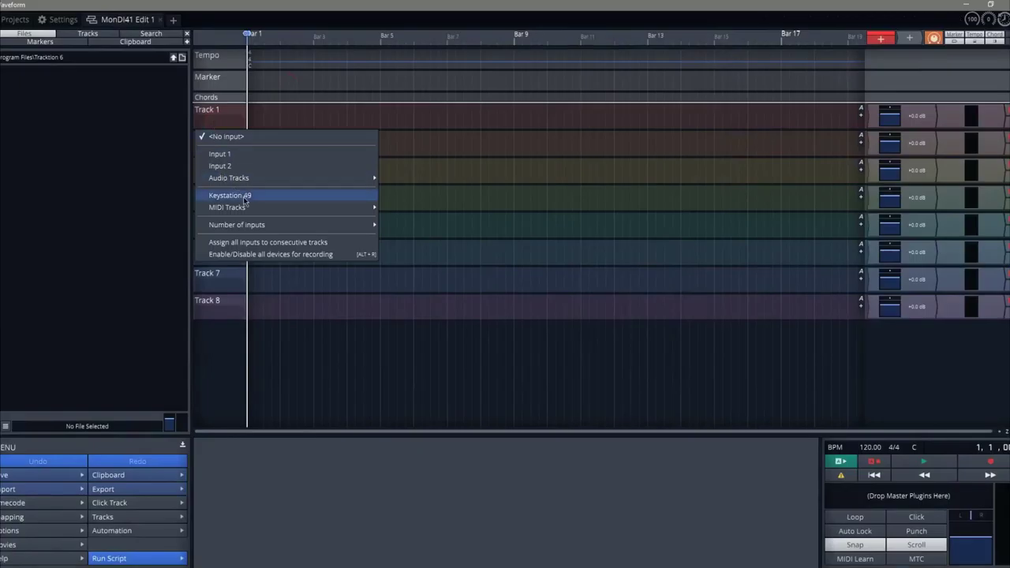
Step: Assign Keystation 49 as the input device of Track 1
{"action": "left_click", "coordinate": [236, 195]}
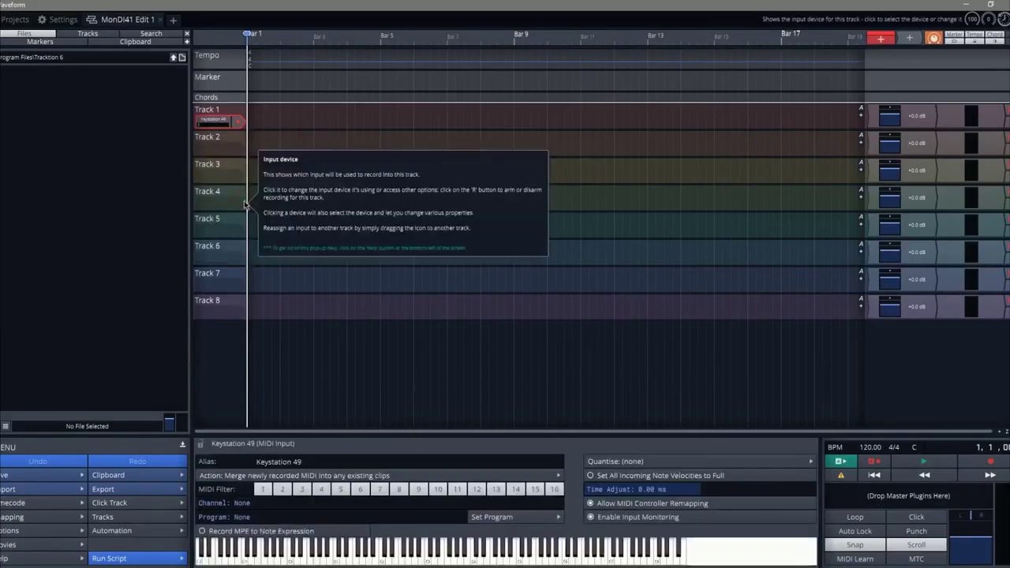
Step: Find the MRecorder plugin with the search term "mre" and add it to the master plugins
{"action": "left_click", "coordinate": [161, 34]}
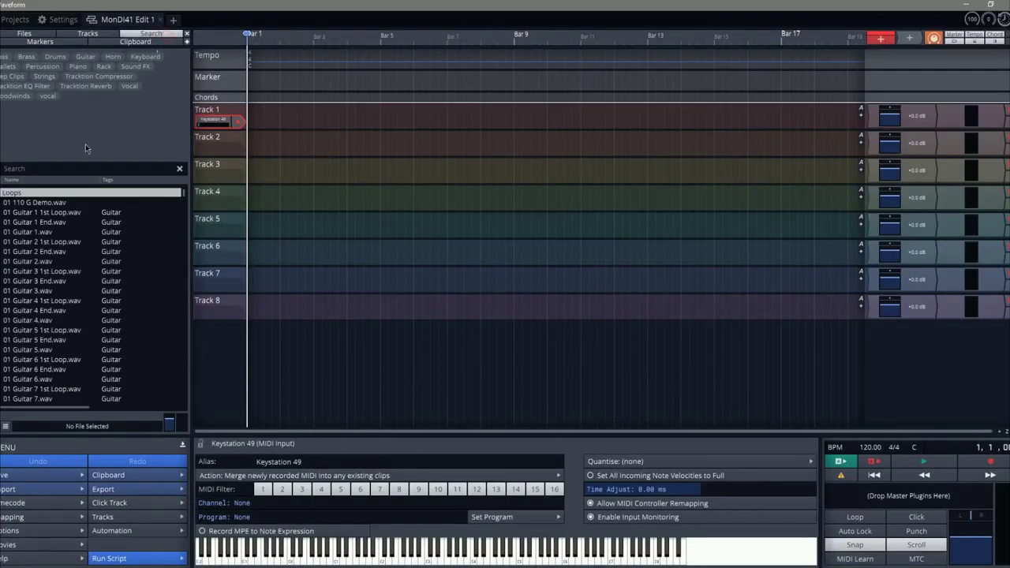
{"action": "left_click", "coordinate": [2, 194]}
{"action": "left_click", "coordinate": [17, 169]}
{"action": "type", "text": "mre"}
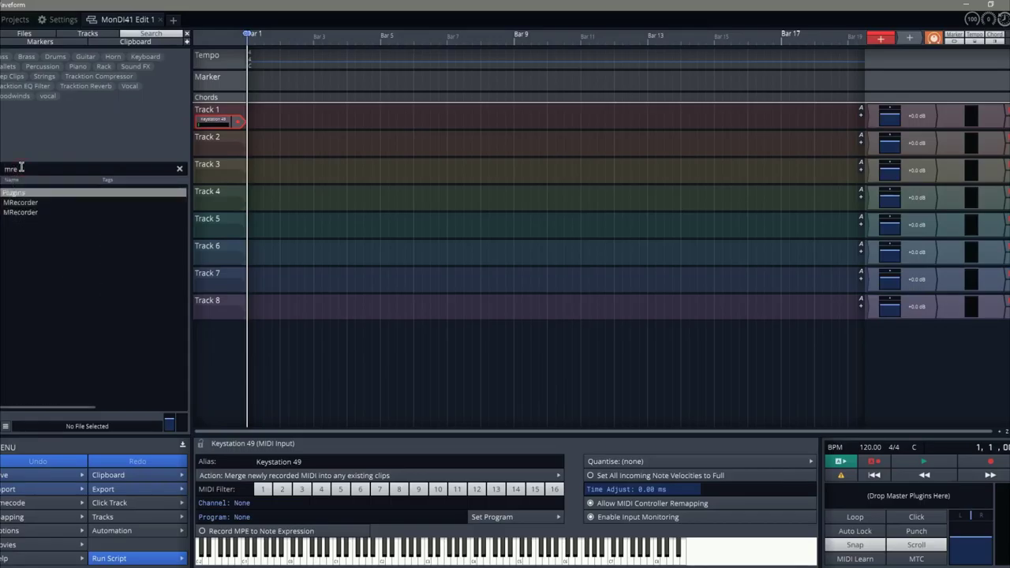
{"action": "left_click_drag", "start_coordinate": [34, 202], "coordinate": [902, 503]}
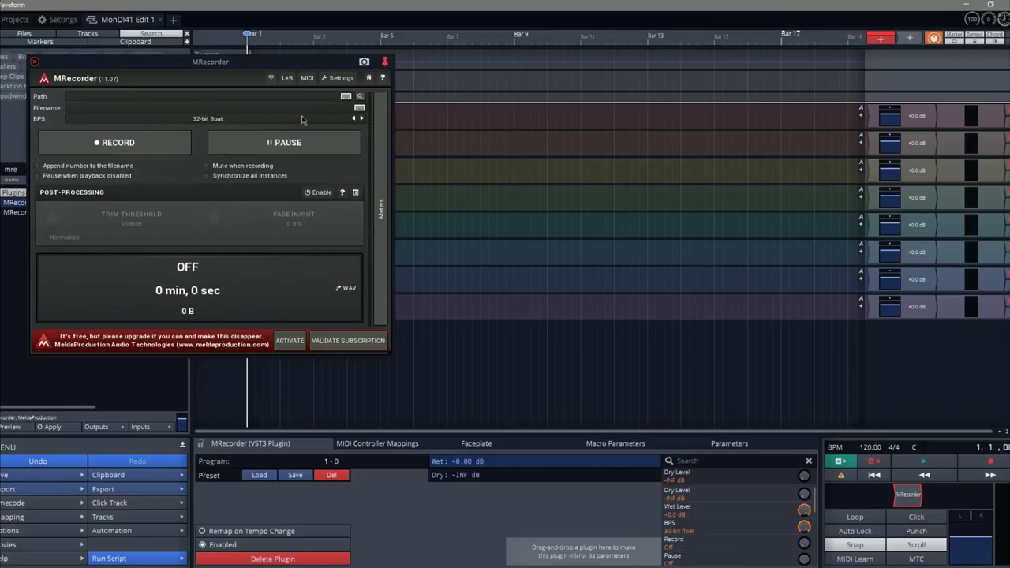
Step: Set MRecorder's path to E:/Documents/Audacity/Exports/RecordTestProtools, its filename to MonDI41DAW and its BPS to 24-bit
{"action": "left_click", "coordinate": [359, 96]}
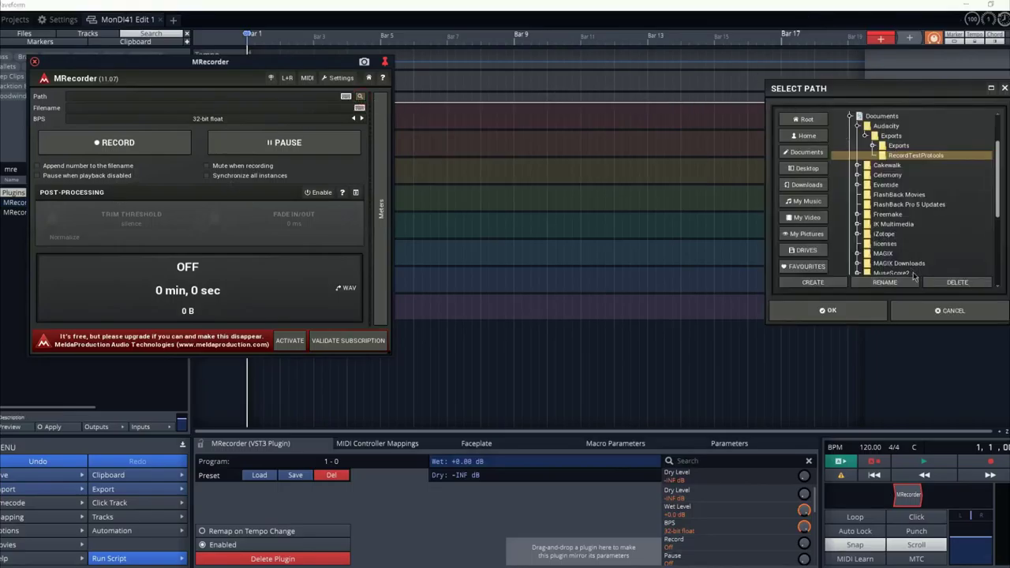
{"action": "left_click", "coordinate": [829, 310]}
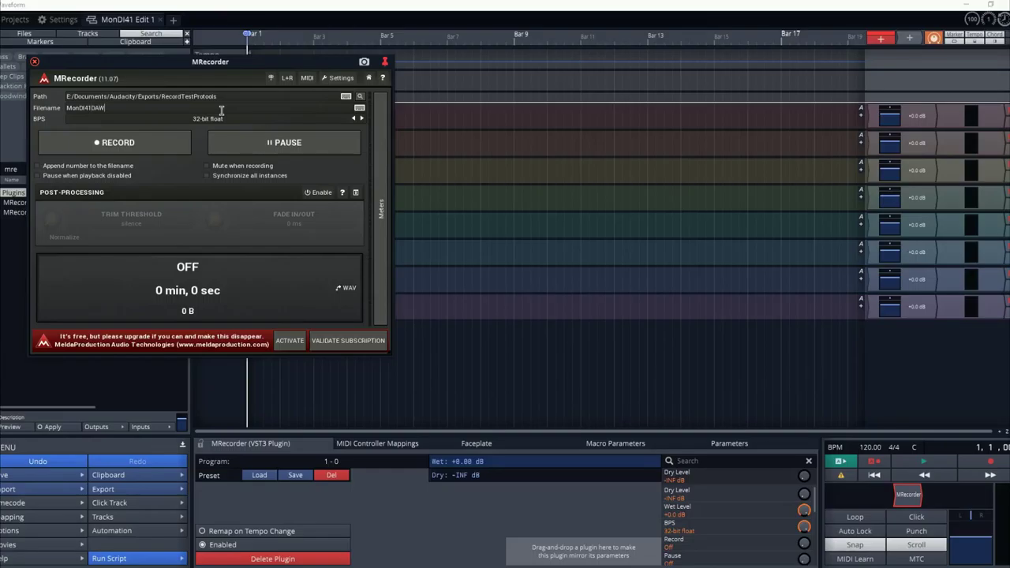
{"action": "left_click", "coordinate": [223, 118]}
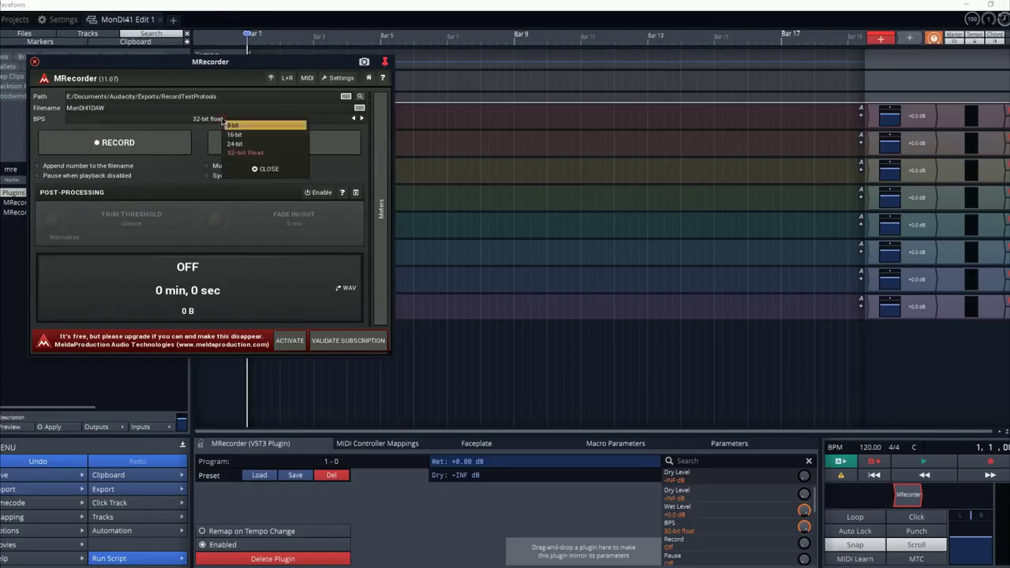
{"action": "left_click", "coordinate": [250, 145]}
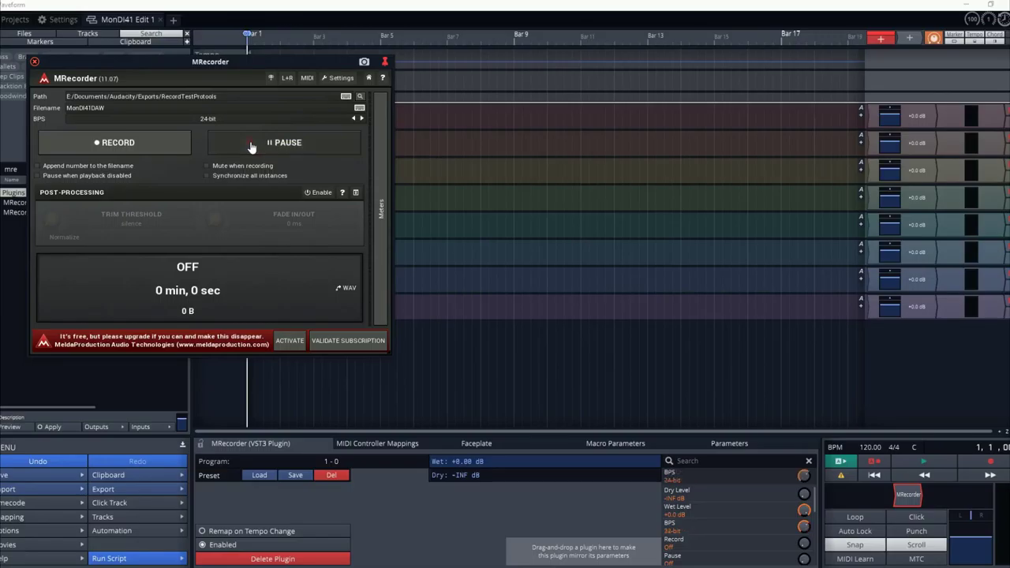
Step: Start recording in MRecorder and close its plugin window
{"action": "left_click", "coordinate": [134, 150]}
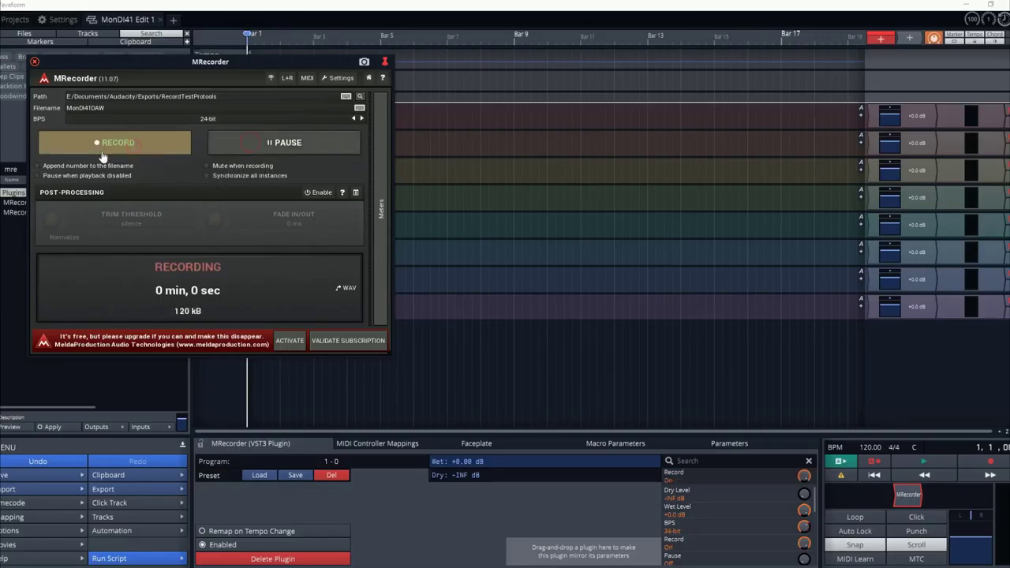
{"action": "left_click", "coordinate": [35, 61]}
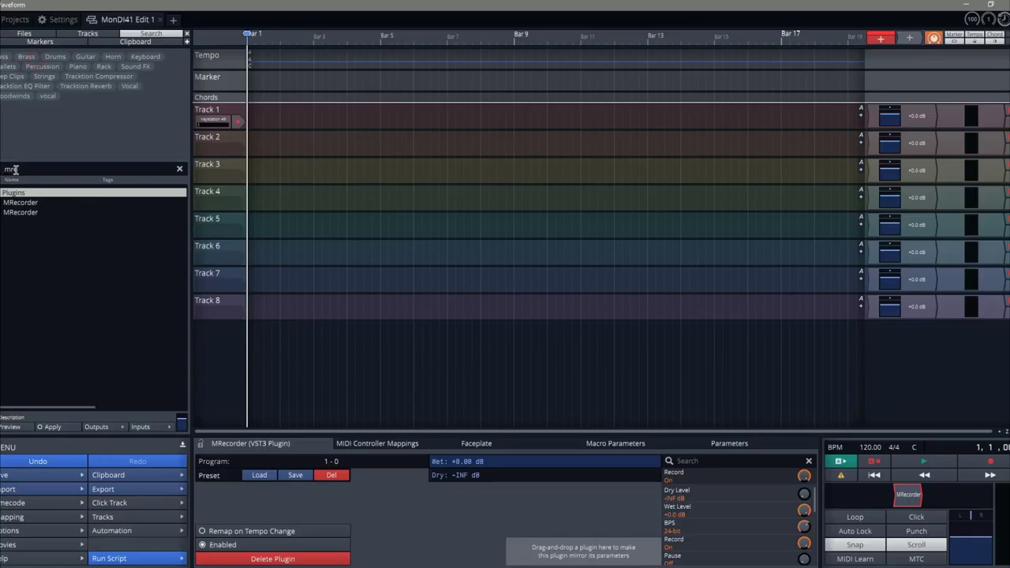
Step: Clear the search term, find BioTek (64 bit) in the full plugin list and add it to Track 1
{"action": "key", "text": "BackSpace"}
{"action": "key", "text": "BackSpace"}
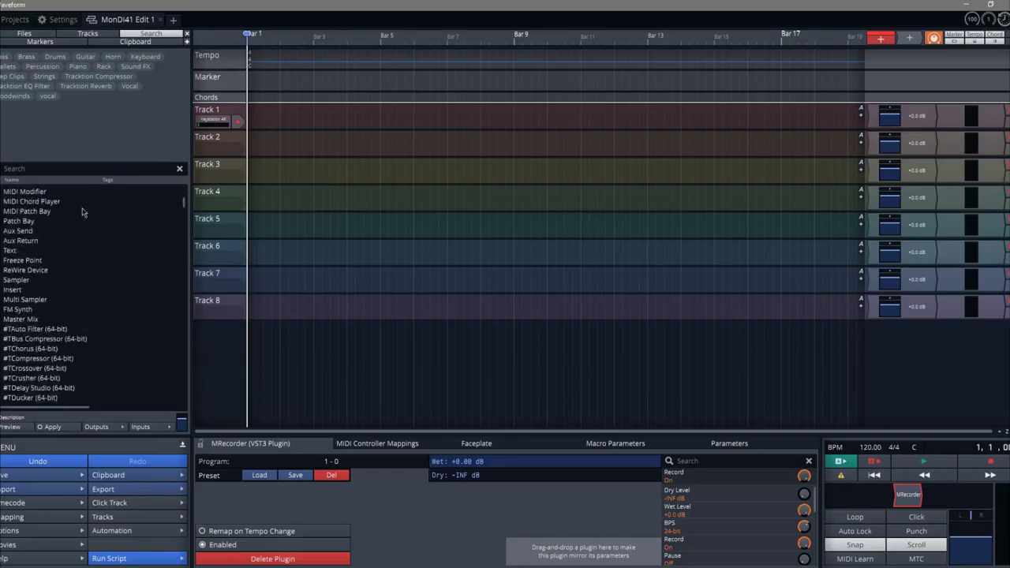
{"action": "scroll", "coordinate": [87, 237], "scroll_direction": "right", "scroll_amount": 3}
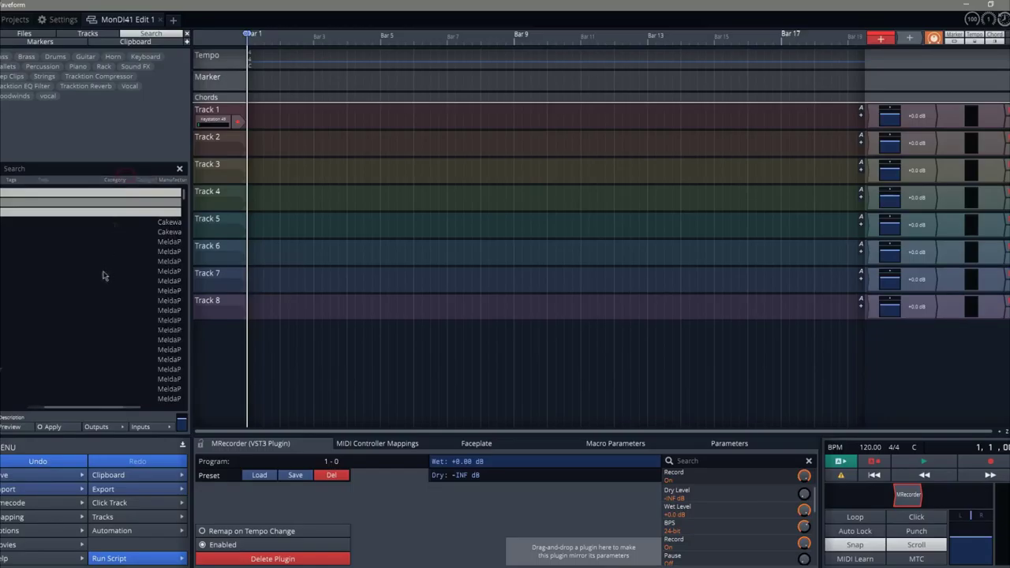
{"action": "scroll", "coordinate": [102, 272], "scroll_direction": "left", "scroll_amount": 3}
{"action": "left_click_drag", "start_coordinate": [185, 195], "coordinate": [187, 243]}
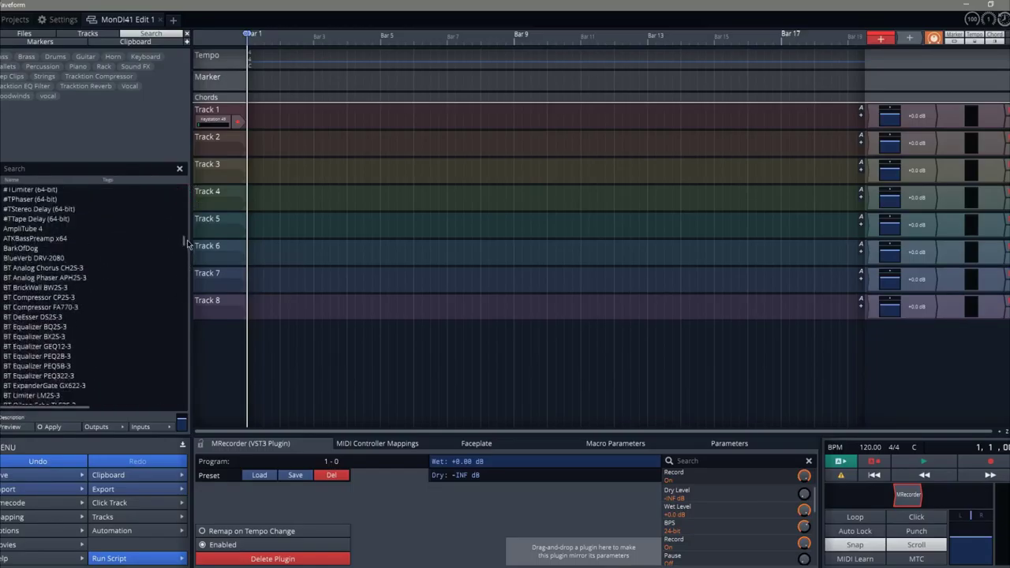
{"action": "scroll", "coordinate": [142, 257], "scroll_direction": "up", "scroll_amount": 1}
{"action": "scroll", "coordinate": [79, 264], "scroll_direction": "down", "scroll_amount": 3}
{"action": "scroll", "coordinate": [76, 268], "scroll_direction": "down", "scroll_amount": 2}
{"action": "scroll", "coordinate": [71, 331], "scroll_direction": "down", "scroll_amount": 1}
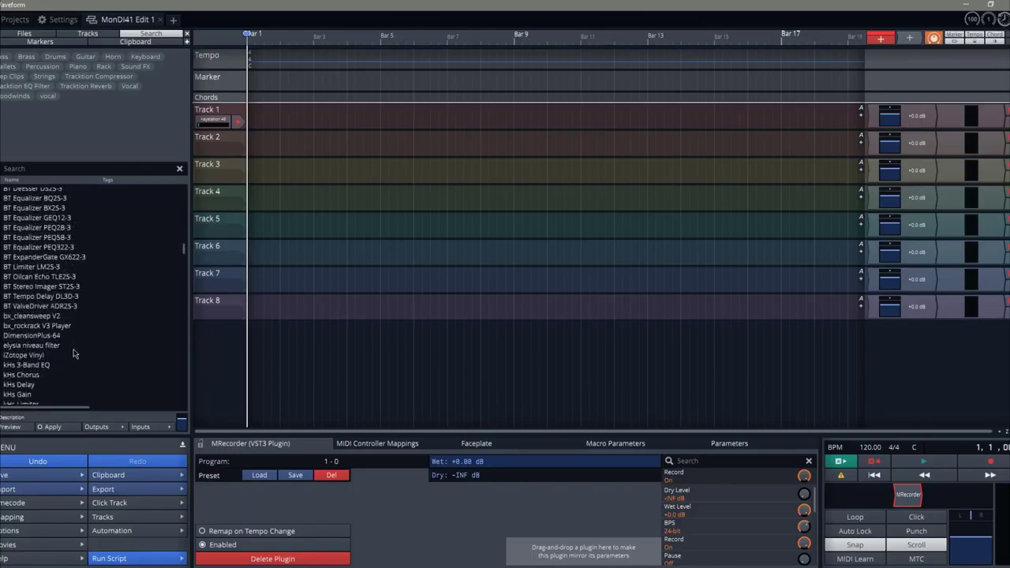
{"action": "scroll", "coordinate": [48, 331], "scroll_direction": "down", "scroll_amount": 10}
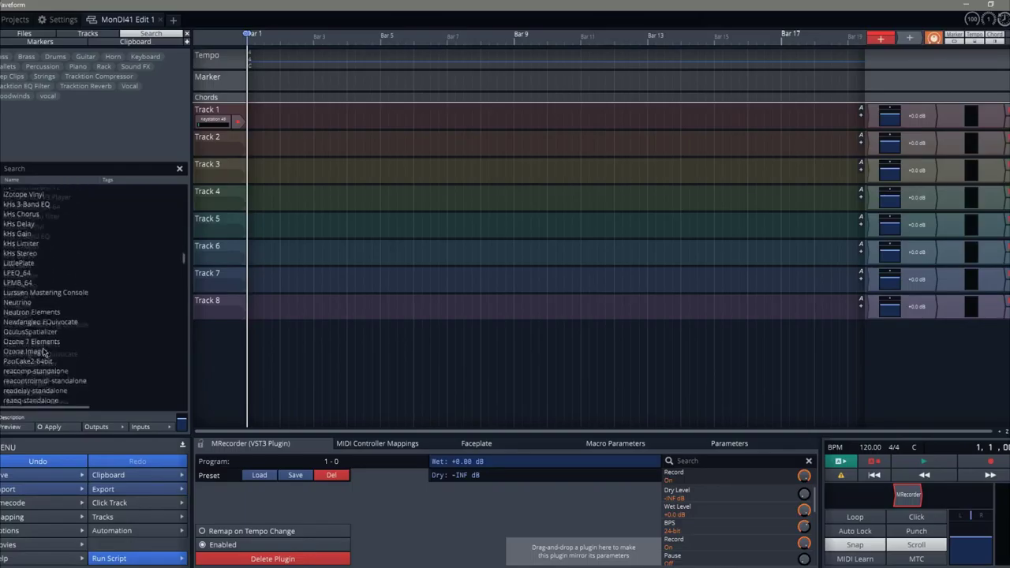
{"action": "scroll", "coordinate": [55, 334], "scroll_direction": "down", "scroll_amount": 10}
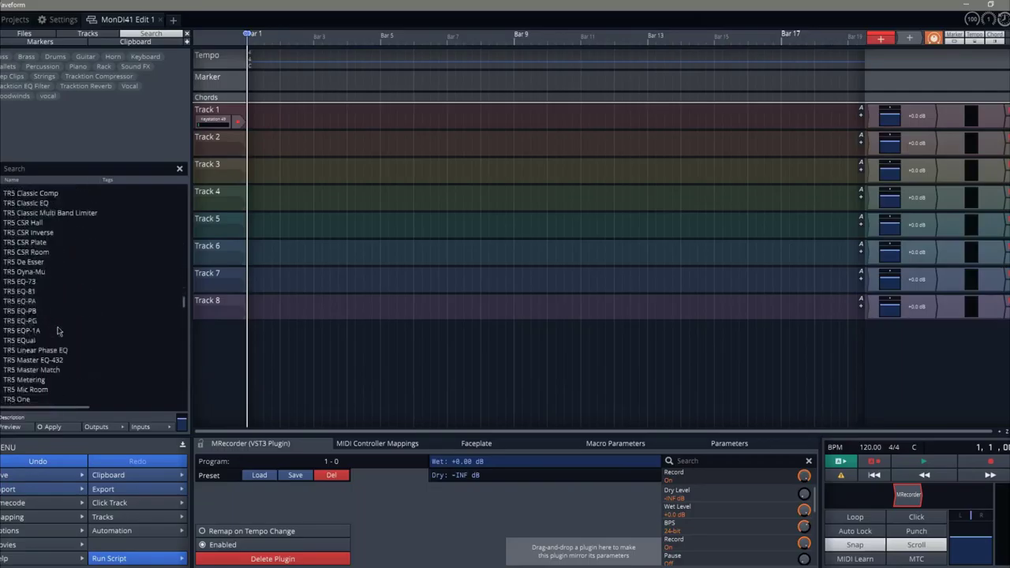
{"action": "scroll", "coordinate": [57, 331], "scroll_direction": "down", "scroll_amount": 5}
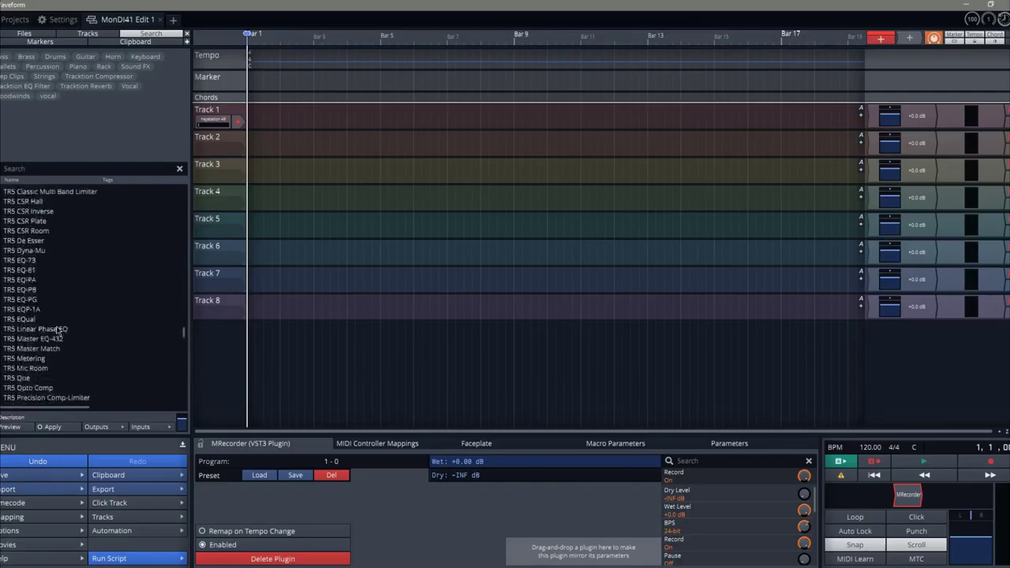
{"action": "scroll", "coordinate": [57, 324], "scroll_direction": "down", "scroll_amount": 5}
{"action": "scroll", "coordinate": [56, 326], "scroll_direction": "down", "scroll_amount": 15}
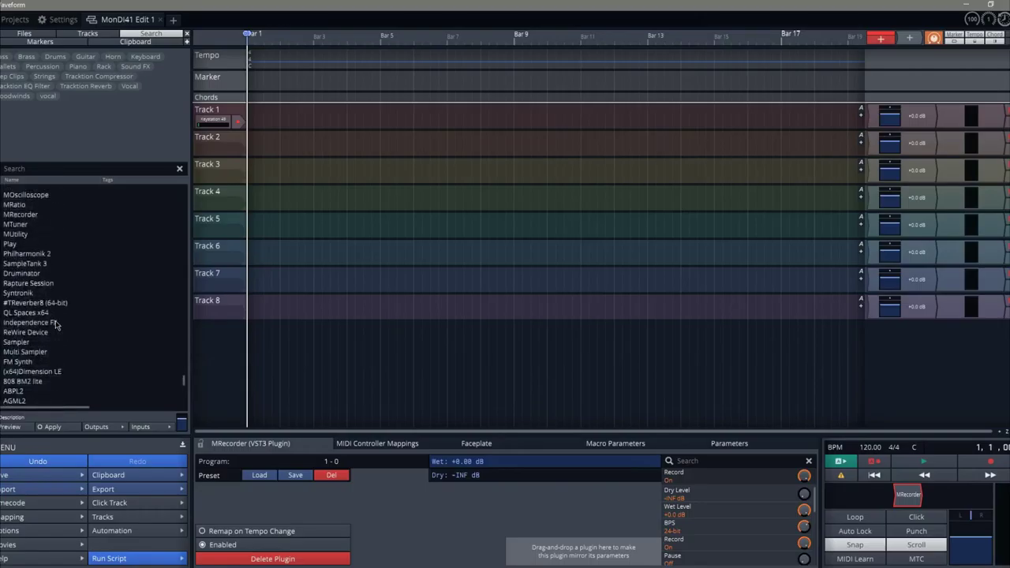
{"action": "scroll", "coordinate": [56, 324], "scroll_direction": "down", "scroll_amount": 6}
{"action": "scroll", "coordinate": [53, 325], "scroll_direction": "down", "scroll_amount": 5}
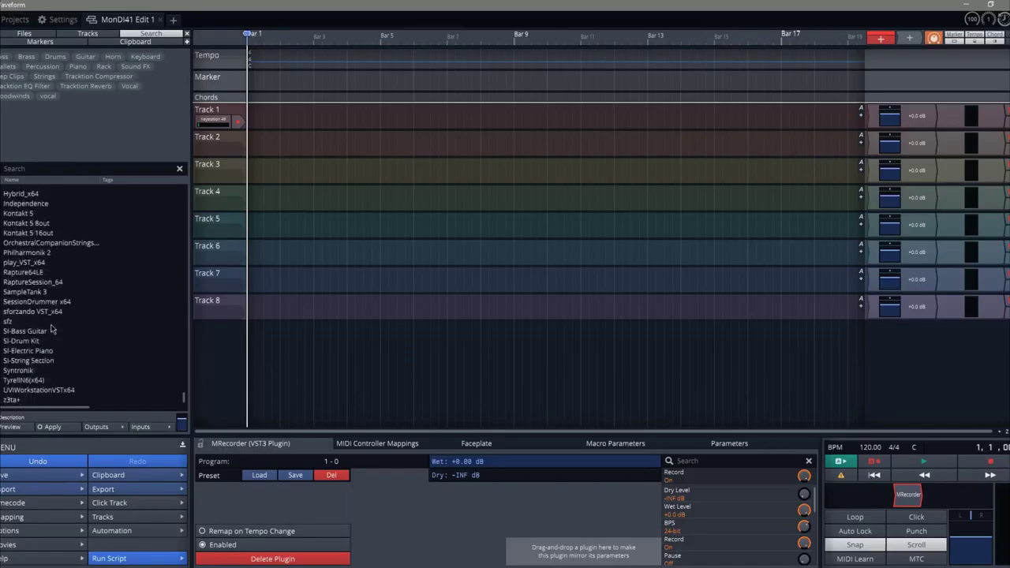
{"action": "scroll", "coordinate": [39, 244], "scroll_direction": "up", "scroll_amount": 3}
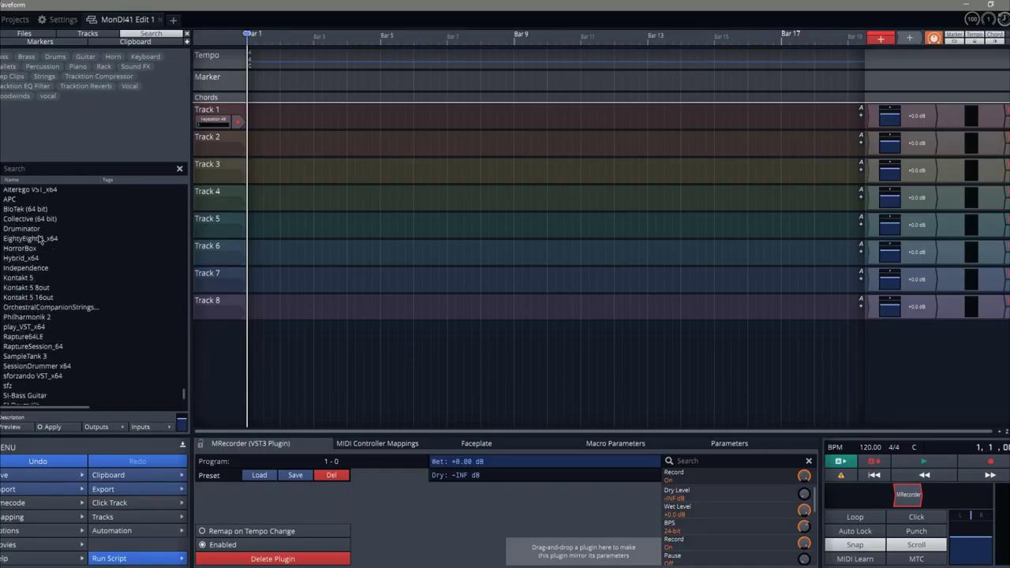
{"action": "left_click_drag", "start_coordinate": [41, 209], "coordinate": [878, 121]}
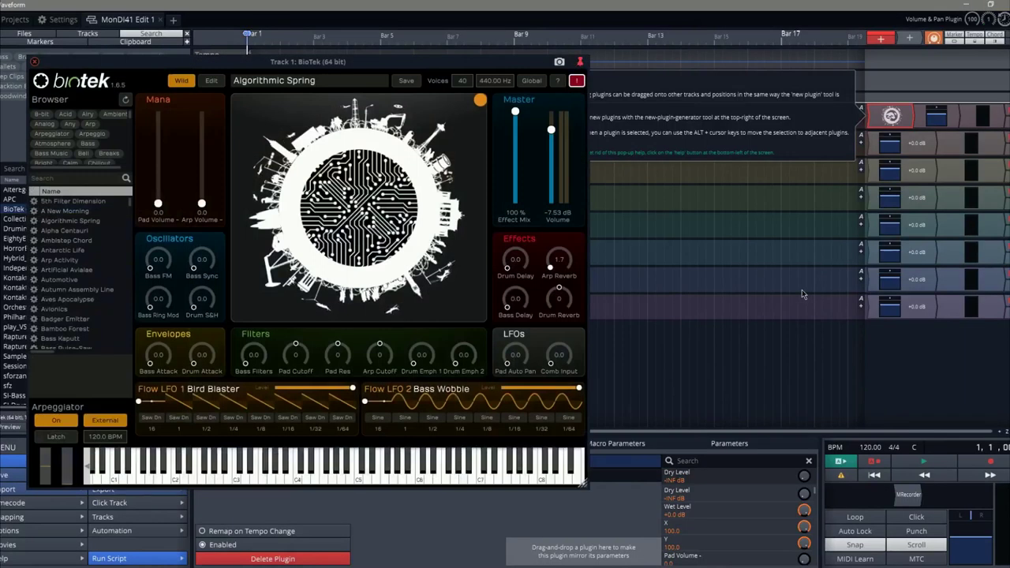
Step: Load BioTek's Carnival preset, move the ring's morph control outward and raise Cluster L to 24.4
{"action": "left_click_drag", "start_coordinate": [394, 68], "coordinate": [408, 67]}
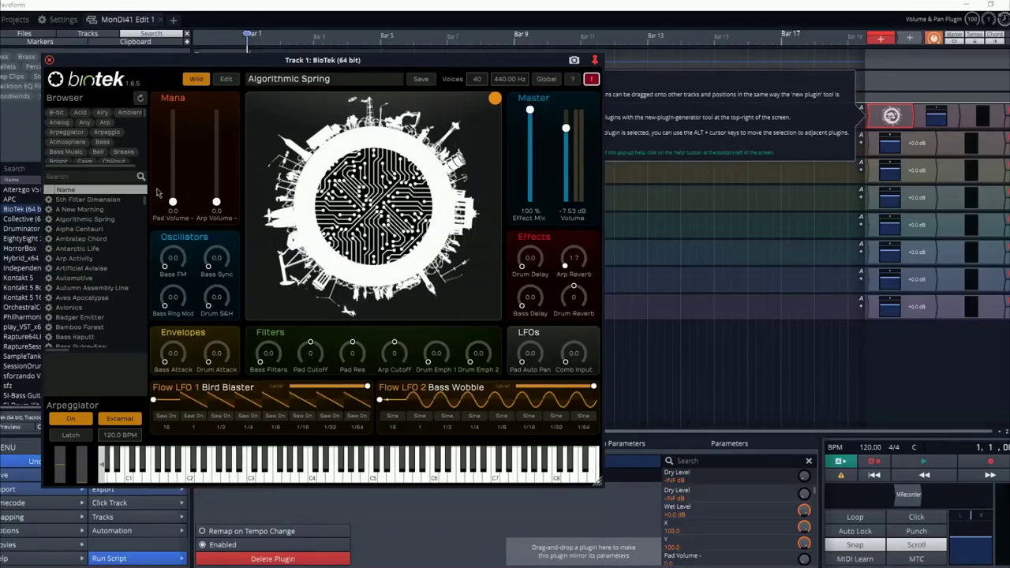
{"action": "scroll", "coordinate": [89, 293], "scroll_direction": "down", "scroll_amount": 5}
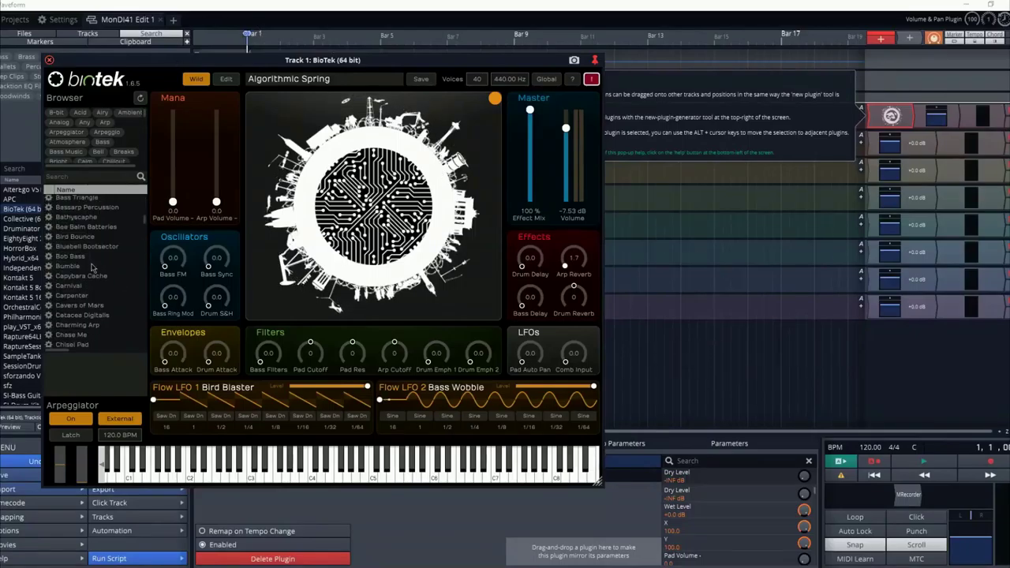
{"action": "left_click", "coordinate": [86, 287]}
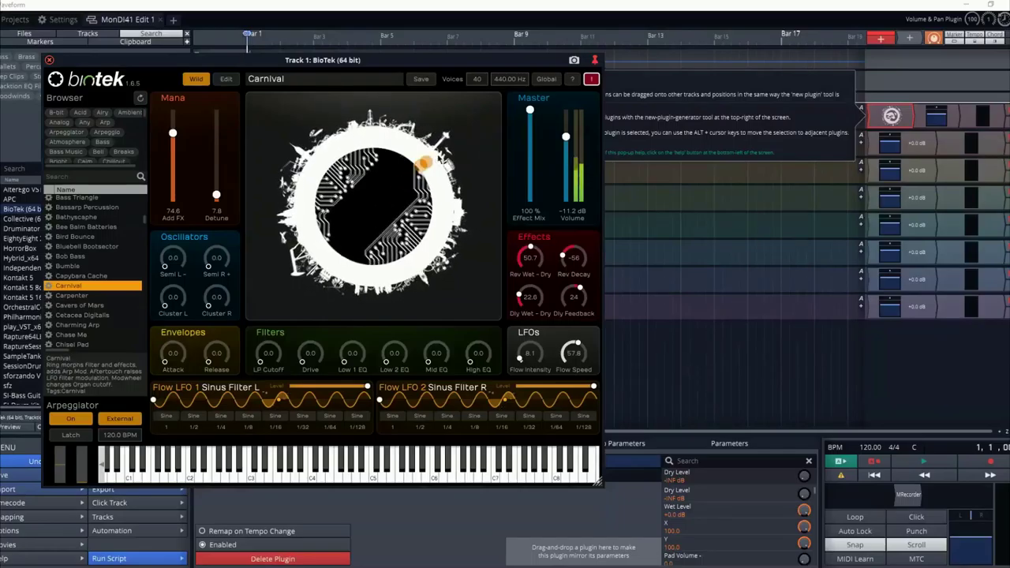
{"action": "left_click_drag", "start_coordinate": [479, 125], "coordinate": [491, 158]}
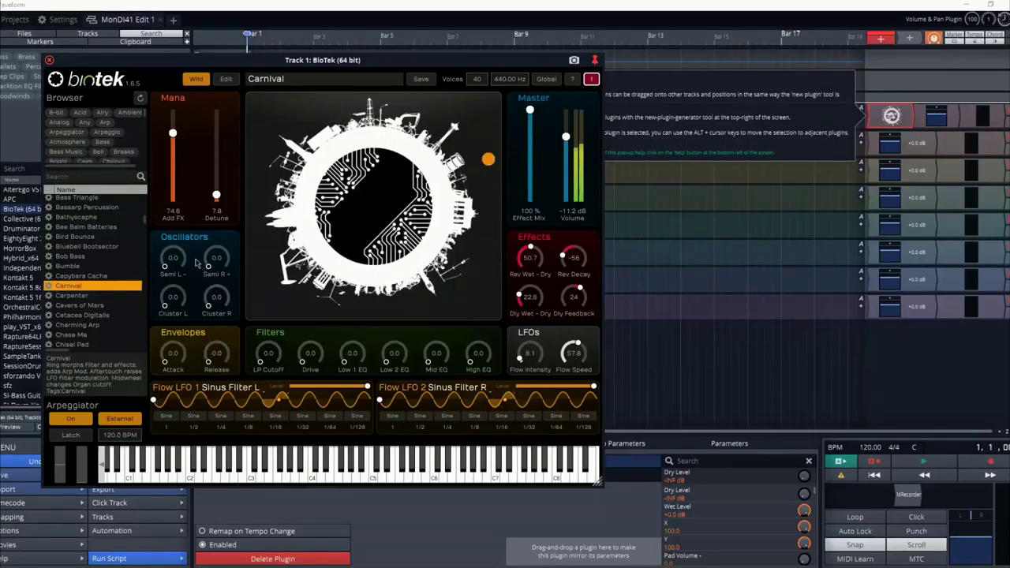
{"action": "left_click_drag", "start_coordinate": [178, 306], "coordinate": [171, 276]}
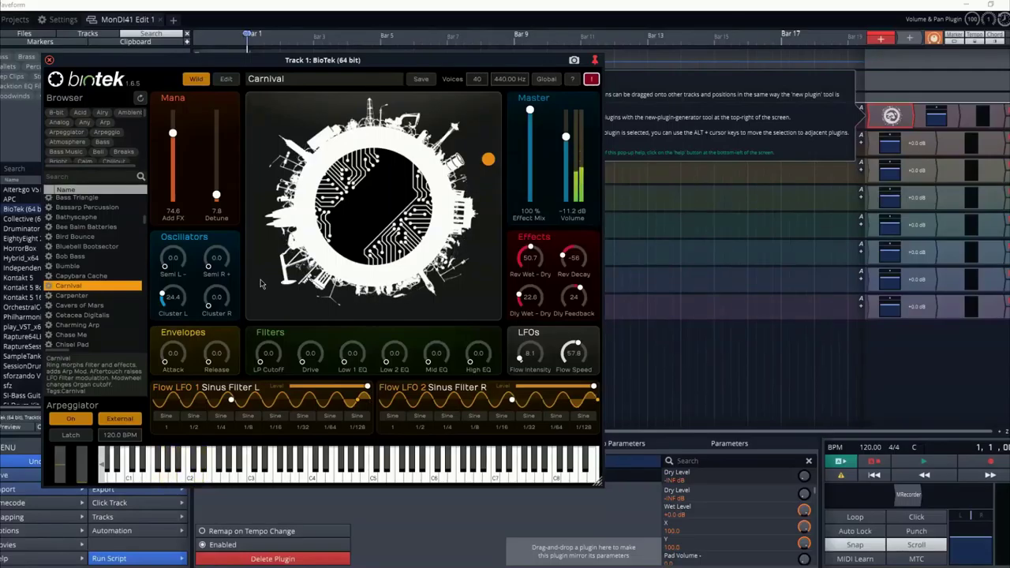
Step: Try BioTek's Charming Arp preset and switch to the Bluebell Bootsector preset
{"action": "left_click", "coordinate": [85, 326]}
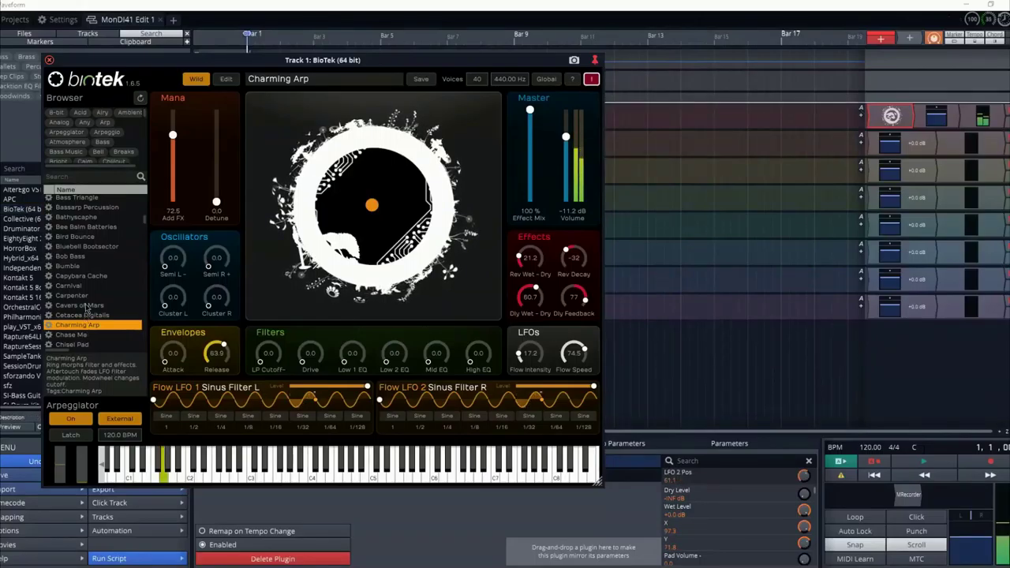
{"action": "left_click", "coordinate": [101, 251]}
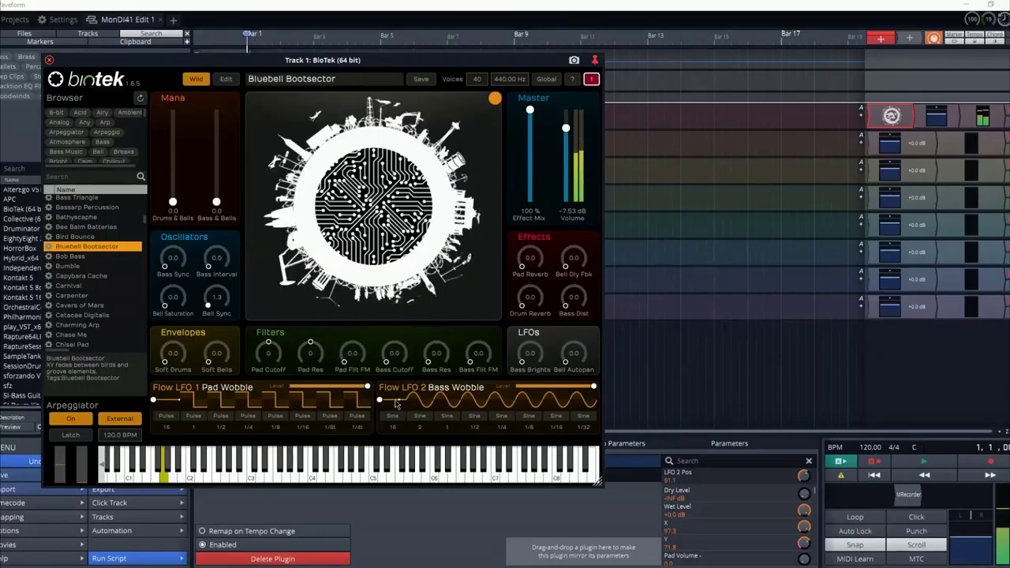
Step: Sweep Flow LFO 2 Bass Wobble through its rates, leave it at 1/4, and move Flow LFO 1 Pad Wobble to 1
{"action": "left_click_drag", "start_coordinate": [392, 406], "coordinate": [443, 406]}
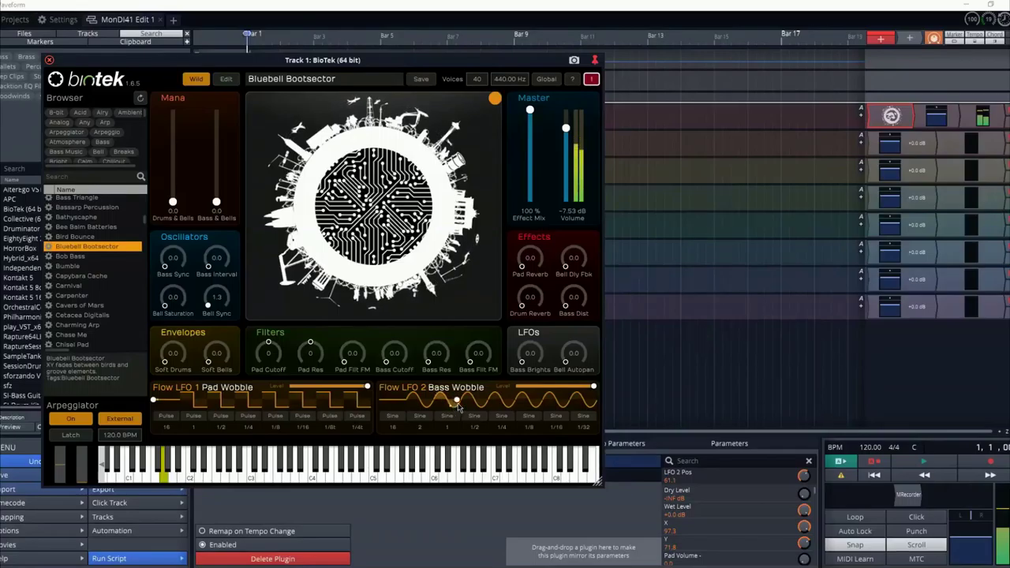
{"action": "left_click_drag", "start_coordinate": [462, 405], "coordinate": [466, 404]}
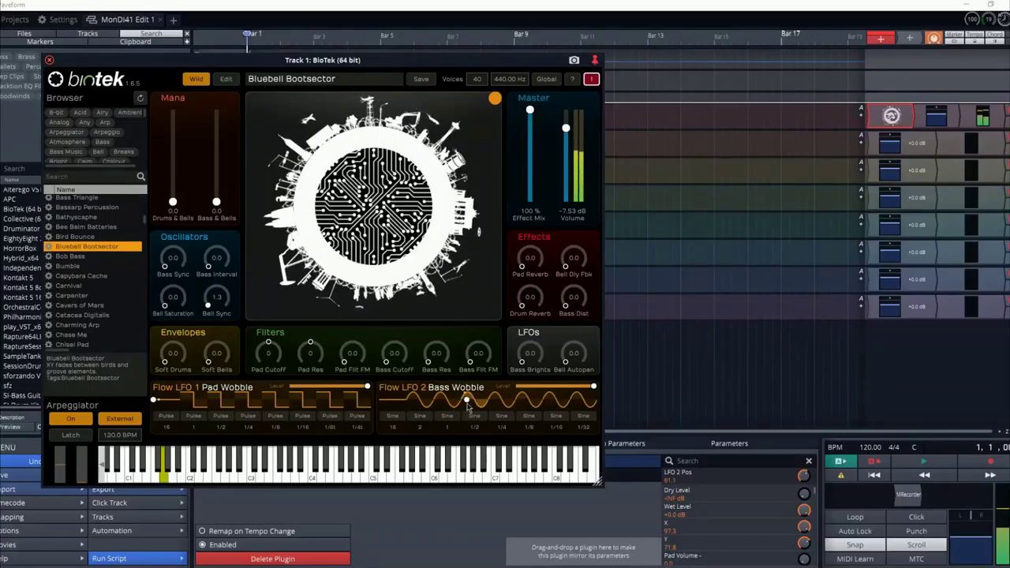
{"action": "left_click_drag", "start_coordinate": [477, 408], "coordinate": [494, 403]}
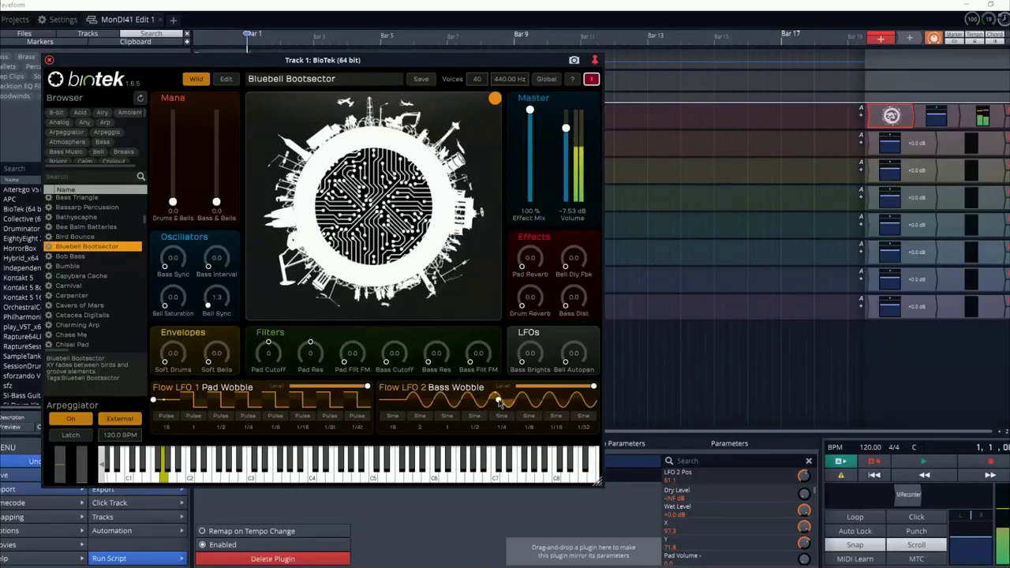
{"action": "left_click_drag", "start_coordinate": [505, 402], "coordinate": [520, 403]}
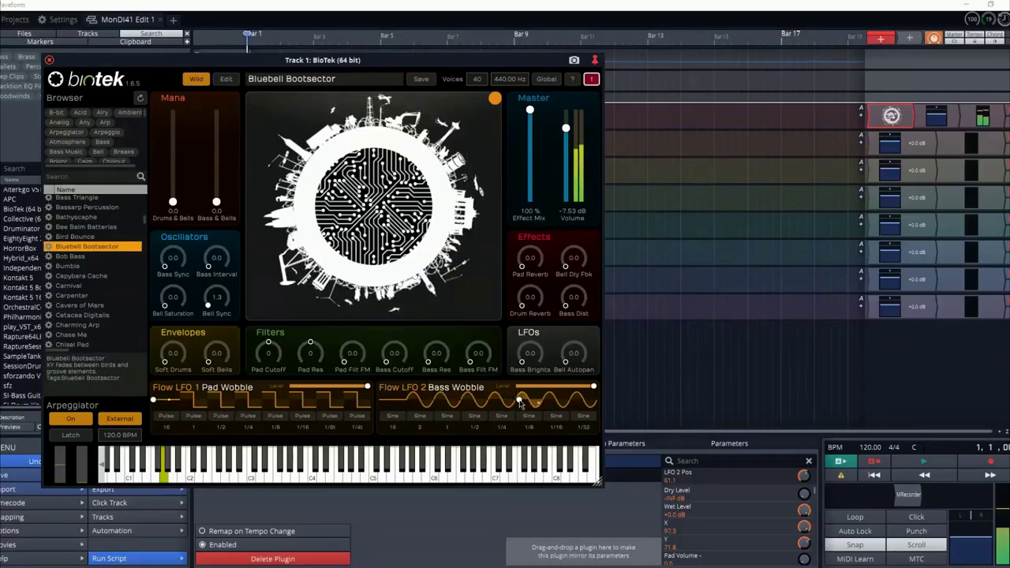
{"action": "left_click_drag", "start_coordinate": [519, 403], "coordinate": [496, 403]}
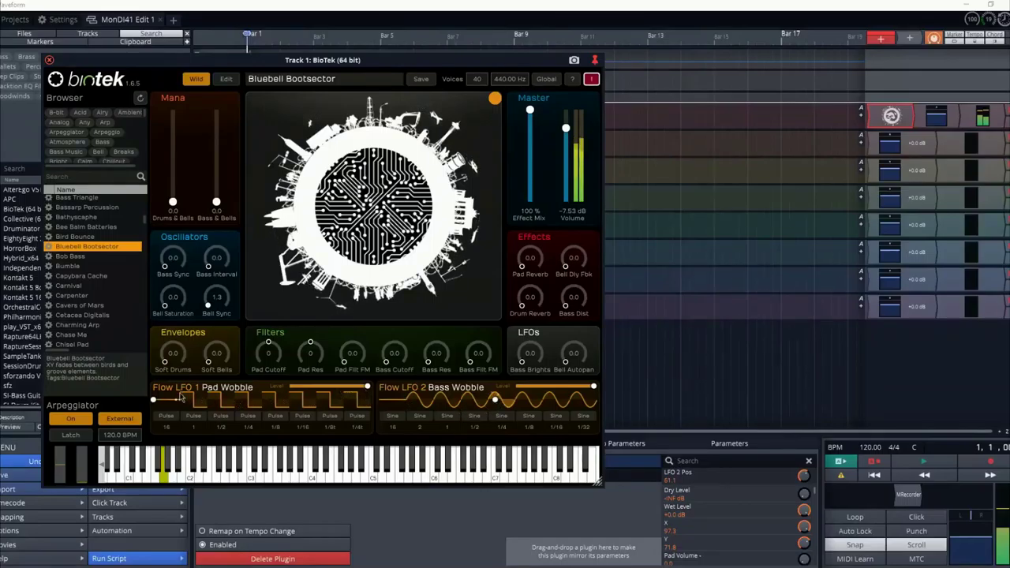
{"action": "left_click_drag", "start_coordinate": [156, 401], "coordinate": [194, 402]}
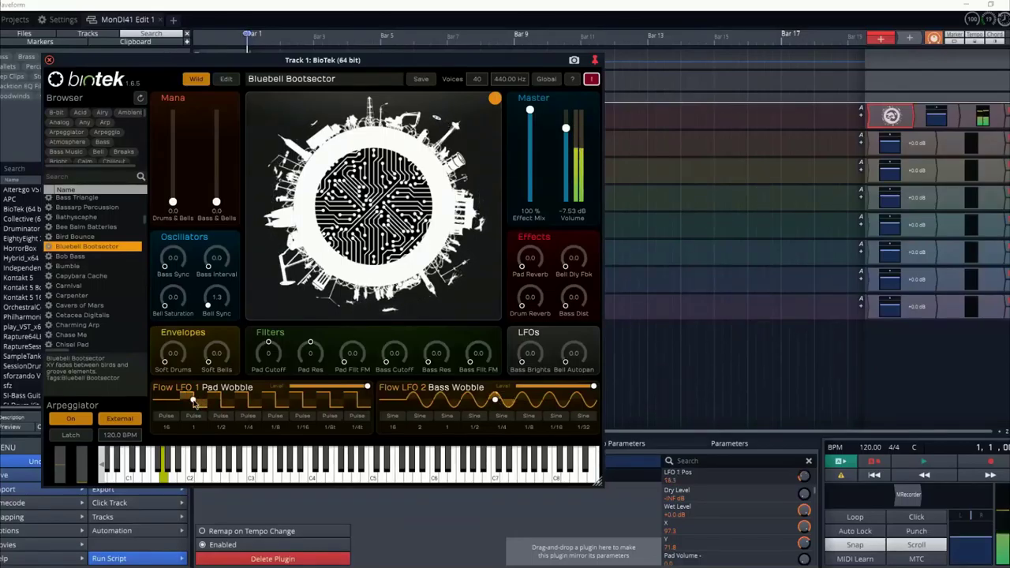
Step: Raise the Soft Drums envelope to 6.8 and the Bass Sync oscillator setting to 32.6
{"action": "left_click_drag", "start_coordinate": [172, 355], "coordinate": [225, 380]}
{"action": "left_click_drag", "start_coordinate": [175, 266], "coordinate": [182, 225]}
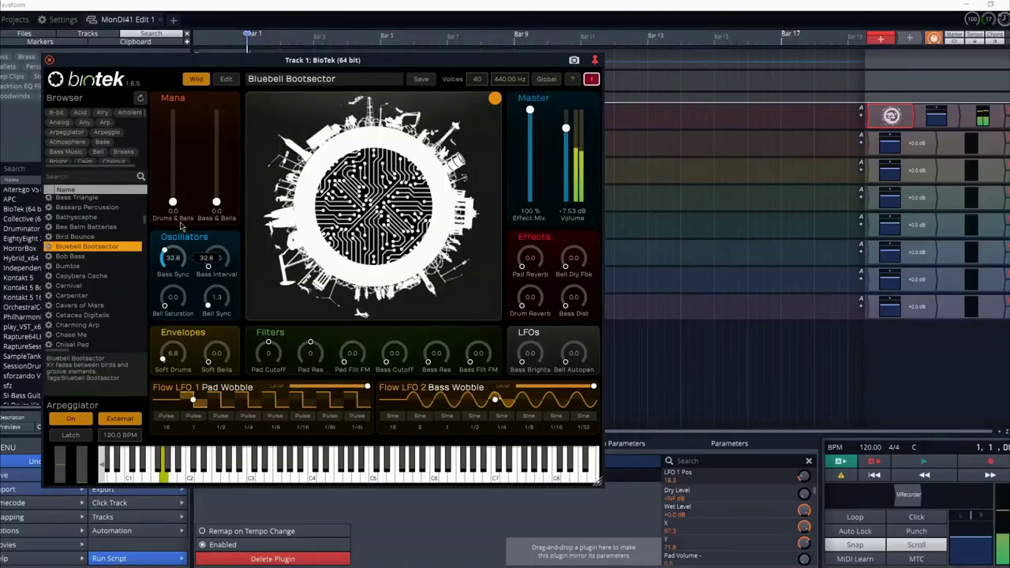
Step: Raise BioTek's effects to 6.0 Bell Dly Fbk, 9.6 Drum Reverb and 5.2 Bass Dist
{"action": "left_click_drag", "start_coordinate": [181, 225], "coordinate": [179, 227]}
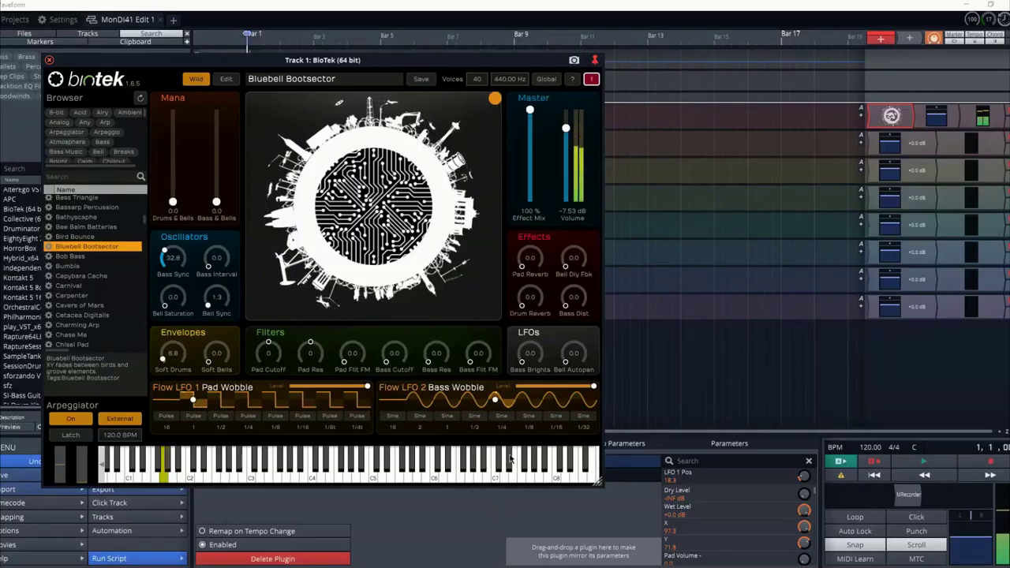
{"action": "left_click_drag", "start_coordinate": [526, 310], "coordinate": [574, 300]}
{"action": "left_click_drag", "start_coordinate": [580, 263], "coordinate": [580, 254]}
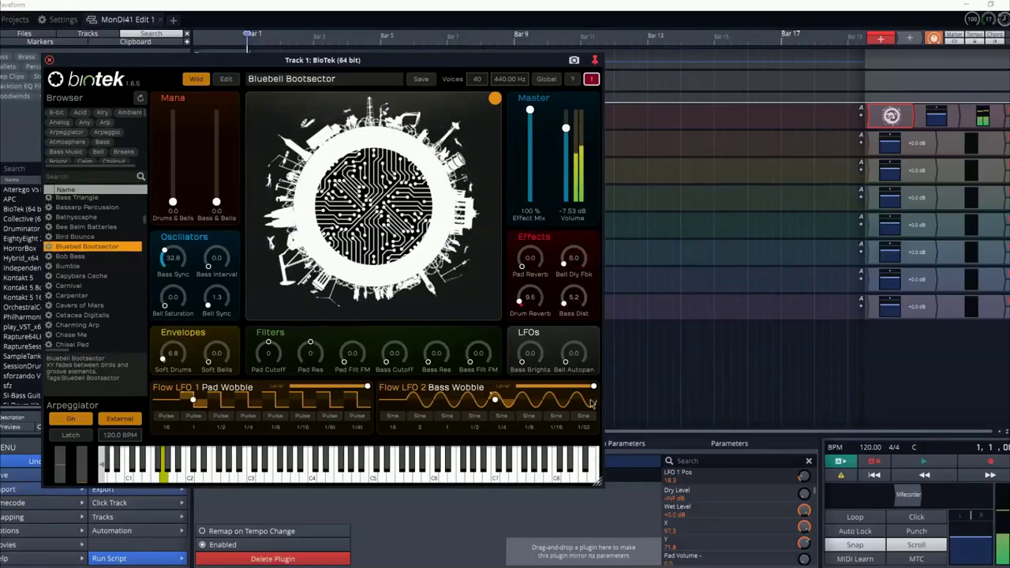
Step: Sweep the Bass Wobble level through 44.8 % and back to full, and lower the Pad Wobble level to 43.4
{"action": "left_click_drag", "start_coordinate": [594, 387], "coordinate": [573, 386]}
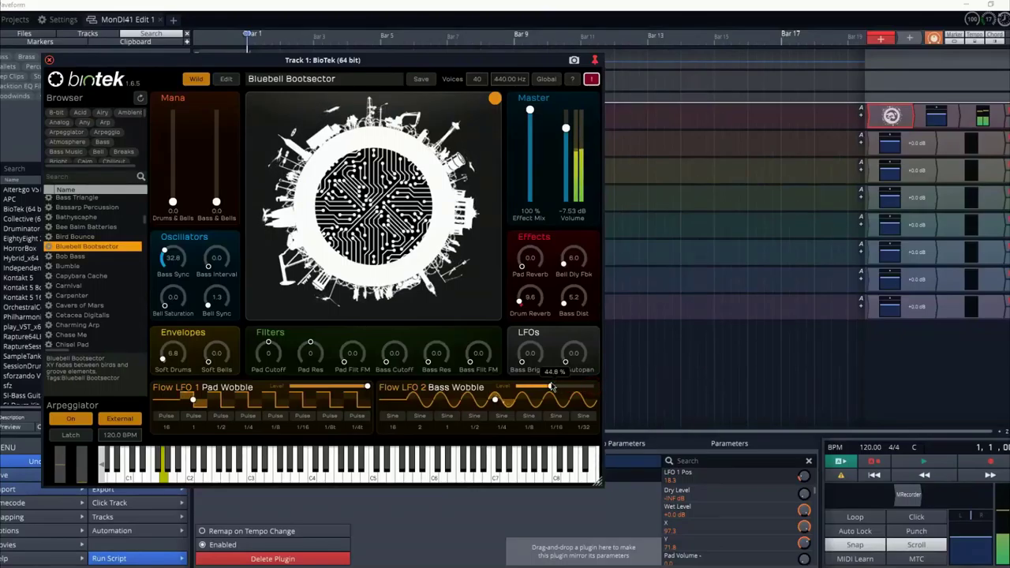
{"action": "left_click_drag", "start_coordinate": [550, 387], "coordinate": [599, 401]}
{"action": "left_click_drag", "start_coordinate": [366, 387], "coordinate": [323, 385]}
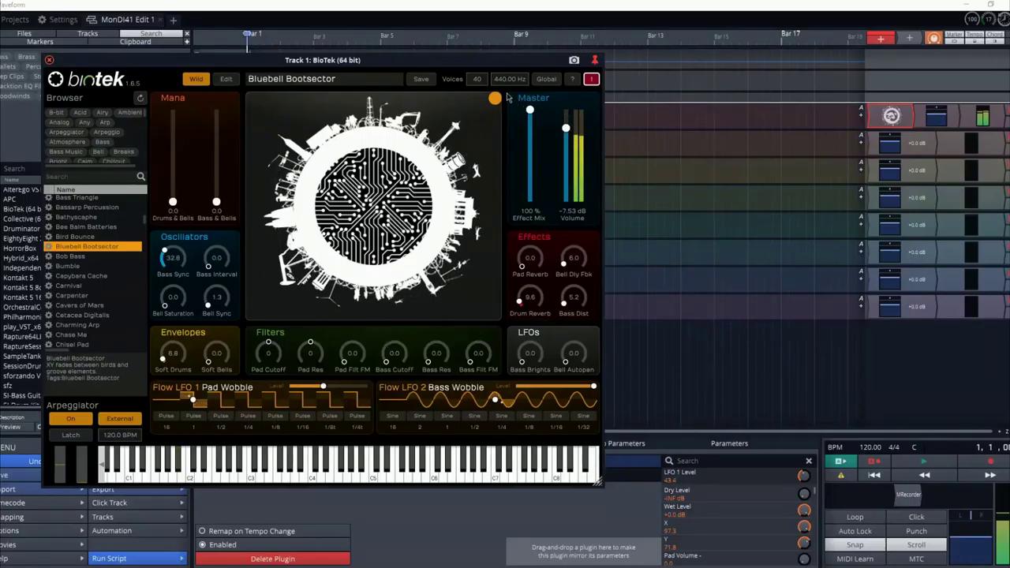
Step: Sweep the ring's XY morph control across the display, return it to the upper-right corner and close BioTek
{"action": "left_click_drag", "start_coordinate": [497, 101], "coordinate": [382, 110]}
{"action": "left_click_drag", "start_coordinate": [374, 199], "coordinate": [513, 85]}
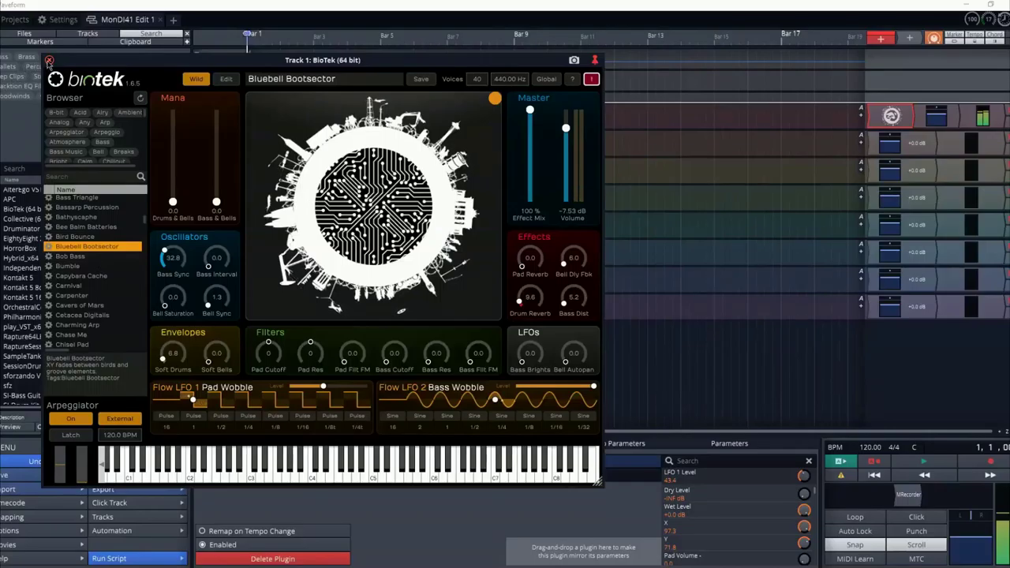
{"action": "left_click", "coordinate": [49, 61]}
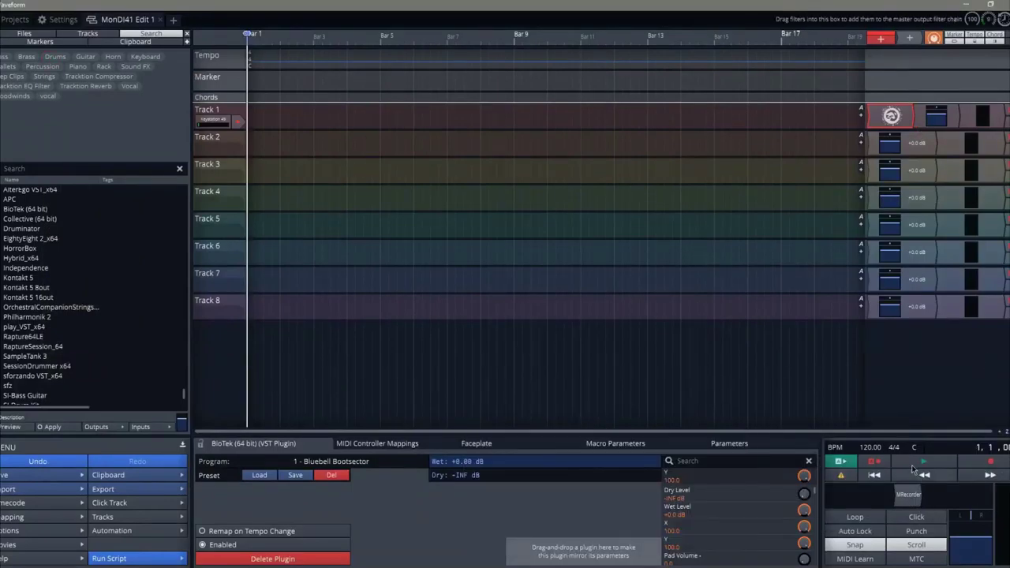
Step: Set the edit's tempo to 115 BPM
{"action": "left_click", "coordinate": [872, 449]}
{"action": "double_click", "coordinate": [230, 476]}
{"action": "mouse_move", "coordinate": [243, 517]}
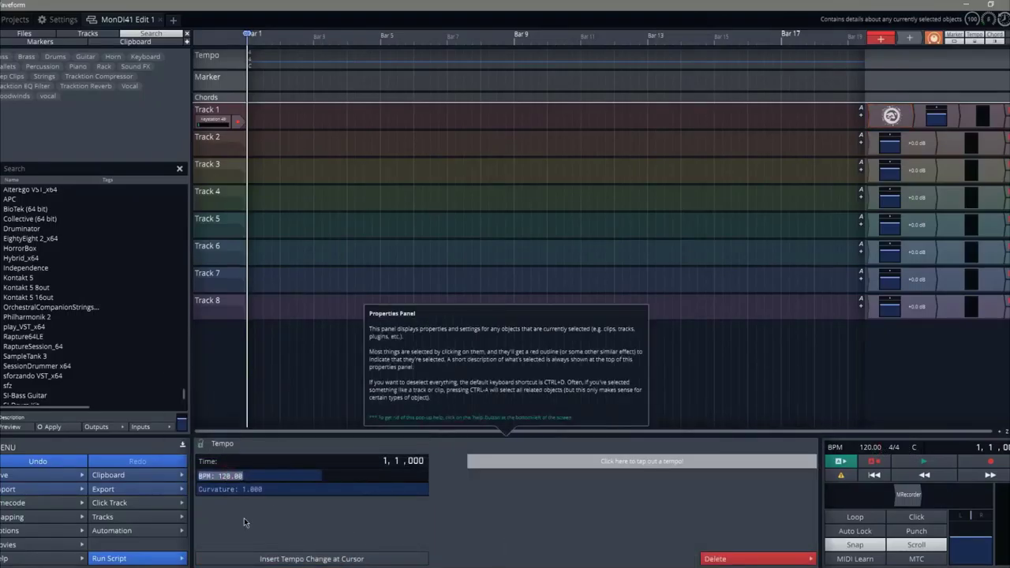
{"action": "type", "text": "115"}
{"action": "key", "text": "Return"}
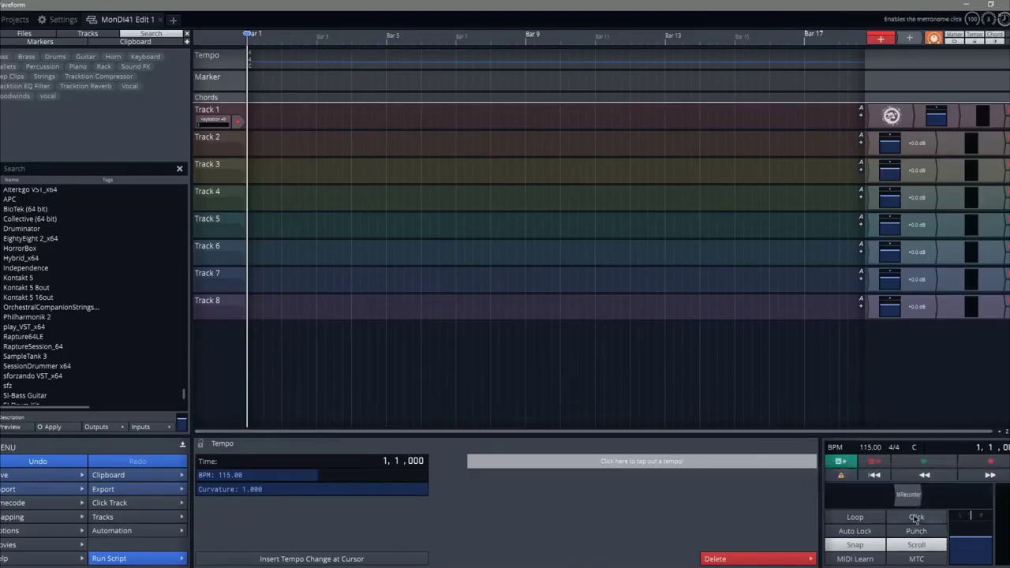
Step: Enable the metronome click, play the edit to rehearse against it, and return the playhead to the start
{"action": "mouse_move", "coordinate": [652, 546]}
{"action": "key", "text": "space"}
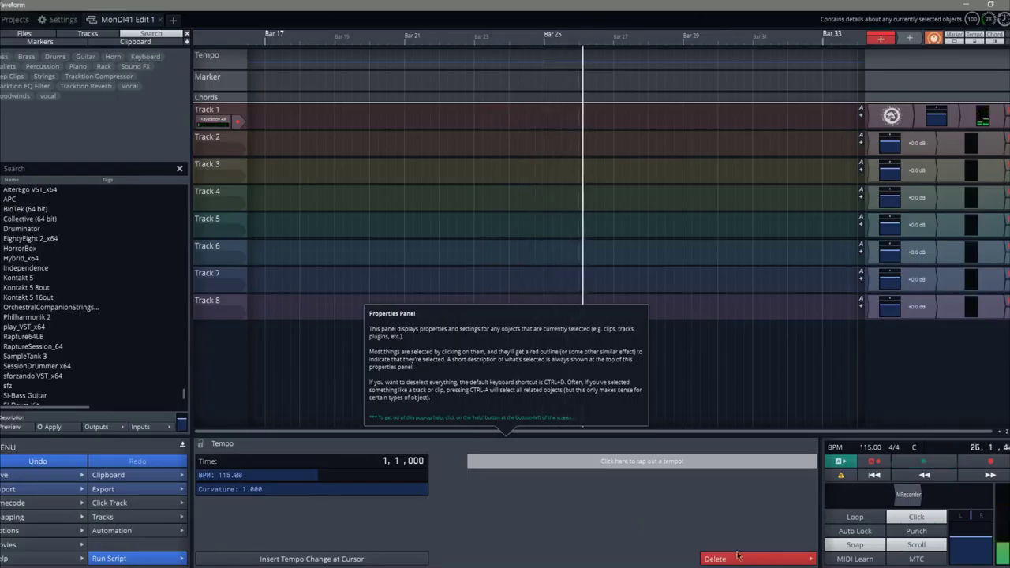
{"action": "left_click", "coordinate": [873, 476]}
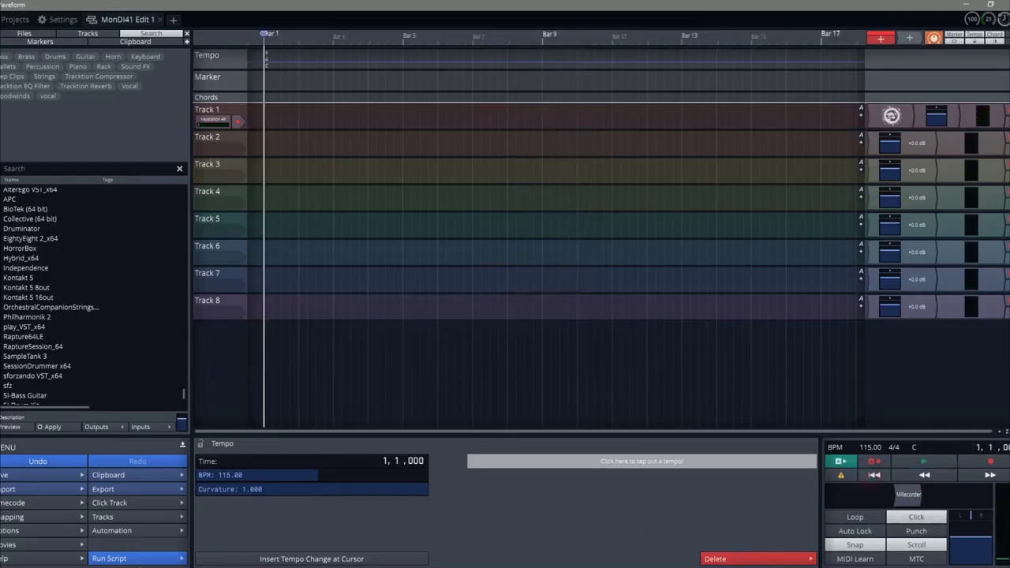
Step: Show the timecode in seconds/millisecs and record a MIDI take of about 2:40 on Track 1, ending back at the edit's start
{"action": "left_click", "coordinate": [55, 505]}
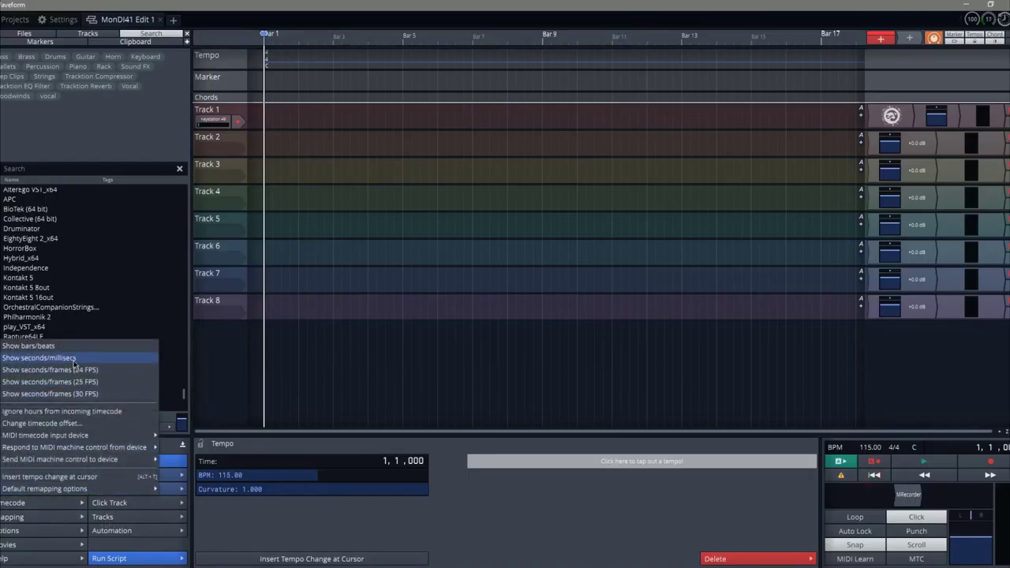
{"action": "left_click", "coordinate": [88, 381]}
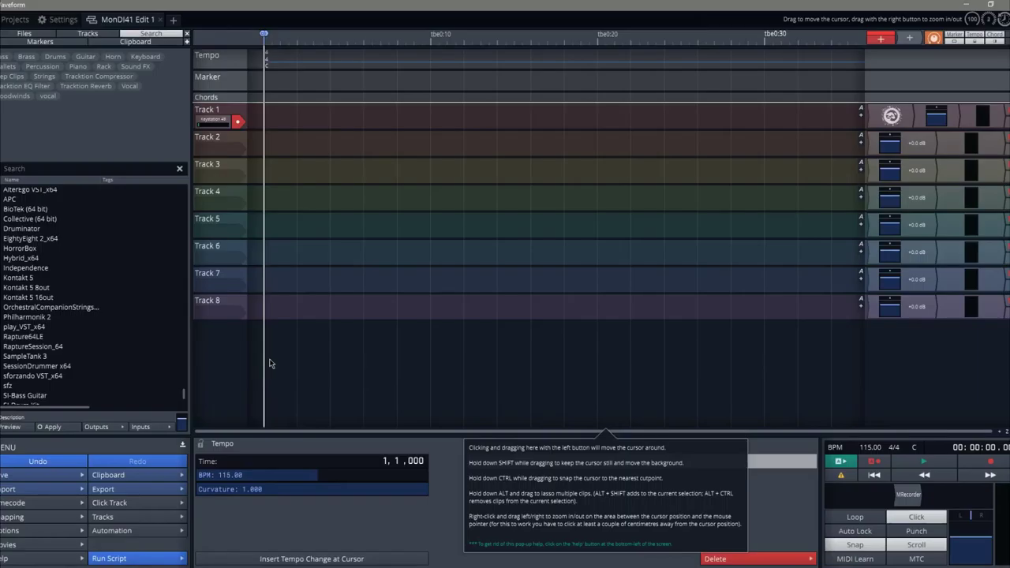
{"action": "key", "text": "r"}
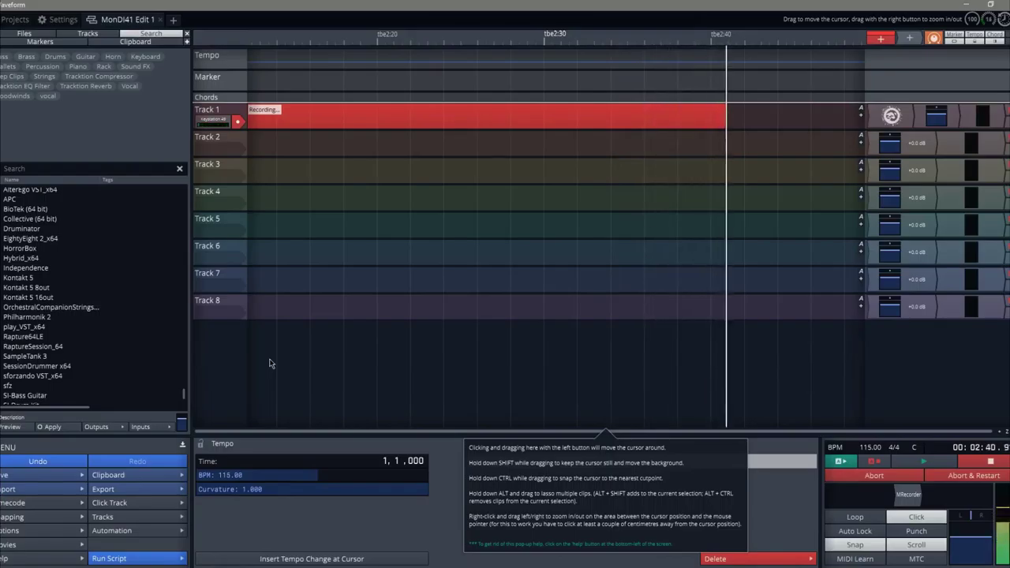
{"action": "key", "text": "space"}
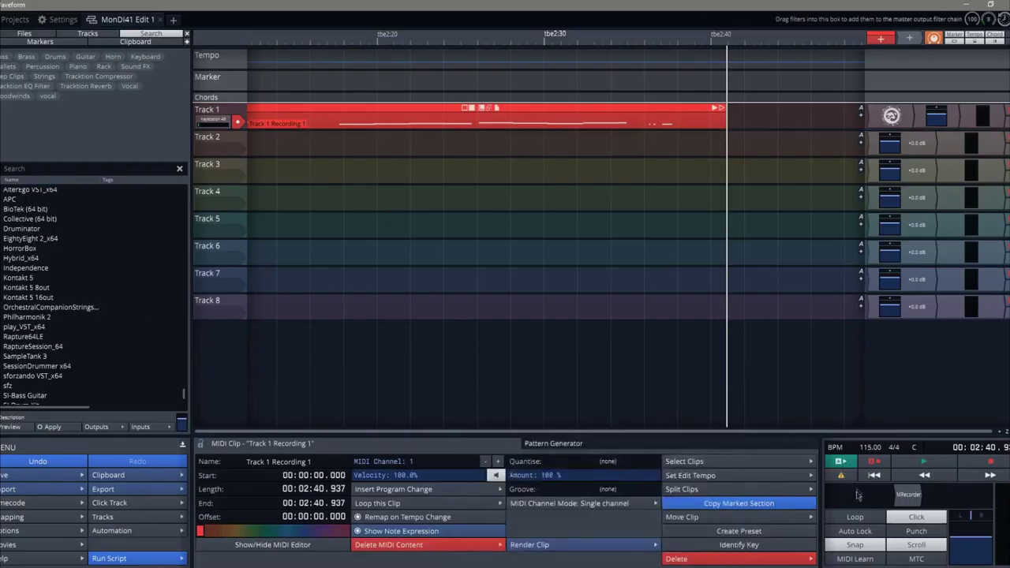
{"action": "left_click", "coordinate": [874, 474]}
Step: Move the Keystation 49 input to Track 2 and add the SessionDrummer x64 plugin to that track
{"action": "left_click_drag", "start_coordinate": [215, 120], "coordinate": [216, 148]}
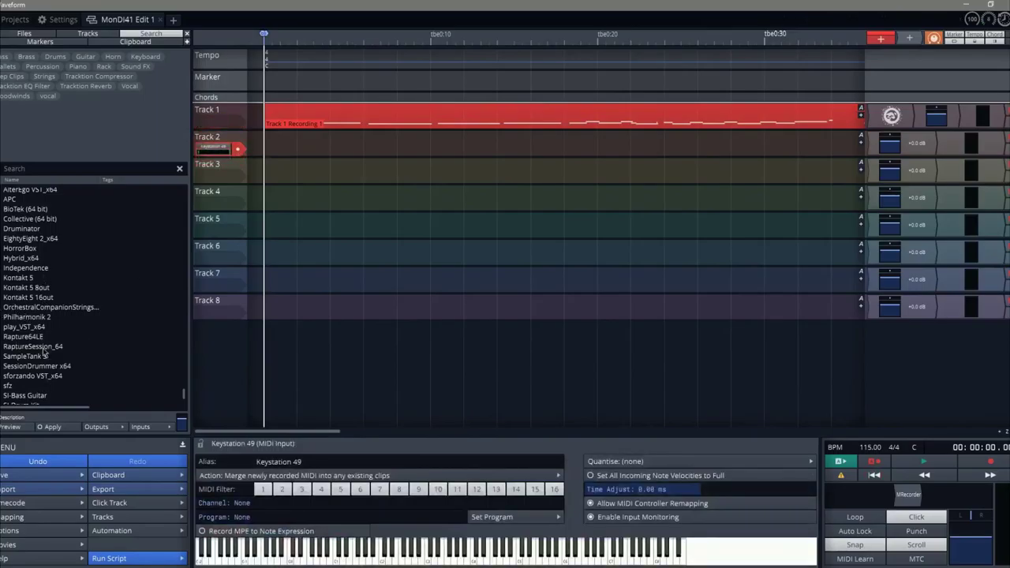
{"action": "scroll", "coordinate": [37, 334], "scroll_direction": "down", "scroll_amount": 3}
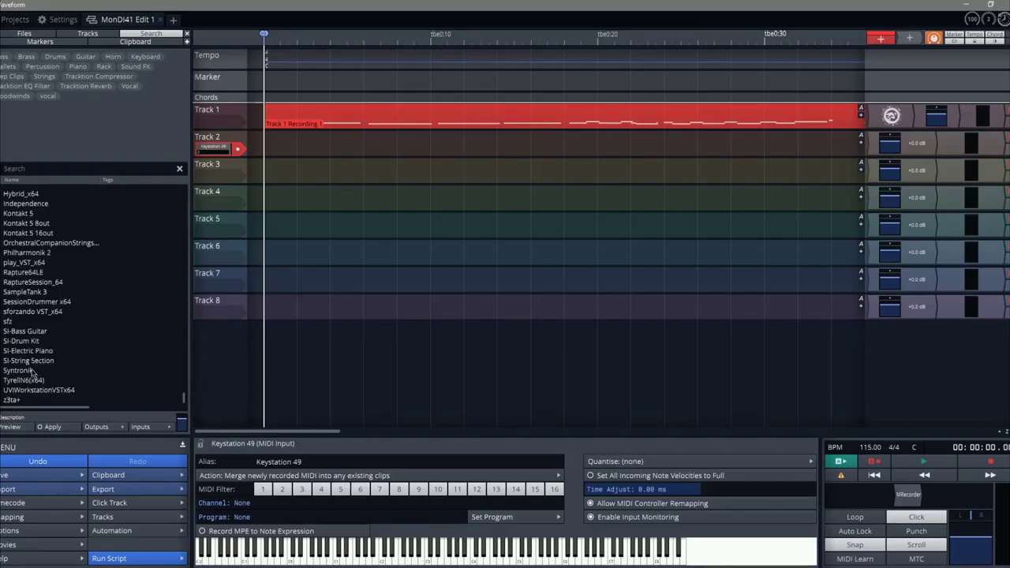
{"action": "left_click_drag", "start_coordinate": [36, 301], "coordinate": [872, 148]}
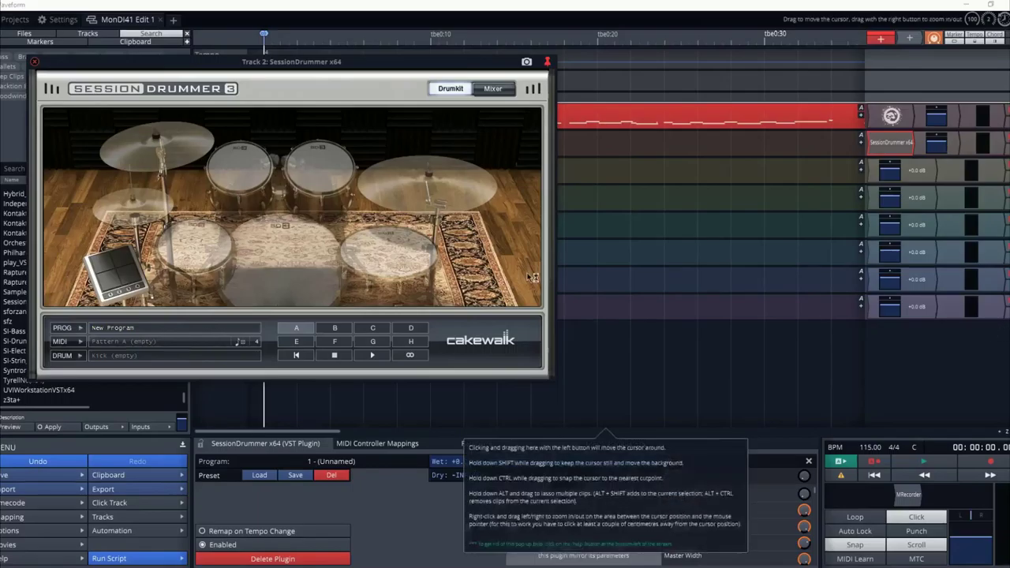
Step: Try SessionDrummer's DarkLordOfTheSeth_Kit1 program, switch to StepChildKit from Mixed Kits, and close the plugin
{"action": "left_click", "coordinate": [118, 328]}
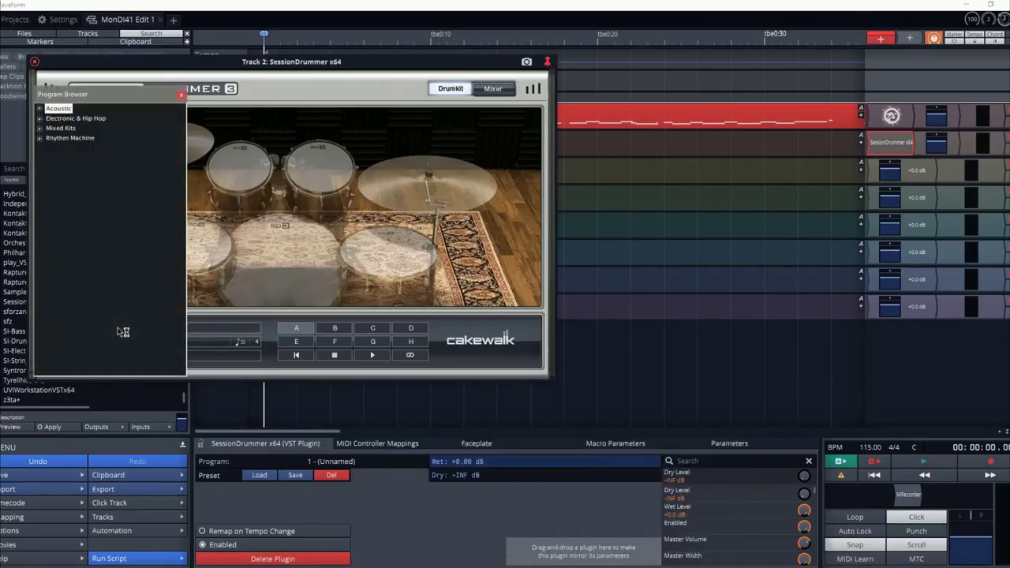
{"action": "left_click", "coordinate": [40, 119]}
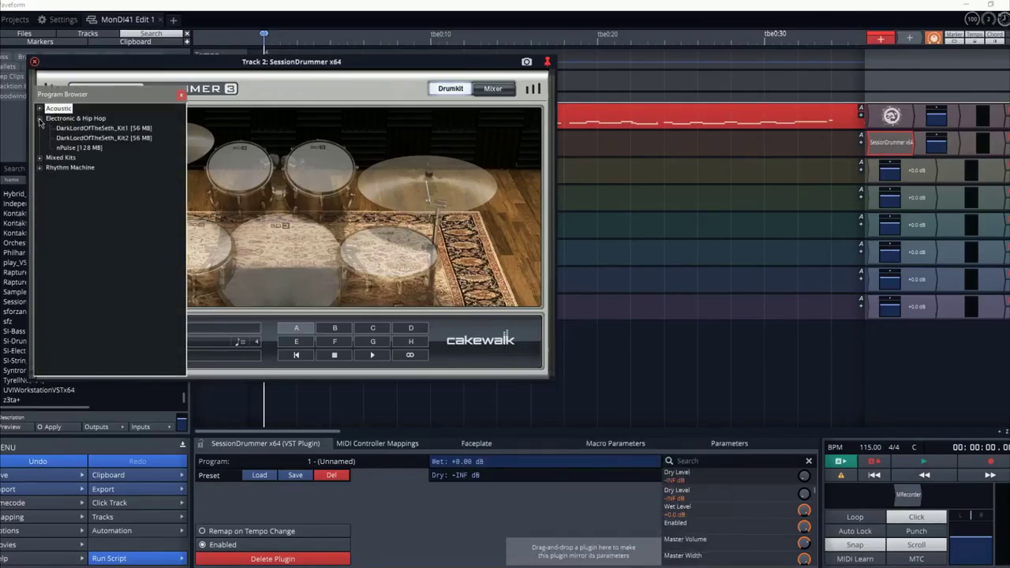
{"action": "double_click", "coordinate": [91, 128]}
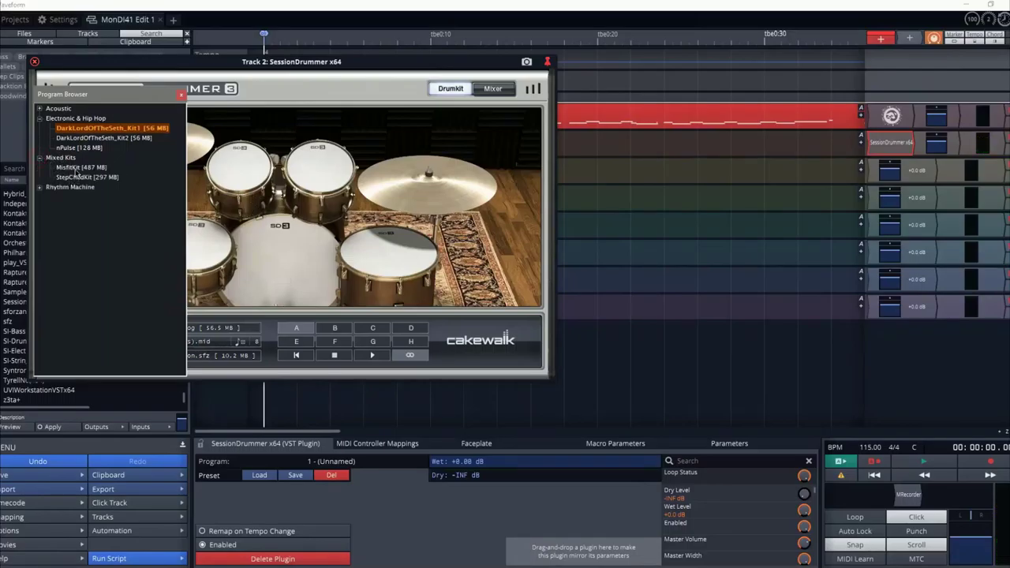
{"action": "double_click", "coordinate": [79, 177]}
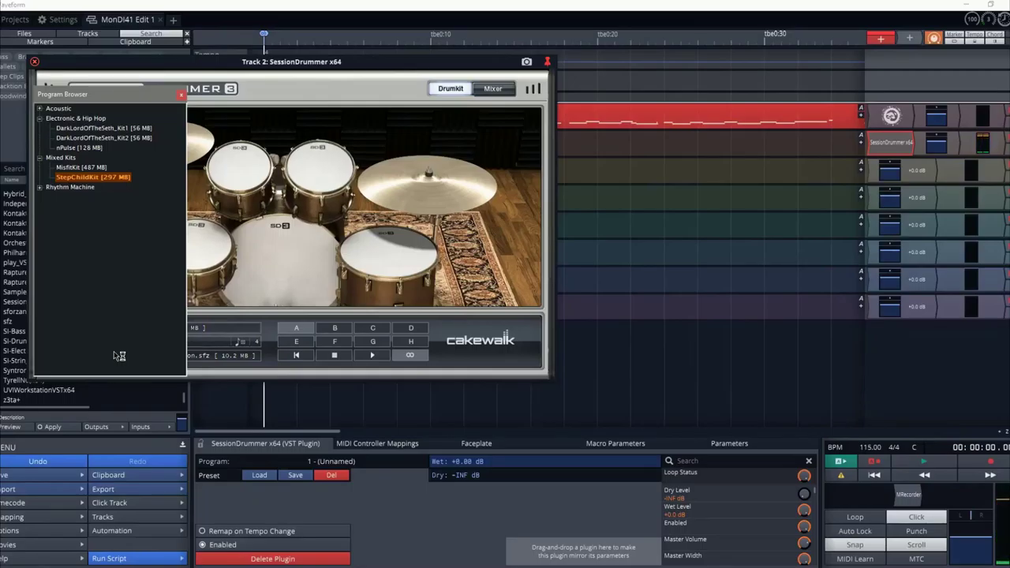
{"action": "left_click", "coordinate": [34, 60]}
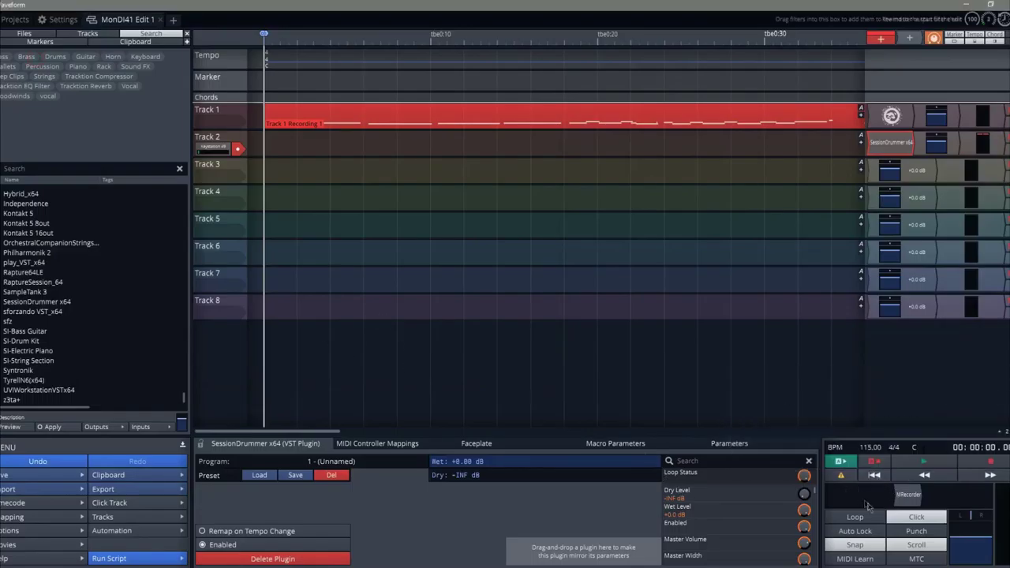
Step: Record a drum take of about 28 seconds on Track 2, return to the start and delete the recorded clip
{"action": "key", "text": "r"}
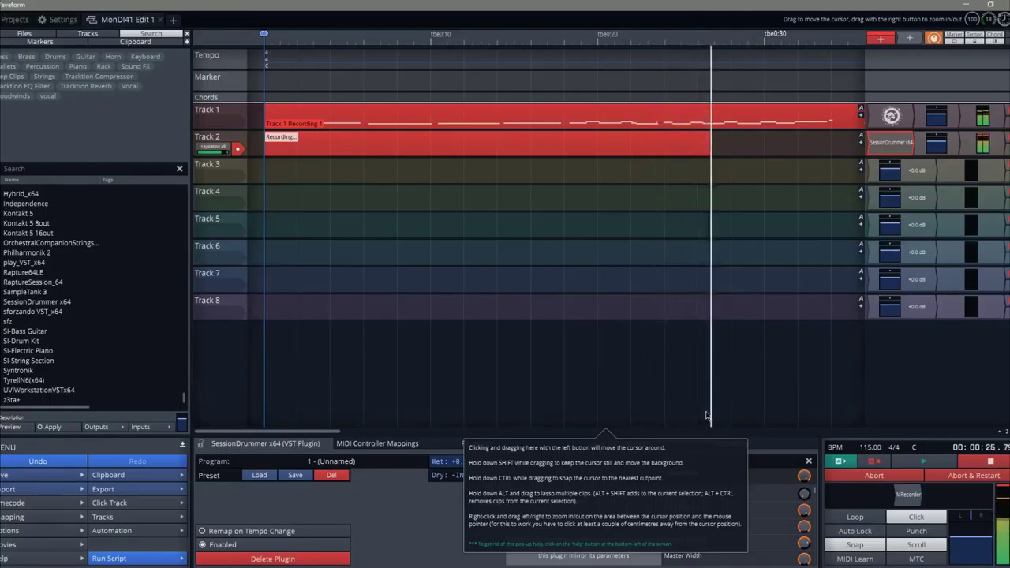
{"action": "key", "text": "space"}
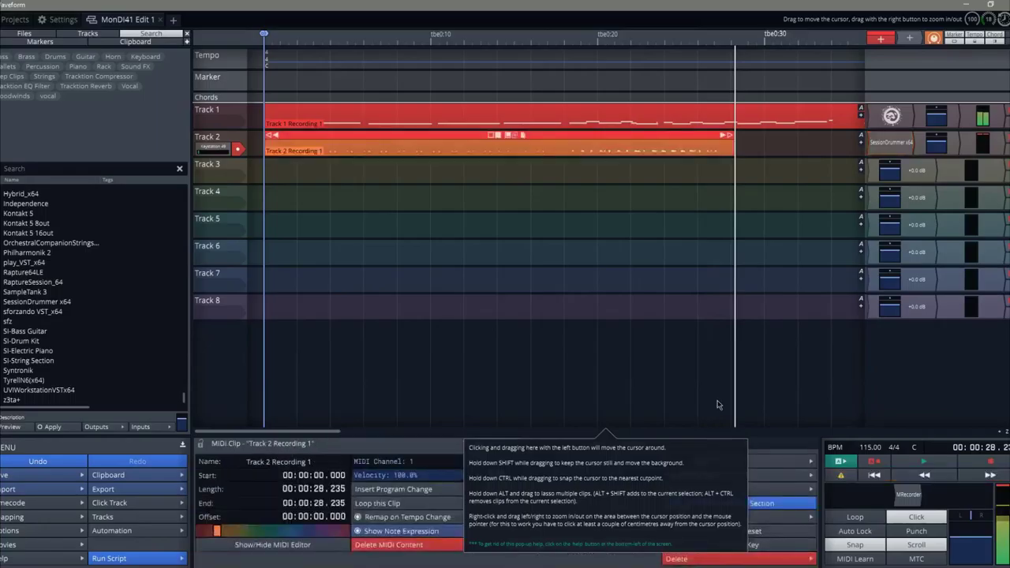
{"action": "left_click", "coordinate": [875, 478]}
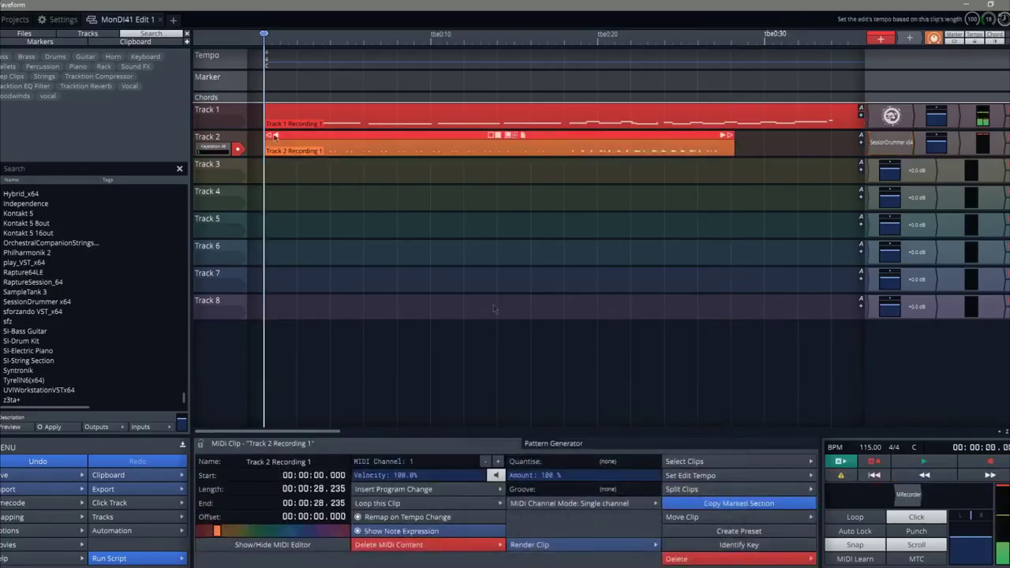
{"action": "key", "text": "Delete"}
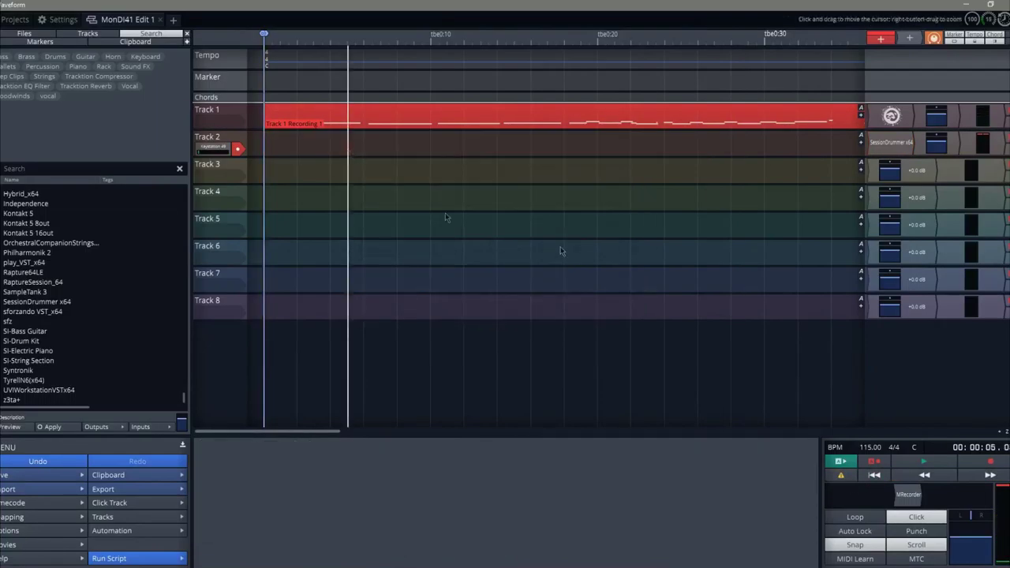
Step: Record another Track 2 drum take of about 52 seconds from the start, rewind and undo the recording
{"action": "left_click", "coordinate": [875, 477]}
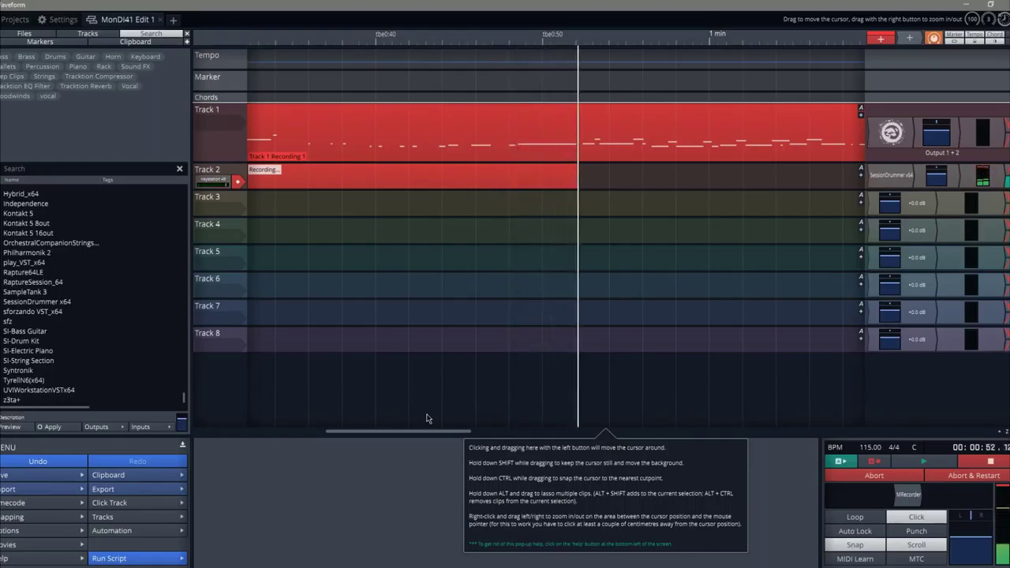
{"action": "key", "text": "space"}
{"action": "left_click", "coordinate": [873, 475]}
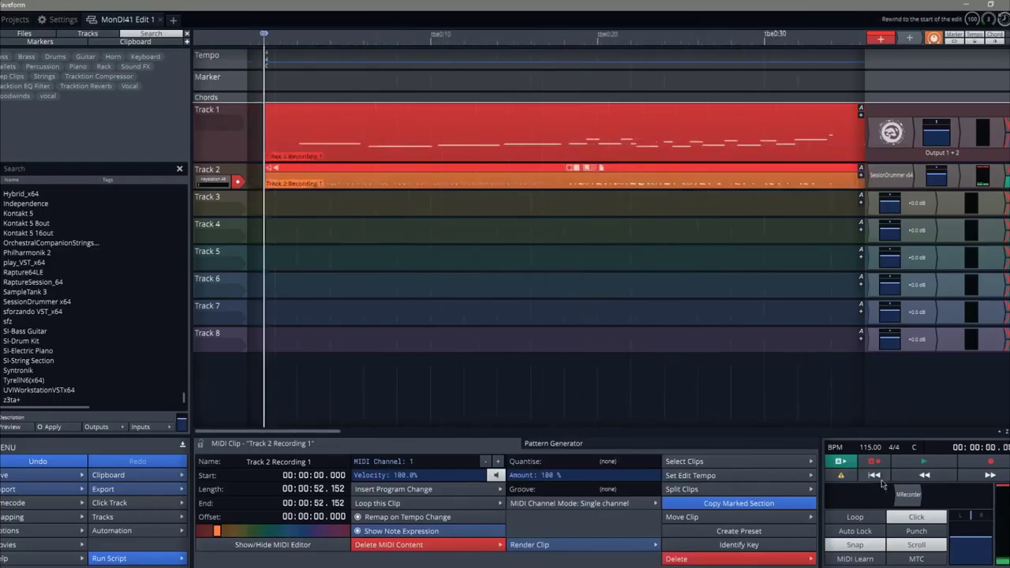
{"action": "key", "text": "ctrl+z"}
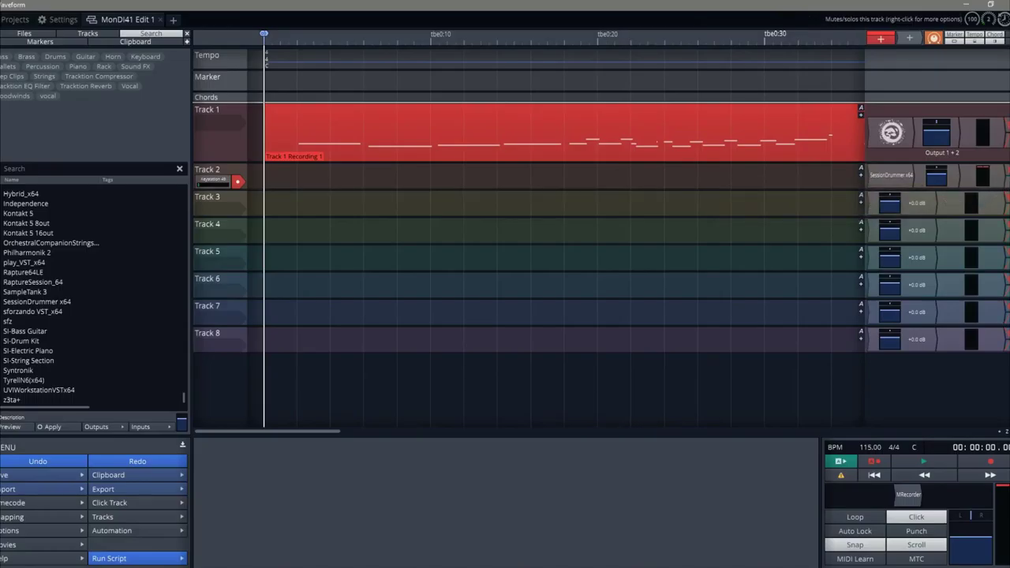
Step: Lower Track 1's volume to -6.88 dB, starting a Track 2 recording to judge the balance
{"action": "left_click_drag", "start_coordinate": [937, 134], "coordinate": [944, 153]}
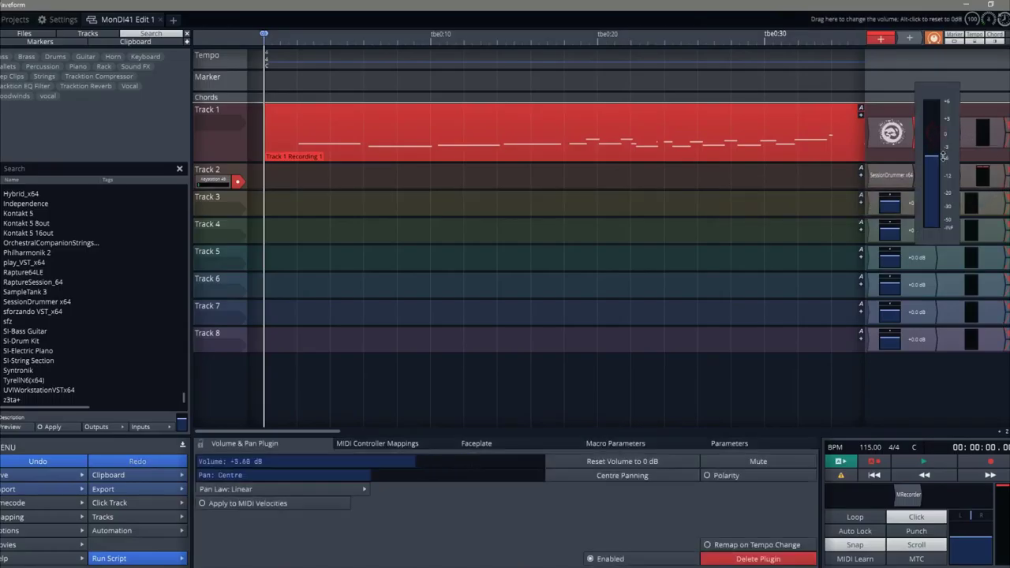
{"action": "key", "text": "r"}
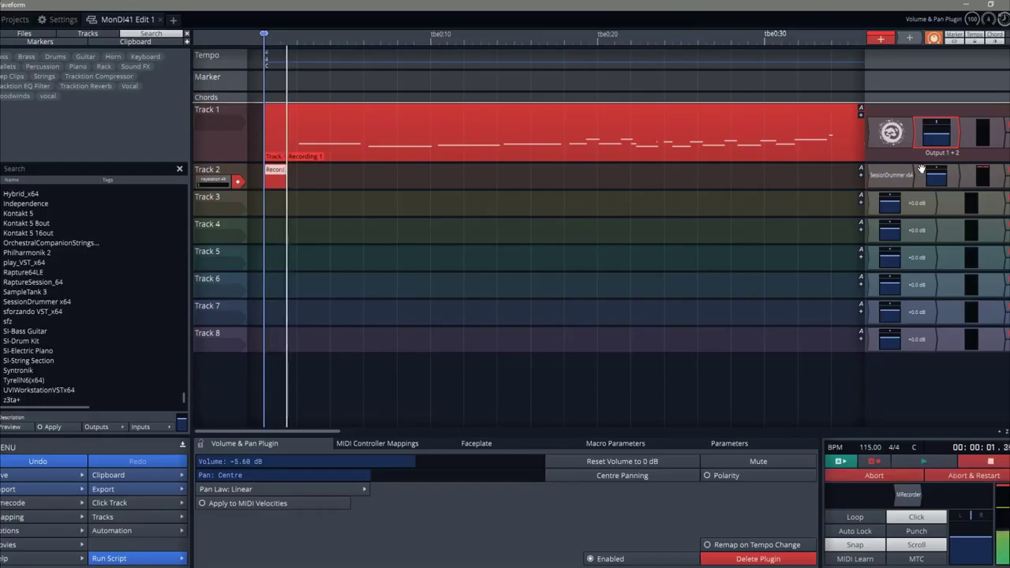
{"action": "left_click", "coordinate": [934, 139]}
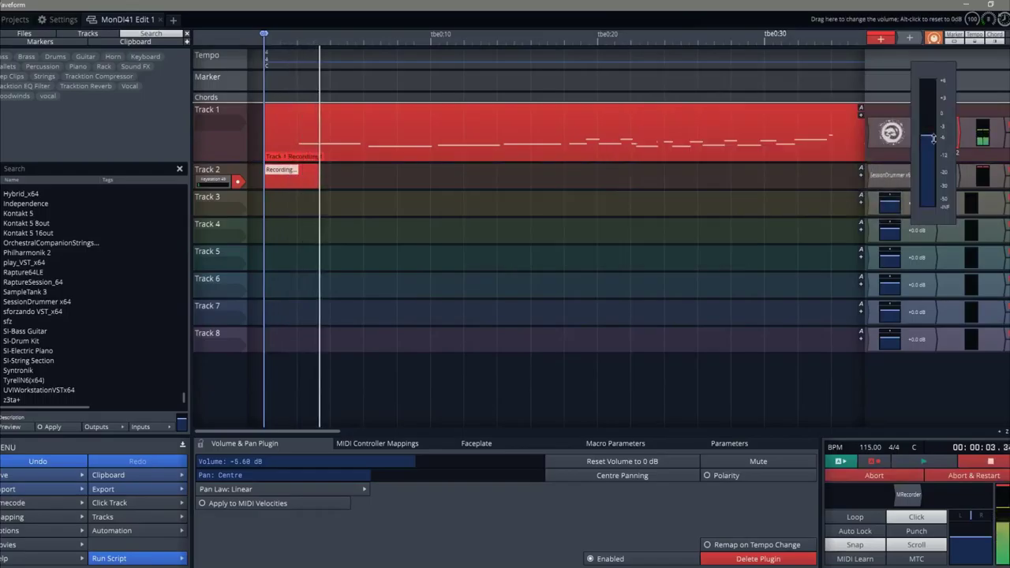
{"action": "left_click_drag", "start_coordinate": [933, 138], "coordinate": [934, 143]}
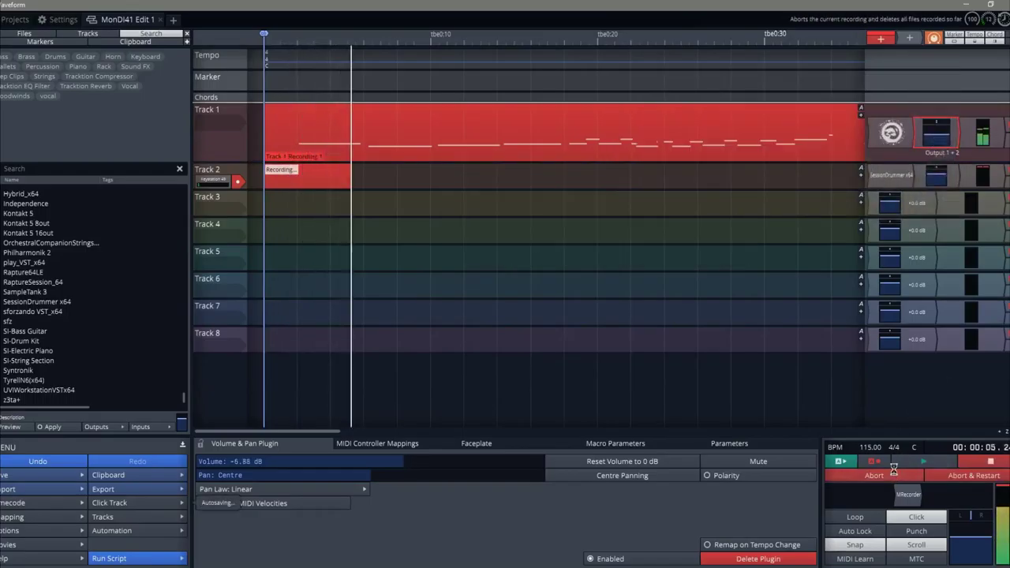
Step: Abort the running recording, record a new Track 2 take of about 37 seconds, then discard it and return to the start
{"action": "left_click", "coordinate": [893, 468]}
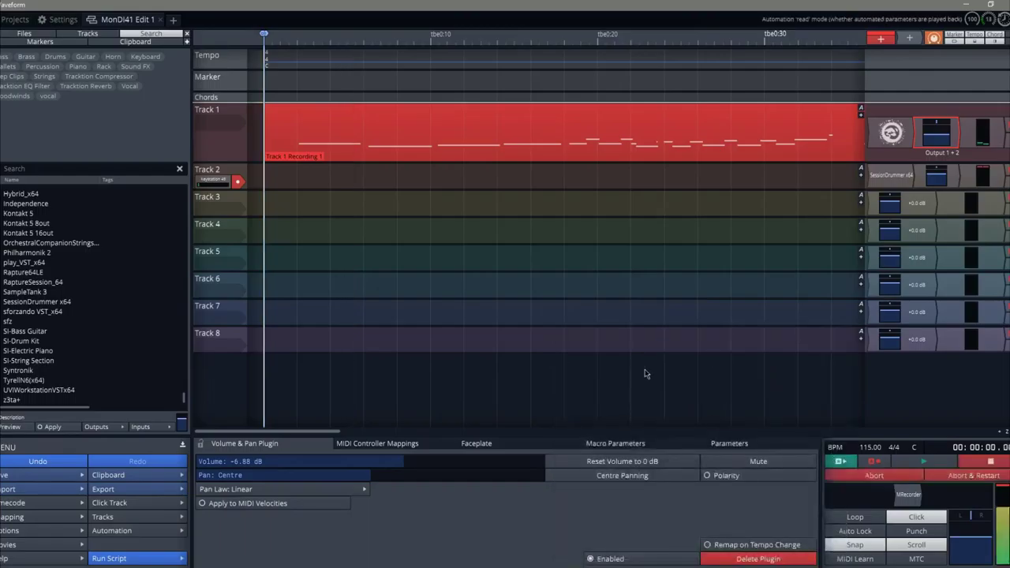
{"action": "key", "text": "r"}
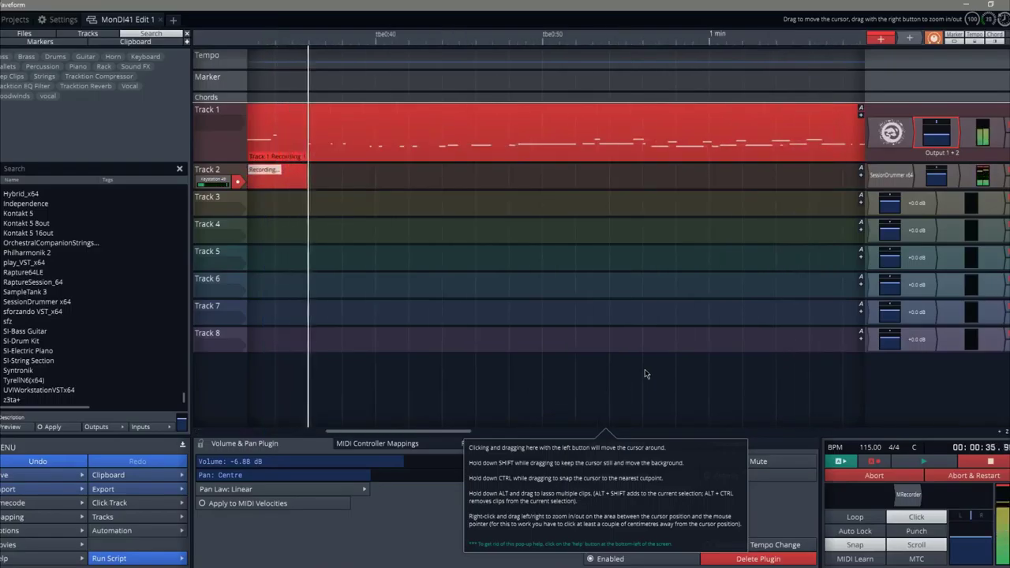
{"action": "key", "text": "space"}
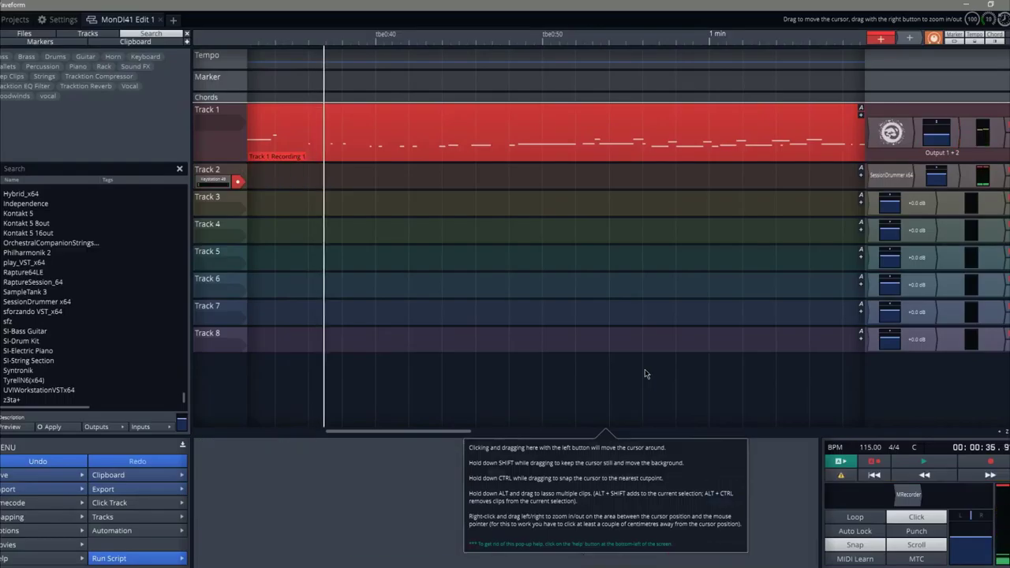
{"action": "left_click", "coordinate": [874, 477]}
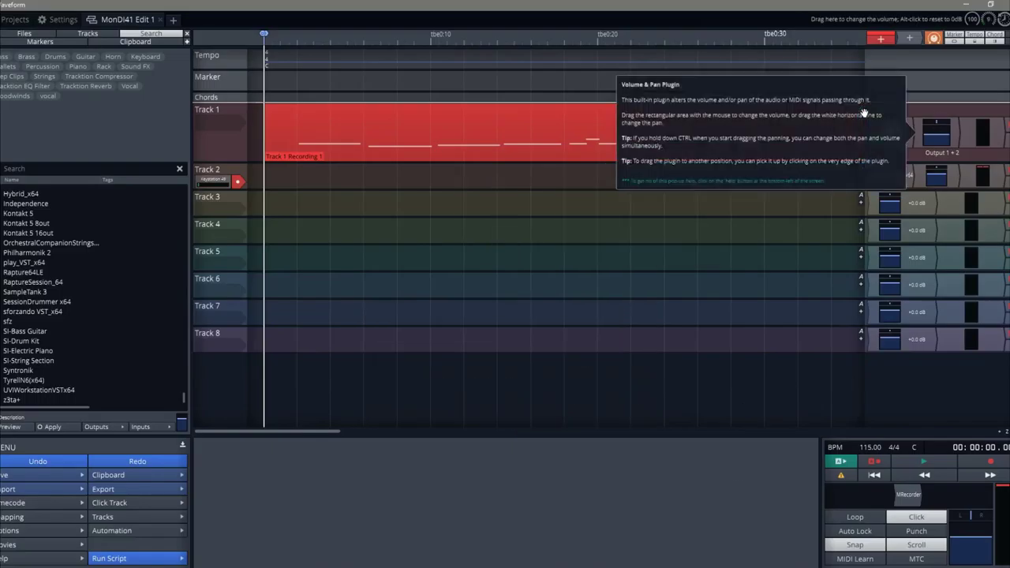
Step: Record a Track 2 drum take of about 12 seconds, delete the clip and return to the start
{"action": "key", "text": "r"}
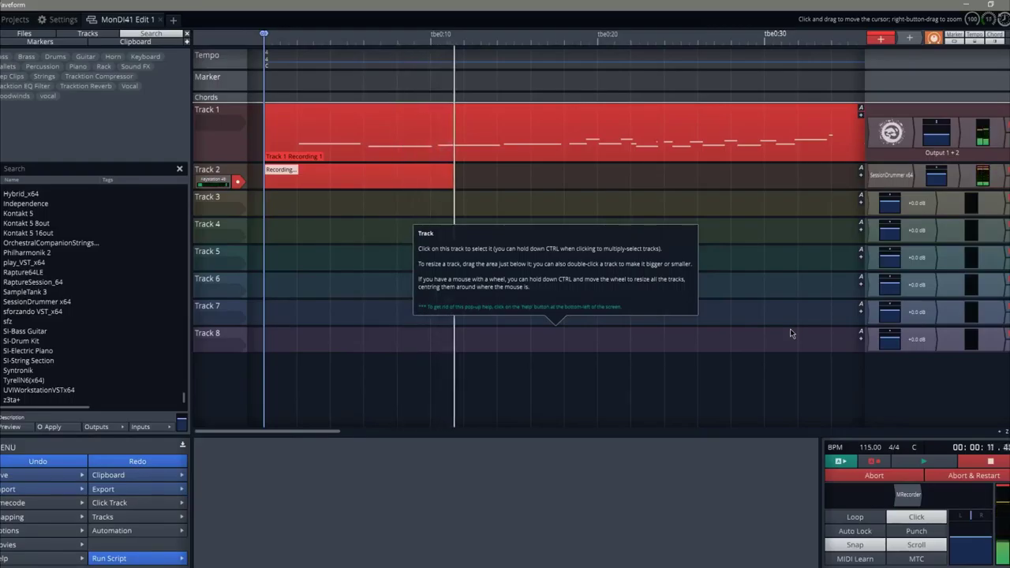
{"action": "key", "text": "space"}
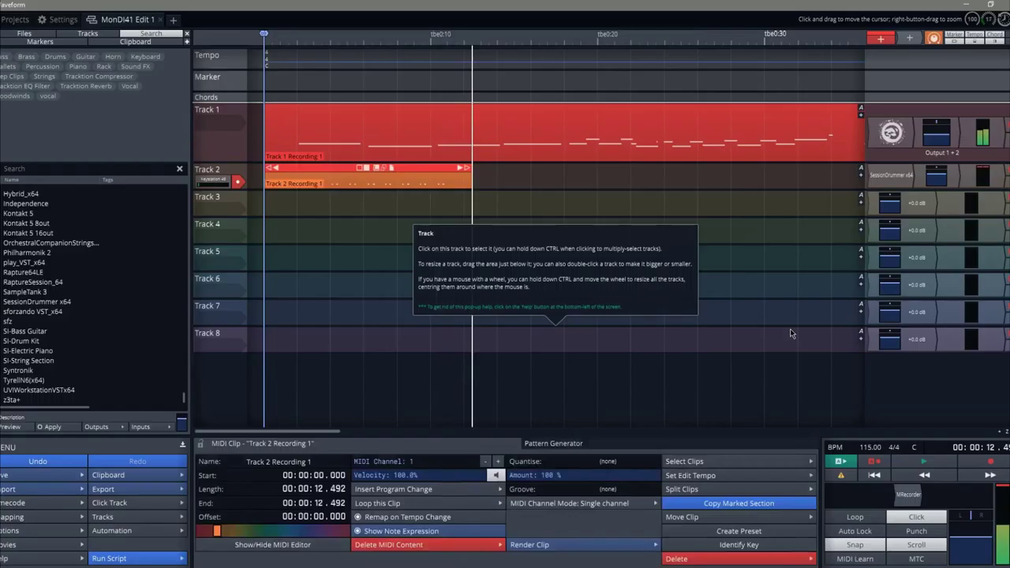
{"action": "key", "text": "Delete"}
{"action": "left_click", "coordinate": [891, 461]}
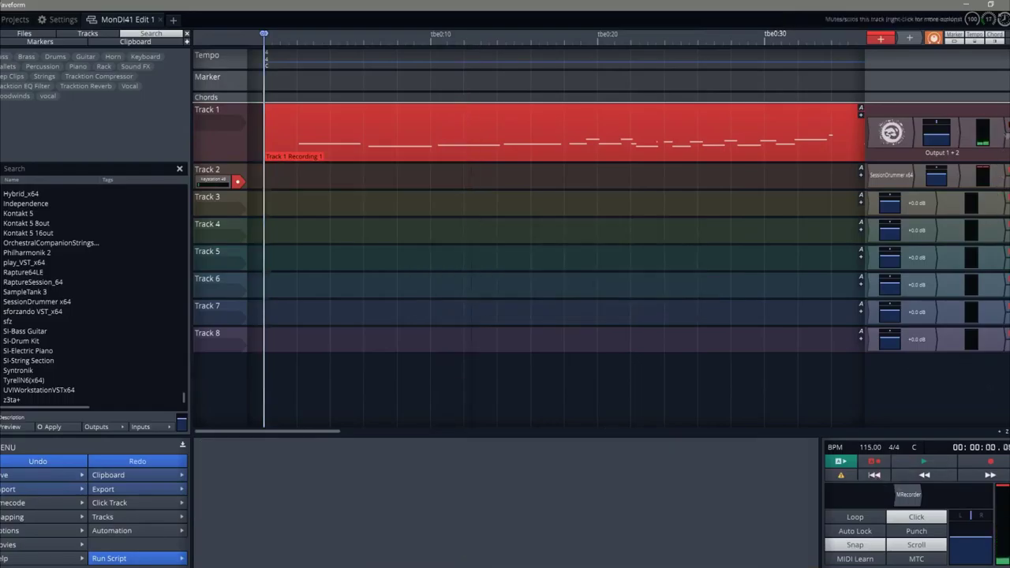
Step: Record a longer Track 2 drum take of about 90 seconds, delete the clip and return to the start
{"action": "left_click", "coordinate": [872, 461]}
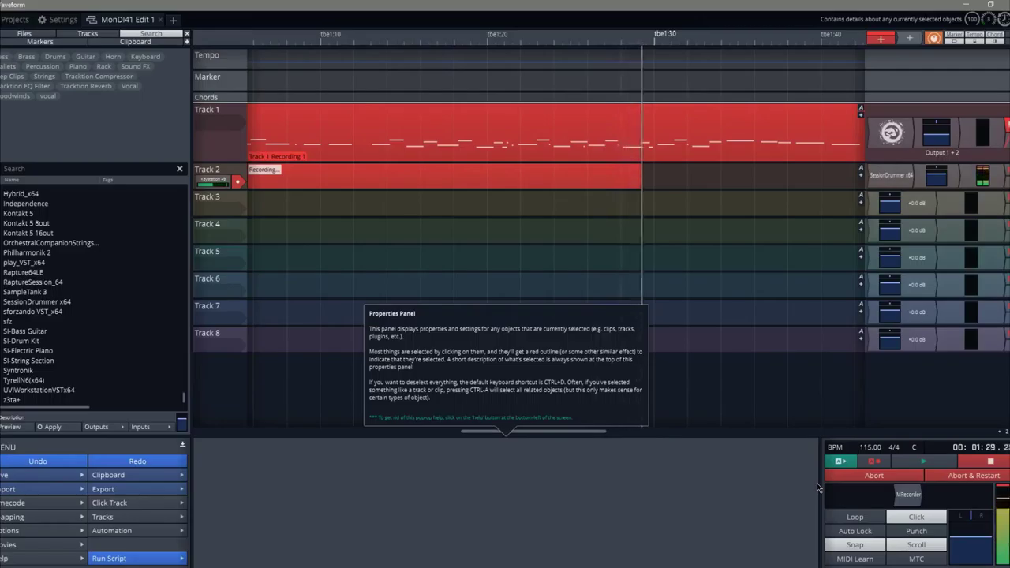
{"action": "key", "text": "space"}
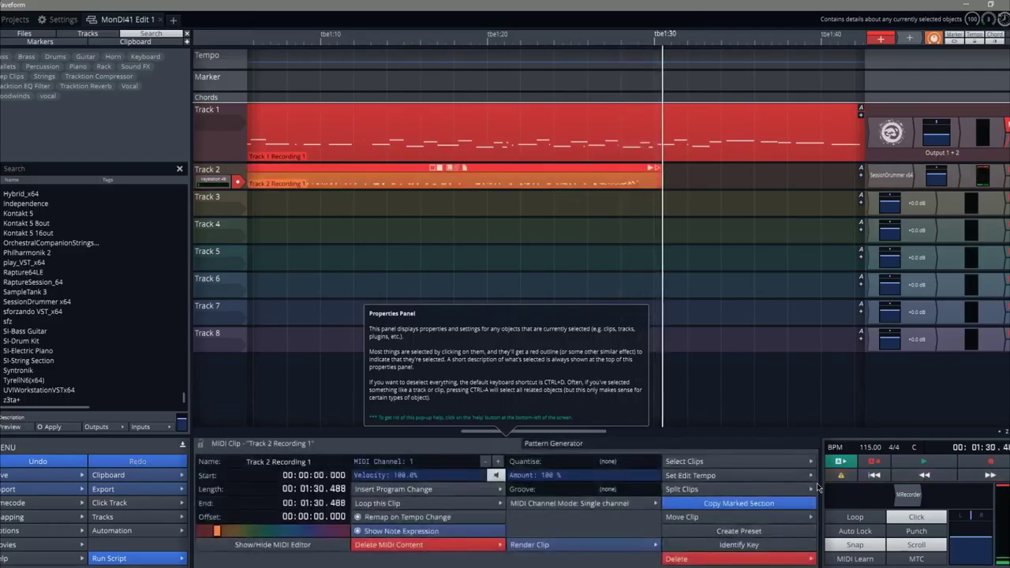
{"action": "key", "text": "Delete"}
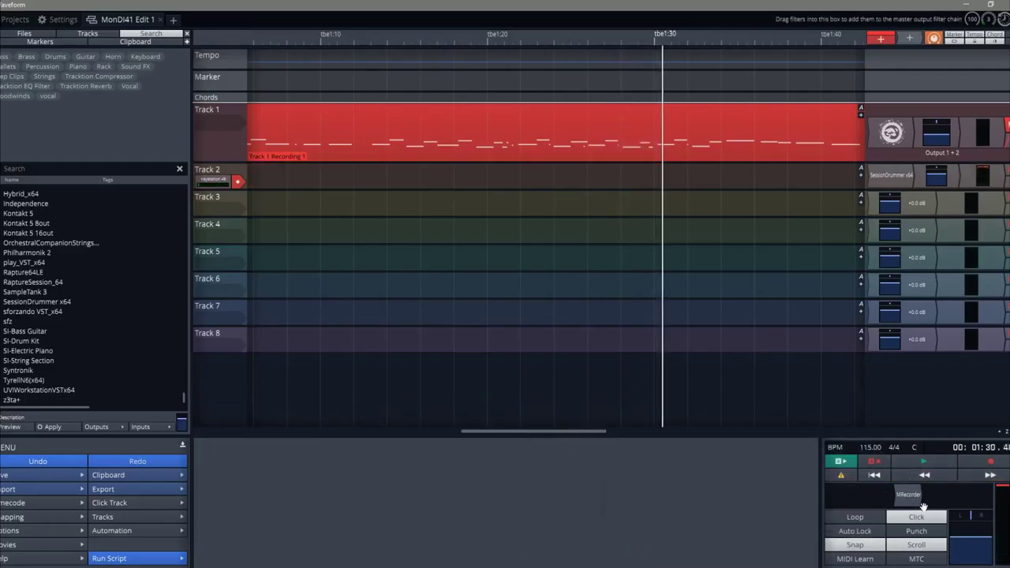
{"action": "left_click", "coordinate": [874, 476]}
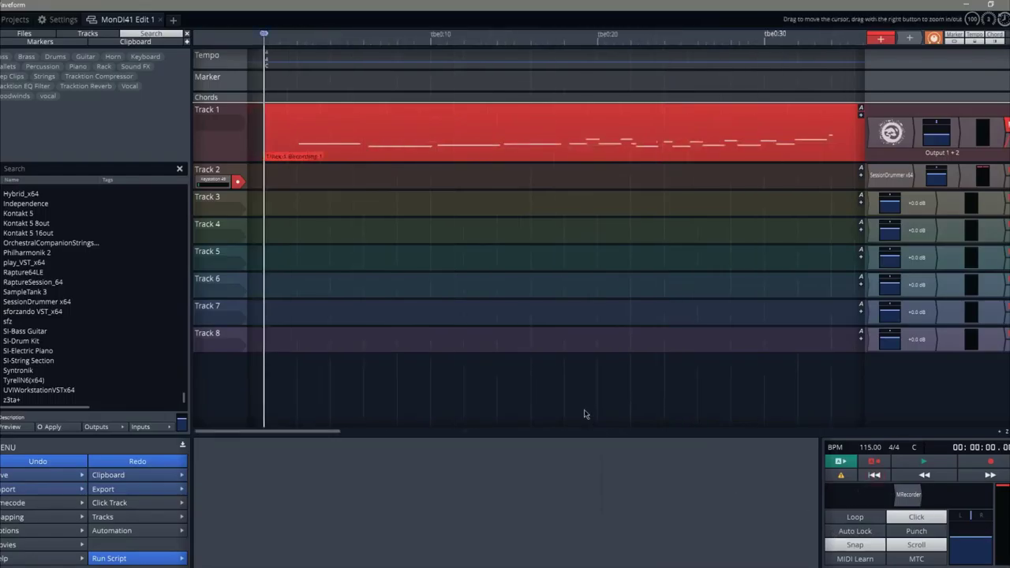
Step: Set the edit's tempo to 100 BPM
{"action": "mouse_move", "coordinate": [582, 416]}
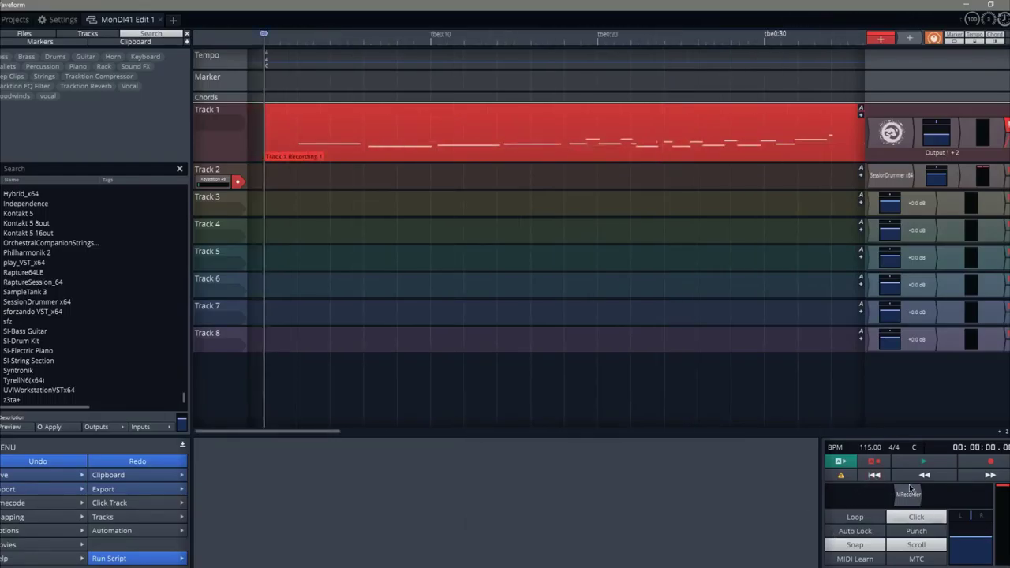
{"action": "left_click", "coordinate": [872, 455]}
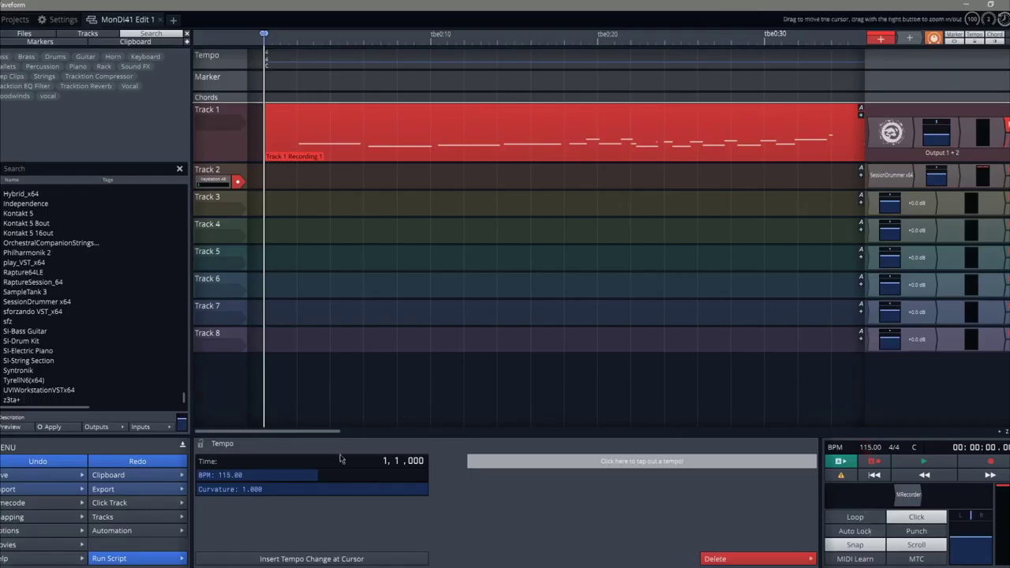
{"action": "left_click", "coordinate": [228, 475]}
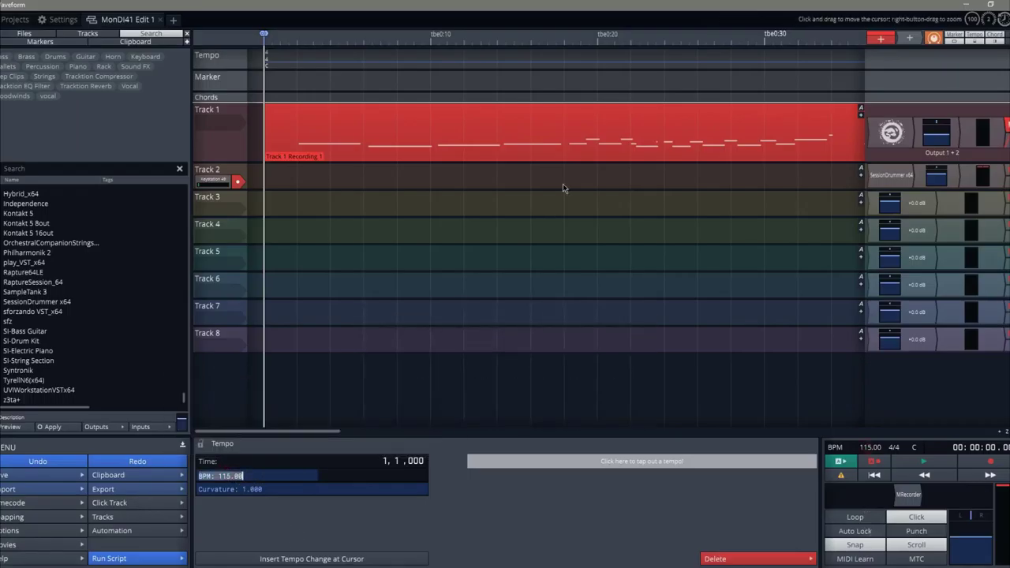
{"action": "type", "text": "100"}
{"action": "key", "text": "Return"}
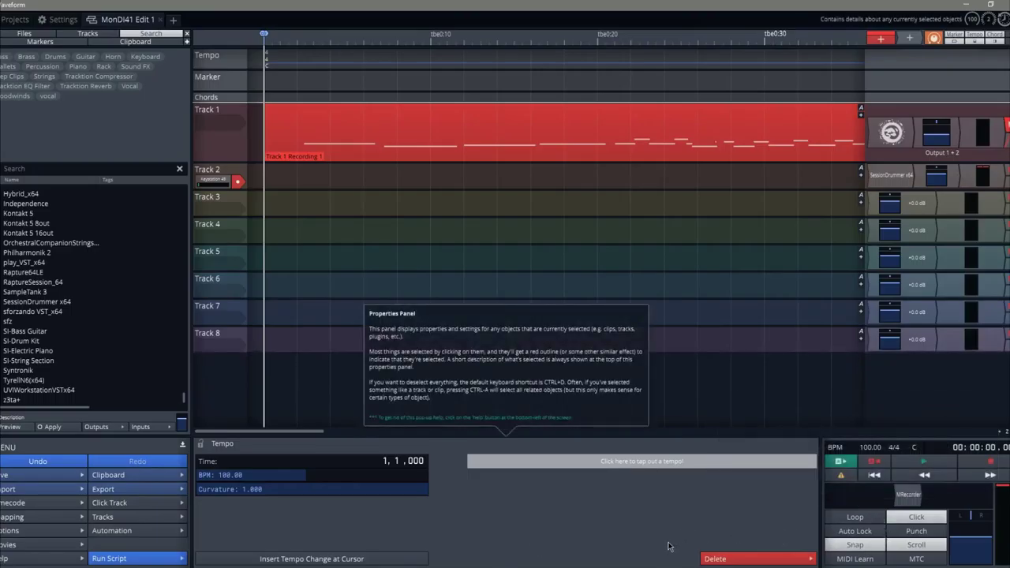
Step: Record a full Track 2 drum take of about 3 minutes 10 seconds, rewind, and set Track 1's volume to -0.35 dB
{"action": "key", "text": "r"}
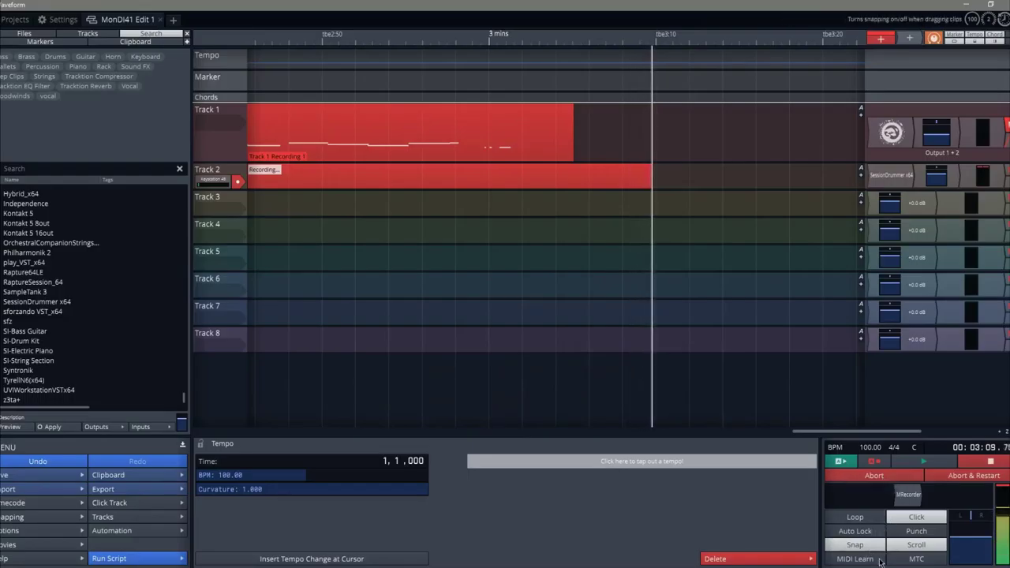
{"action": "key", "text": "space"}
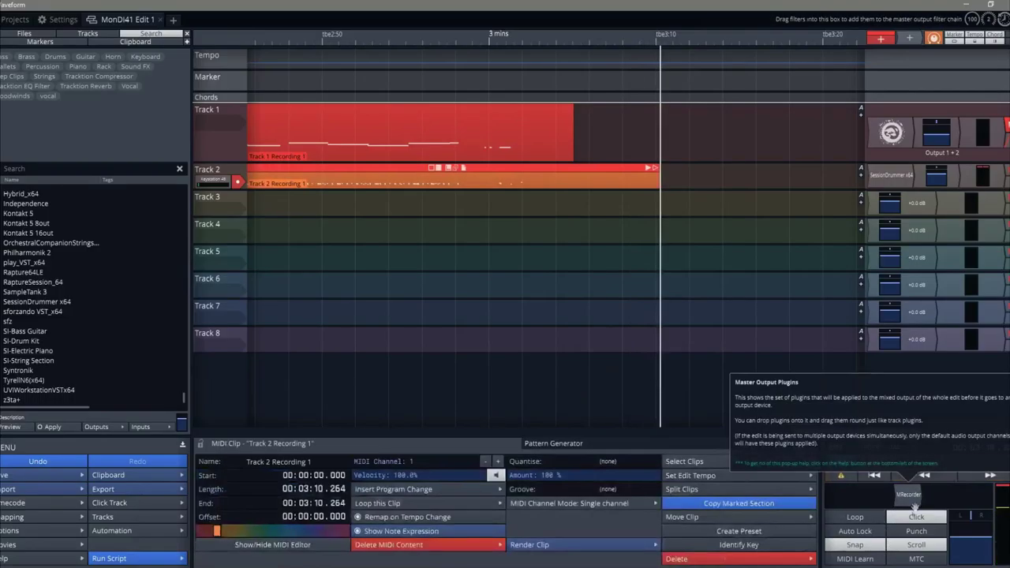
{"action": "left_click", "coordinate": [874, 476]}
{"action": "left_click", "coordinate": [925, 134]}
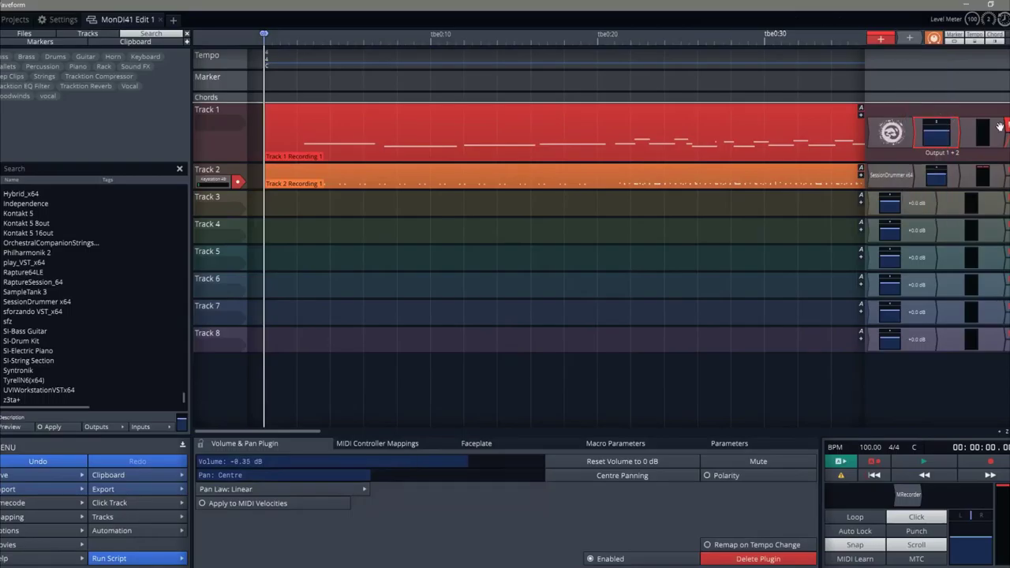
Step: Play back both tracks from the start for about 16 seconds and turn off the metronome click
{"action": "key", "text": "space"}
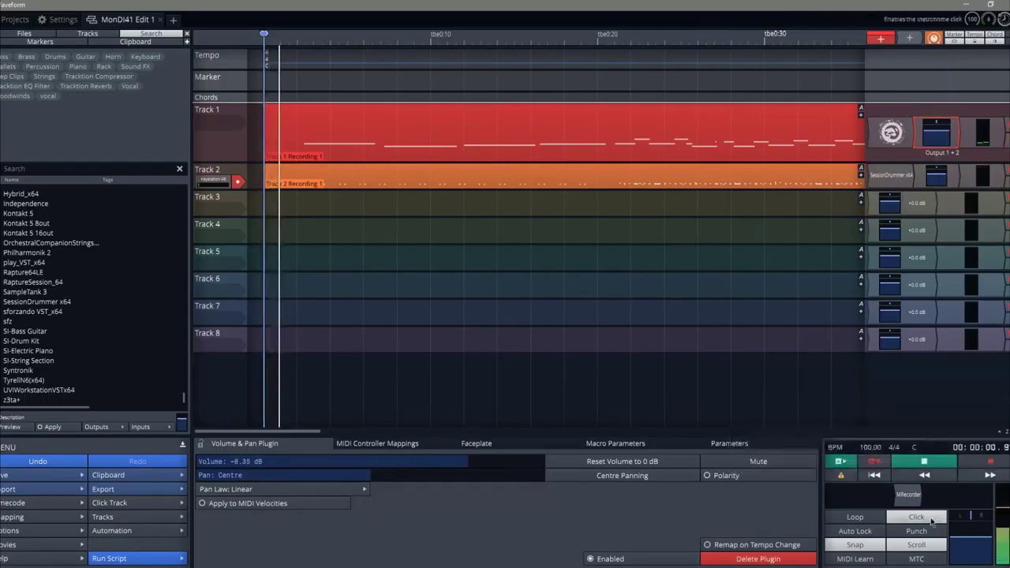
{"action": "mouse_move", "coordinate": [777, 448]}
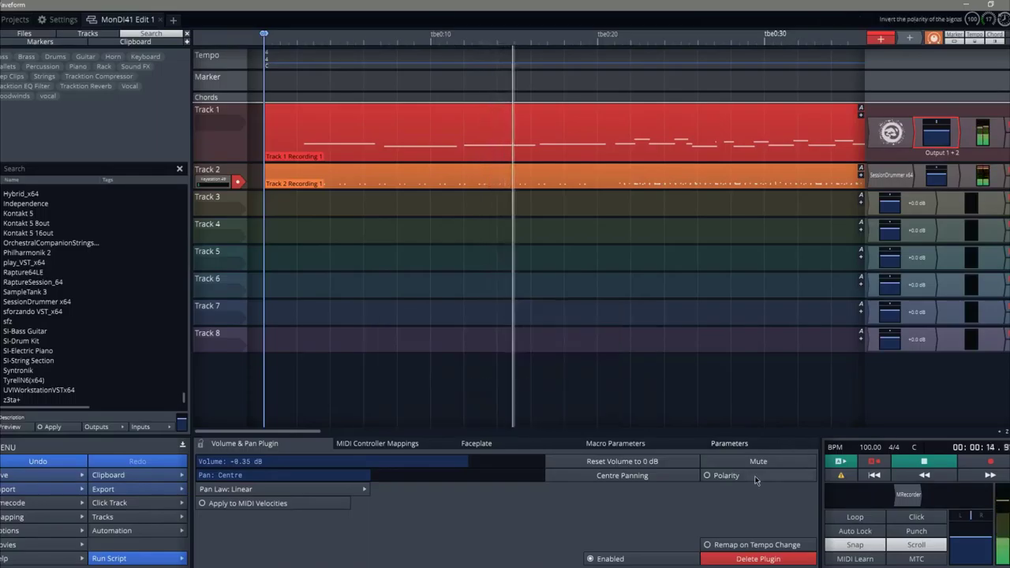
{"action": "key", "text": "space"}
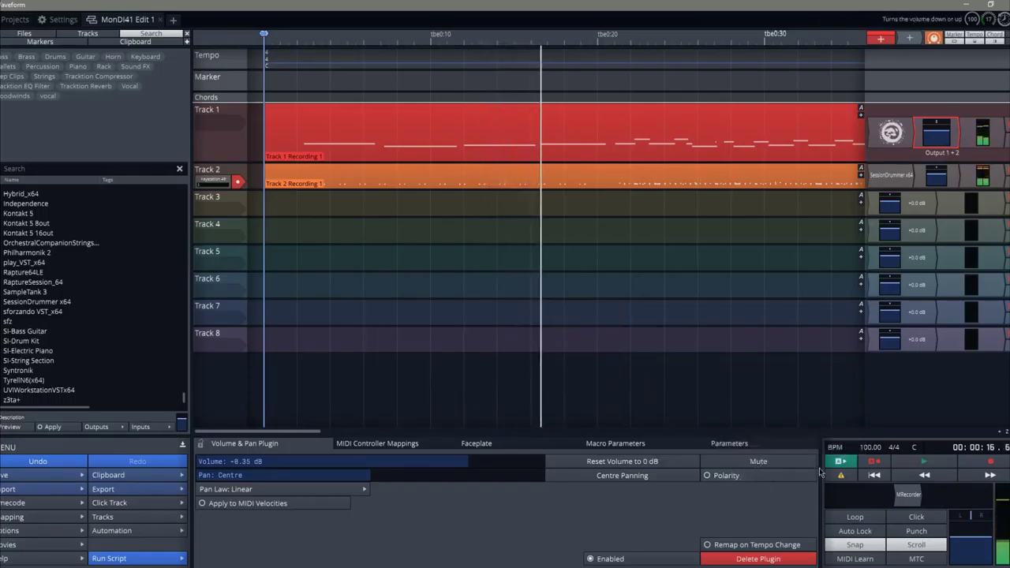
Step: Set the edit's tempo to 115 BPM and play back both tracks
{"action": "left_click", "coordinate": [862, 447]}
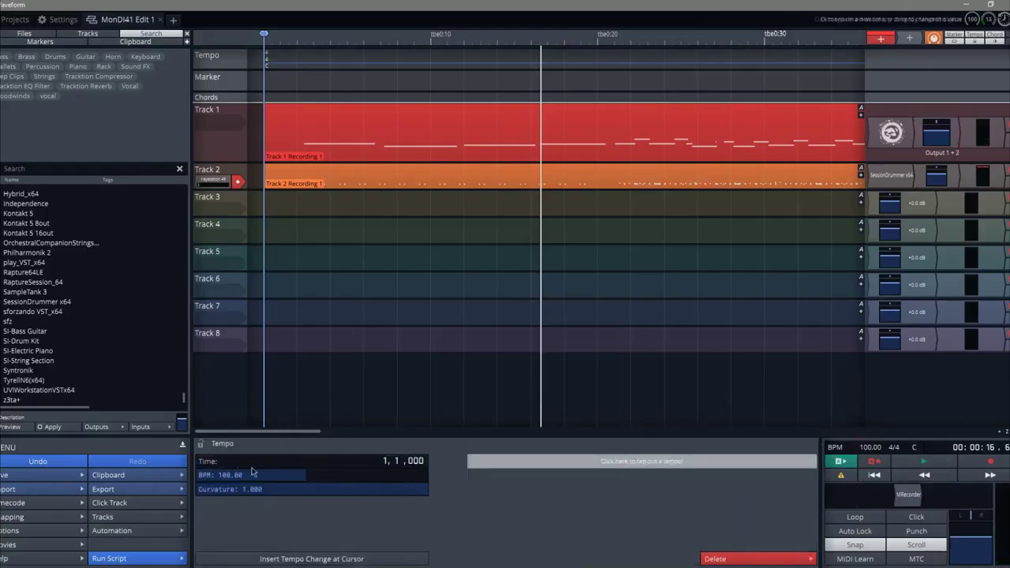
{"action": "type", "text": "115"}
{"action": "key", "text": "Return"}
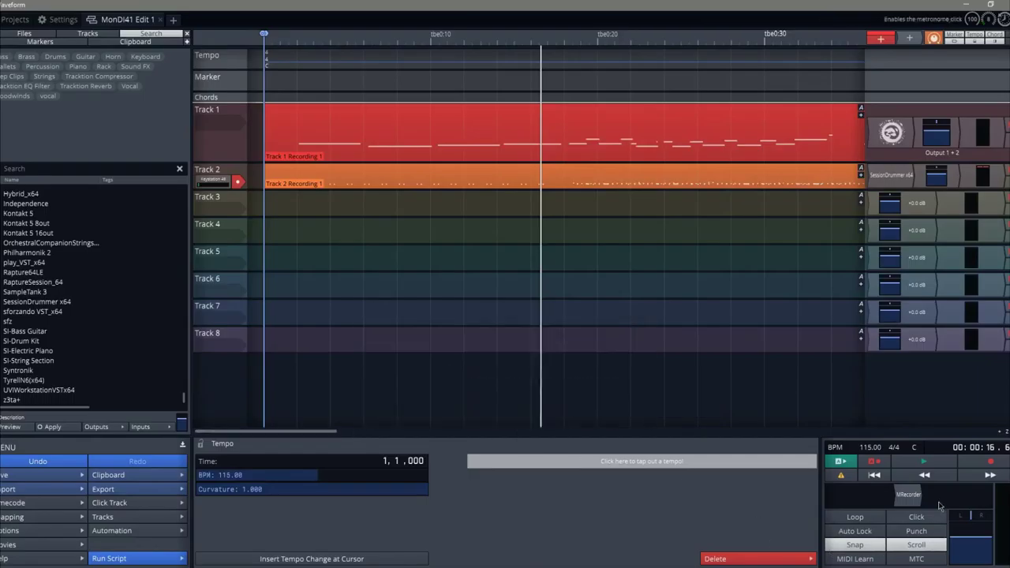
{"action": "key", "text": "space"}
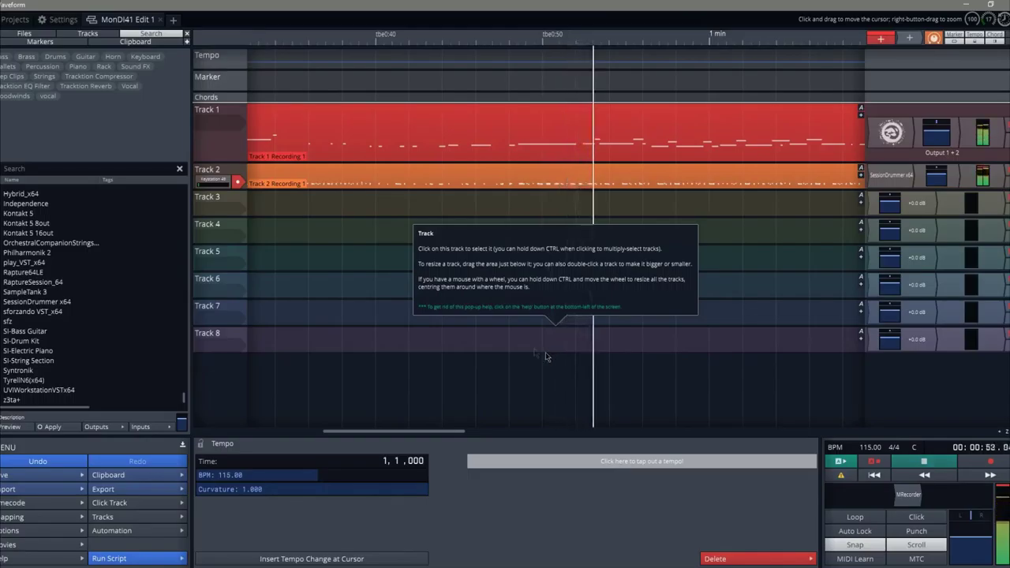
Step: Quantise the Track 2 drum clip to 1/8 beat and resume playback
{"action": "left_click", "coordinate": [456, 185]}
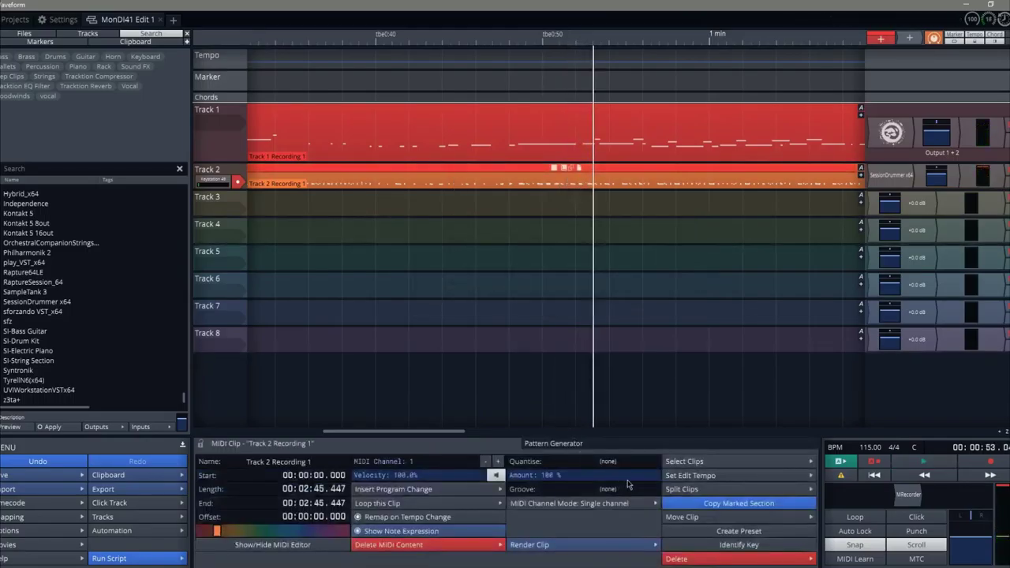
{"action": "left_click", "coordinate": [608, 463]}
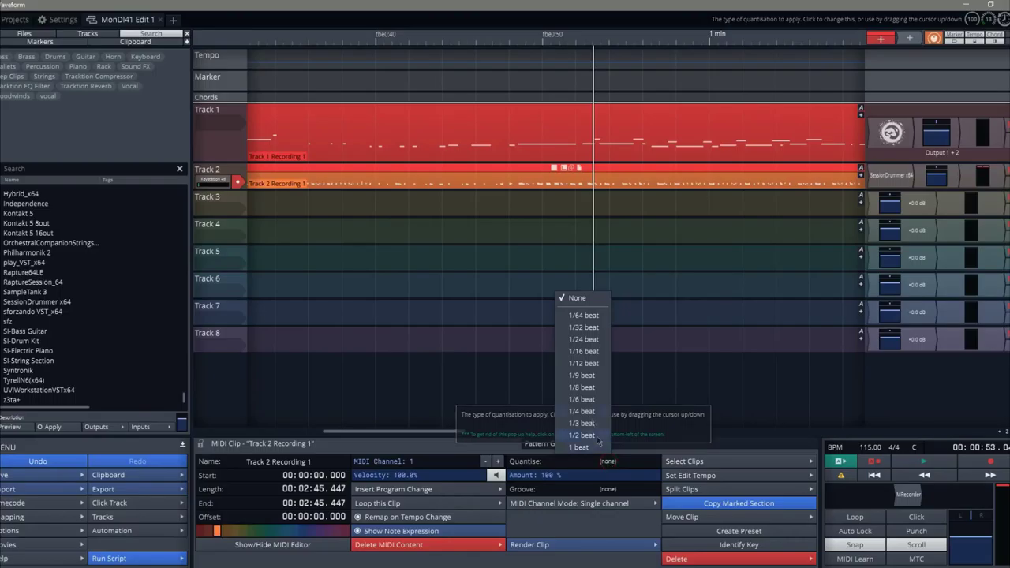
{"action": "left_click", "coordinate": [583, 387]}
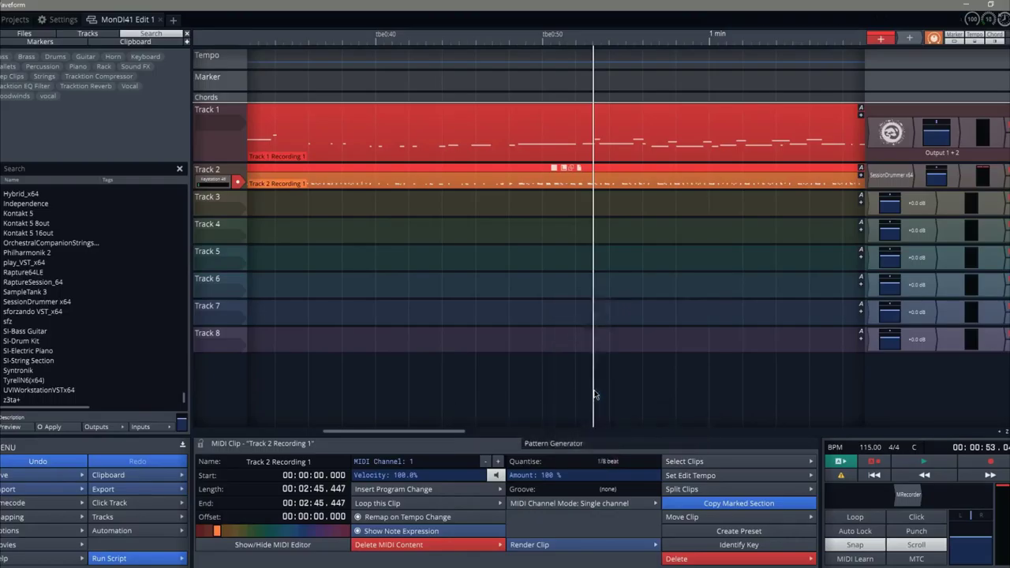
{"action": "key", "text": "space"}
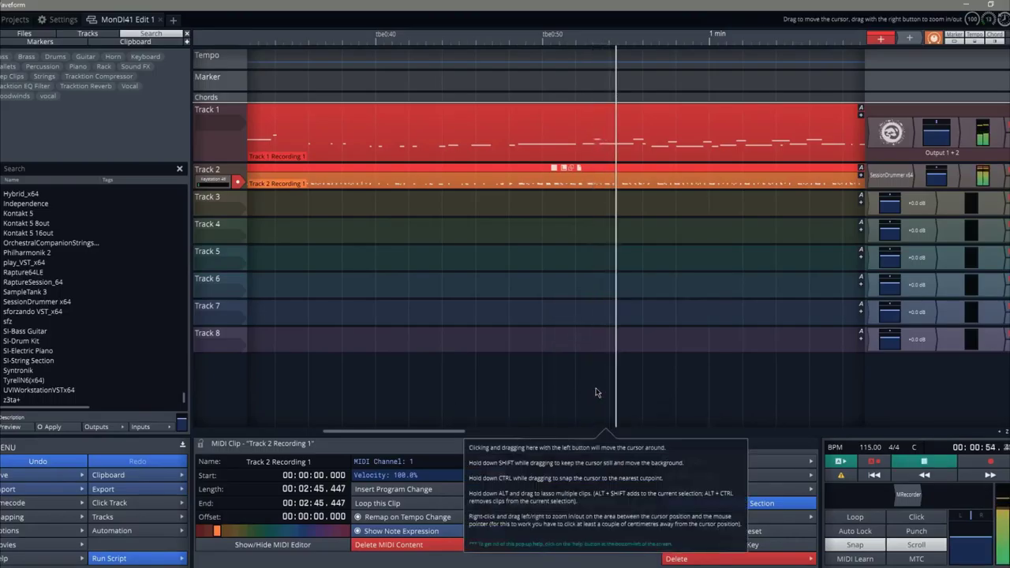
Step: Open Track 1's BioTek plugin during playback, try a note on its on-screen keyboard and close it
{"action": "left_click", "coordinate": [597, 134]}
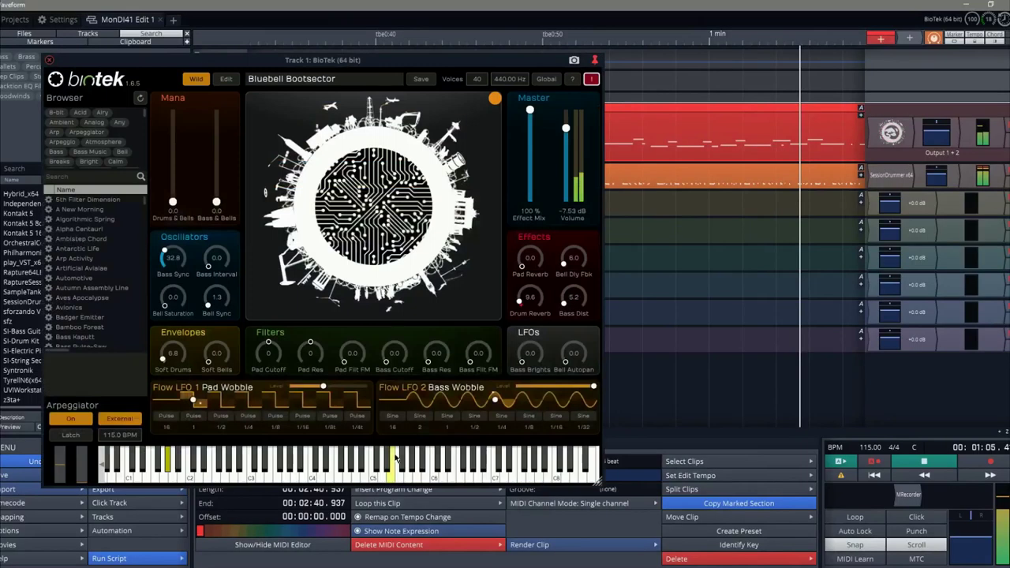
{"action": "left_click", "coordinate": [397, 456]}
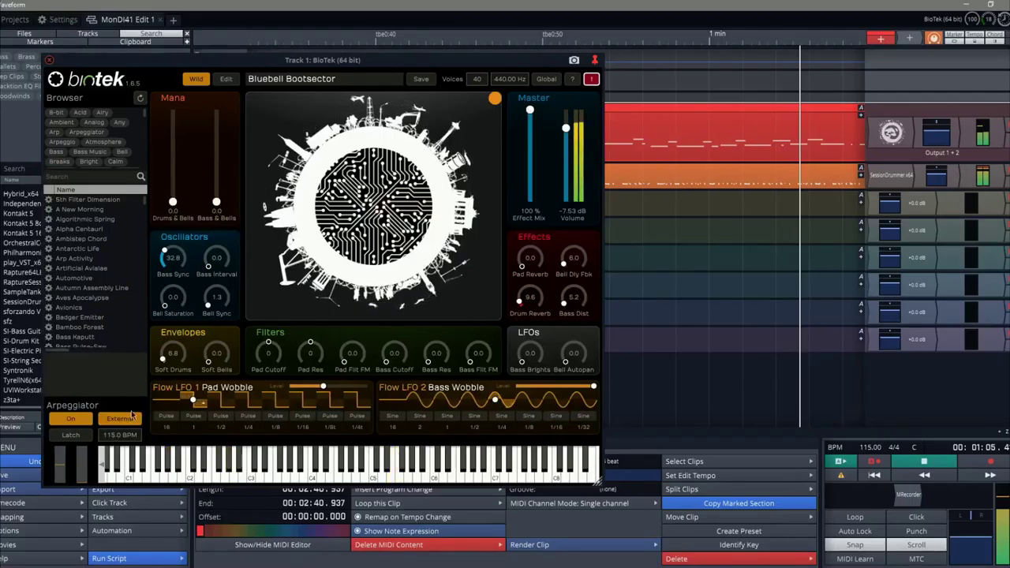
{"action": "left_click", "coordinate": [50, 62]}
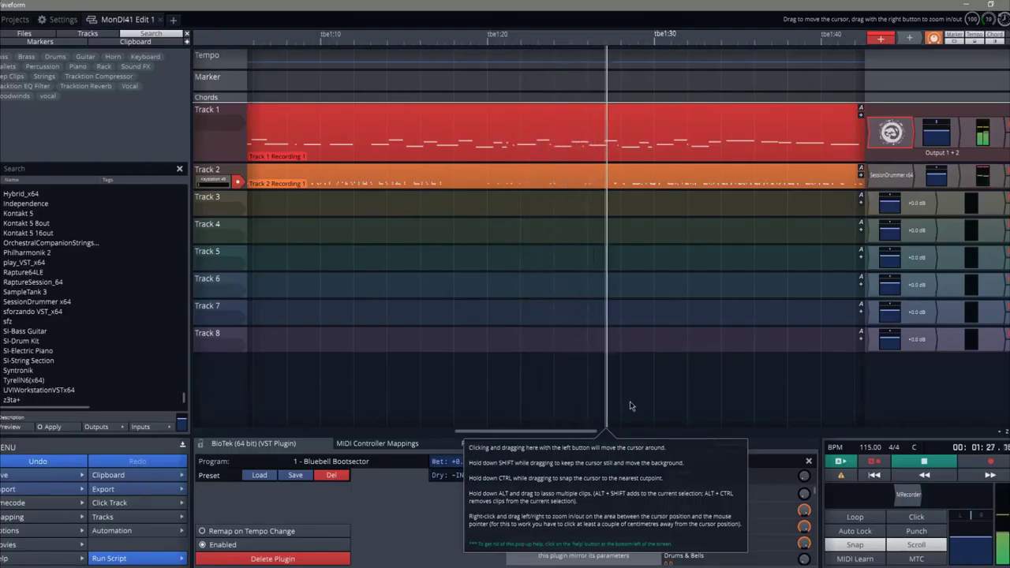
Step: Listen to both tracks from the start to about 1:34, stop, and return to the start
{"action": "left_click", "coordinate": [874, 474]}
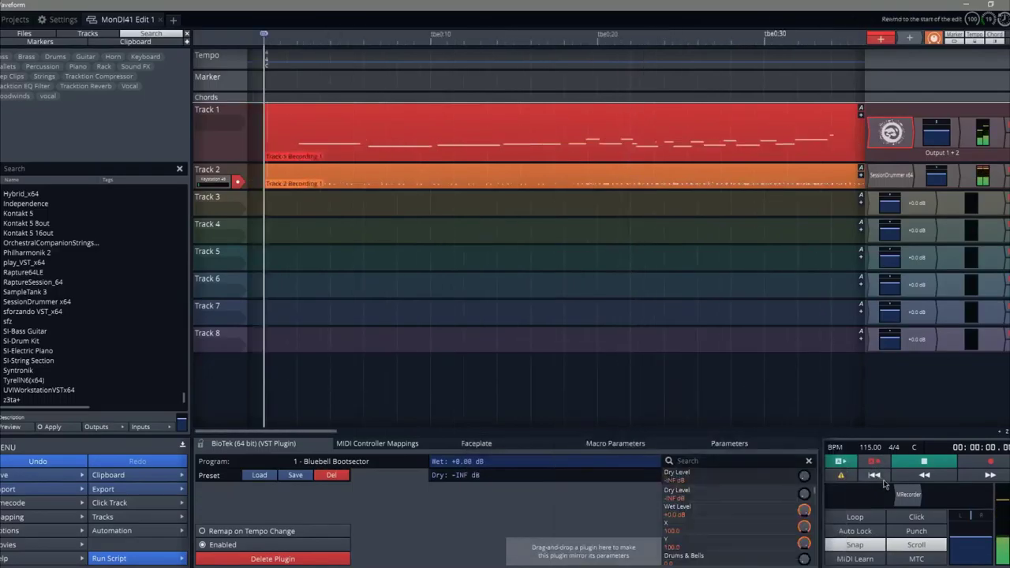
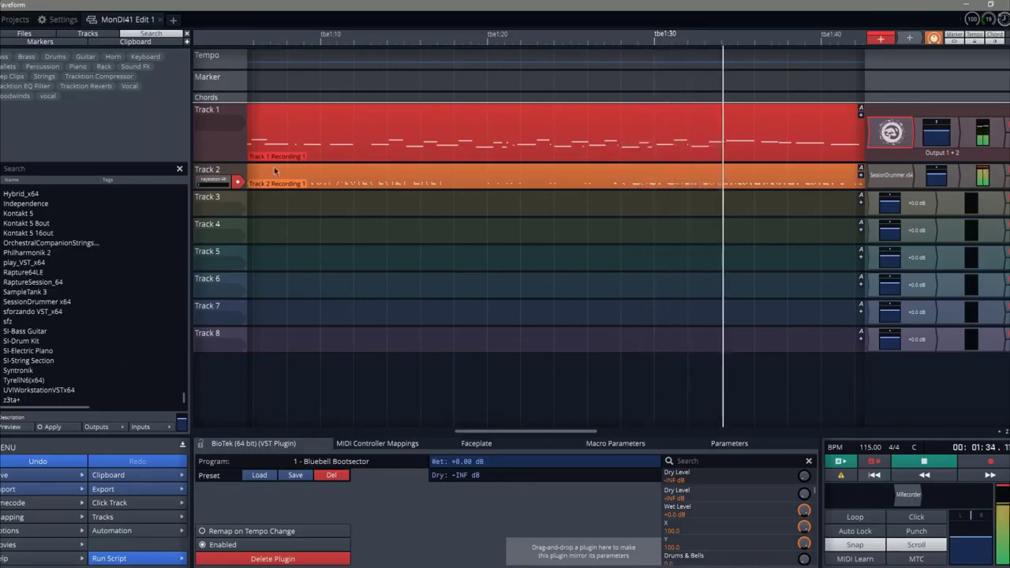
{"action": "key", "text": "space"}
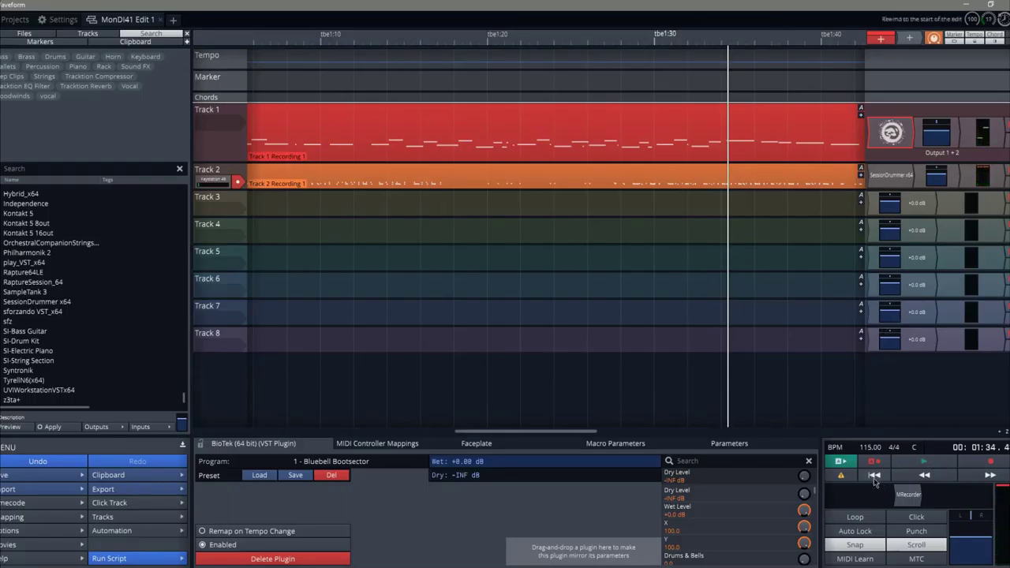
{"action": "key", "text": "Home"}
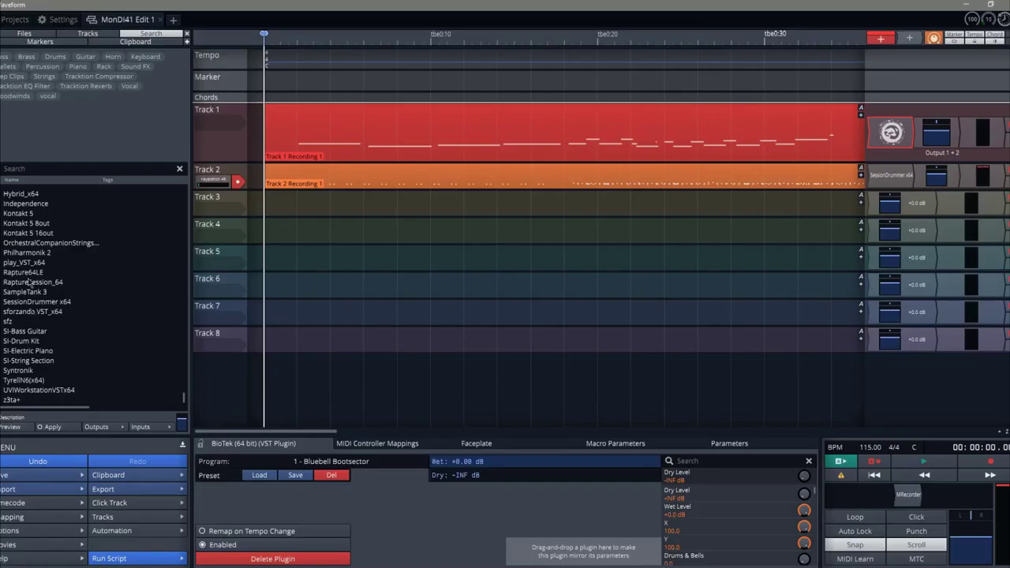
Step: Add the z3ta+ synth plugin to Track 3 and assign the Keystation 49 MIDI input to that track
{"action": "left_click_drag", "start_coordinate": [11, 406], "coordinate": [859, 207]}
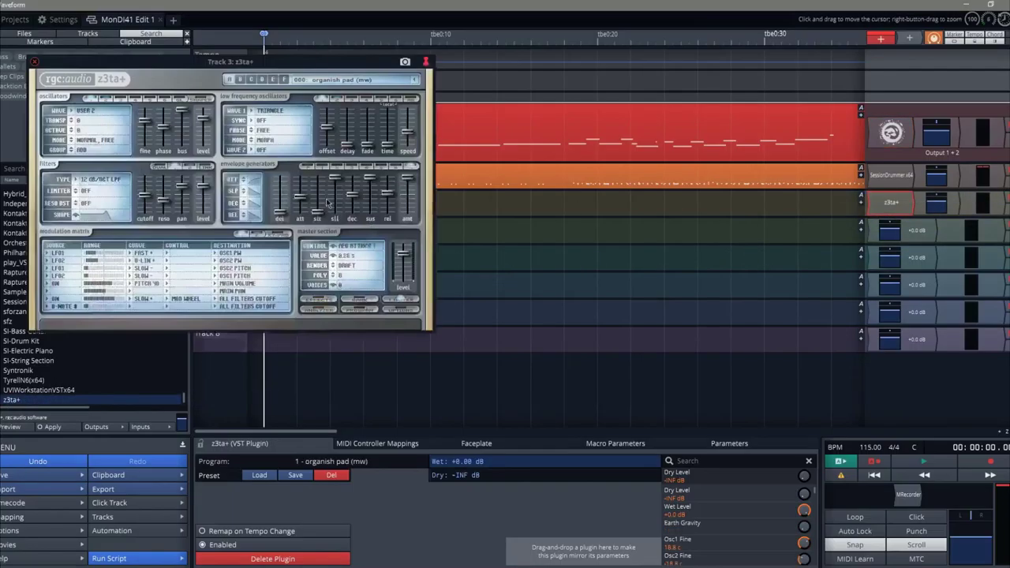
{"action": "left_click_drag", "start_coordinate": [237, 62], "coordinate": [581, 112]}
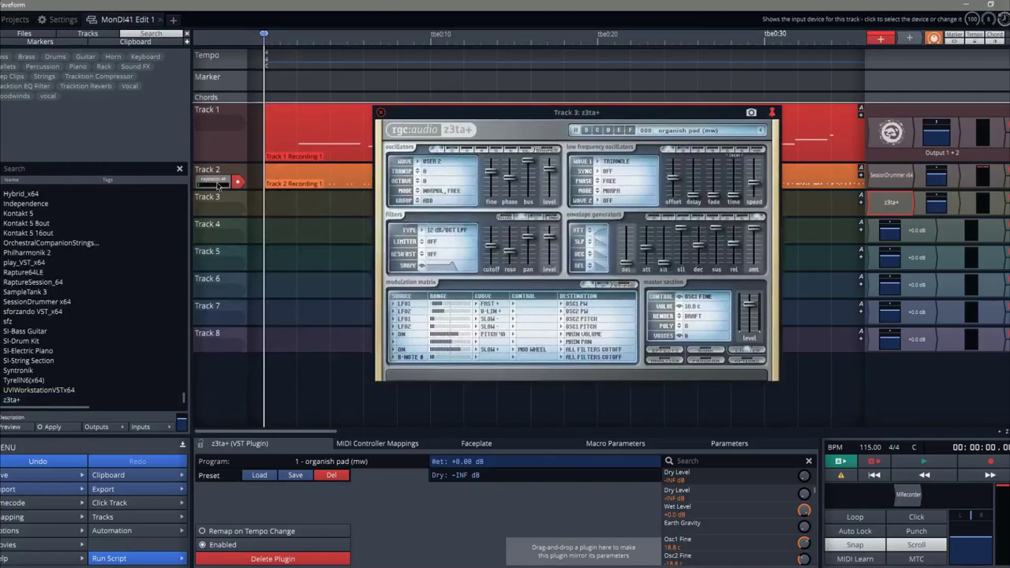
{"action": "left_click", "coordinate": [224, 211]}
Step: Switch the z3ta+ preset bank, audition "record hiphop bass" and load the "whole bass" preset
{"action": "left_click", "coordinate": [581, 133]}
{"action": "left_click", "coordinate": [760, 131]}
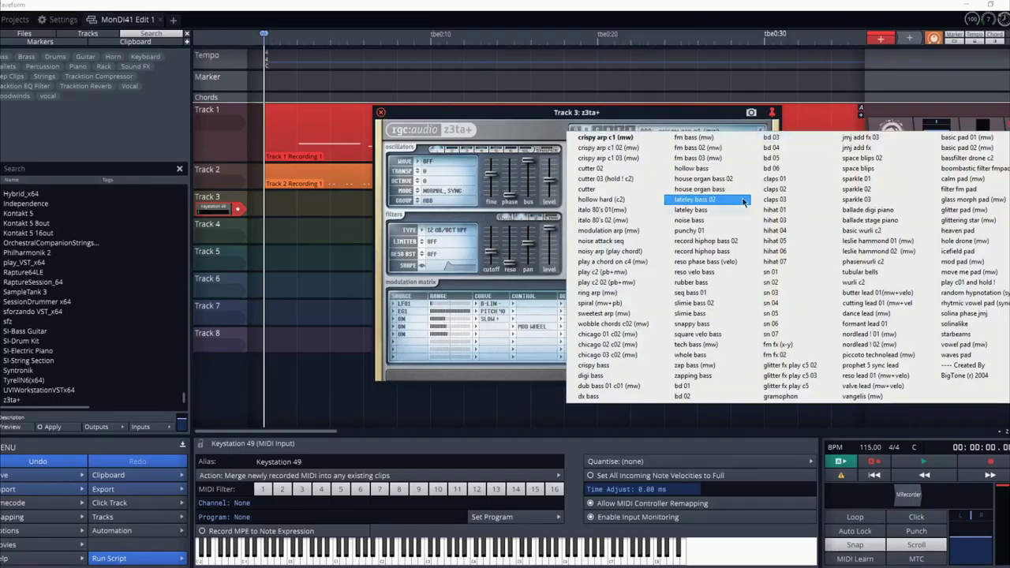
{"action": "left_click", "coordinate": [712, 248]}
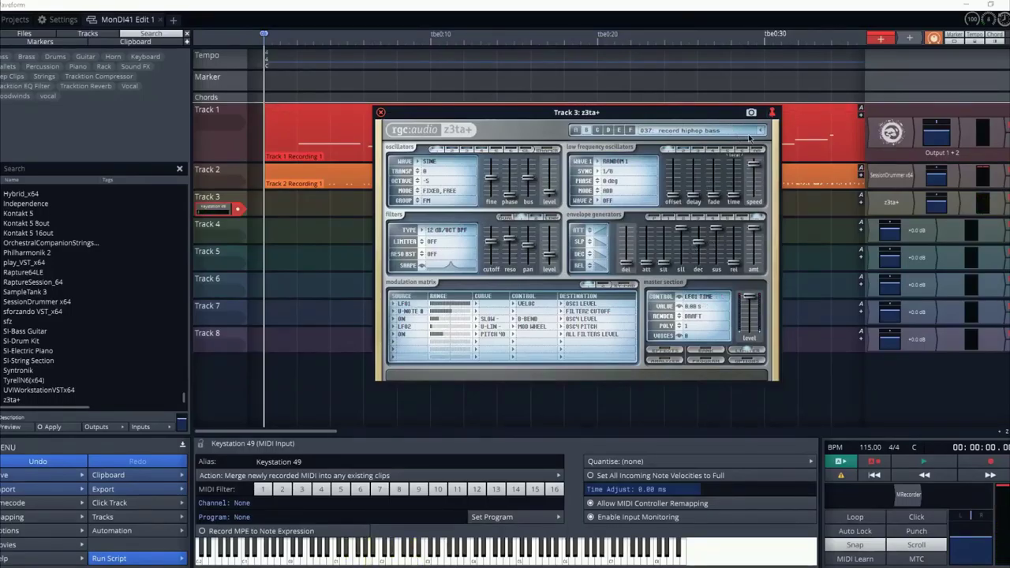
{"action": "left_click", "coordinate": [762, 133]}
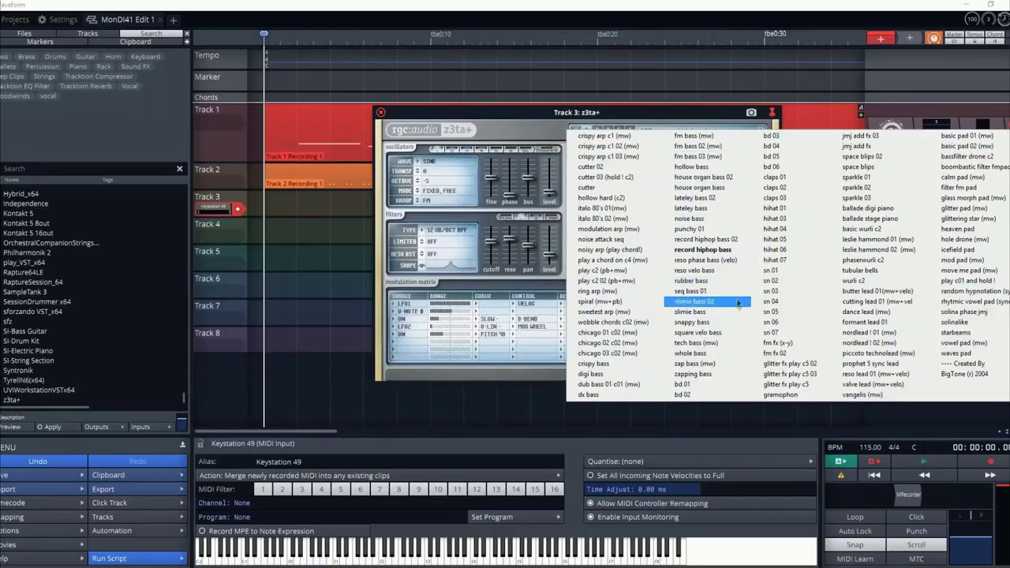
{"action": "left_click", "coordinate": [707, 354]}
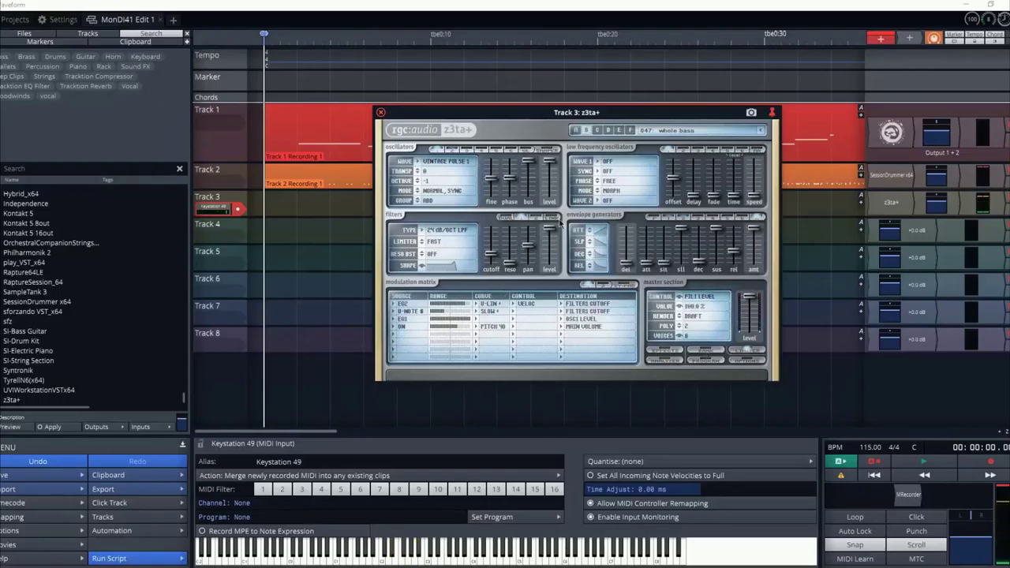
Step: Copy the Track 1 clip to the start of Track 3 and play it back with Track 1 muted
{"action": "left_click", "coordinate": [296, 108]}
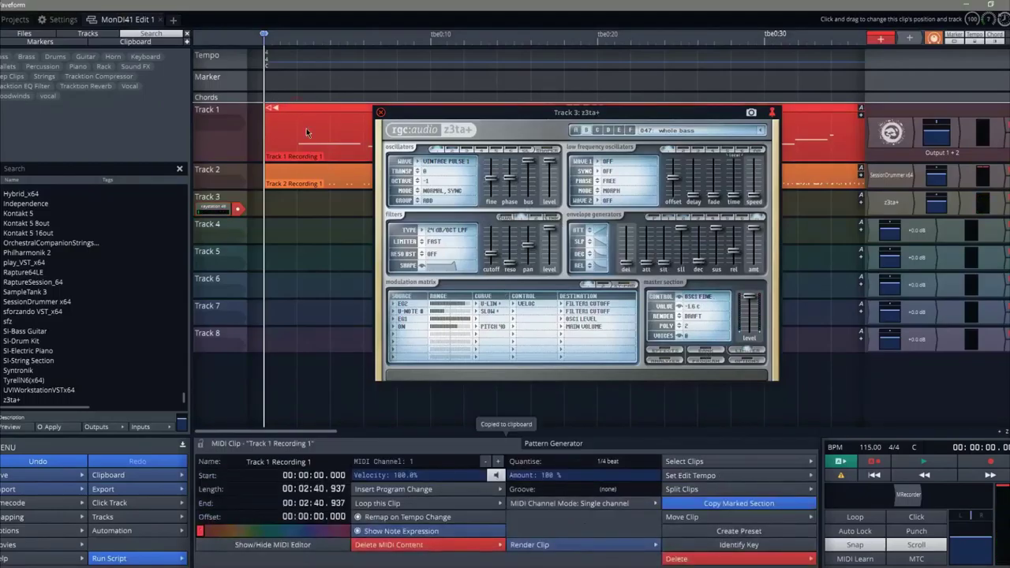
{"action": "key", "text": "ctrl+v"}
{"action": "key", "text": "Home"}
{"action": "left_click_drag", "start_coordinate": [327, 198], "coordinate": [300, 198]}
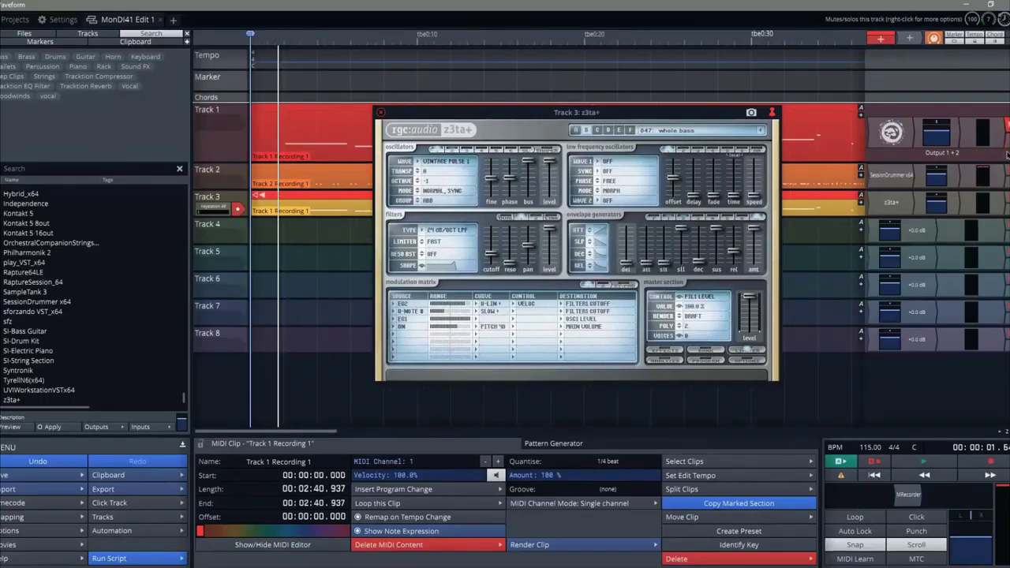
{"action": "key", "text": "space"}
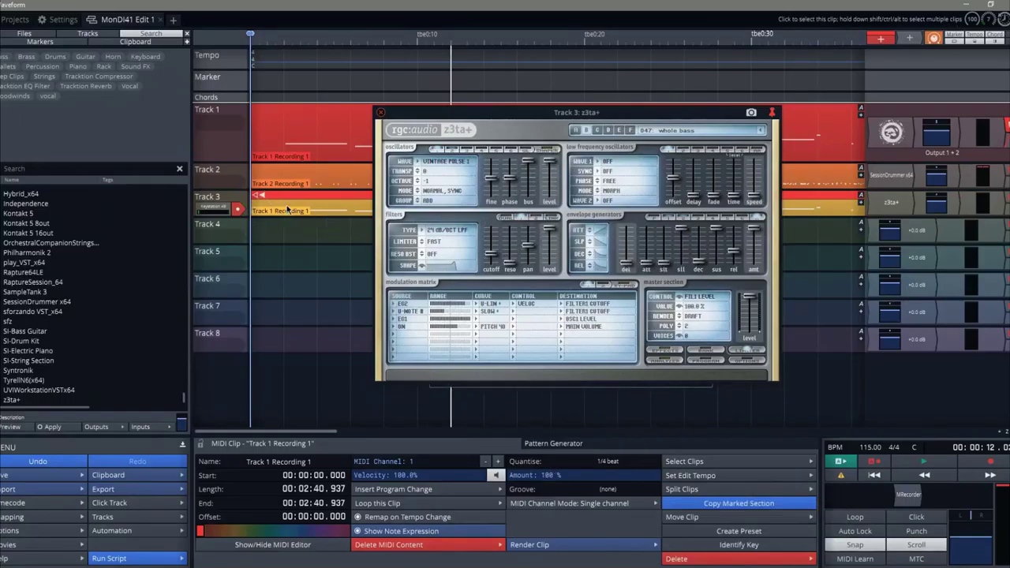
Step: Open the Track 3 clip in the MIDI editor and examine its opening notes with all clips selected and the note rows enlarged
{"action": "left_click", "coordinate": [291, 549]}
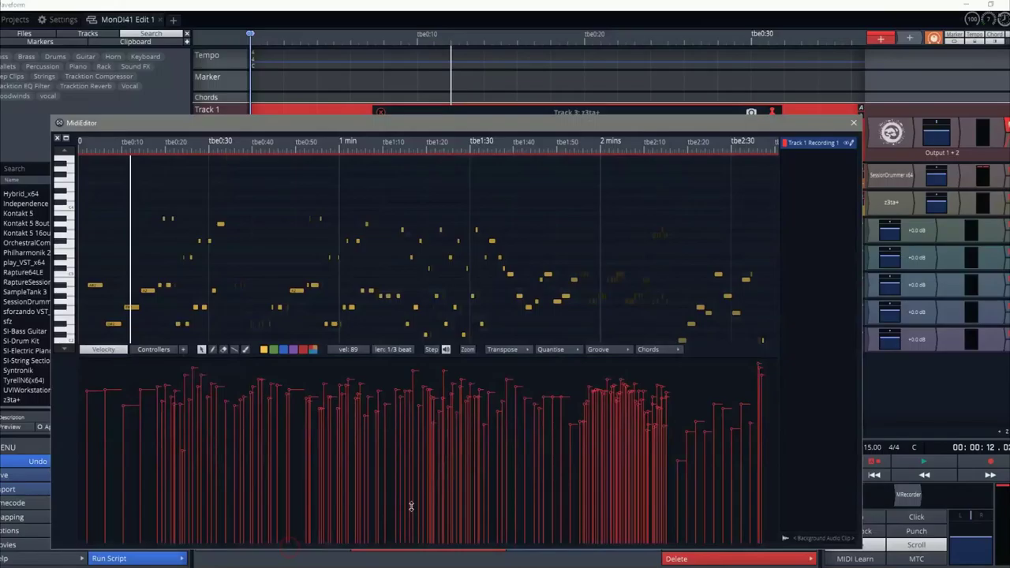
{"action": "scroll", "coordinate": [177, 256], "scroll_direction": "down", "scroll_amount": 2}
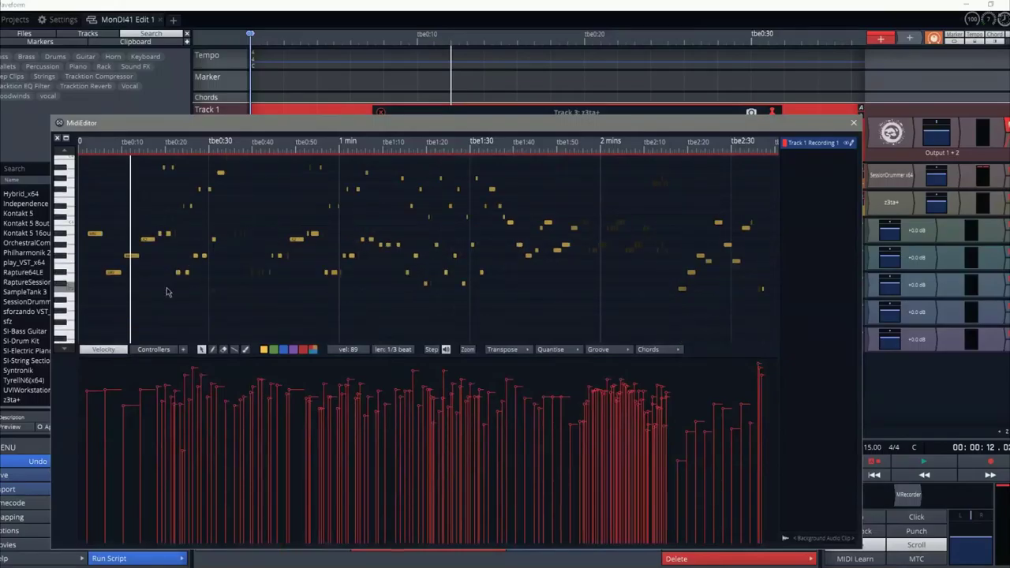
{"action": "scroll", "coordinate": [166, 296], "scroll_direction": "up", "scroll_amount": 4}
{"action": "scroll", "coordinate": [168, 297], "scroll_direction": "down", "scroll_amount": 3}
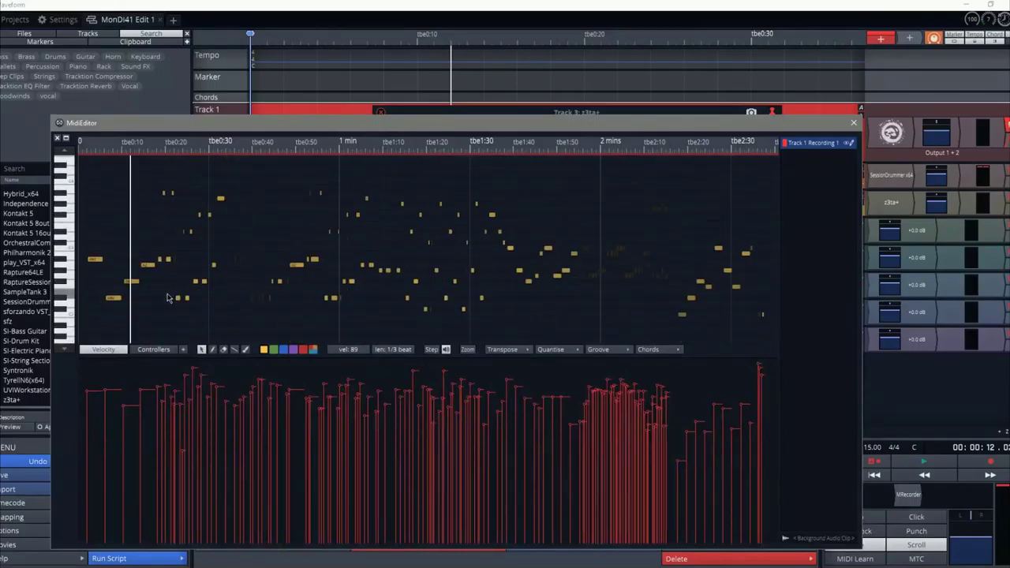
{"action": "key", "text": "ctrl+a"}
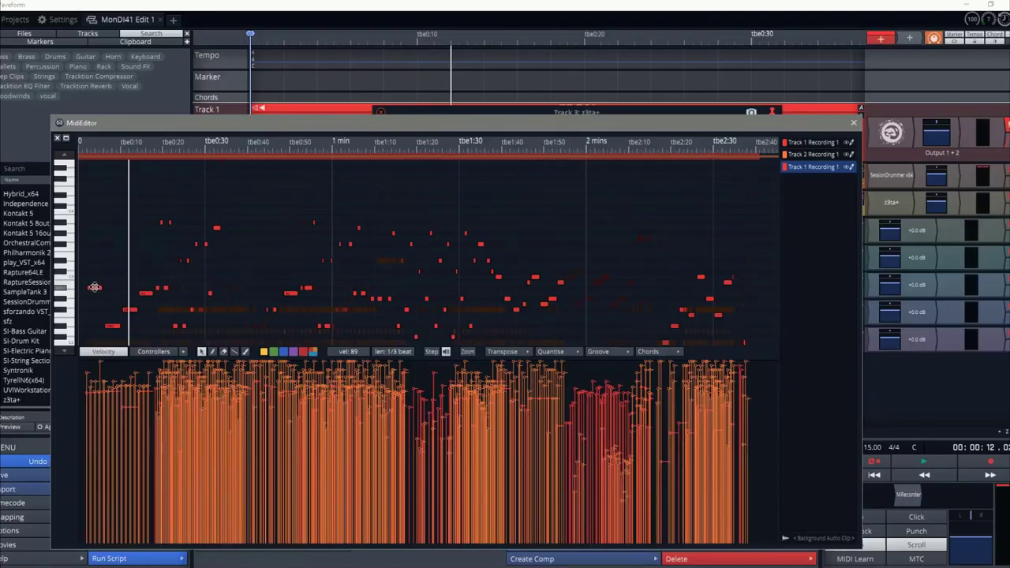
{"action": "scroll", "coordinate": [94, 291], "scroll_direction": "up", "scroll_amount": 3}
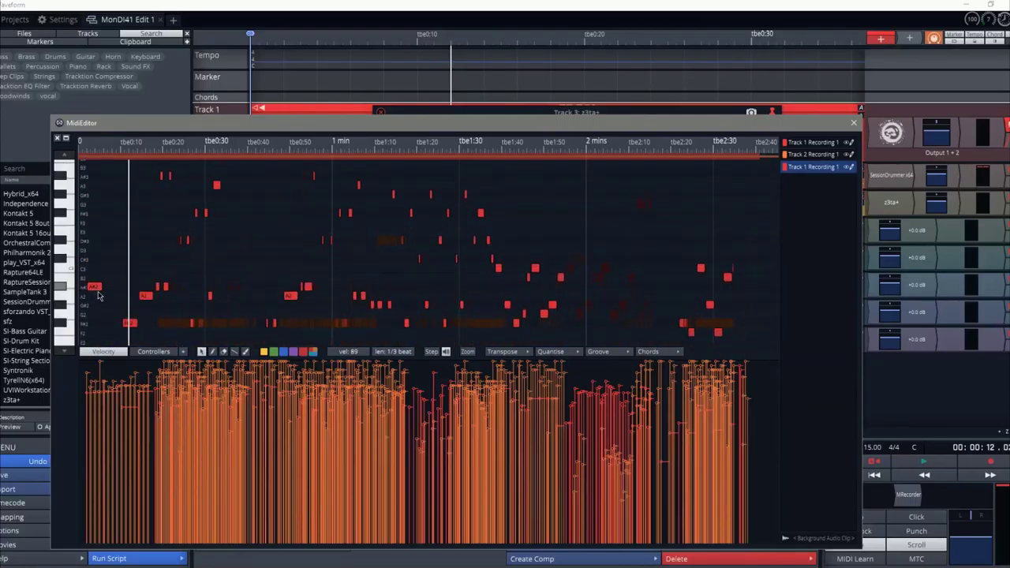
{"action": "scroll", "coordinate": [96, 291], "scroll_direction": "up", "scroll_amount": 1}
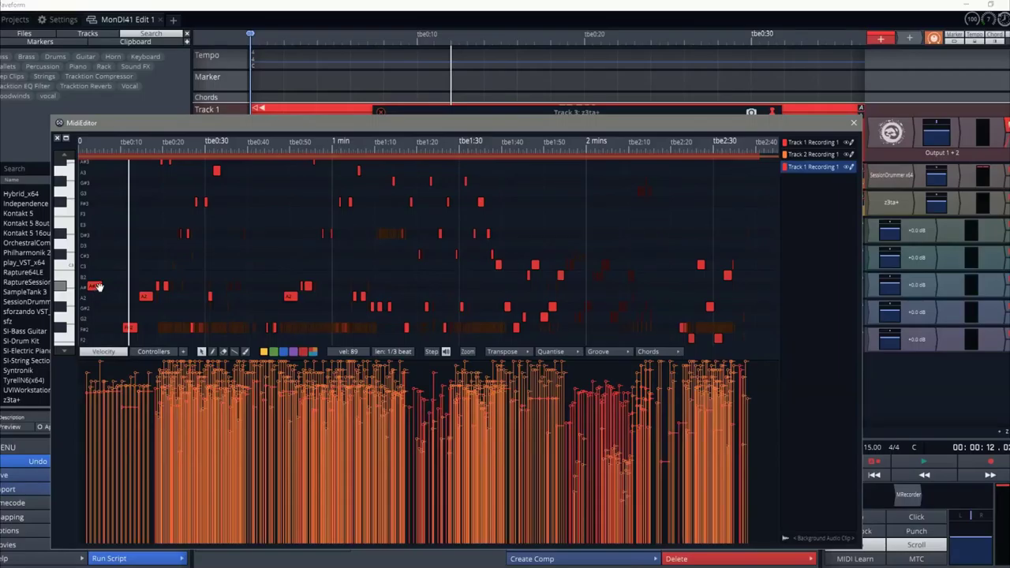
{"action": "scroll", "coordinate": [96, 286], "scroll_direction": "up", "scroll_amount": 1}
{"action": "scroll", "coordinate": [202, 297], "scroll_direction": "up", "scroll_amount": 1}
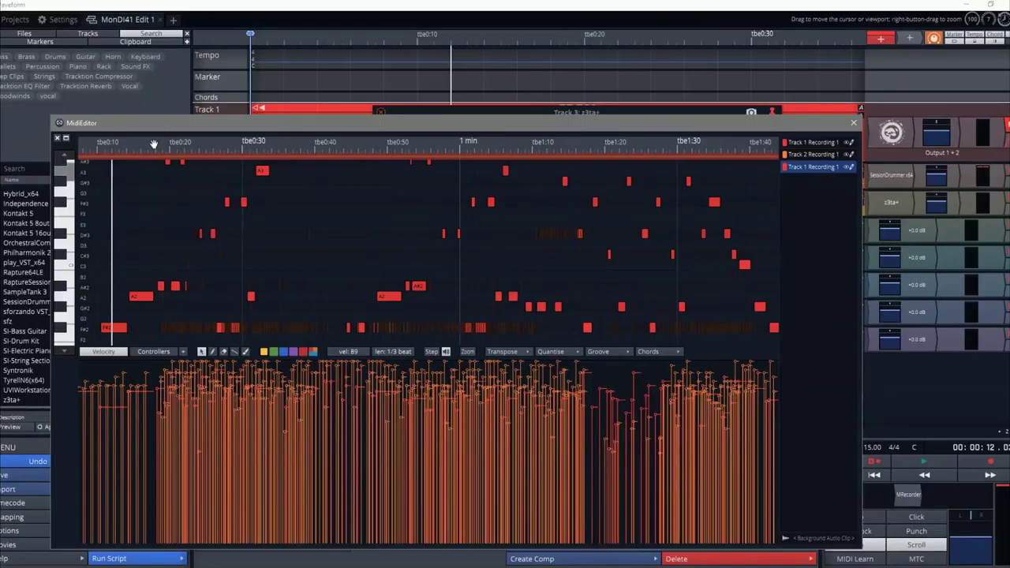
{"action": "scroll", "coordinate": [154, 144], "scroll_direction": "left", "scroll_amount": 2}
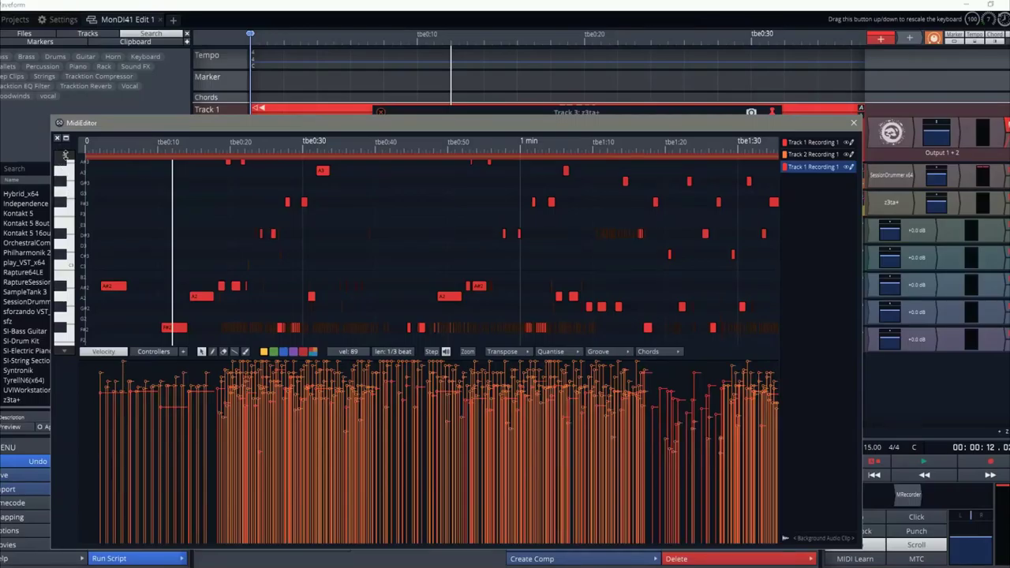
{"action": "left_click_drag", "start_coordinate": [66, 154], "coordinate": [70, 179]}
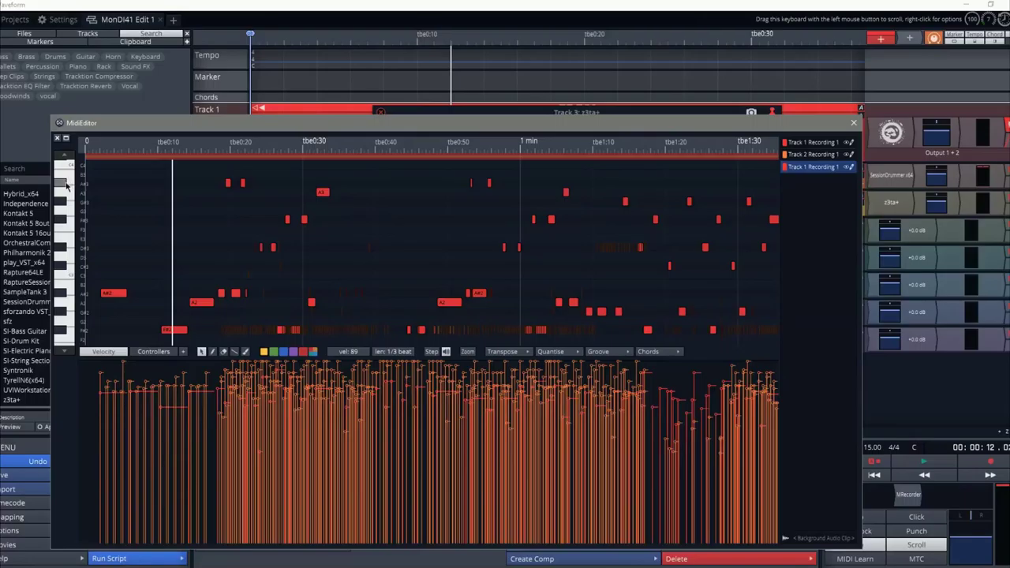
Step: Try to move the clip's first note from A#2 up one octave to A#3
{"action": "left_click", "coordinate": [114, 292]}
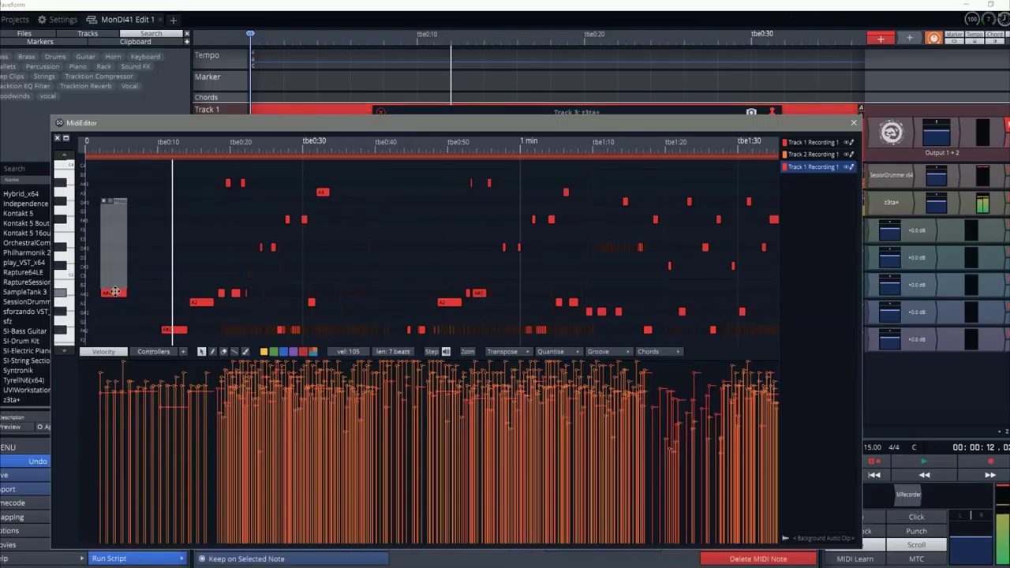
{"action": "left_click_drag", "start_coordinate": [114, 292], "coordinate": [114, 184]}
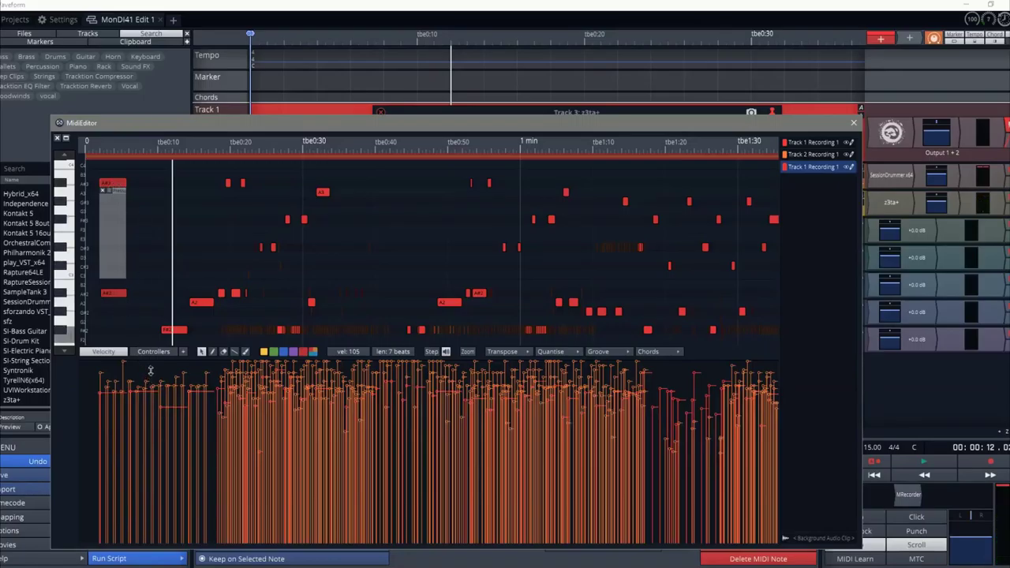
{"action": "key", "text": "ctrl+z"}
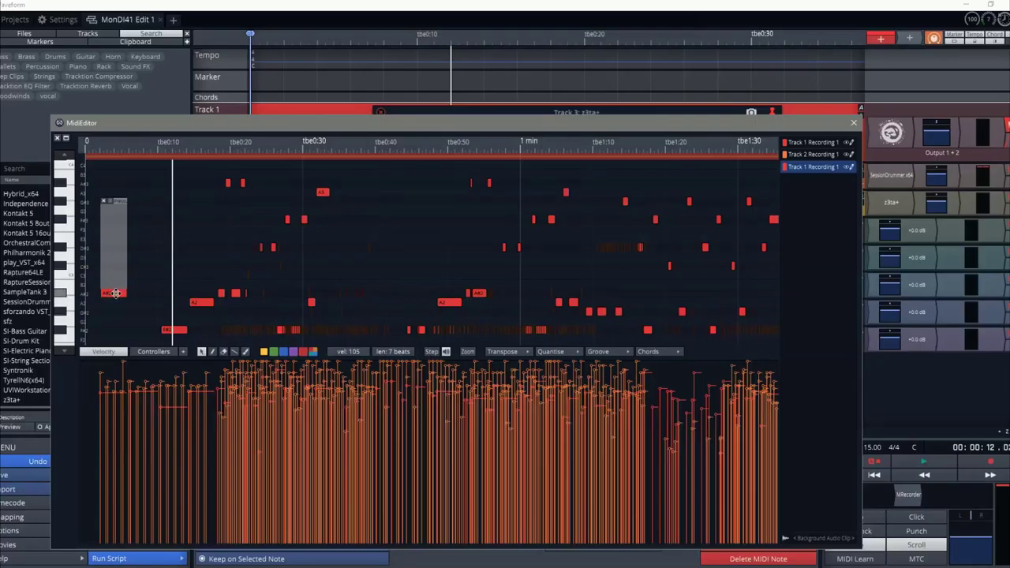
Step: Raise all the notes one octave, so the first note sits on A#3, preview them and shift them slightly earlier in time
{"action": "key", "text": "ctrl+a"}
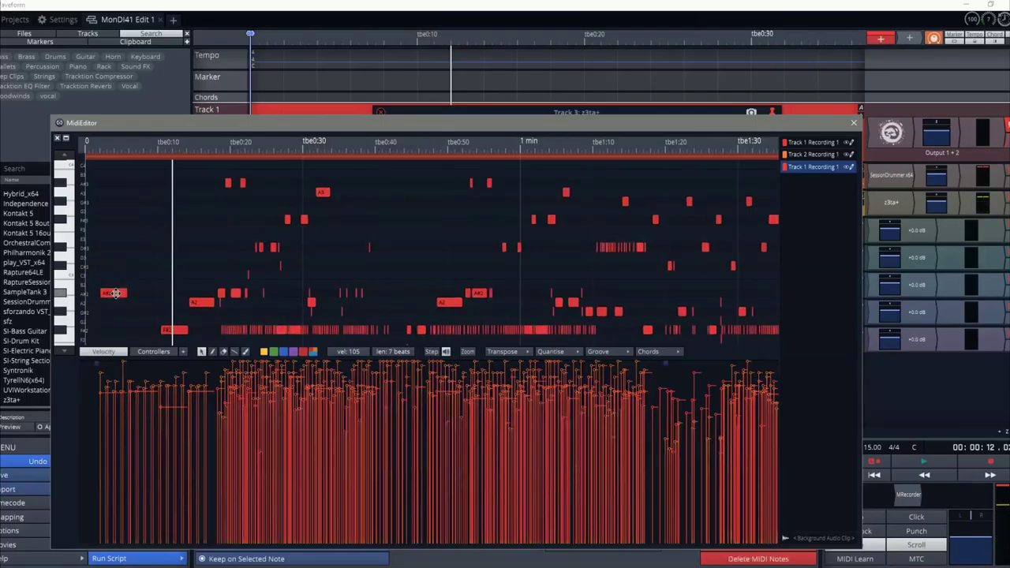
{"action": "scroll", "coordinate": [116, 282], "scroll_direction": "down", "scroll_amount": 5}
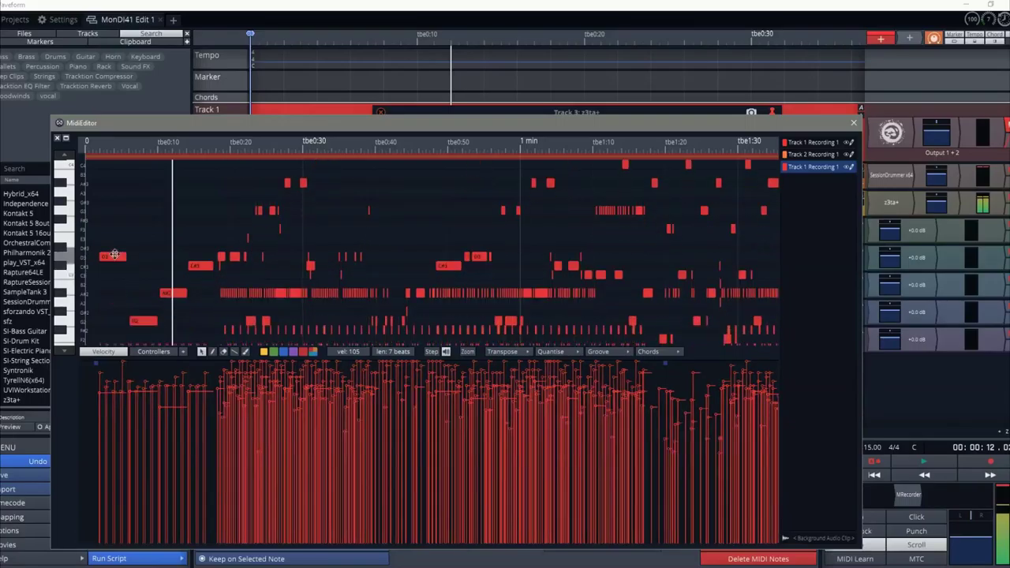
{"action": "left_click_drag", "start_coordinate": [117, 219], "coordinate": [120, 186]}
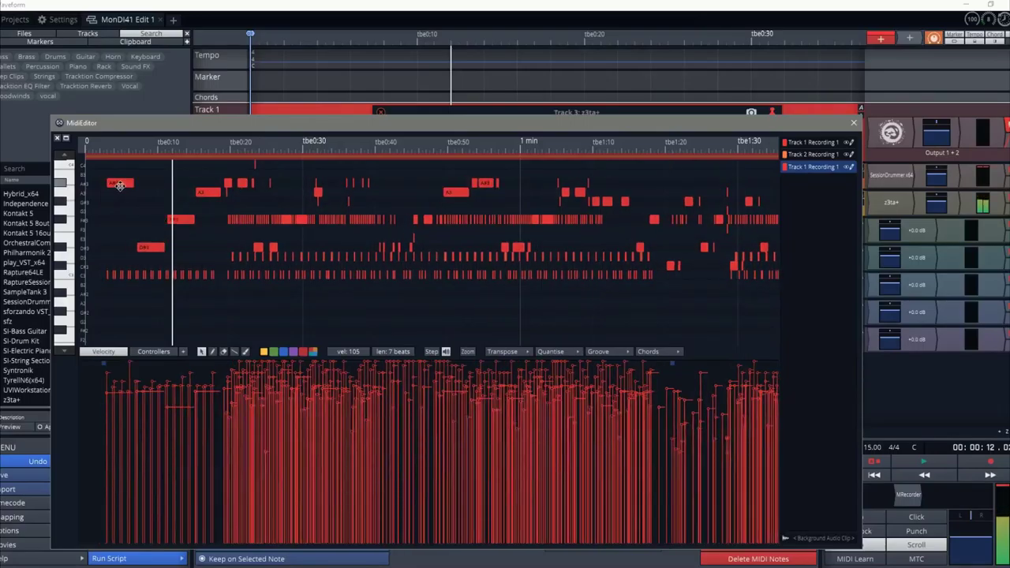
{"action": "key", "text": "space"}
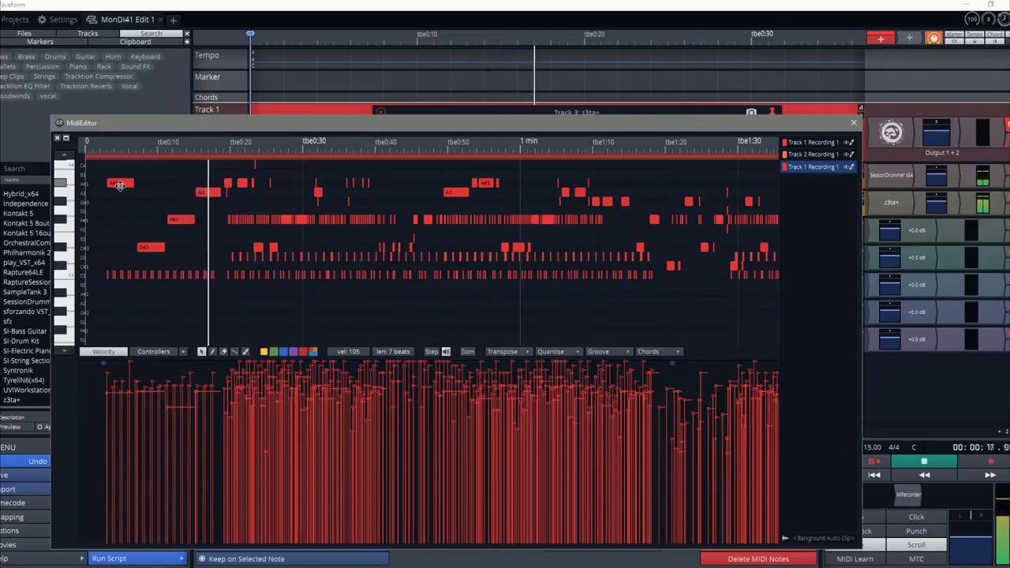
{"action": "key", "text": "space"}
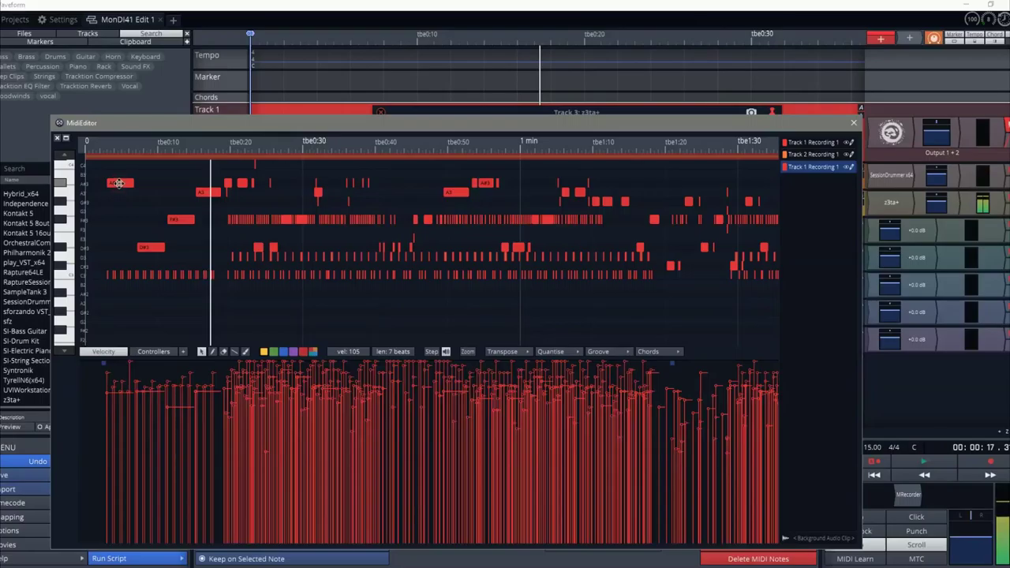
{"action": "left_click_drag", "start_coordinate": [116, 183], "coordinate": [115, 183]}
Step: Resume playback to about 0:51 with the raised notes, moving the MIDI editor aside to see the z3ta+ window and tracks
{"action": "key", "text": "space"}
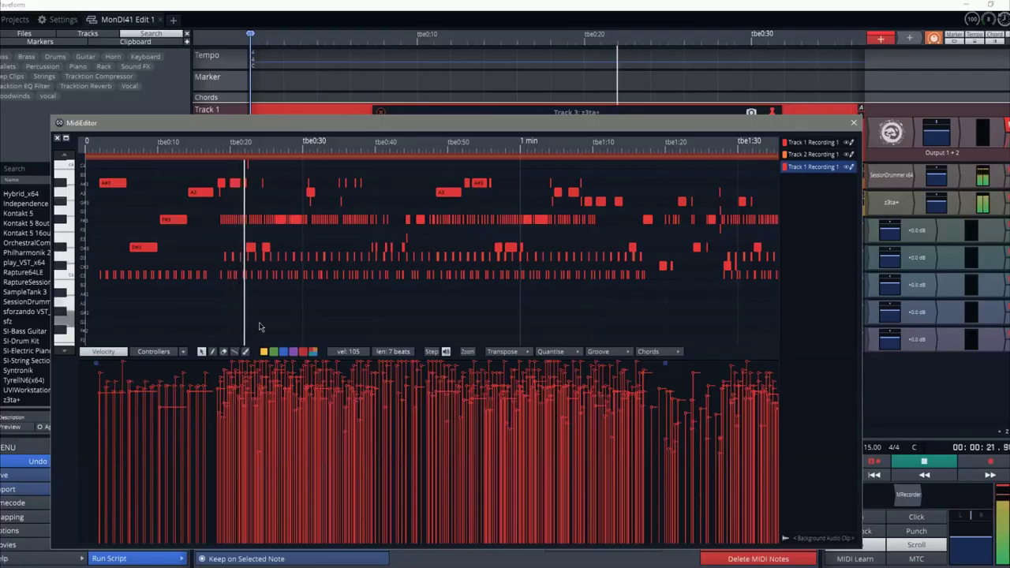
{"action": "left_click_drag", "start_coordinate": [372, 126], "coordinate": [426, 337]}
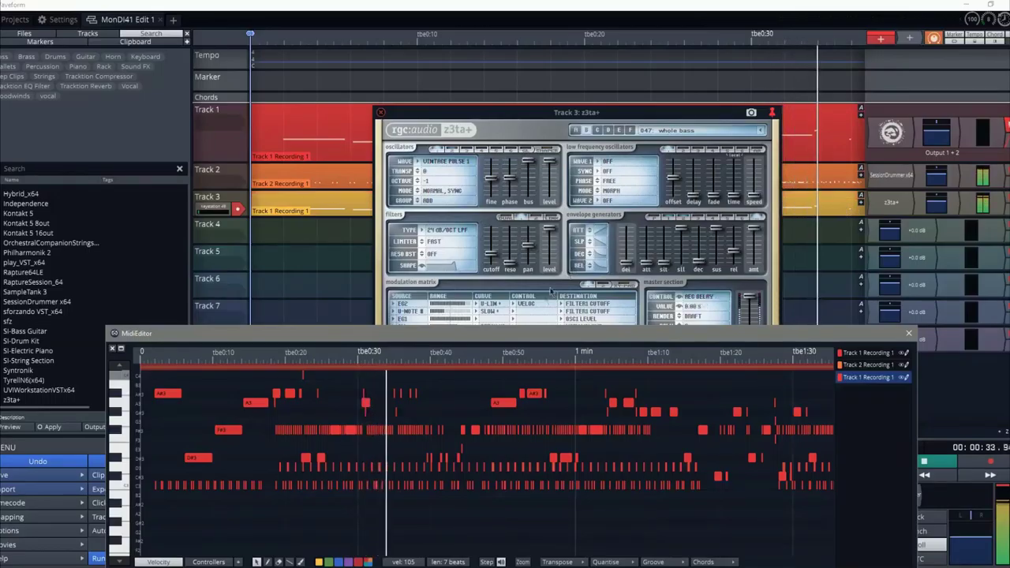
{"action": "left_click_drag", "start_coordinate": [527, 333], "coordinate": [513, 108]}
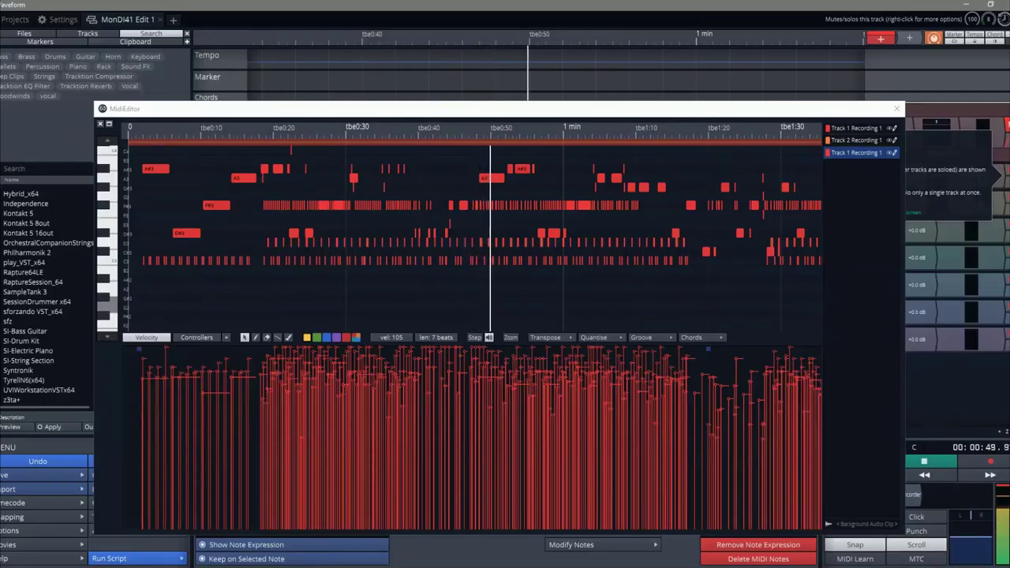
{"action": "key", "text": "space"}
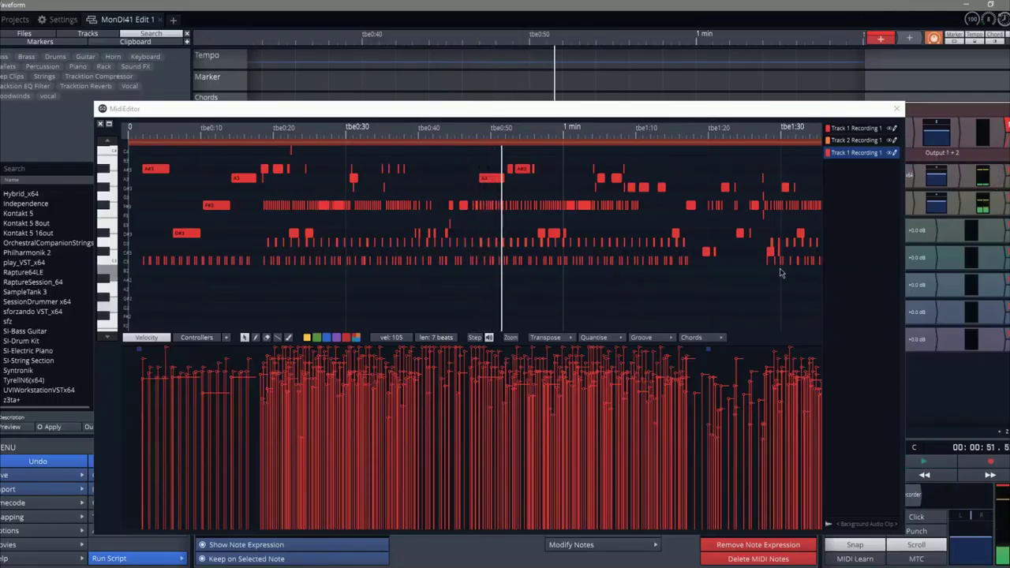
Step: Undo the note shifts and the octave raise, listen again and close the MIDI editor
{"action": "key", "text": "Right"}
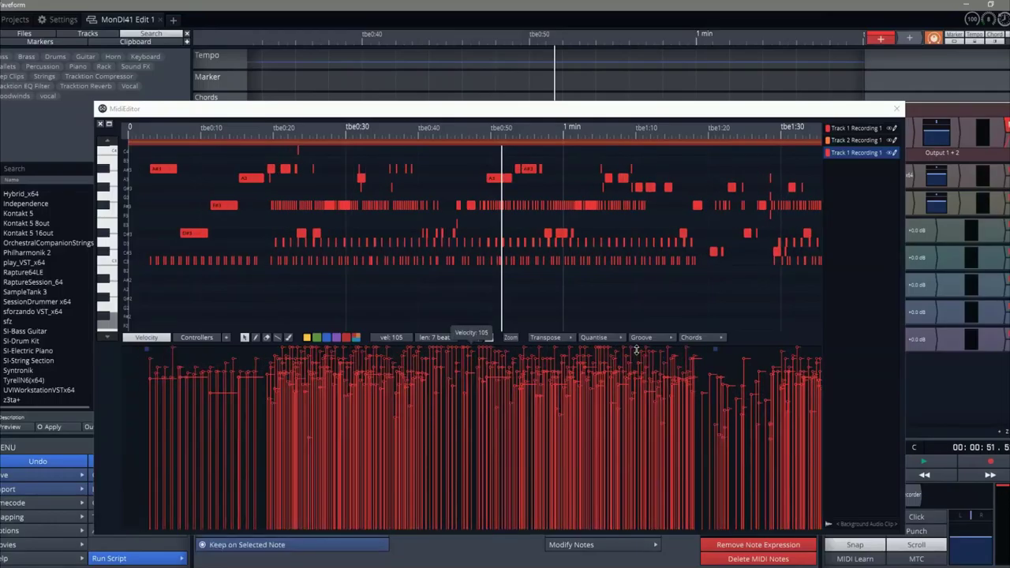
{"action": "key", "text": "ctrl+z"}
{"action": "key", "text": "space"}
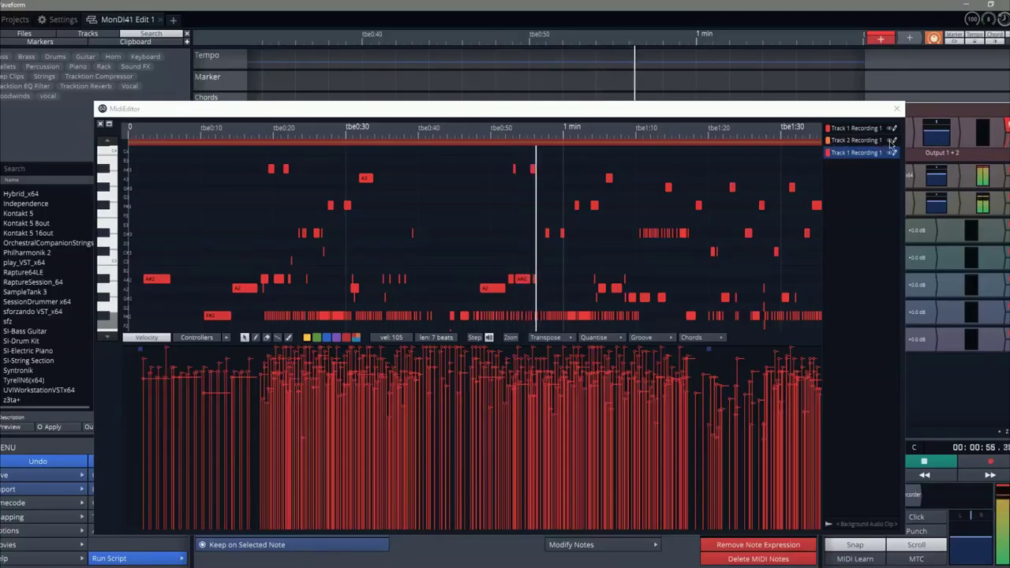
{"action": "left_click", "coordinate": [896, 108]}
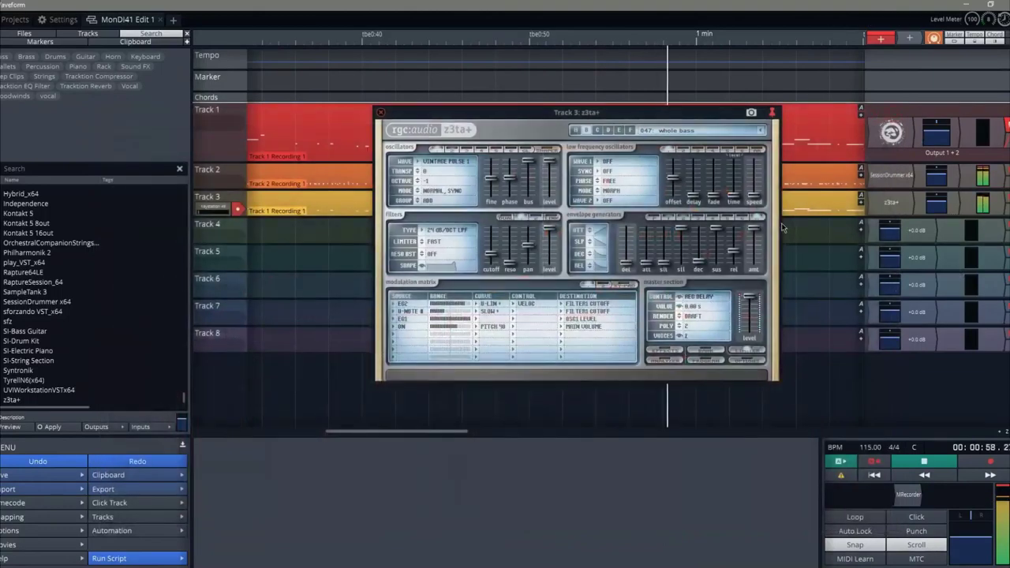
Step: Open the Track 3 clip in the MIDI editor, move the editor window higher and hide the Track 1 and Track 2 clips' notes
{"action": "left_click", "coordinate": [303, 210]}
{"action": "double_click", "coordinate": [309, 206]}
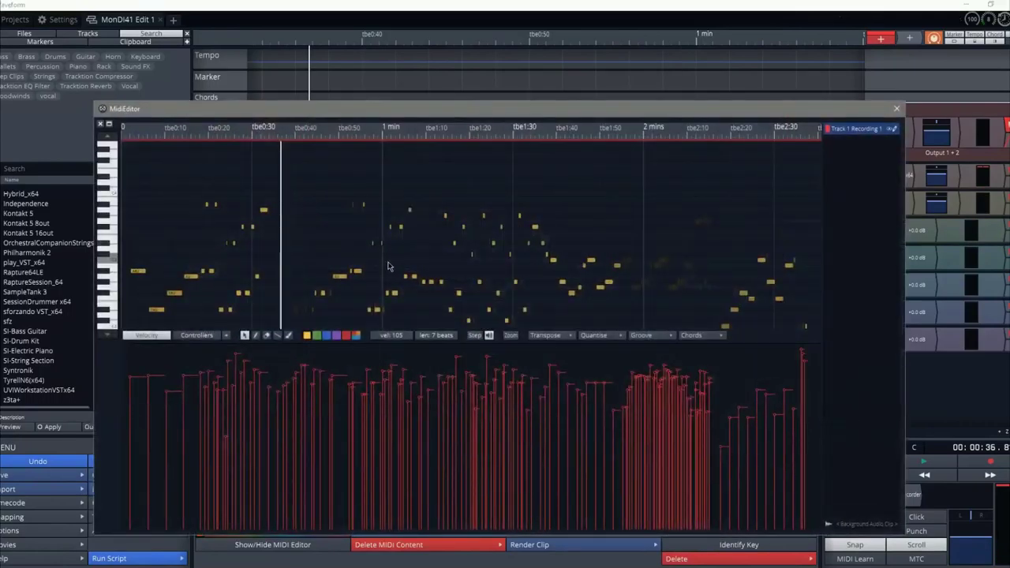
{"action": "key", "text": "ctrl+a"}
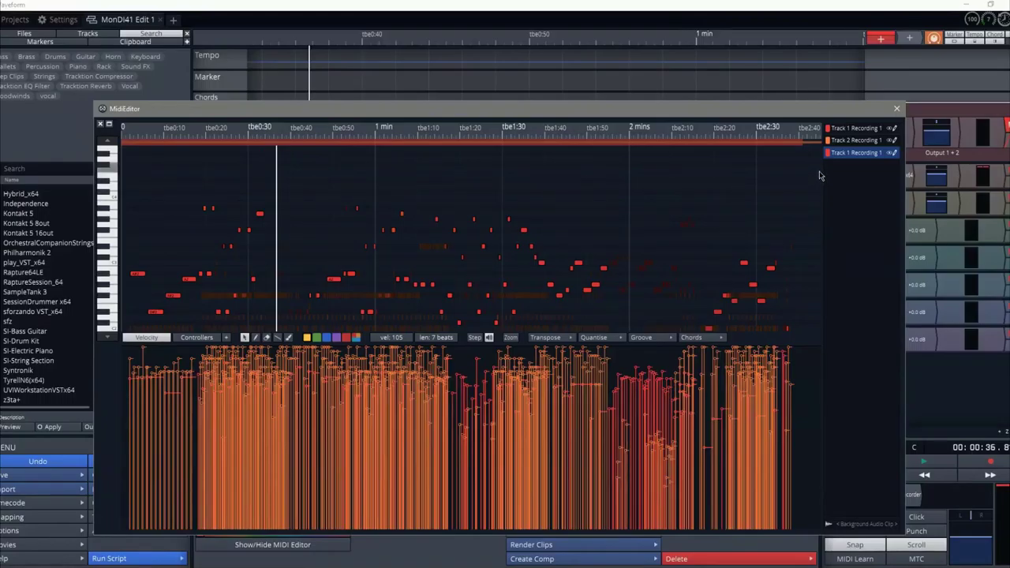
{"action": "left_click_drag", "start_coordinate": [809, 114], "coordinate": [836, 80]}
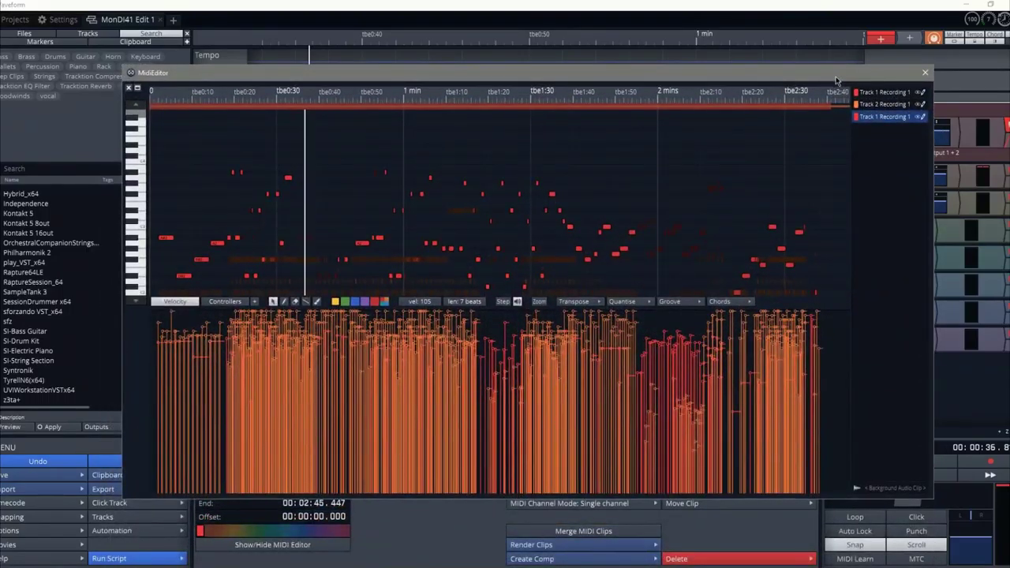
{"action": "left_click", "coordinate": [919, 106]}
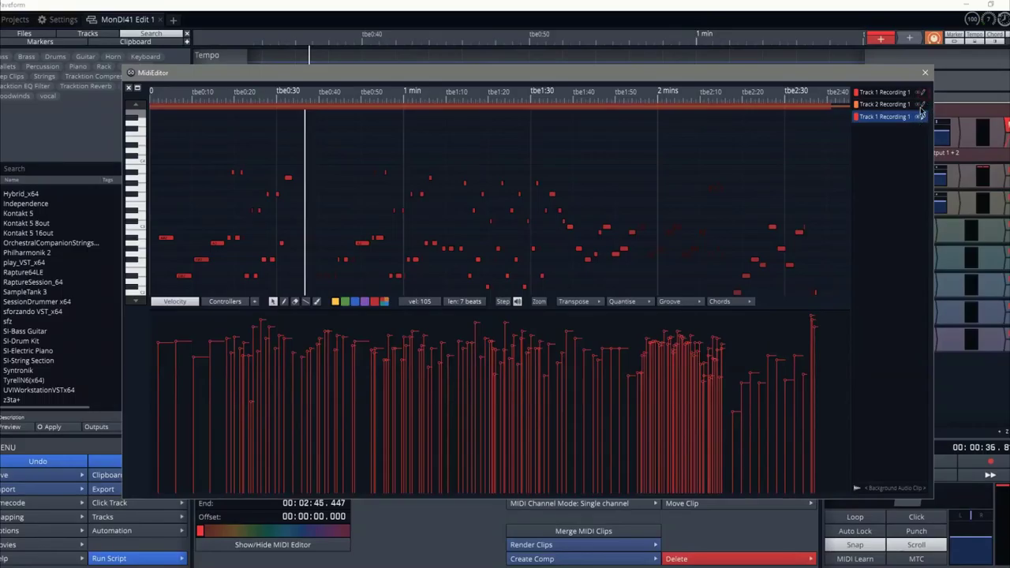
Step: Raise all notes of the Track 3 clip one octave and shift them later so the first note starts at about 4.04 s
{"action": "left_click", "coordinate": [165, 236]}
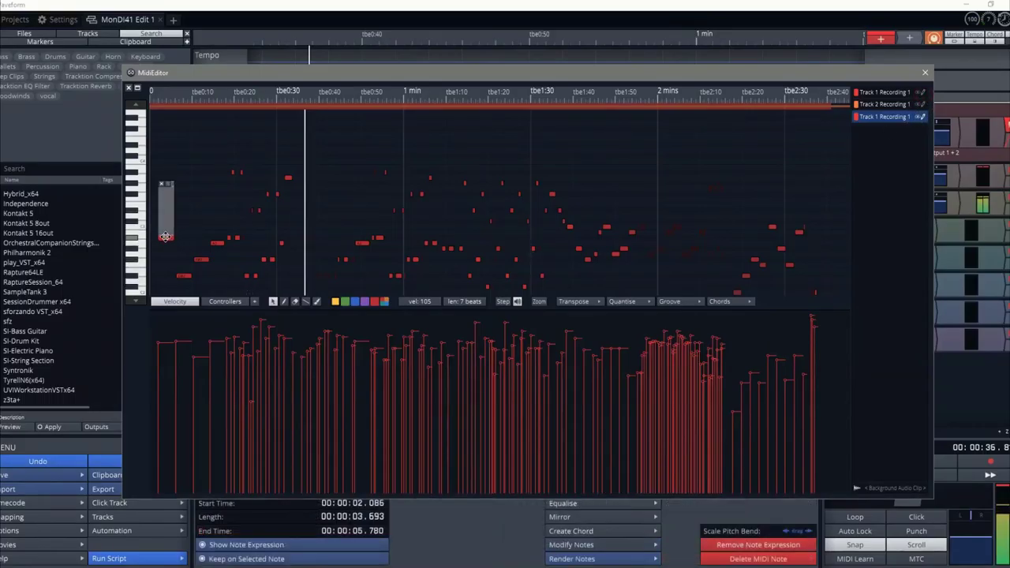
{"action": "key", "text": "ctrl+a"}
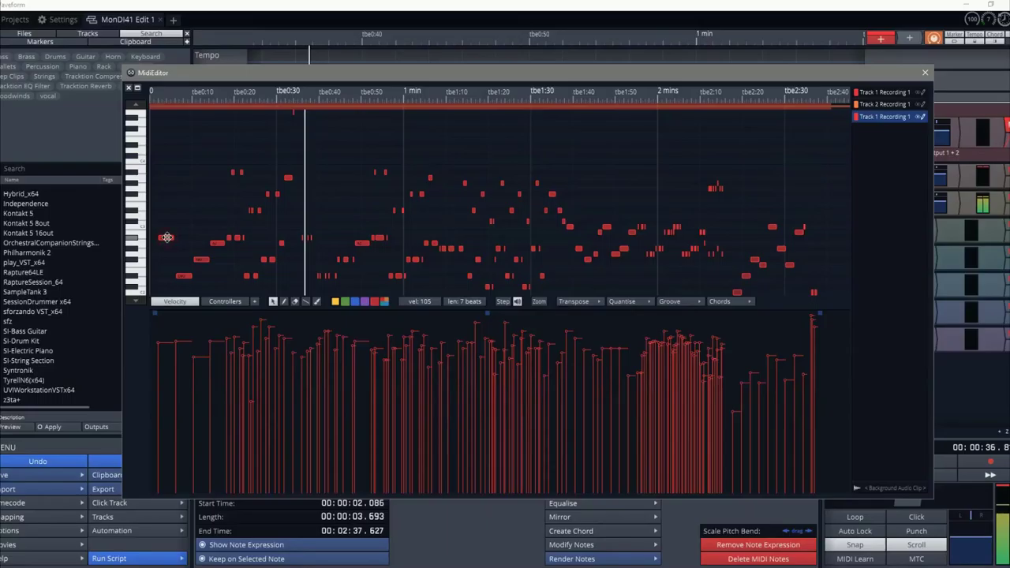
{"action": "left_click_drag", "start_coordinate": [167, 235], "coordinate": [167, 175]}
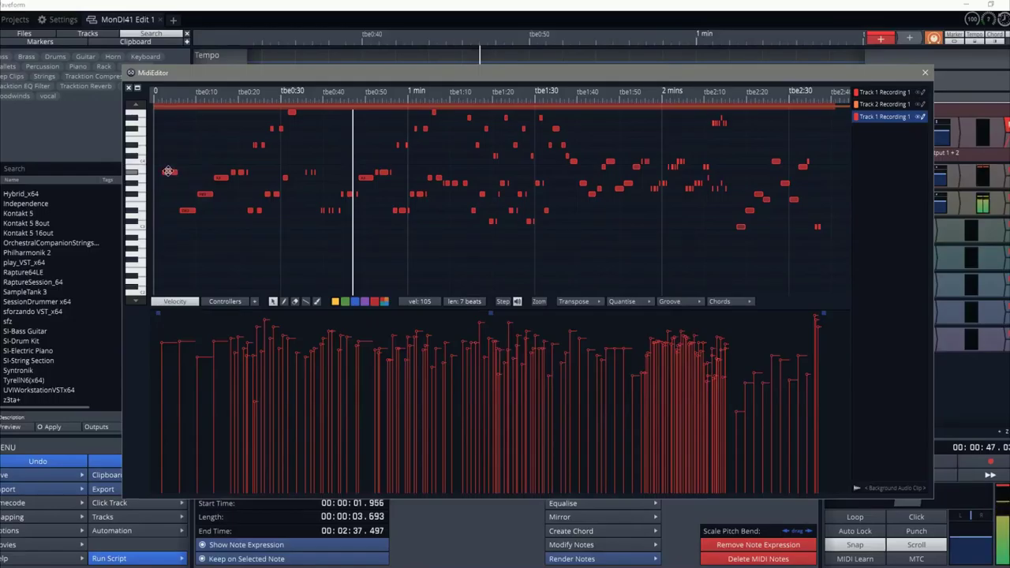
{"action": "left_click_drag", "start_coordinate": [170, 171], "coordinate": [172, 171]}
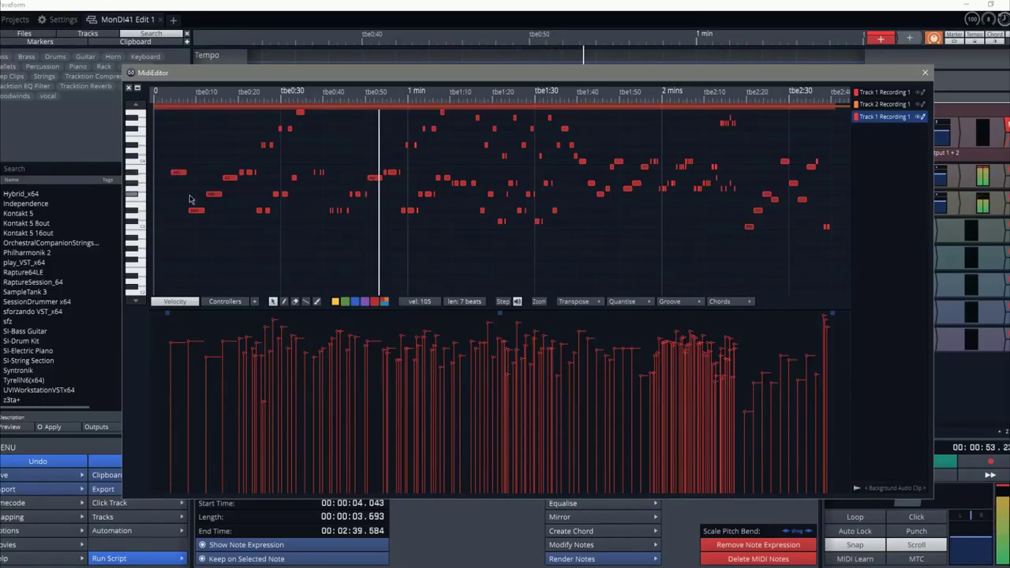
Step: Show the Track 1 notes for reference, shift the raised notes earlier to start at about 1.96 s and close the MIDI editor
{"action": "left_click", "coordinate": [919, 94]}
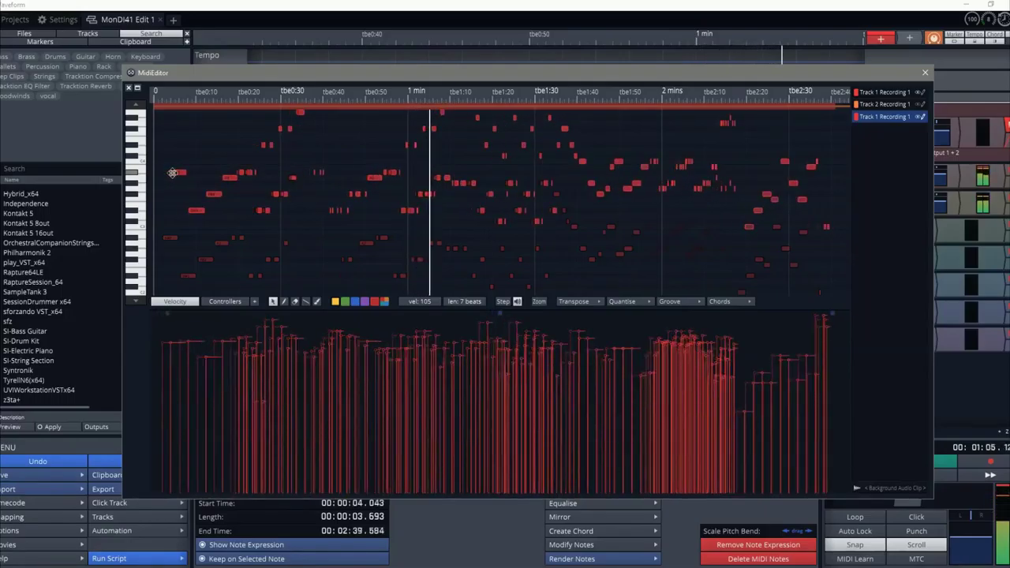
{"action": "left_click_drag", "start_coordinate": [172, 172], "coordinate": [170, 172]}
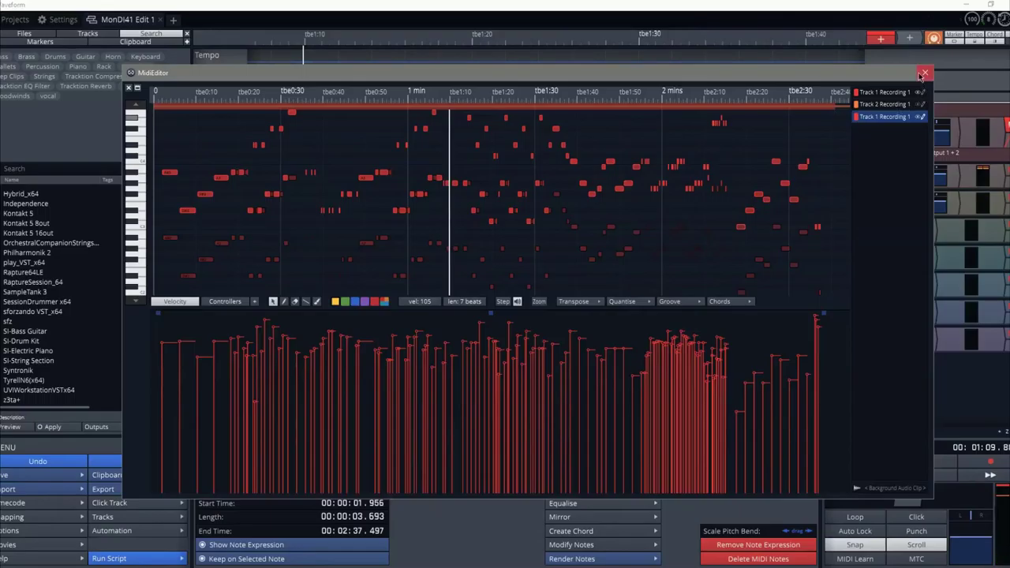
{"action": "left_click", "coordinate": [925, 72]}
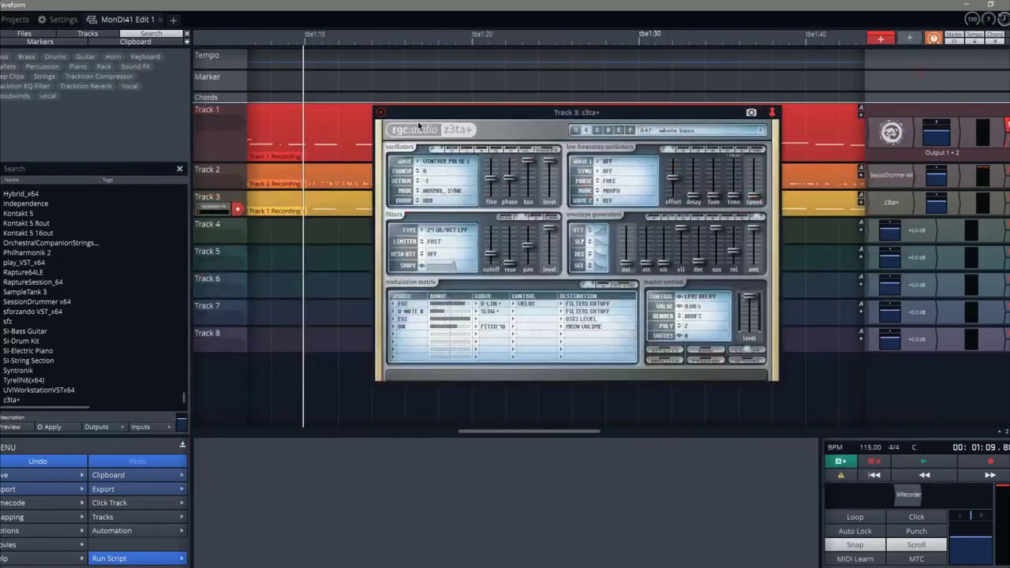
Step: Close the z3ta+ window and delete the raised clip from Track 3 at the start of the timeline
{"action": "left_click", "coordinate": [380, 113]}
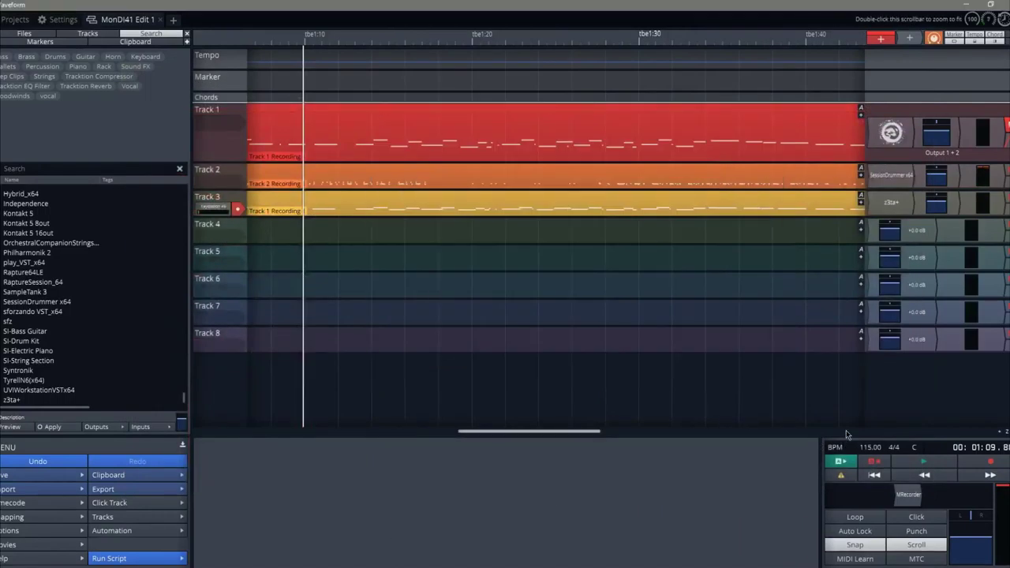
{"action": "left_click", "coordinate": [873, 476]}
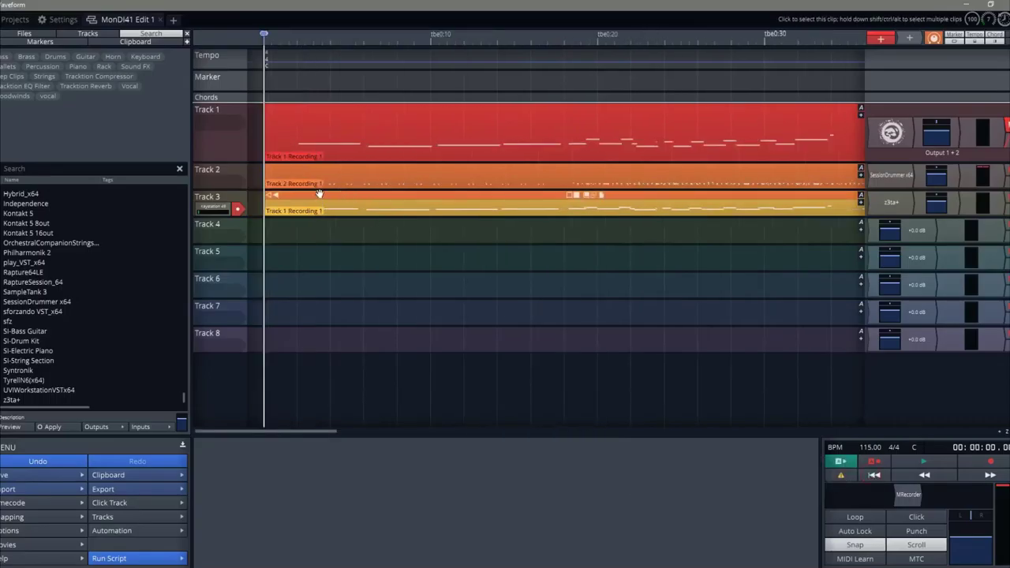
{"action": "left_click", "coordinate": [320, 193]}
{"action": "left_click_drag", "start_coordinate": [318, 192], "coordinate": [329, 116]}
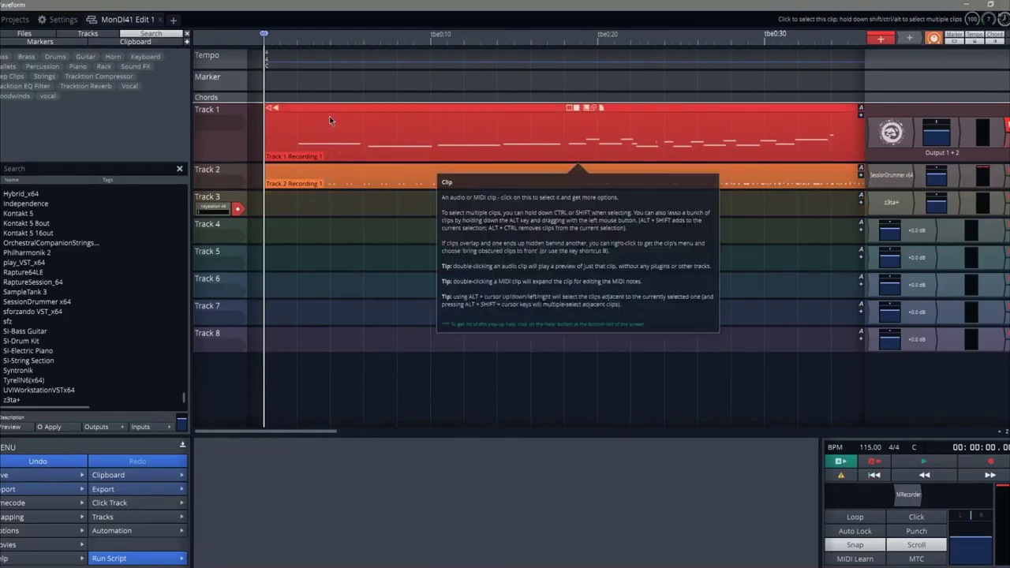
Step: Copy the Track 1 clip onto Track 3 and align the copy's start with 00:00:00.000
{"action": "key", "text": "ctrl+c"}
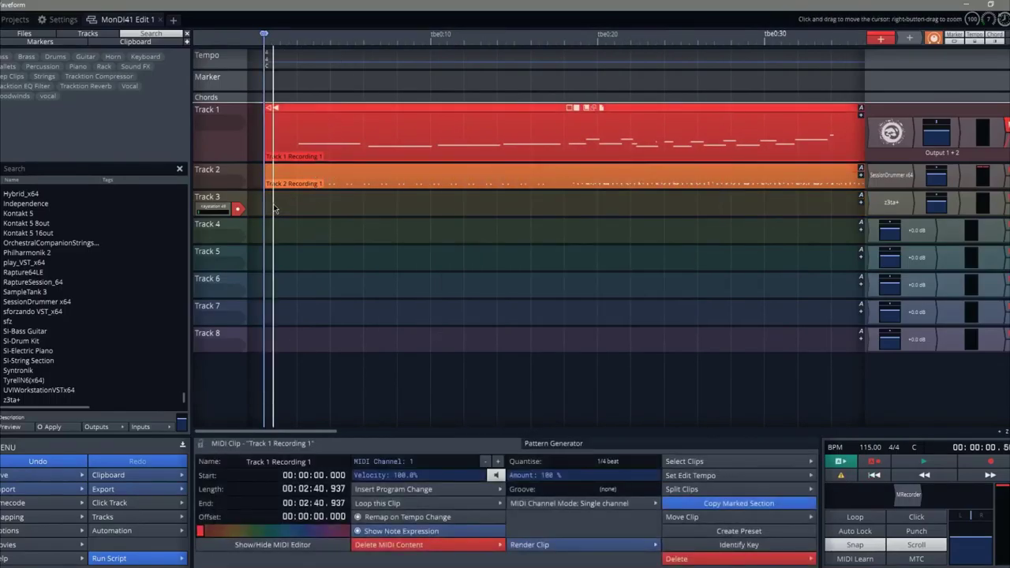
{"action": "key", "text": "ctrl+v"}
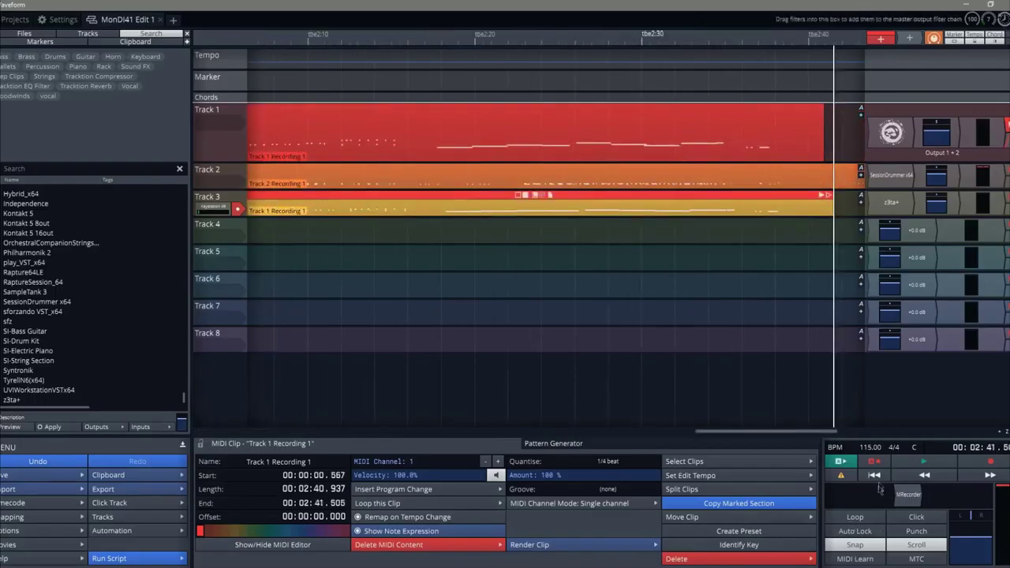
{"action": "key", "text": "Home"}
{"action": "left_click_drag", "start_coordinate": [388, 195], "coordinate": [355, 196]}
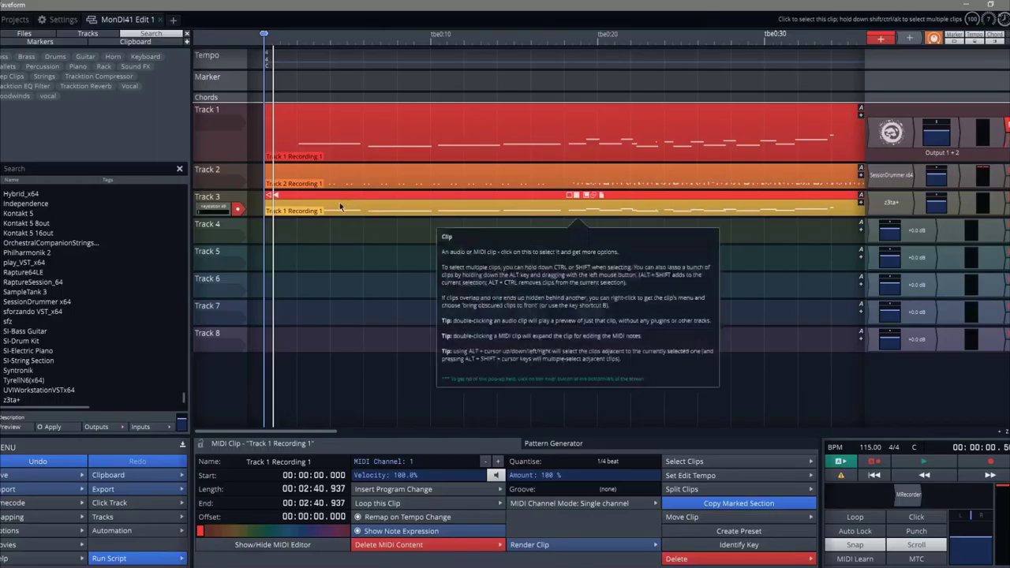
Step: Open the new Track 3 clip in the MIDI editor and try to transpose only its first note up one octave
{"action": "left_click", "coordinate": [333, 209]}
{"action": "double_click", "coordinate": [336, 210]}
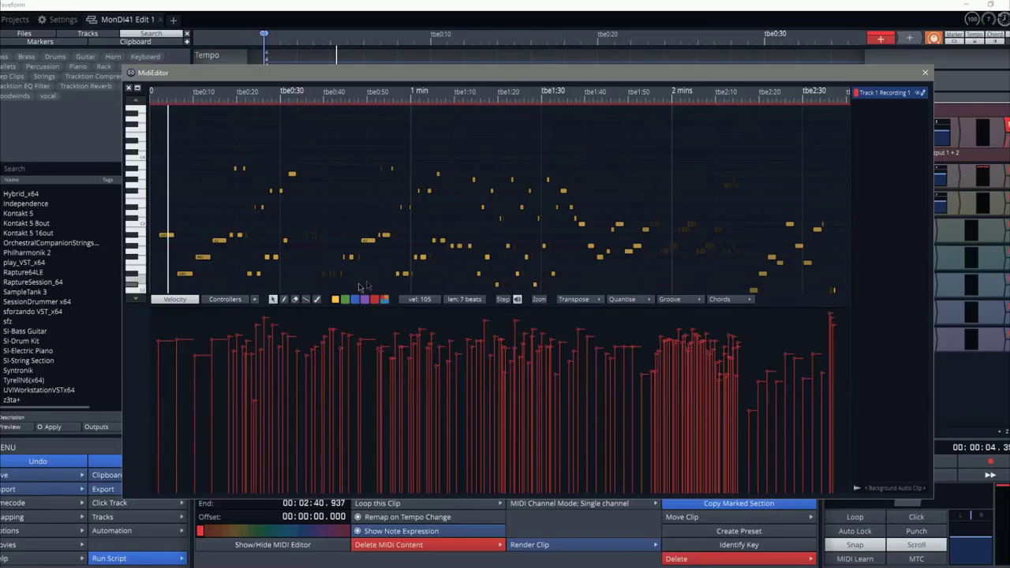
{"action": "left_click", "coordinate": [166, 235]}
{"action": "left_click_drag", "start_coordinate": [165, 230], "coordinate": [166, 223]}
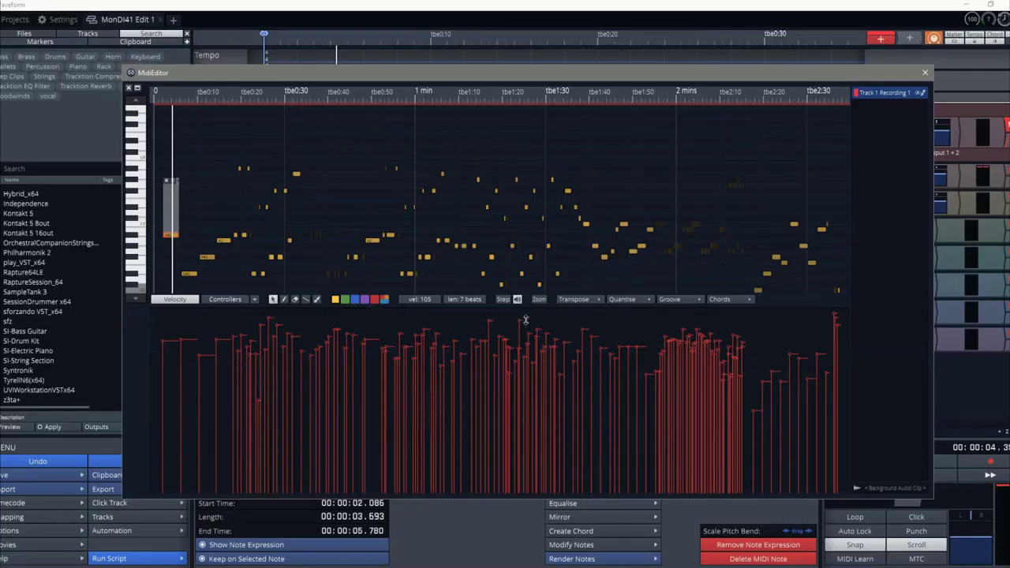
{"action": "left_click", "coordinate": [600, 302]}
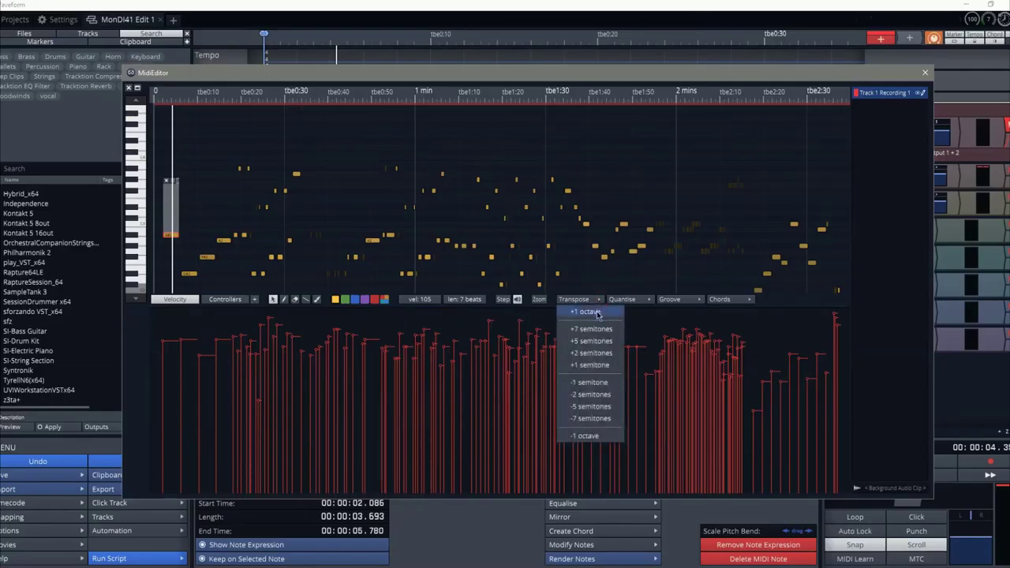
{"action": "left_click", "coordinate": [598, 316]}
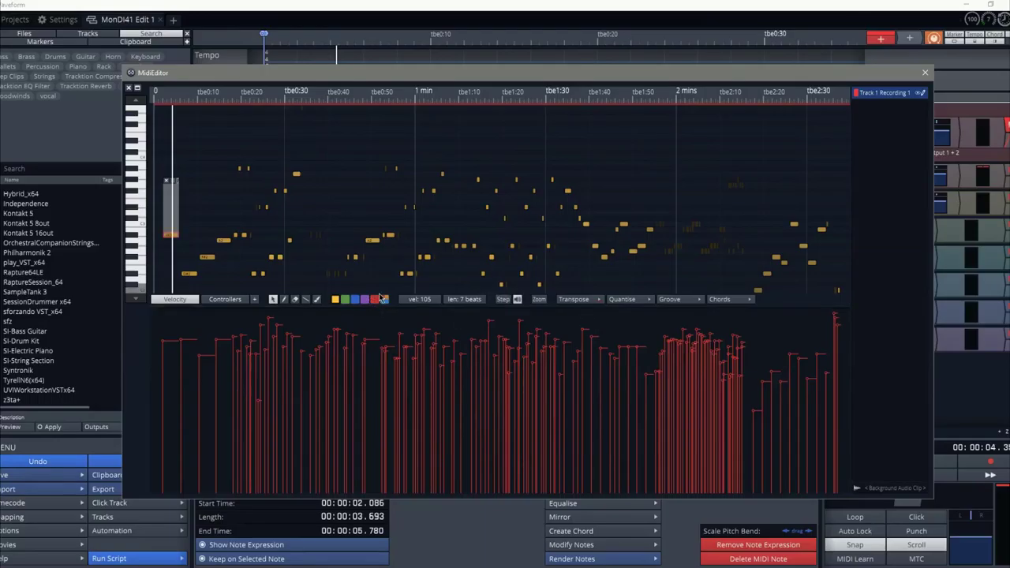
Step: Transpose all notes of the Track 3 clip by +1 octave, start playback and close the MIDI editor
{"action": "key", "text": "ctrl+a"}
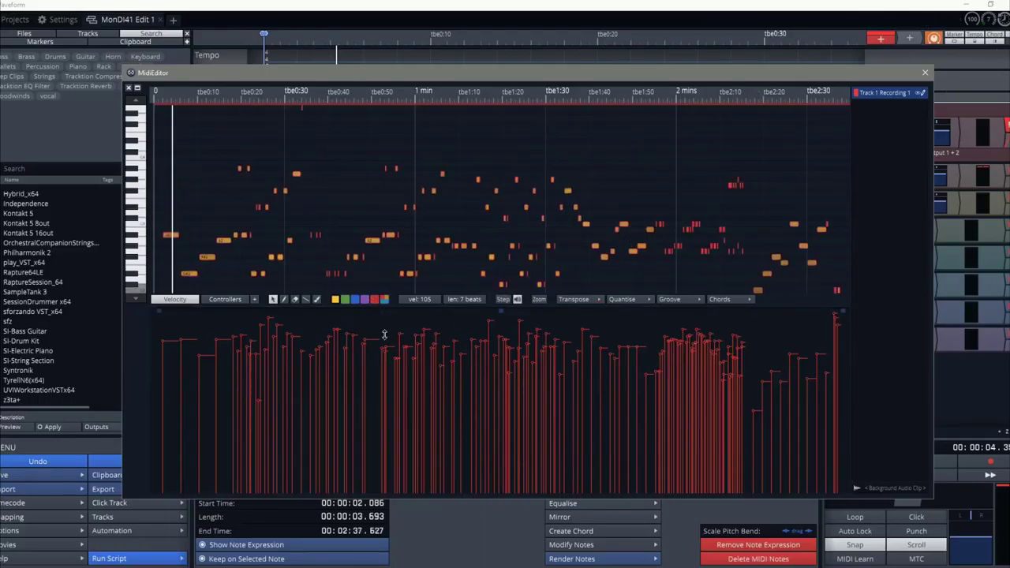
{"action": "left_click", "coordinate": [593, 302]}
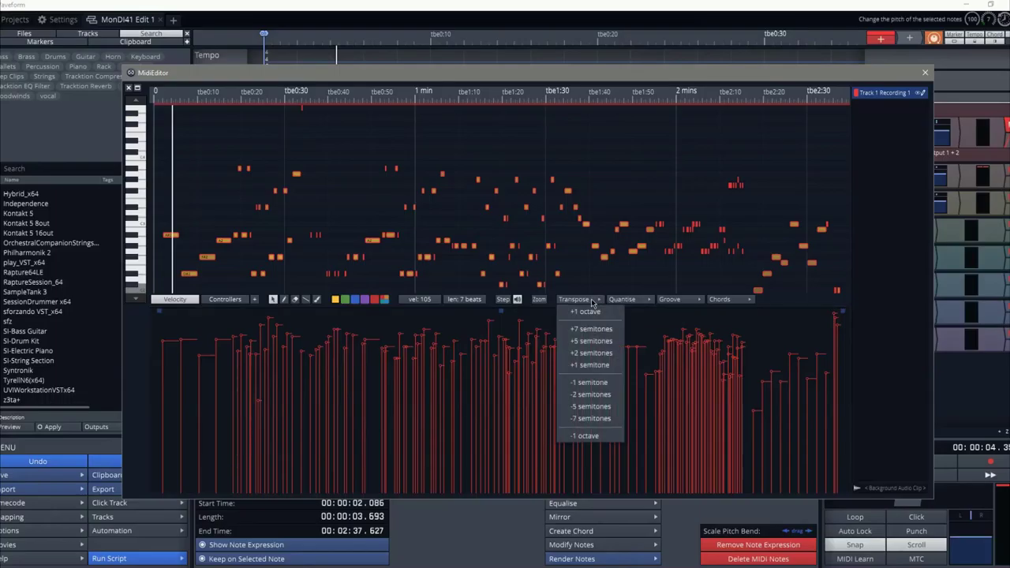
{"action": "left_click", "coordinate": [592, 319]}
{"action": "key", "text": "space"}
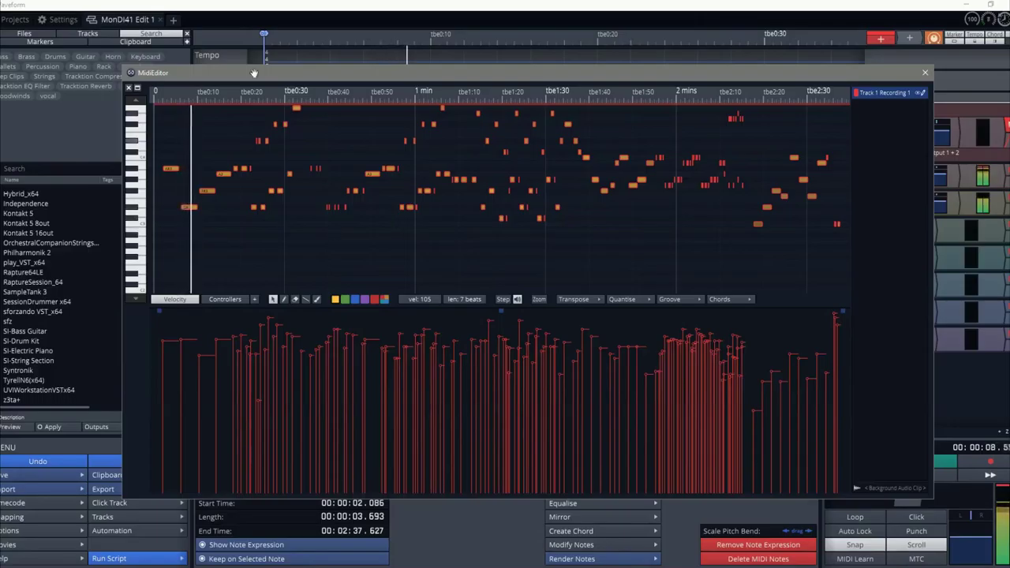
{"action": "left_click", "coordinate": [926, 72]}
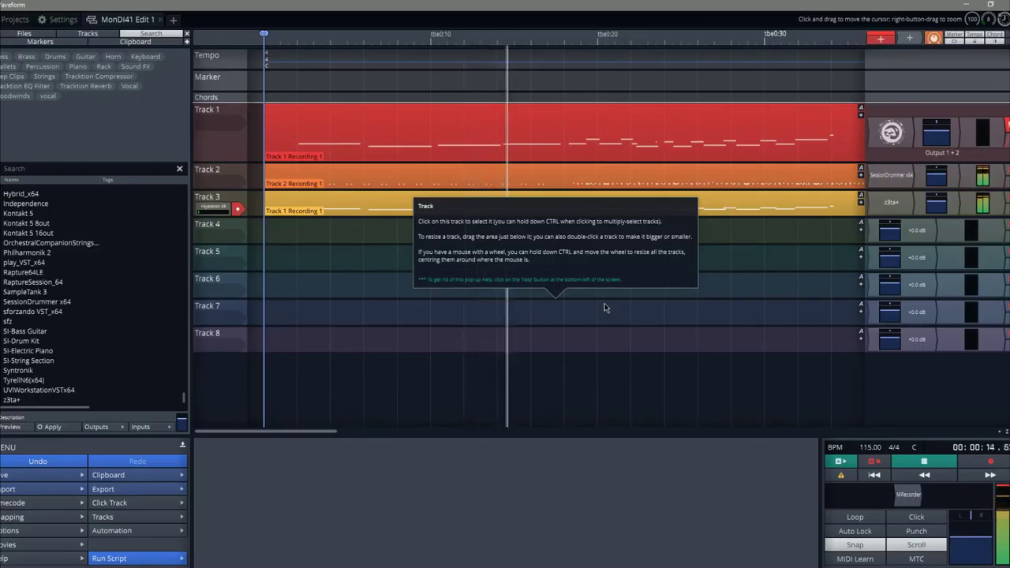
Step: Listen with Track 3 muted instead of Track 1, set Track 1's volume to -0.47 dB and stop playback at about 0:49
{"action": "mouse_move", "coordinate": [469, 534]}
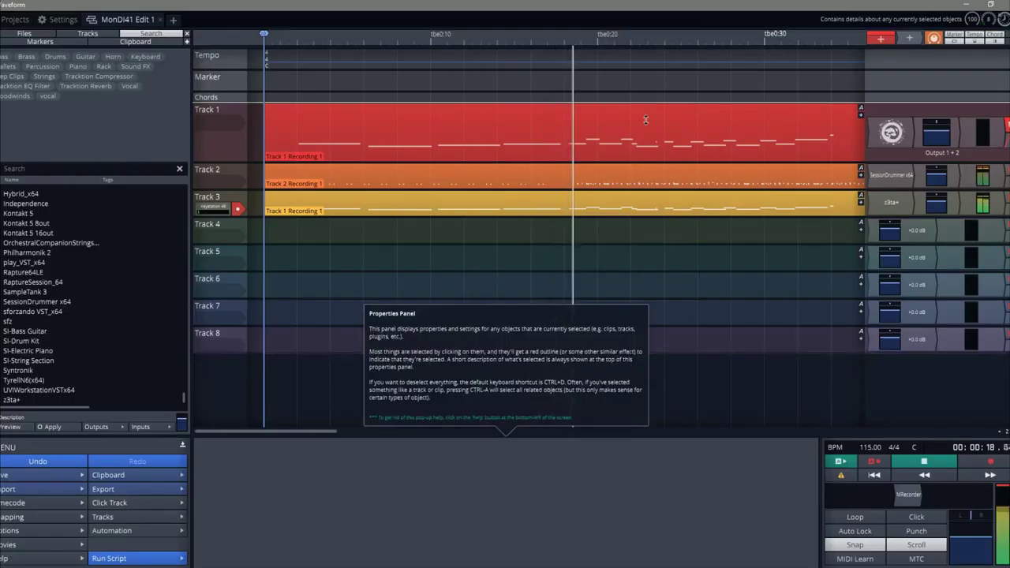
{"action": "mouse_move", "coordinate": [444, 492]}
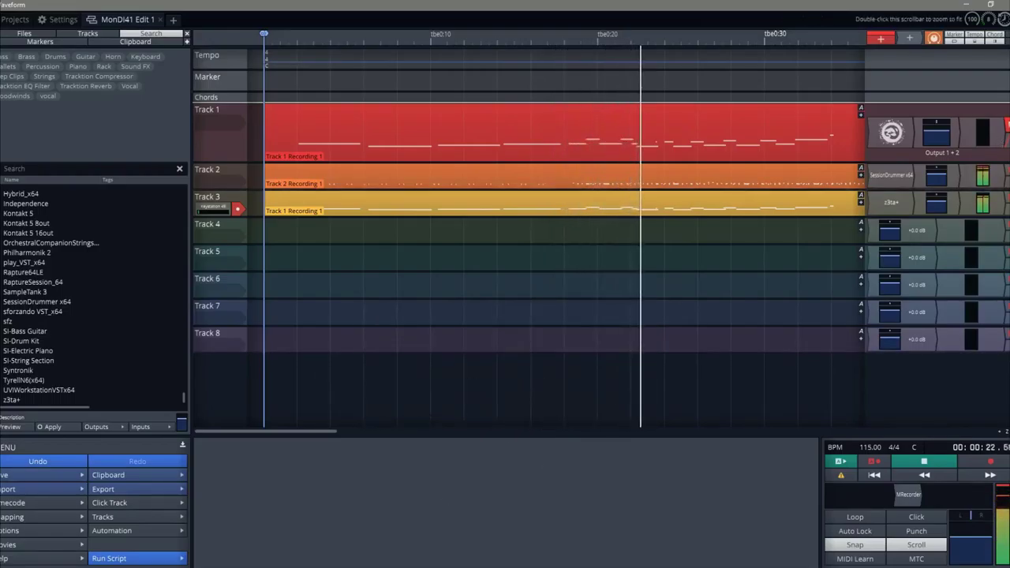
{"action": "mouse_move", "coordinate": [1002, 134]}
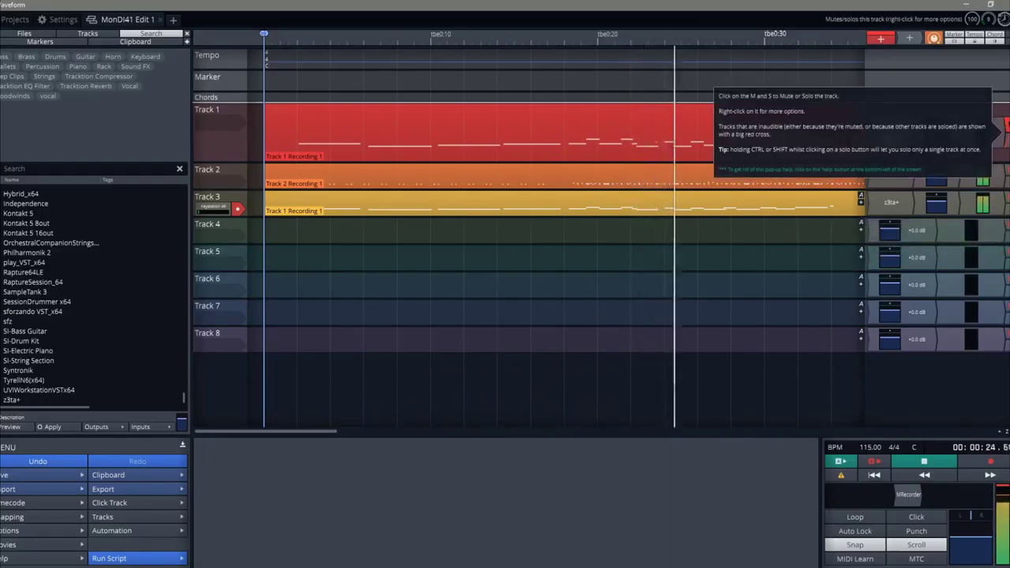
{"action": "left_click_drag", "start_coordinate": [936, 132], "coordinate": [950, 163]}
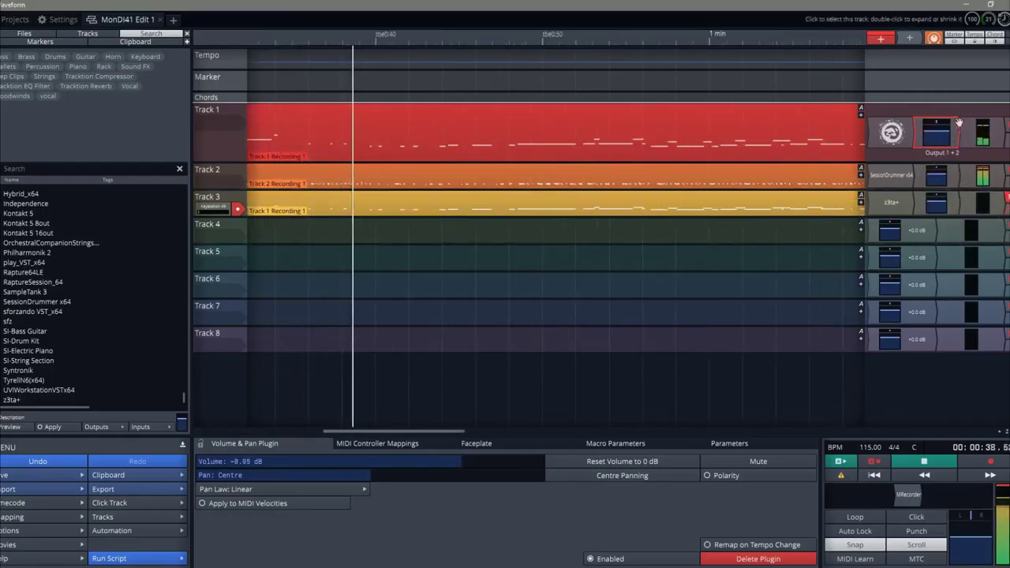
{"action": "left_click_drag", "start_coordinate": [946, 132], "coordinate": [944, 127]}
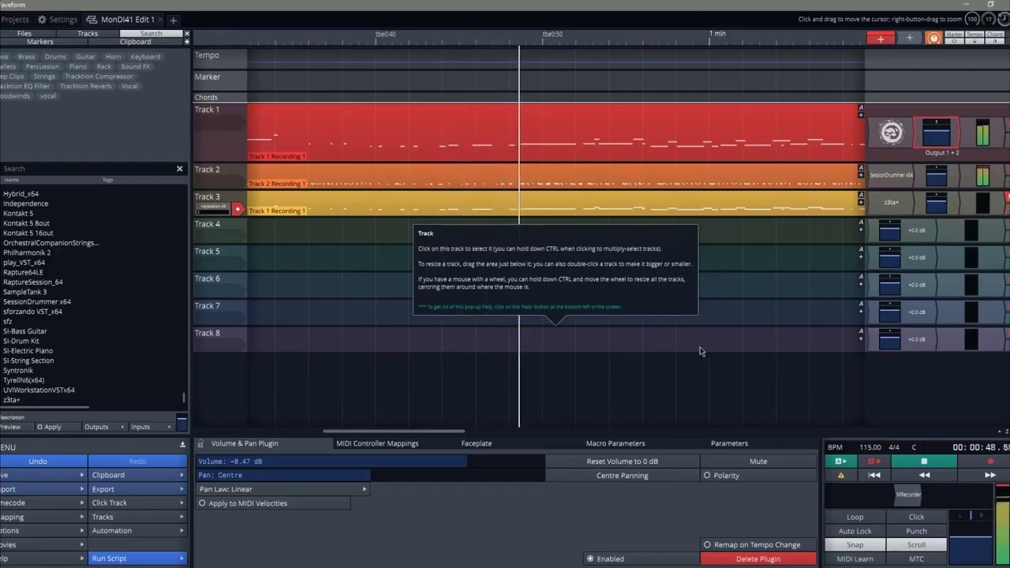
{"action": "key", "text": "space"}
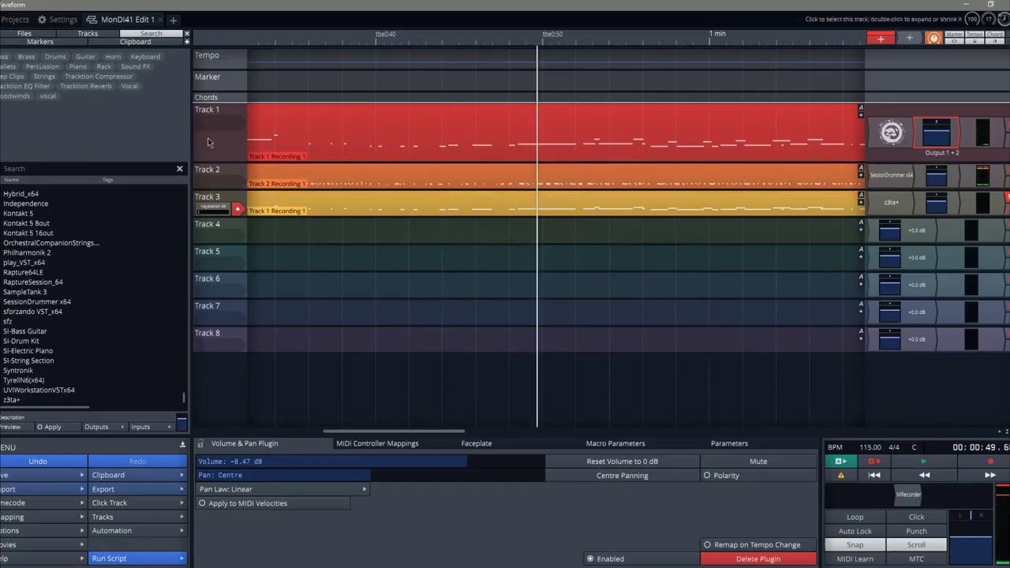
Step: Delete the Track 1 recording clip and remove the BioTek plugin from that track
{"action": "left_click", "coordinate": [281, 134]}
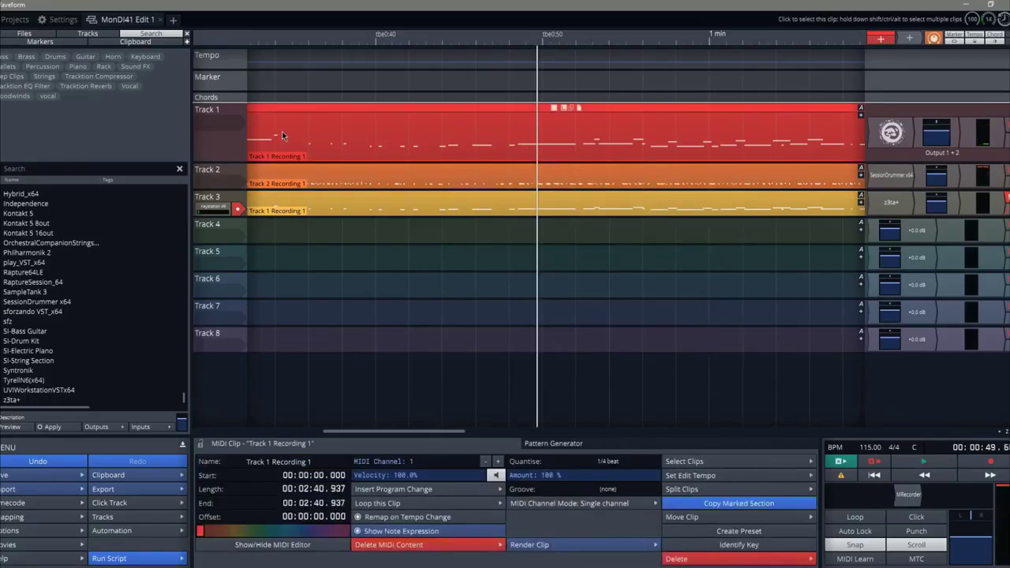
{"action": "key", "text": "Delete"}
{"action": "right_click", "coordinate": [877, 150]}
{"action": "mouse_move", "coordinate": [917, 318]}
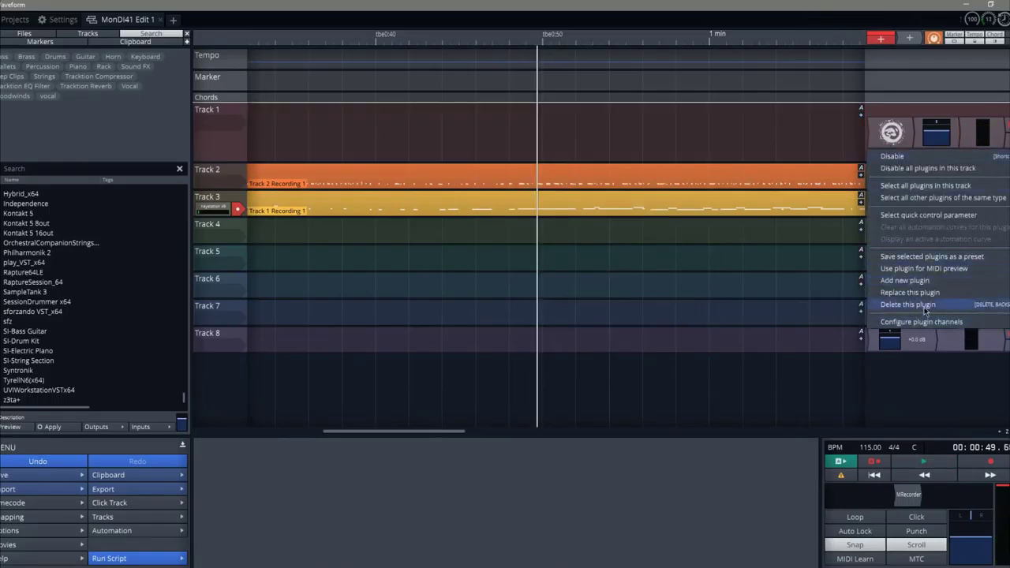
Step: Remove the z3ta+ plugin from Track 3
{"action": "left_click", "coordinate": [891, 206]}
{"action": "right_click", "coordinate": [892, 204]}
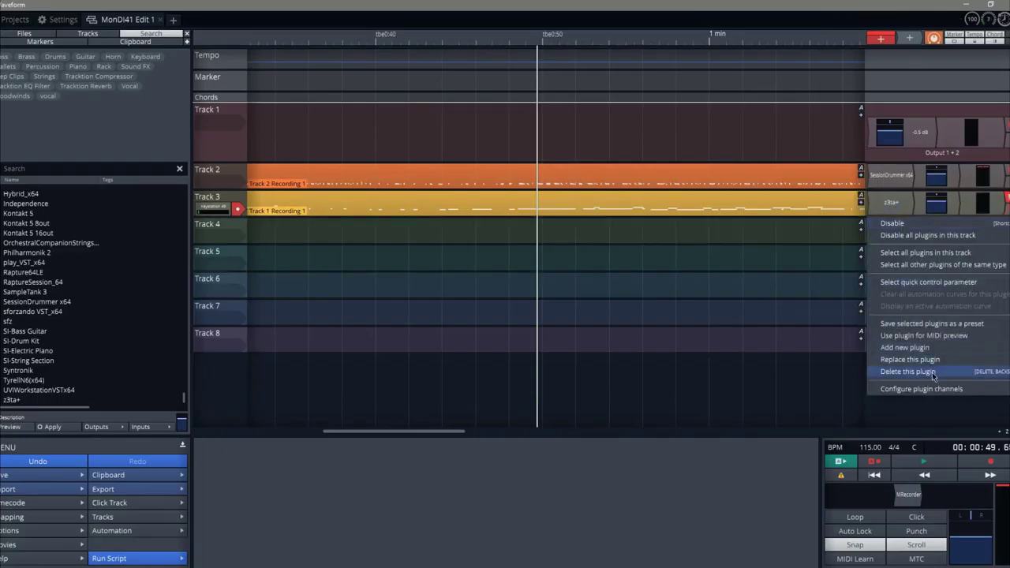
{"action": "left_click", "coordinate": [907, 370]}
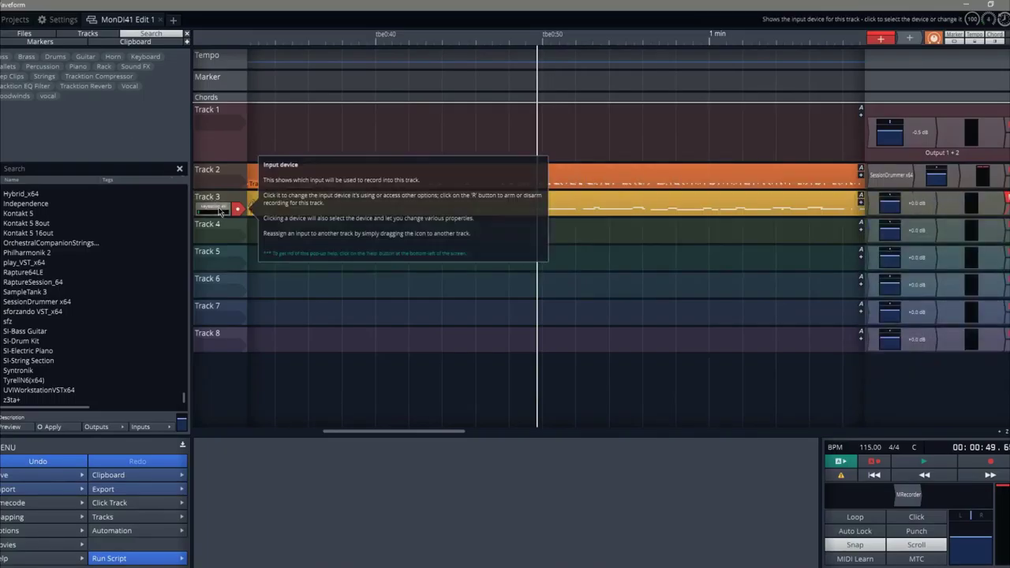
Step: Delete the Track 3 clip and reassign the Keystation 49 MIDI input to Track 1
{"action": "left_click", "coordinate": [651, 216]}
{"action": "key", "text": "Delete"}
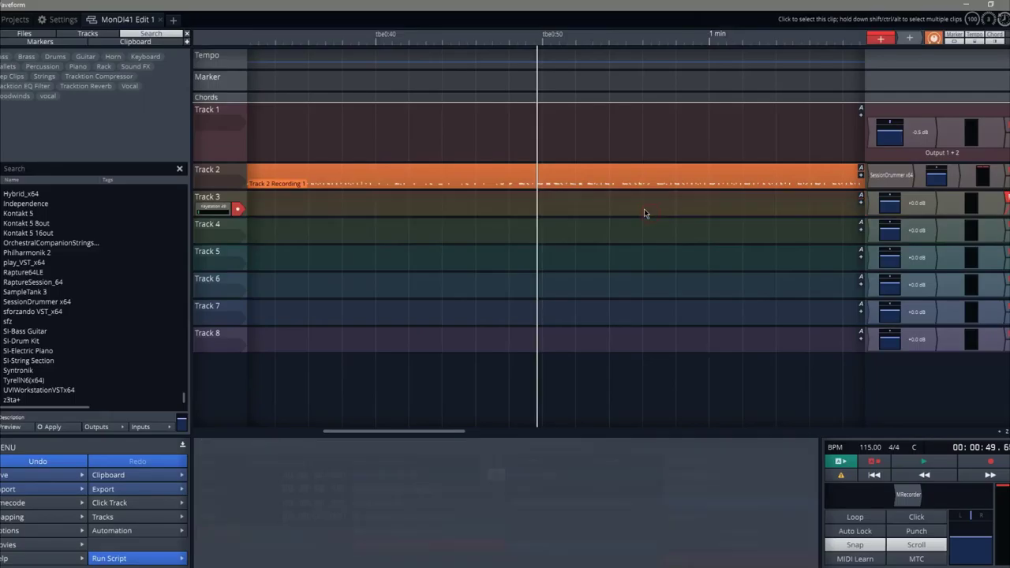
{"action": "left_click", "coordinate": [213, 208]}
{"action": "left_click_drag", "start_coordinate": [218, 166], "coordinate": [219, 123]}
Step: Return to the start of the edit and check the recording status in the MRecorder plugin window
{"action": "left_click", "coordinate": [874, 475]}
{"action": "double_click", "coordinate": [908, 494]}
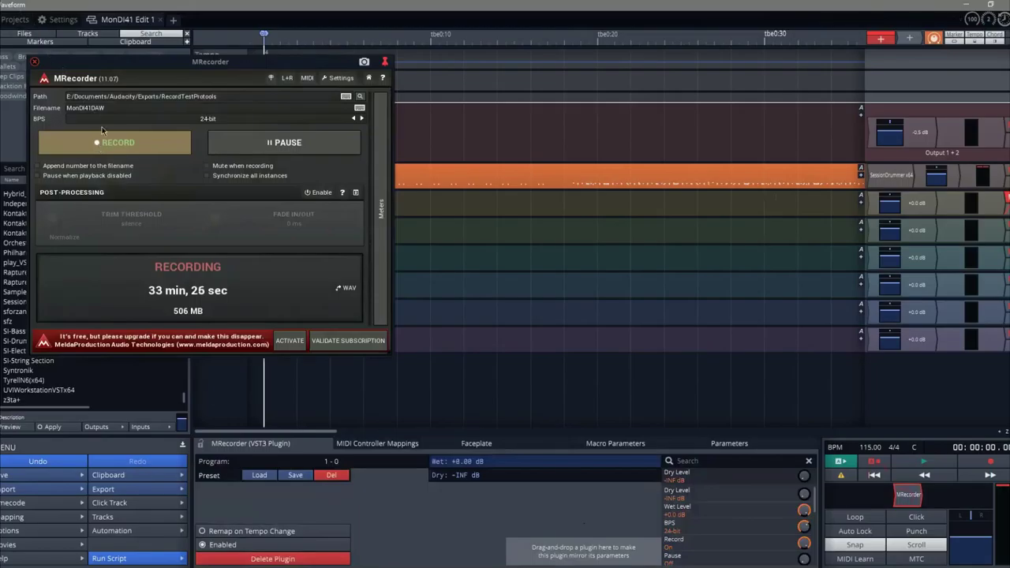
{"action": "left_click", "coordinate": [35, 61]}
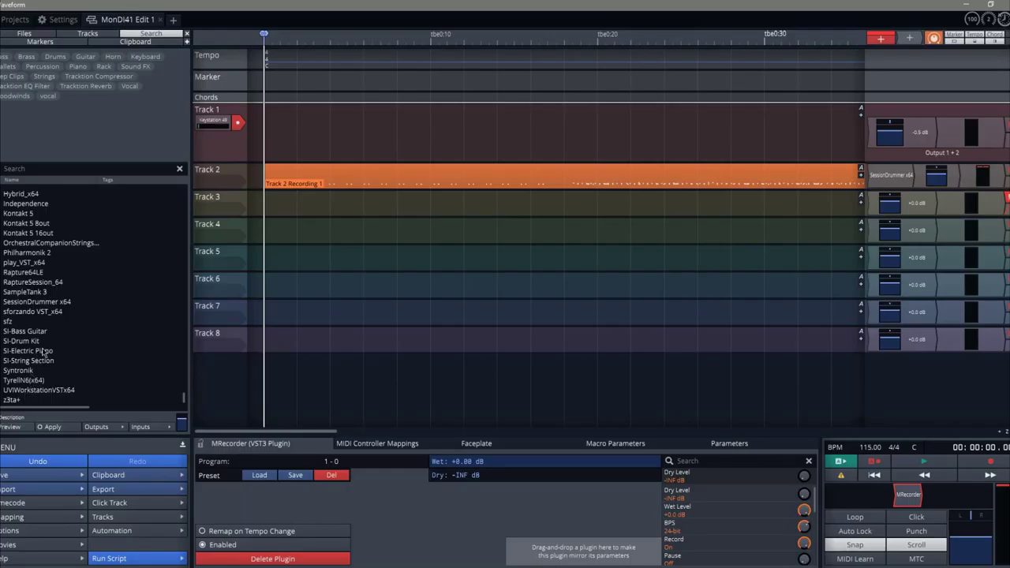
Step: Find the APC instrument in the plugin list and load it on Track 1
{"action": "scroll", "coordinate": [27, 344], "scroll_direction": "up", "scroll_amount": 5}
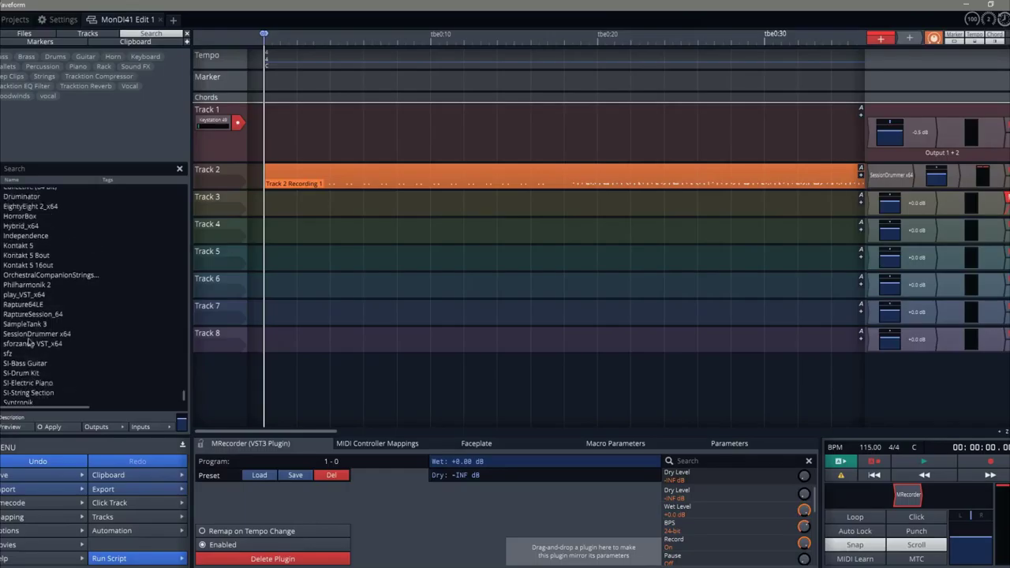
{"action": "scroll", "coordinate": [20, 284], "scroll_direction": "up", "scroll_amount": 1}
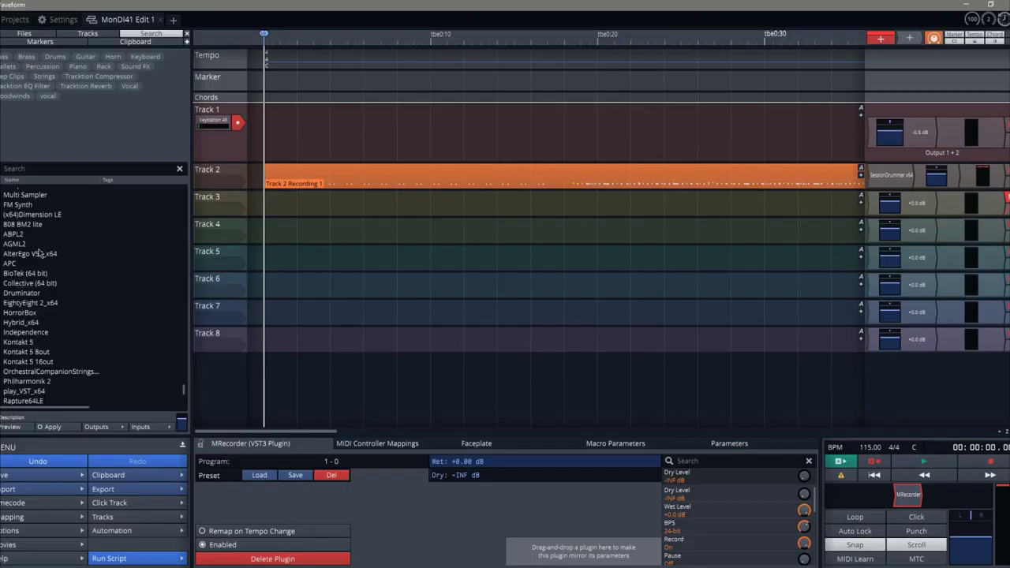
{"action": "scroll", "coordinate": [32, 265], "scroll_direction": "down", "scroll_amount": 5}
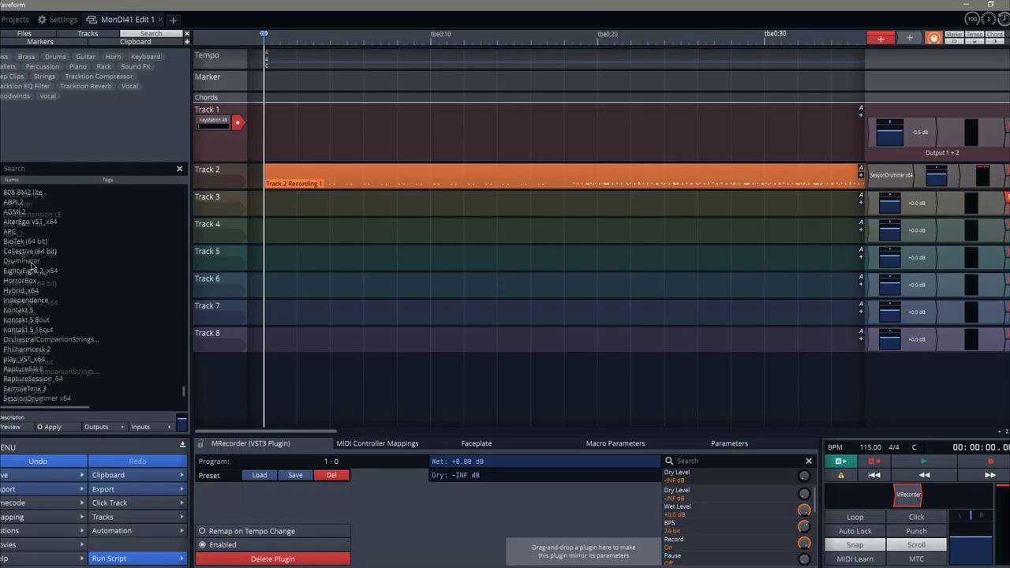
{"action": "scroll", "coordinate": [31, 265], "scroll_direction": "up", "scroll_amount": 3}
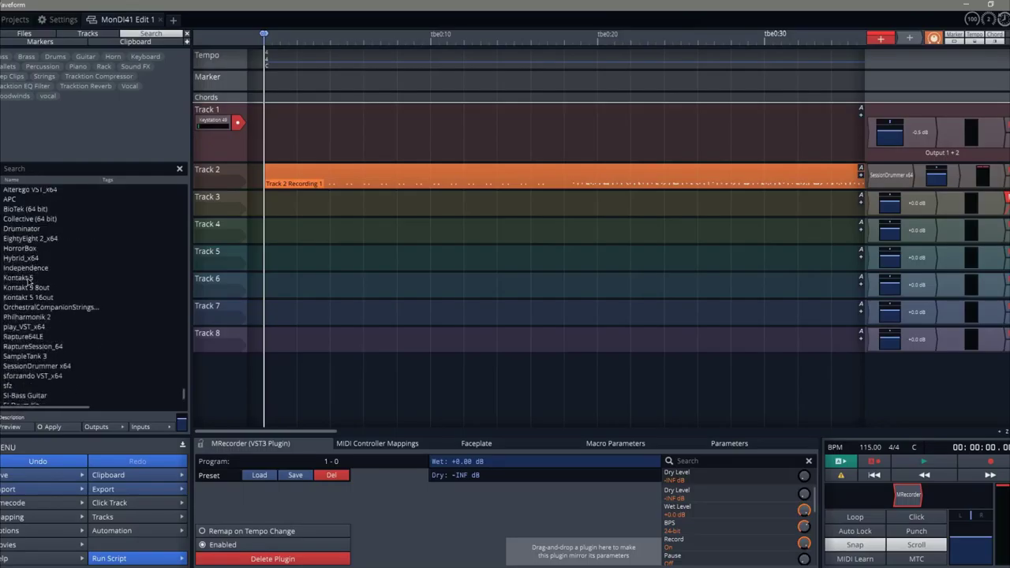
{"action": "scroll", "coordinate": [41, 277], "scroll_direction": "up", "scroll_amount": 1}
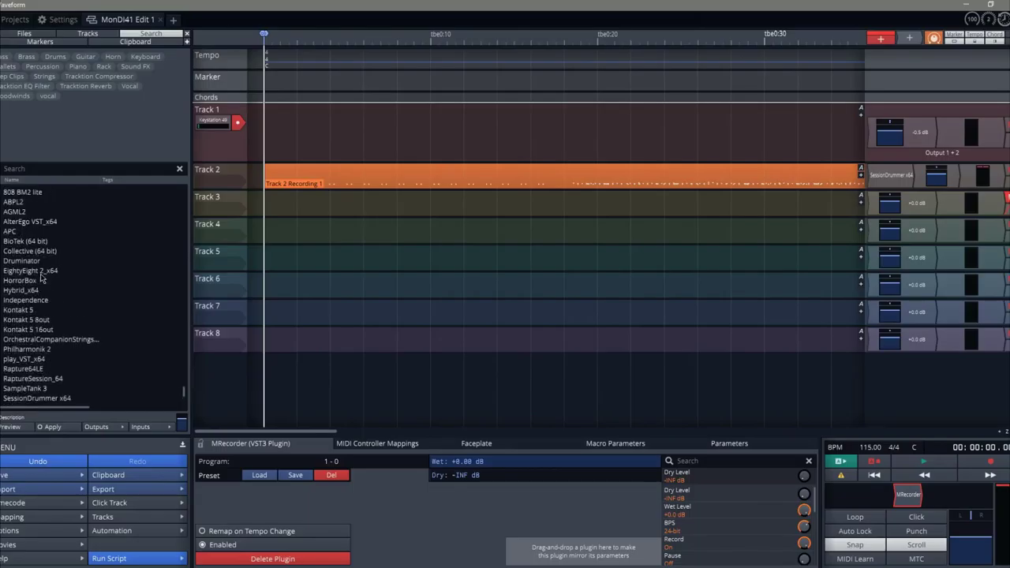
{"action": "scroll", "coordinate": [41, 278], "scroll_direction": "up", "scroll_amount": 1}
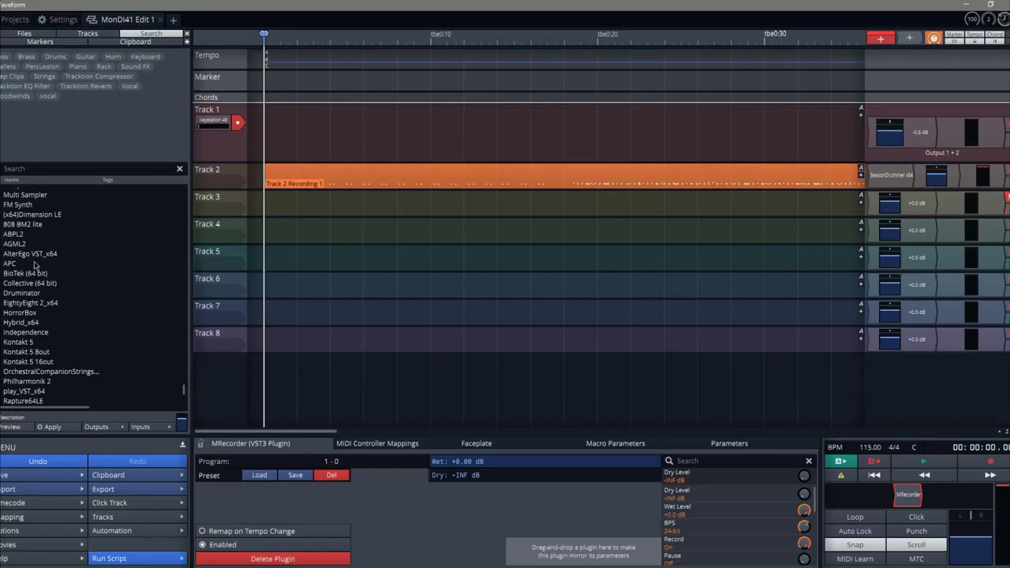
{"action": "left_click_drag", "start_coordinate": [14, 265], "coordinate": [864, 131]}
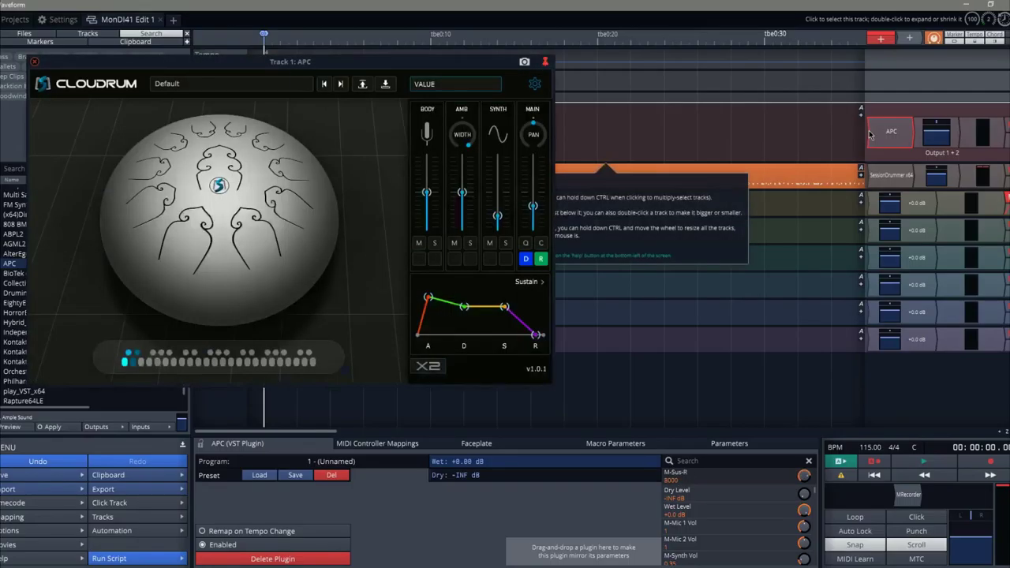
Step: Audition the Cloudrum pads in the APC plugin and close its window
{"action": "left_click", "coordinate": [235, 253]}
{"action": "left_click", "coordinate": [235, 253]}
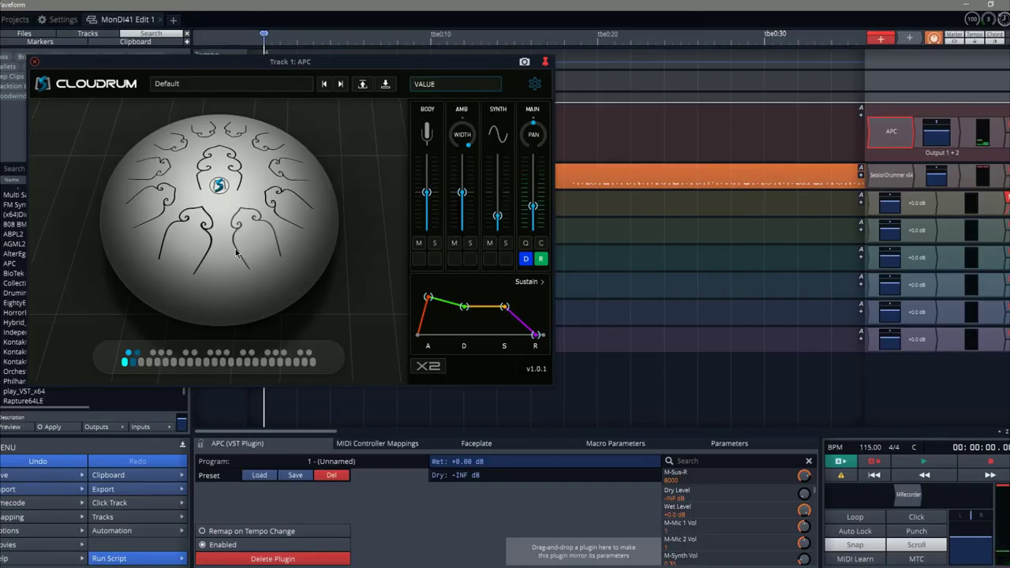
{"action": "left_click", "coordinate": [235, 252]}
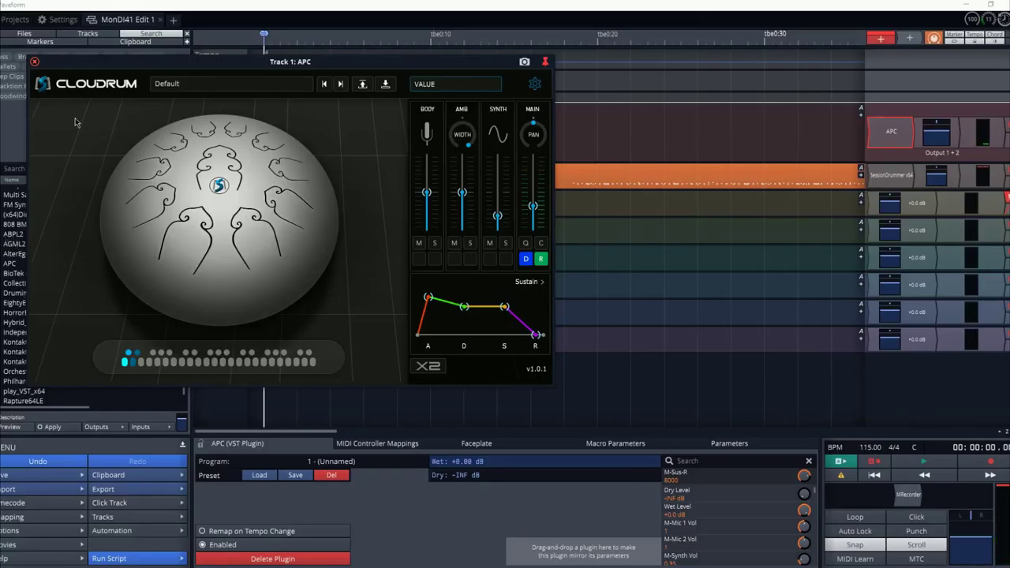
{"action": "left_click", "coordinate": [35, 62]}
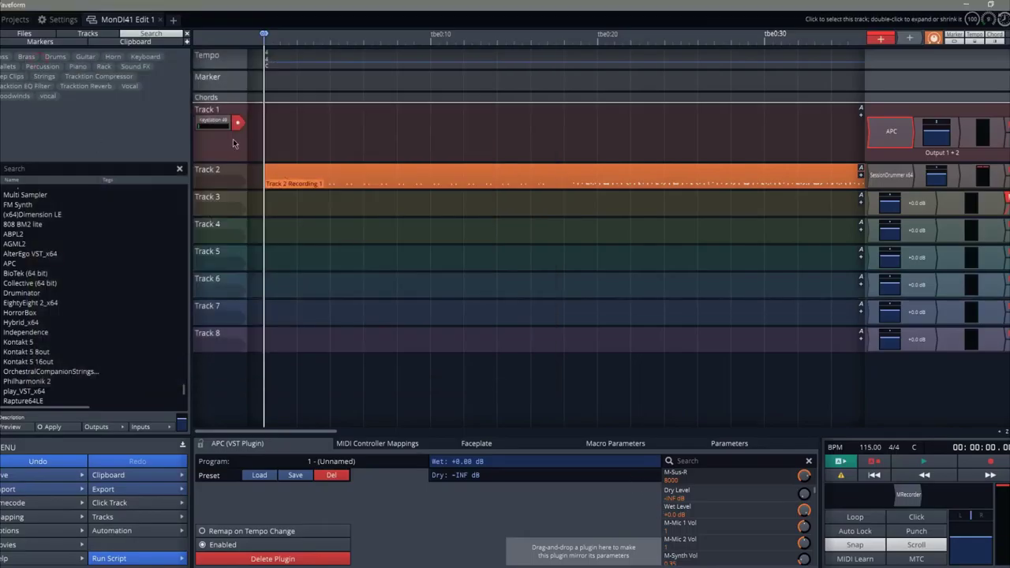
Step: Delete the Track 2 recording clip and remove the SessionDrummer x64 plugin from that track
{"action": "left_click", "coordinate": [643, 177]}
{"action": "key", "text": "Delete"}
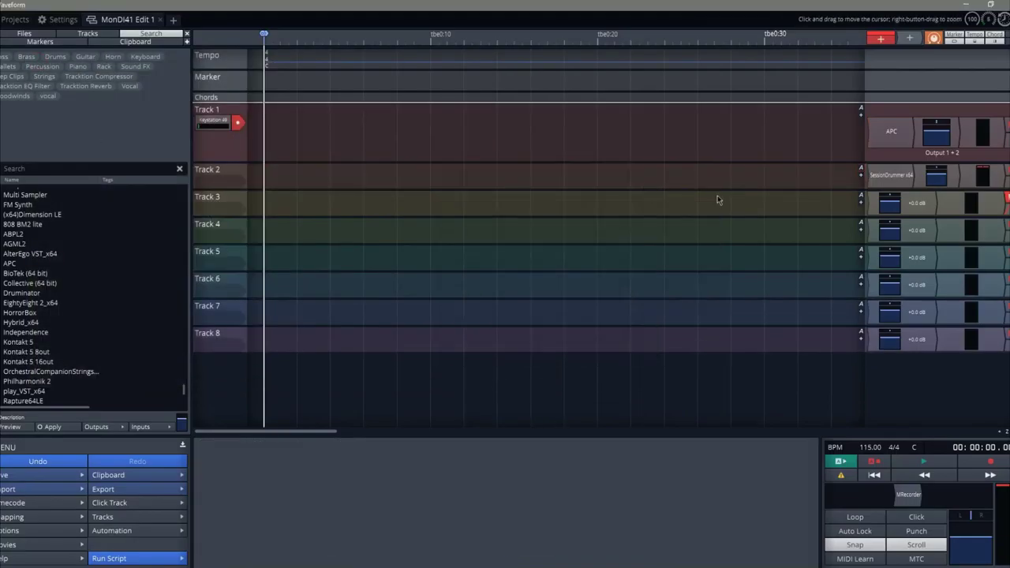
{"action": "right_click", "coordinate": [893, 180]}
{"action": "left_click", "coordinate": [907, 344]}
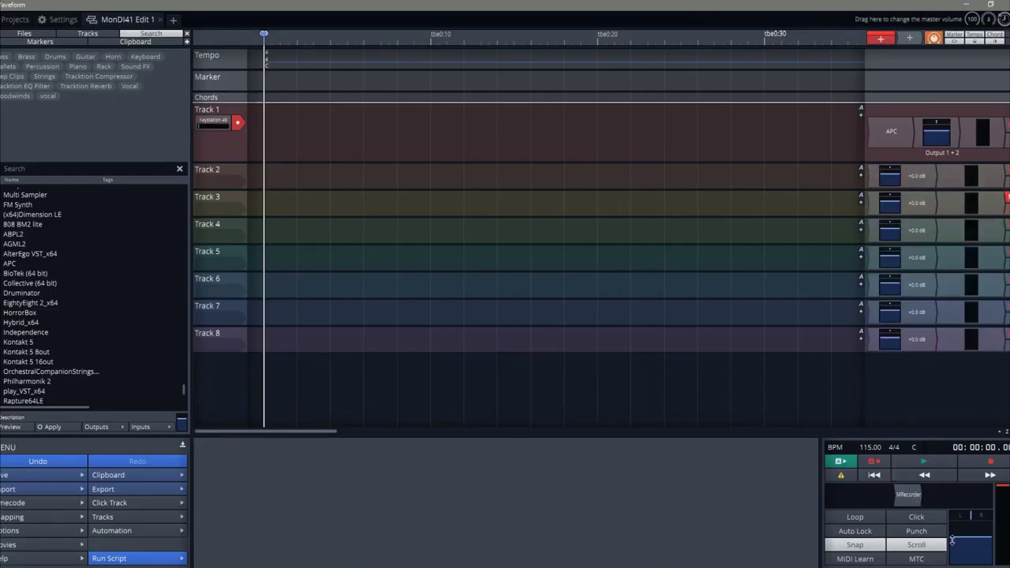
Step: Rehearse from the start with the metronome click until about 2:25, and return to the start with the click off
{"action": "mouse_move", "coordinate": [895, 539]}
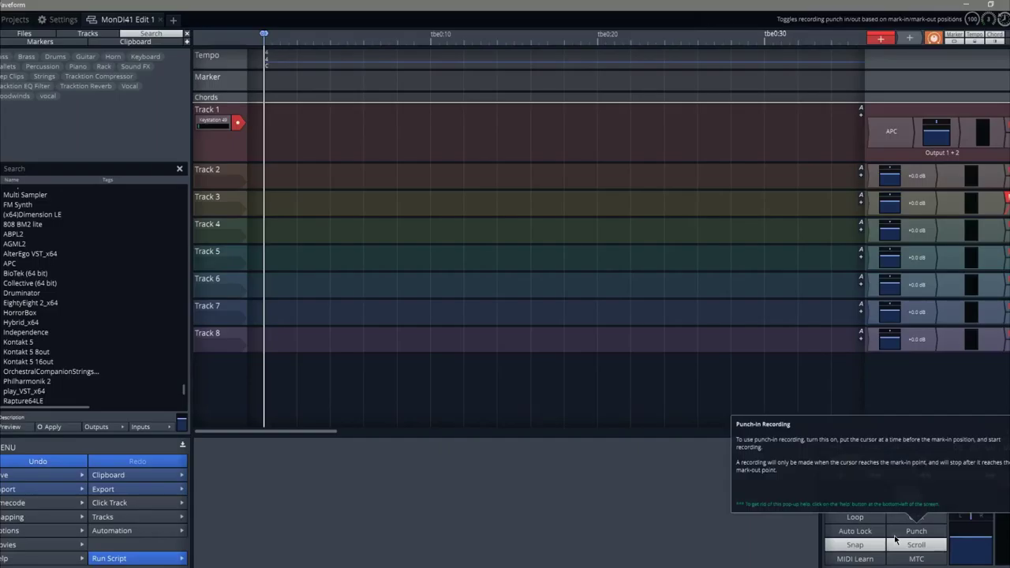
{"action": "key", "text": "space"}
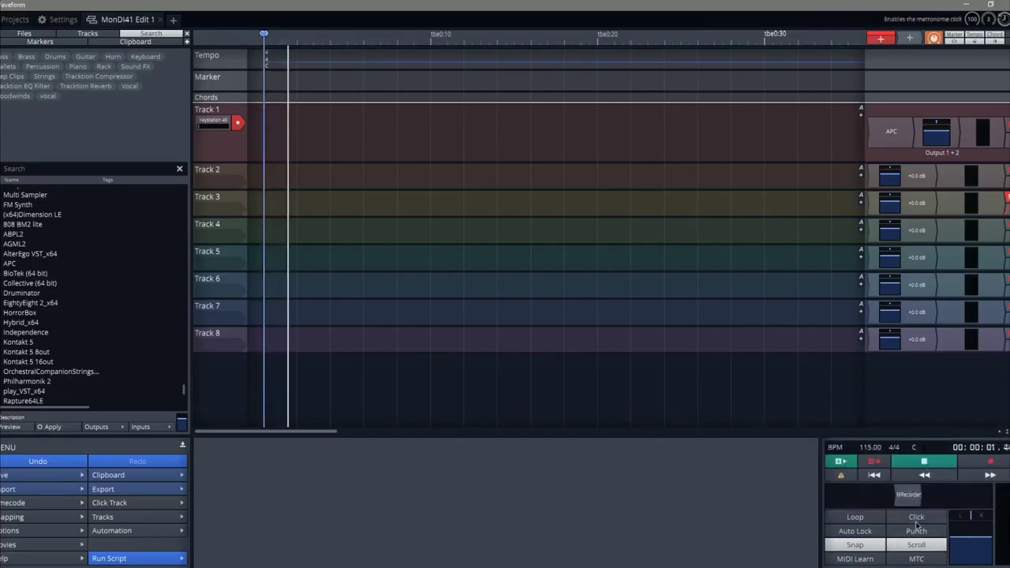
{"action": "key", "text": "space"}
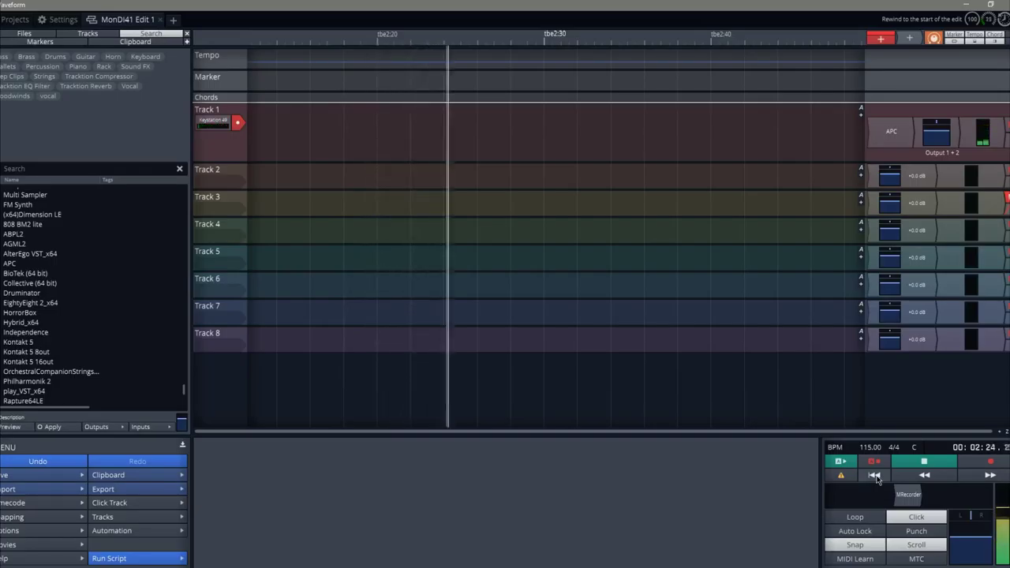
{"action": "key", "text": "space"}
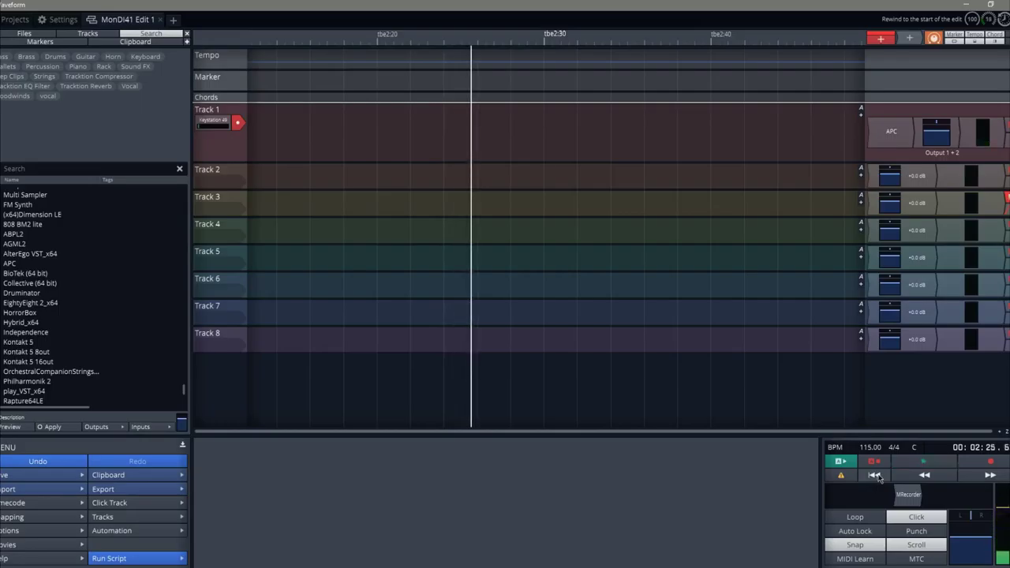
{"action": "left_click", "coordinate": [884, 478]}
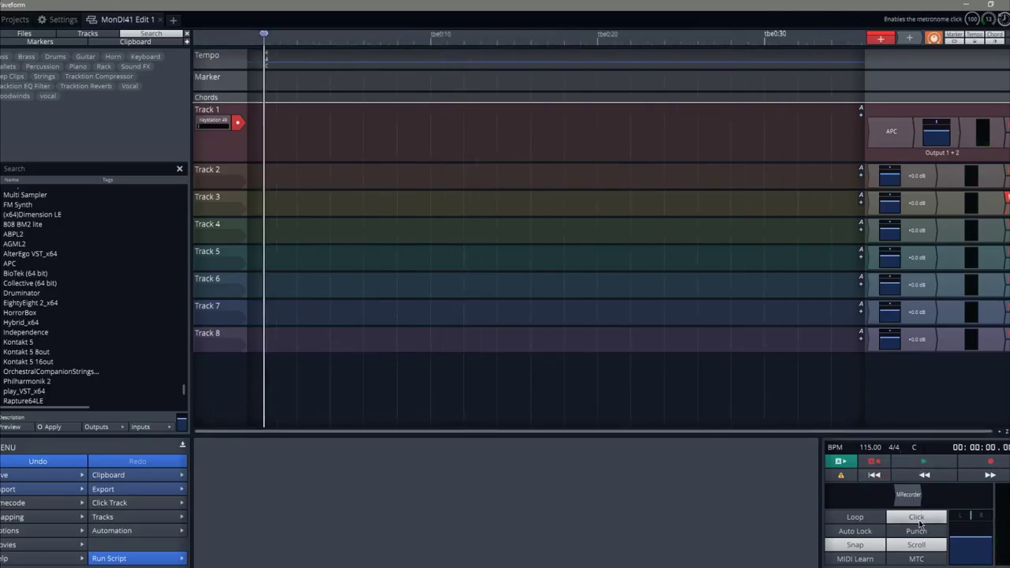
Step: Record a MIDI performance with APC on Track 1 from the start to about 3:16
{"action": "mouse_move", "coordinate": [387, 533]}
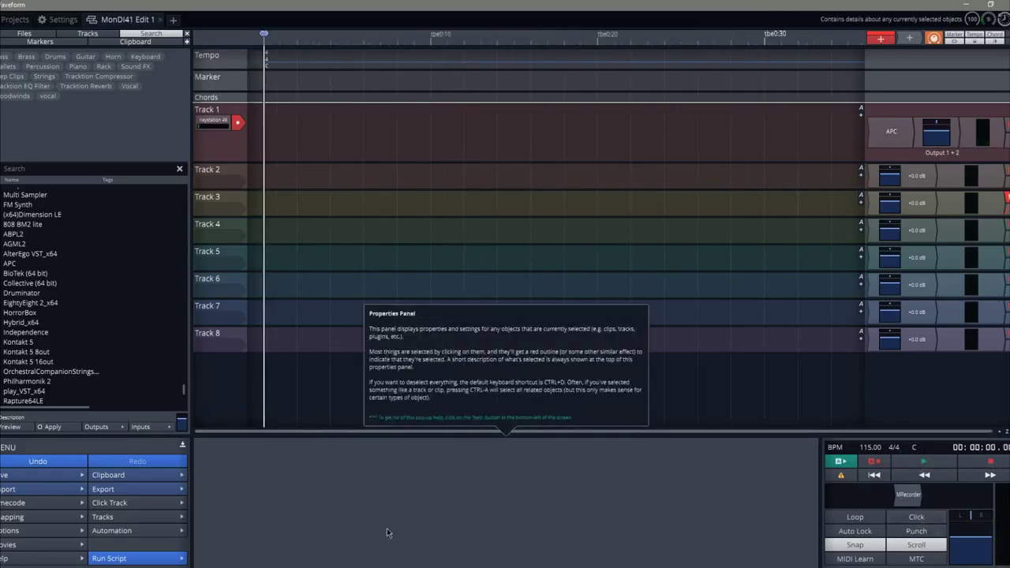
{"action": "key", "text": "r"}
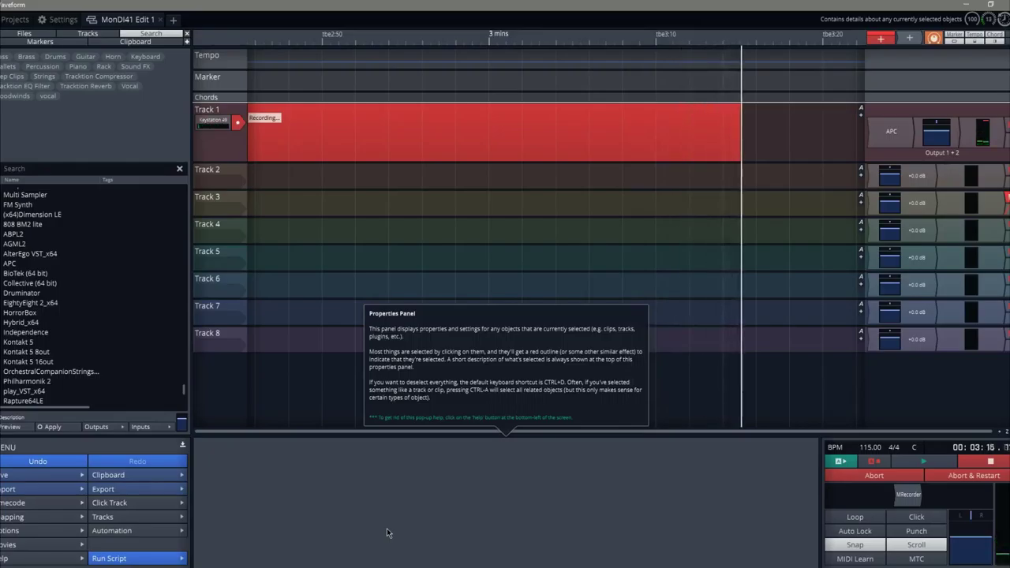
{"action": "key", "text": "space"}
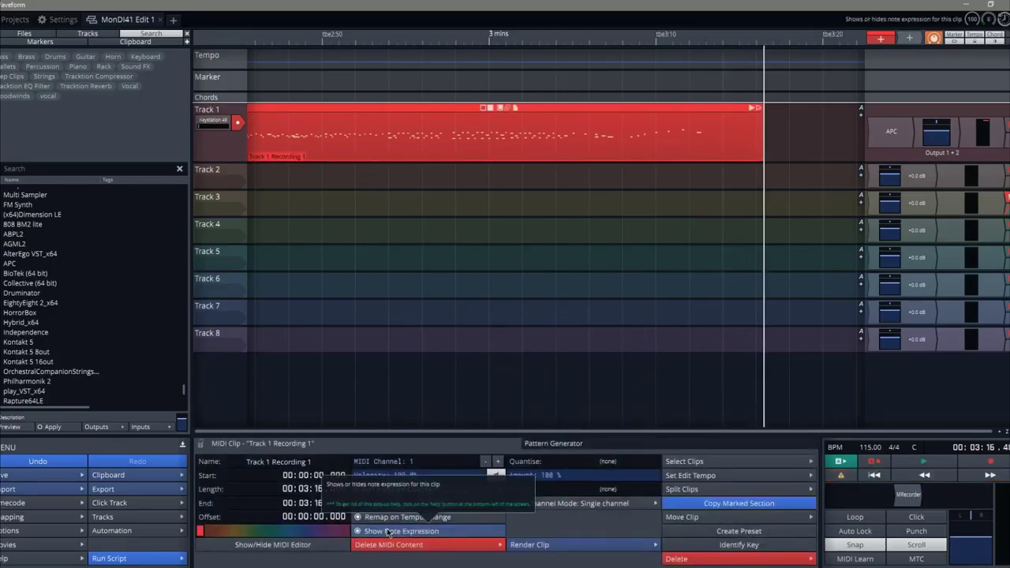
Step: Reassign the Keystation 49 input to Track 2, load the AGML2 guitar plugin there and close its window
{"action": "left_click_drag", "start_coordinate": [211, 121], "coordinate": [213, 170]}
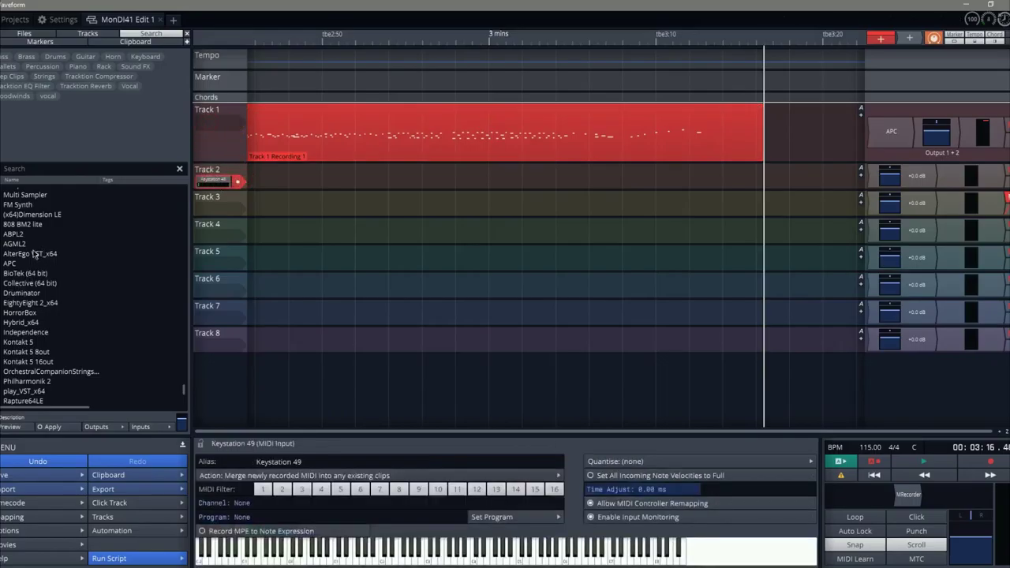
{"action": "left_click_drag", "start_coordinate": [23, 248], "coordinate": [872, 184]}
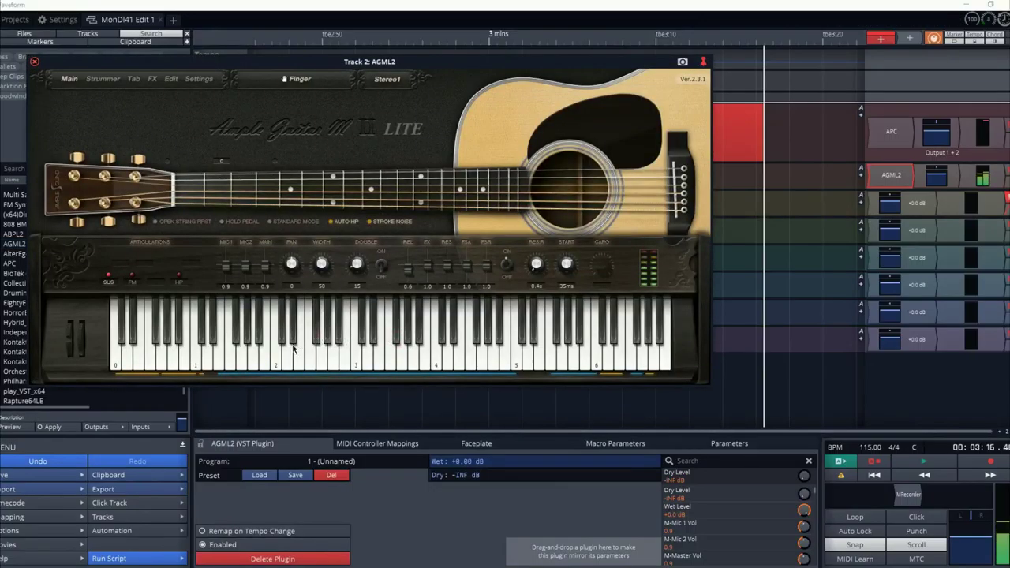
{"action": "left_click", "coordinate": [34, 61]}
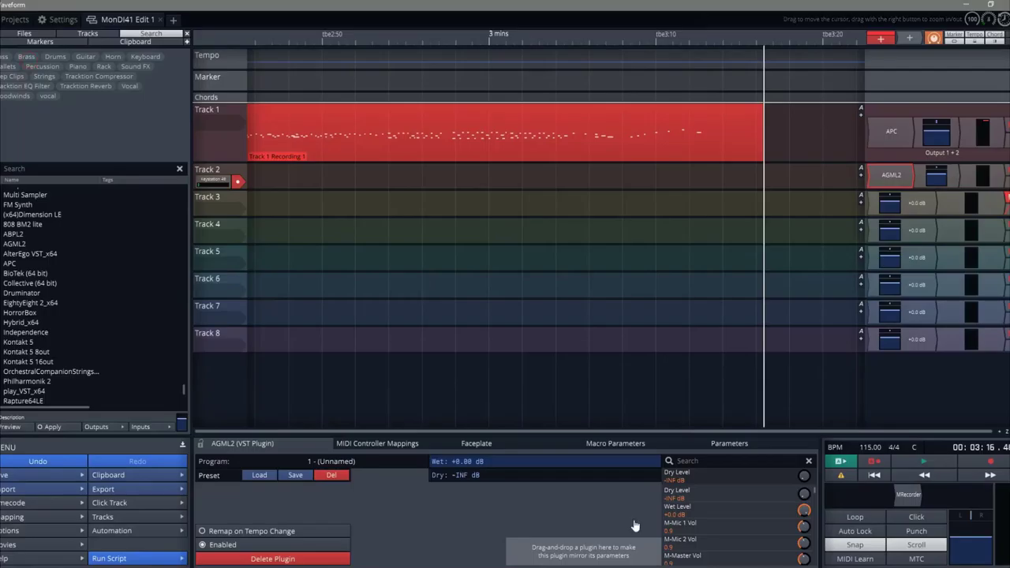
Step: Record an AGML2 guitar part on Track 2 from the start of the edit to about 2:53
{"action": "left_click", "coordinate": [873, 476]}
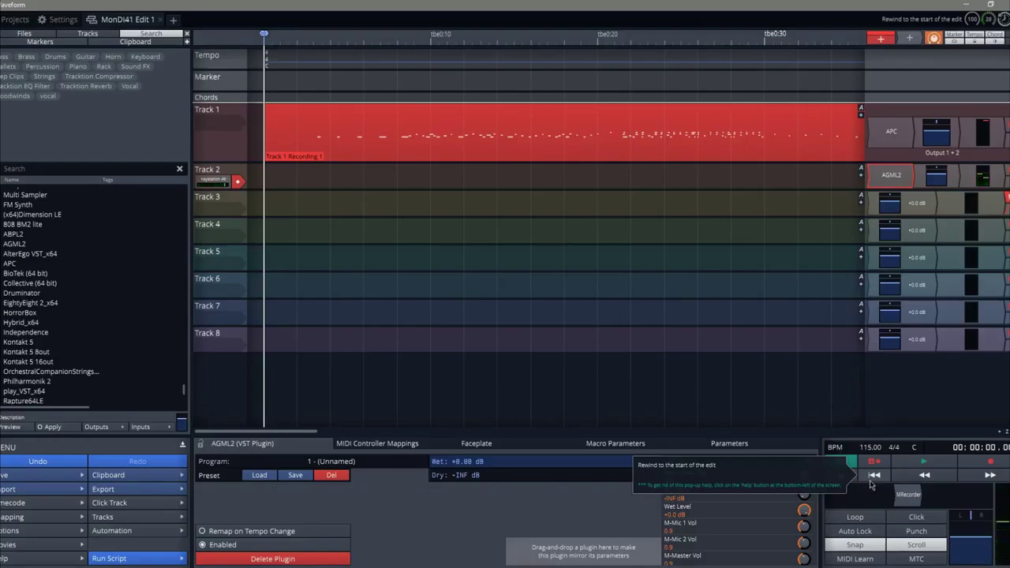
{"action": "key", "text": "r"}
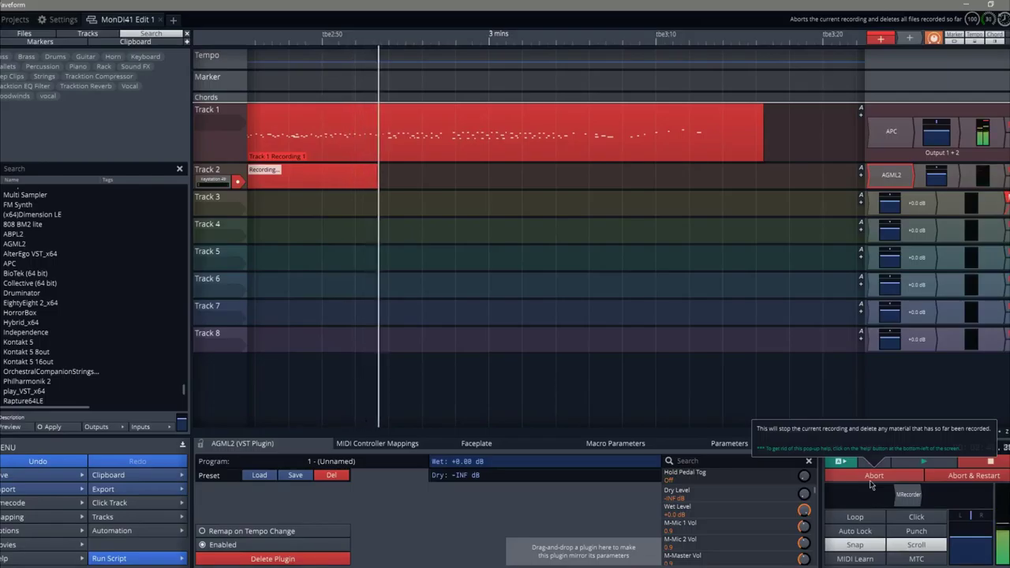
{"action": "key", "text": "space"}
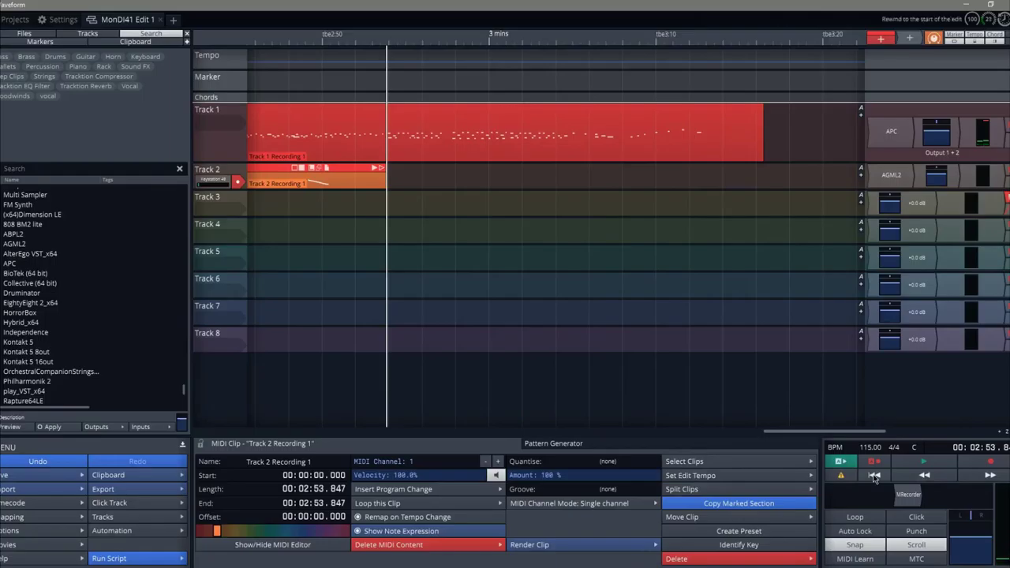
Step: Return to the start of the edit and delete the recorded clips on Track 1 and Track 2
{"action": "left_click", "coordinate": [890, 477]}
{"action": "left_click", "coordinate": [449, 127]}
{"action": "key", "text": "Delete"}
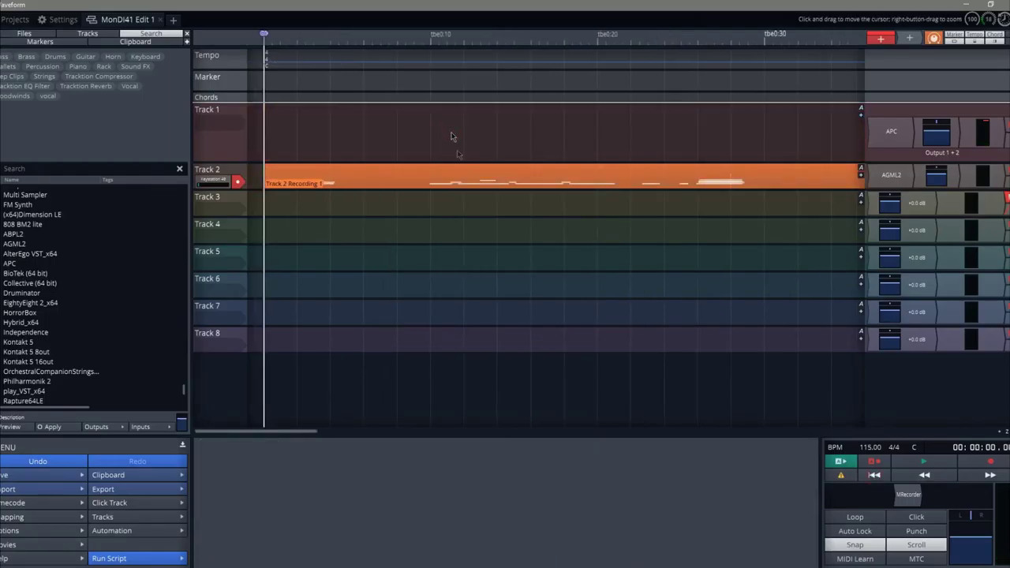
{"action": "left_click", "coordinate": [469, 176]}
{"action": "key", "text": "Delete"}
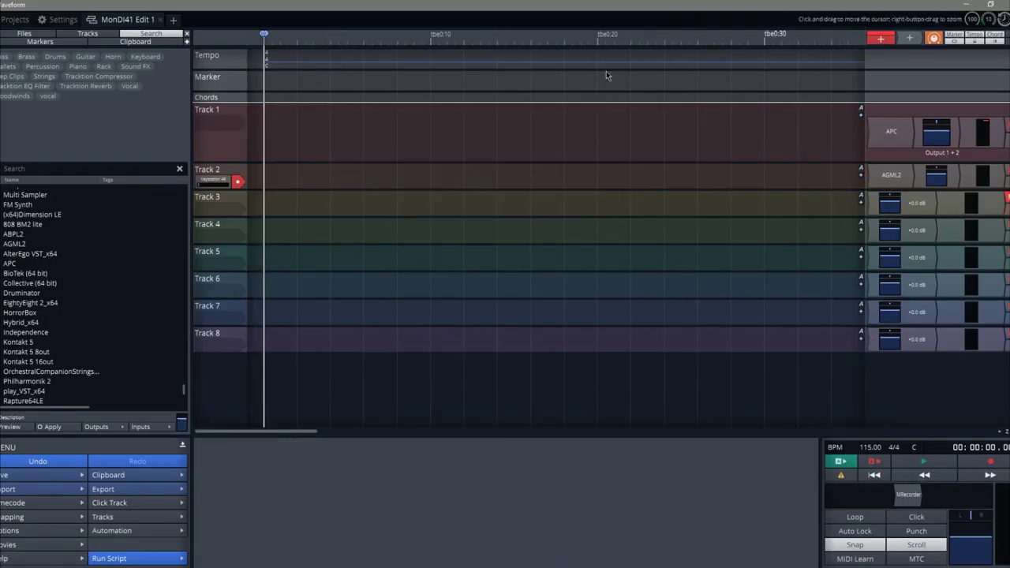
Step: Remove the APC plugin from Track 1 and move the Keystation 49 input and AGML2 plugin there from Track 2
{"action": "right_click", "coordinate": [893, 139]}
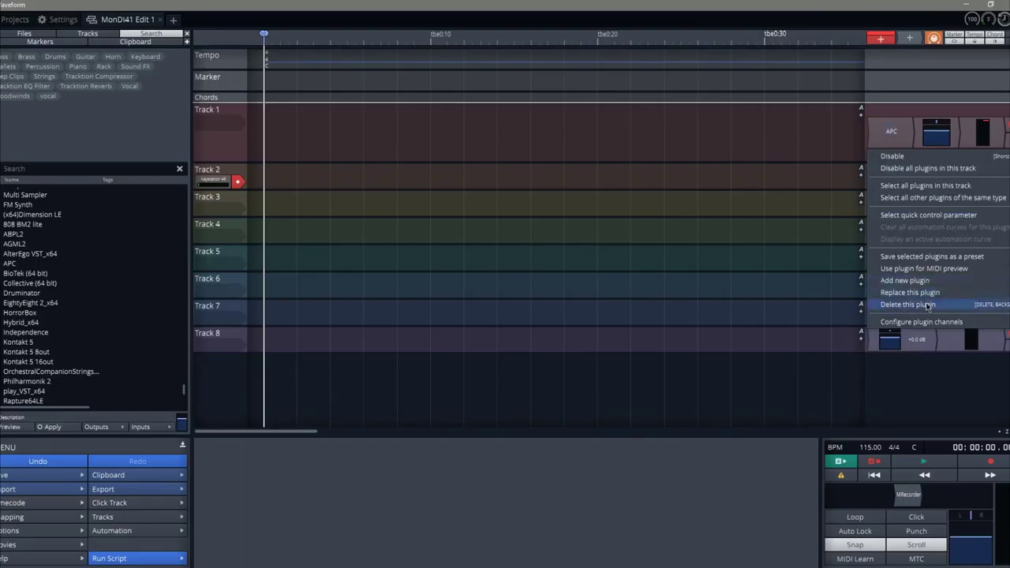
{"action": "left_click", "coordinate": [907, 304]}
{"action": "left_click", "coordinate": [217, 181]}
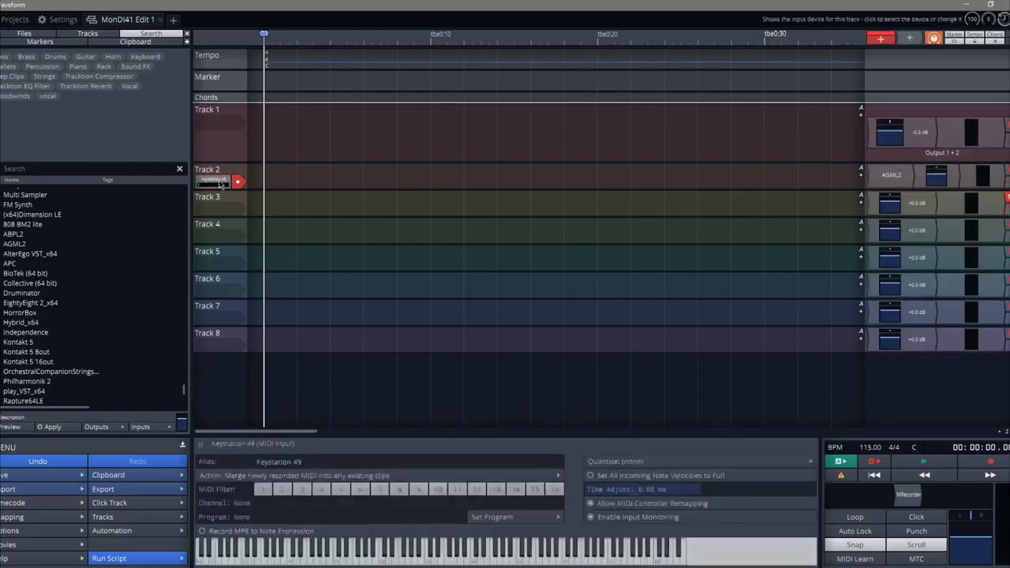
{"action": "left_click_drag", "start_coordinate": [217, 180], "coordinate": [218, 122]}
{"action": "left_click_drag", "start_coordinate": [888, 177], "coordinate": [890, 132]}
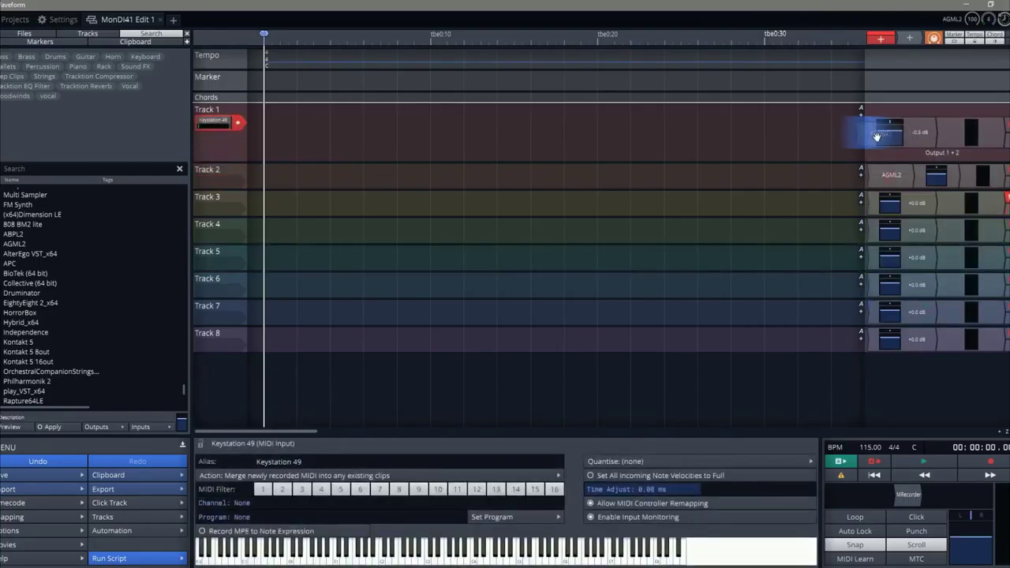
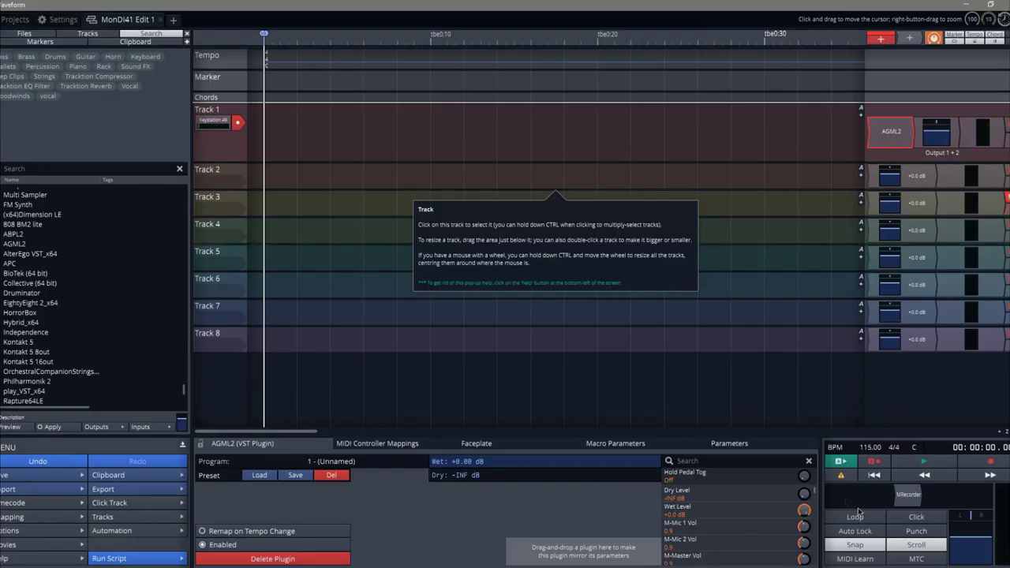
Step: Enable the metronome click and rehearse the AGML2 guitar until about 0:52
{"action": "left_click", "coordinate": [939, 517]}
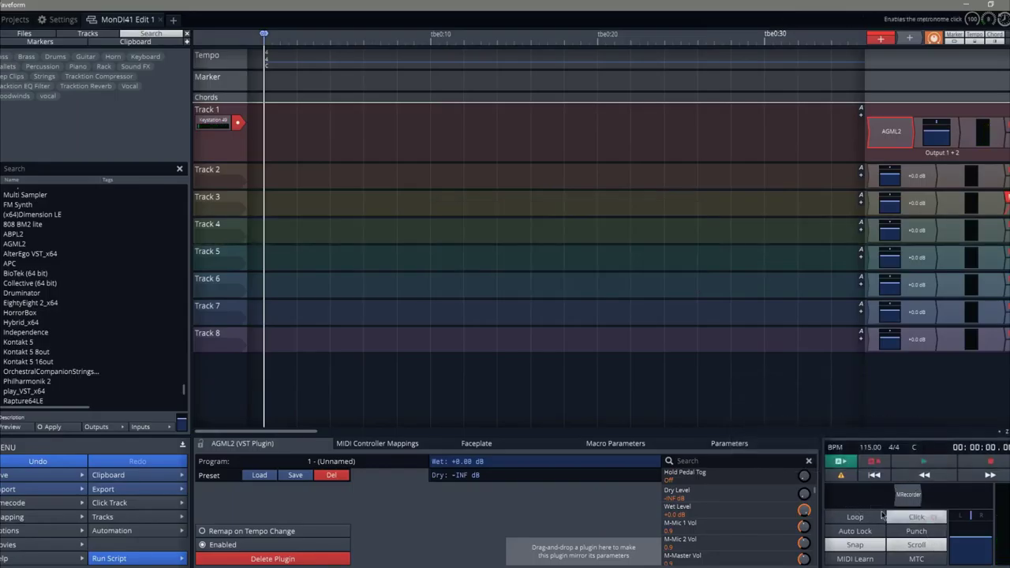
{"action": "key", "text": "space"}
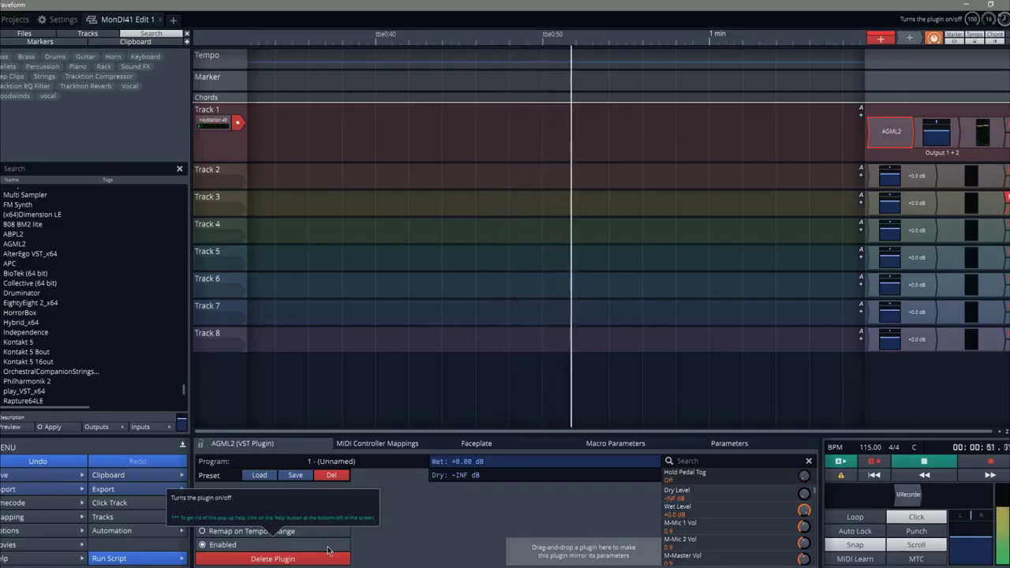
{"action": "key", "text": "space"}
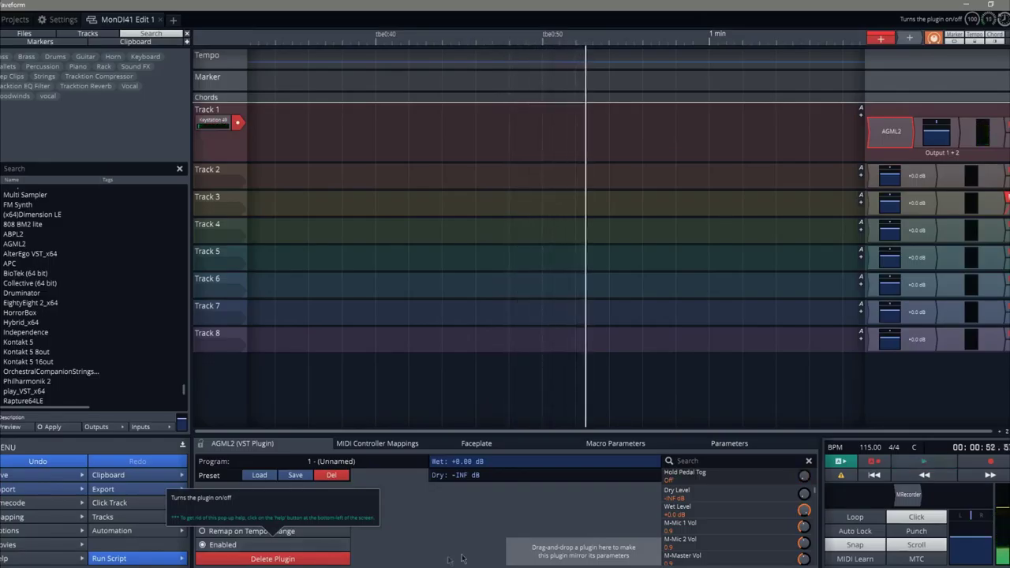
Step: Return to the start of the edit and start recording the AGML2 guitar on Track 1 with the click on
{"action": "left_click", "coordinate": [873, 474]}
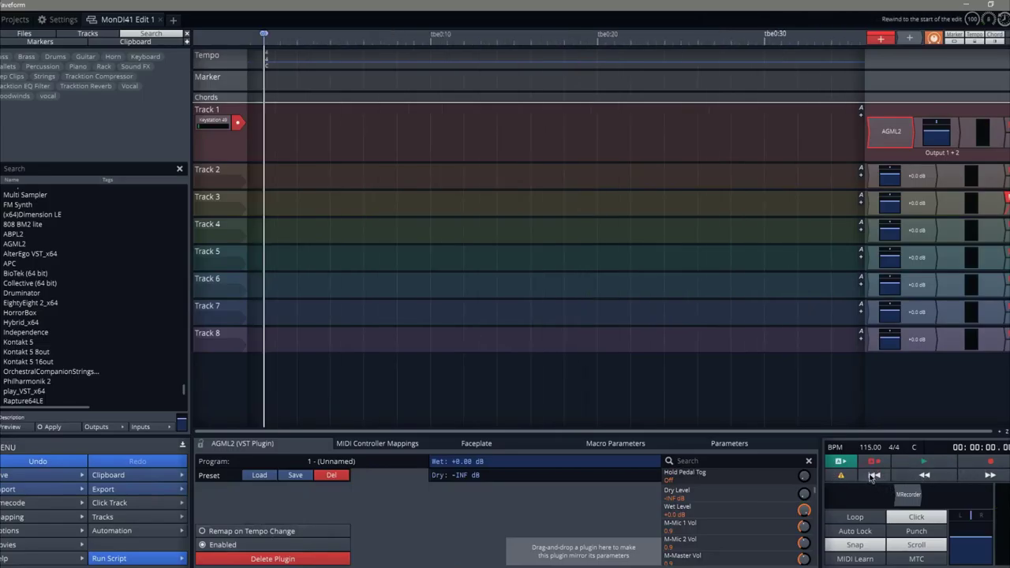
{"action": "key", "text": "r"}
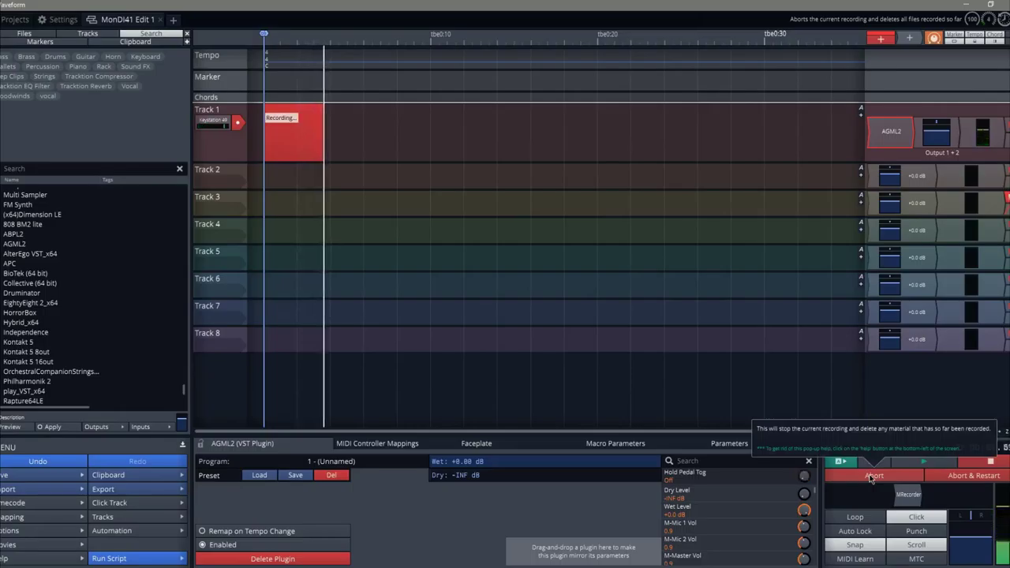
Step: Abort the running take, record a new one of about 2:05 on Track 1, and move the Keystation 49 input to Track 2
{"action": "left_click", "coordinate": [872, 476]}
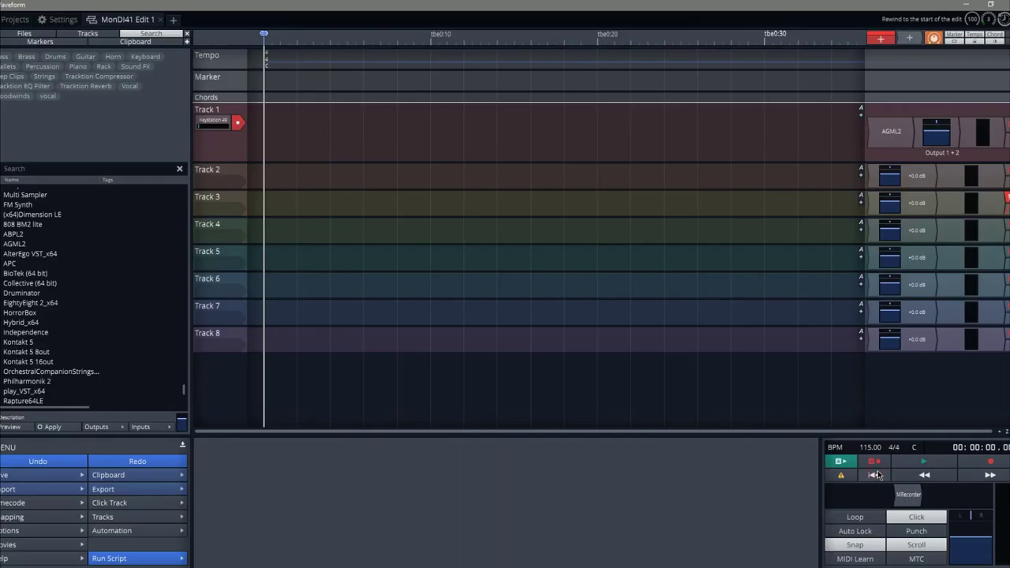
{"action": "key", "text": "r"}
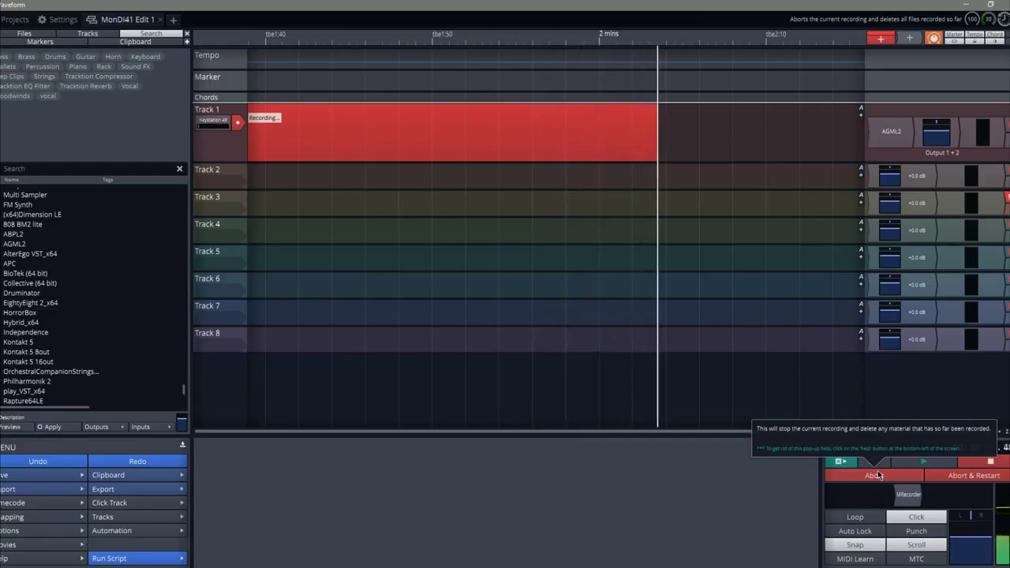
{"action": "key", "text": "space"}
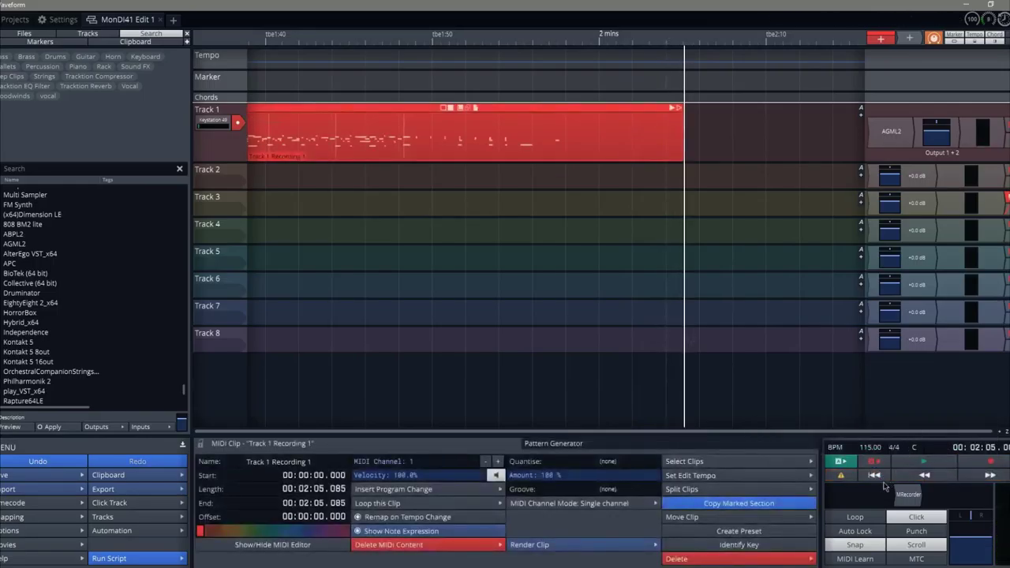
{"action": "left_click", "coordinate": [875, 476]}
{"action": "left_click", "coordinate": [227, 121]}
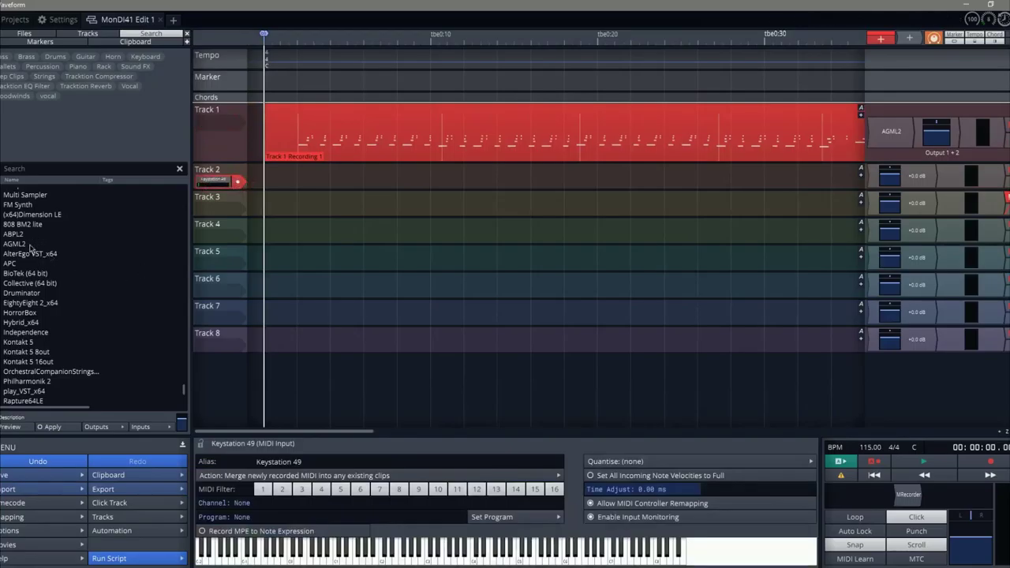
Step: Try out the ABPL2 bass plugin on Track 2, check the MRecorder window, and delete ABPL2 from the track
{"action": "left_click_drag", "start_coordinate": [19, 234], "coordinate": [117, 263]}
{"action": "left_click_drag", "start_coordinate": [829, 219], "coordinate": [876, 179]}
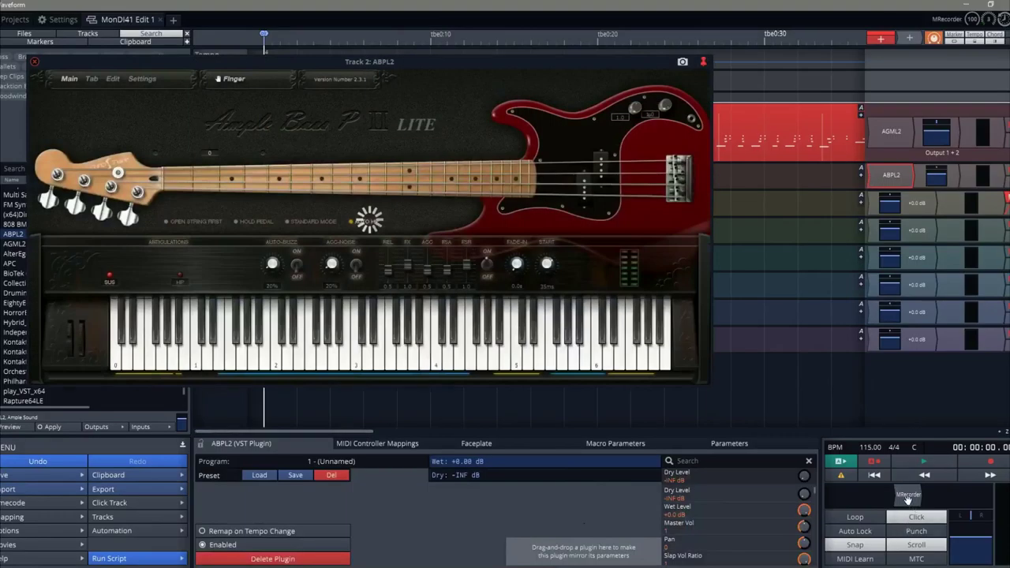
{"action": "double_click", "coordinate": [907, 495]}
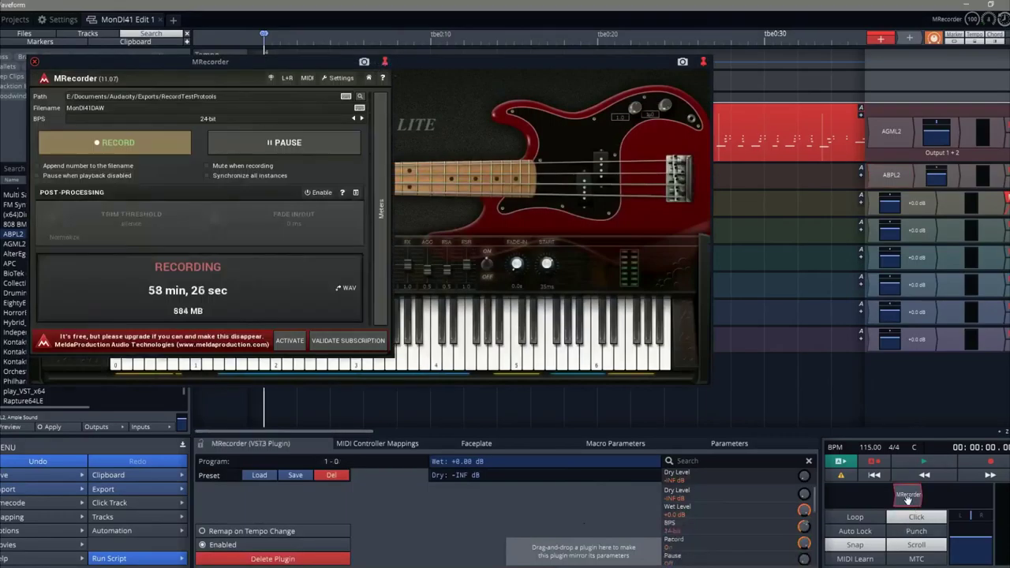
{"action": "left_click", "coordinate": [35, 63]}
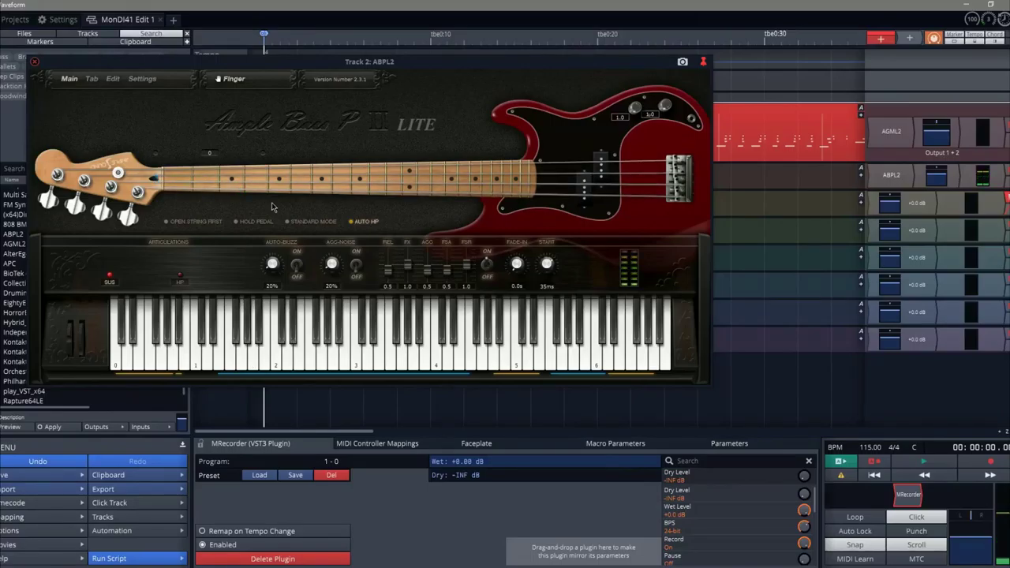
{"action": "left_click", "coordinate": [34, 63]}
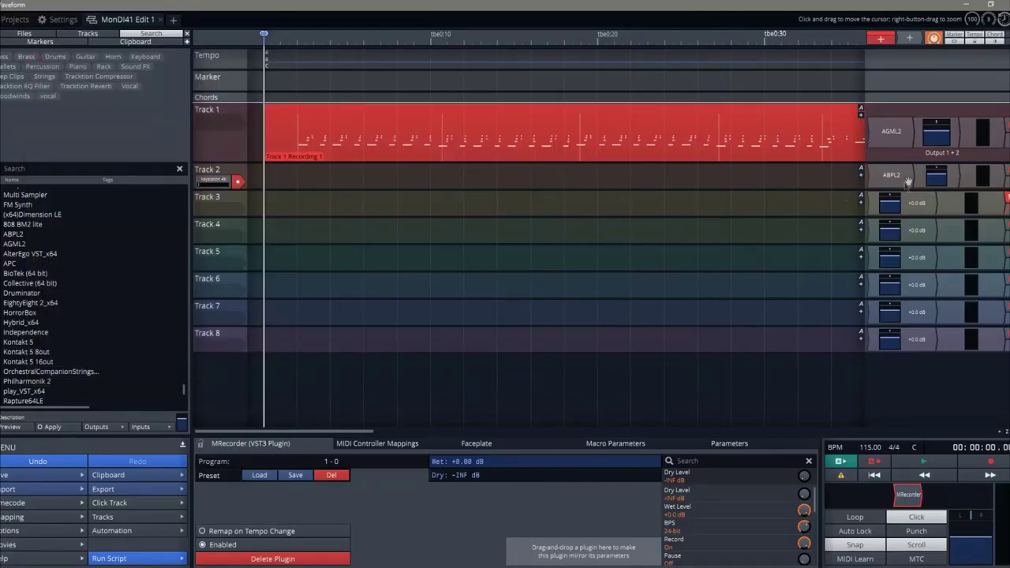
{"action": "right_click", "coordinate": [892, 187]}
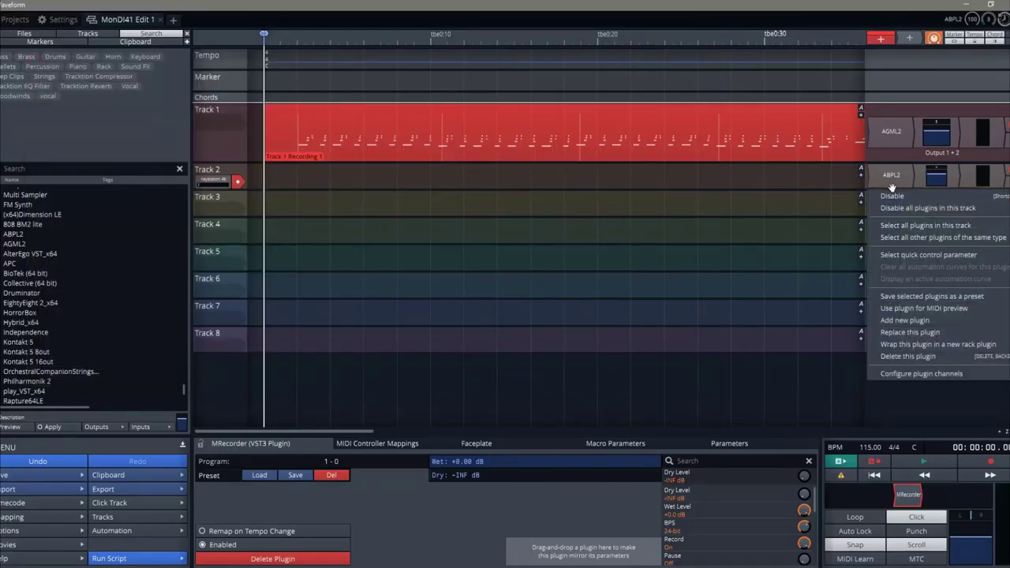
{"action": "left_click", "coordinate": [907, 356]}
Step: Find play_VST_x64 in the plugin list and add it to Track 2
{"action": "scroll", "coordinate": [30, 383], "scroll_direction": "down", "scroll_amount": 1}
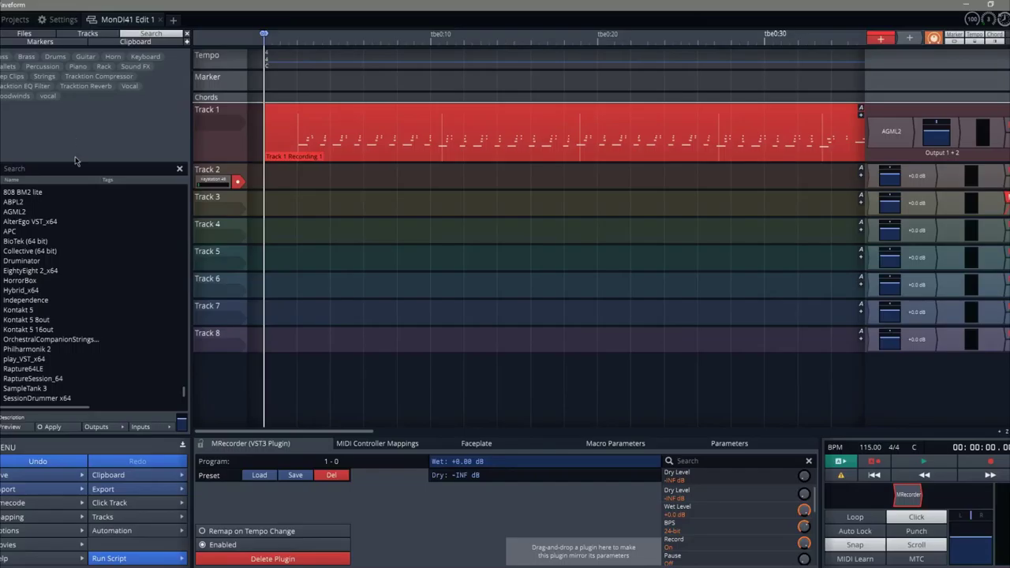
{"action": "left_click", "coordinate": [28, 478]}
{"action": "left_click", "coordinate": [37, 489]}
{"action": "scroll", "coordinate": [38, 265], "scroll_direction": "down", "scroll_amount": 1}
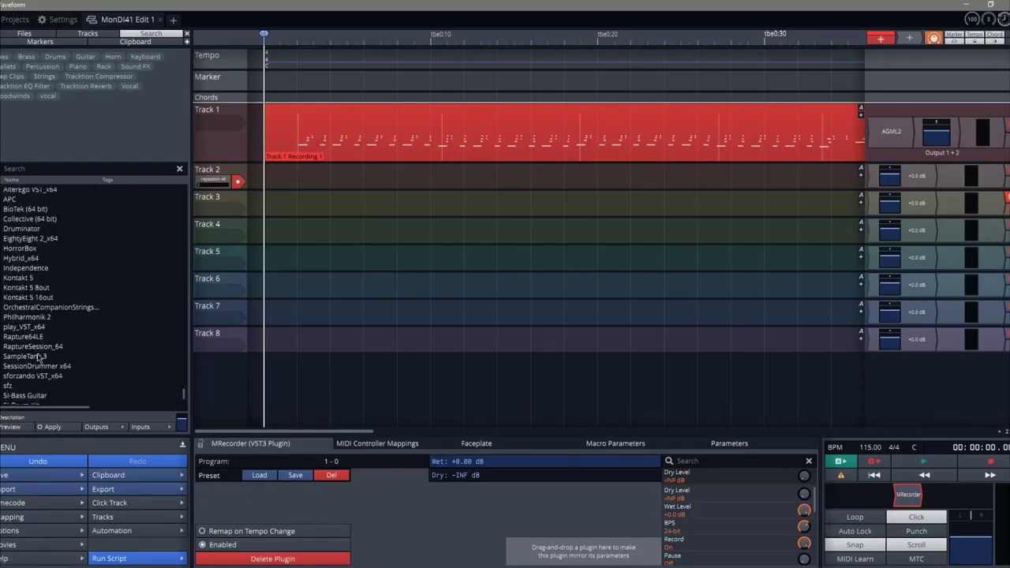
{"action": "left_click_drag", "start_coordinate": [28, 327], "coordinate": [558, 297]}
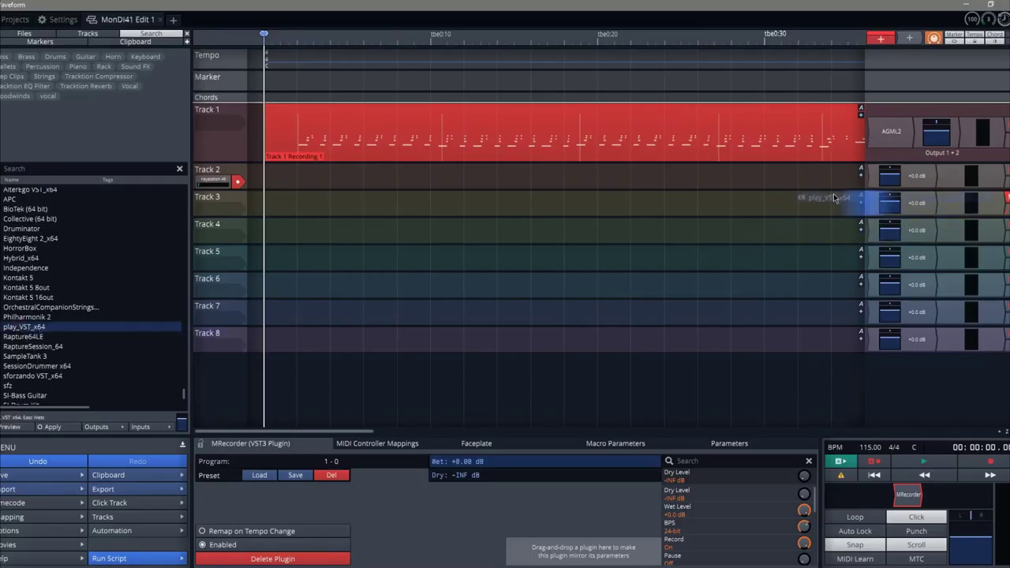
{"action": "left_click_drag", "start_coordinate": [830, 202], "coordinate": [864, 178]}
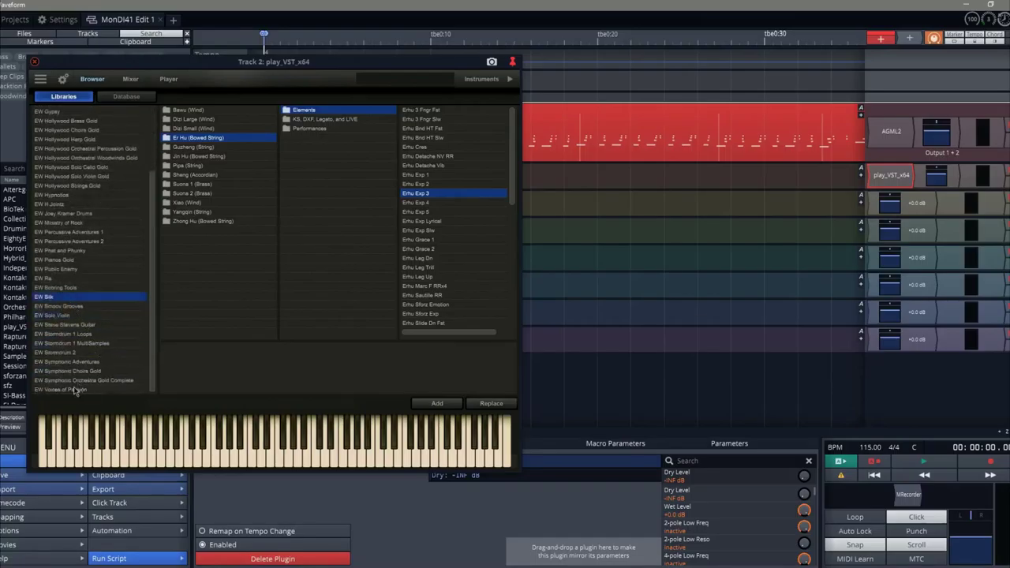
Step: Load SCB Pizz RR x3 from the short Solo Contrabass patches of EW Symphonic Orchestra Gold Complete's Gold Strings, and close the plugin window
{"action": "left_click", "coordinate": [78, 381]}
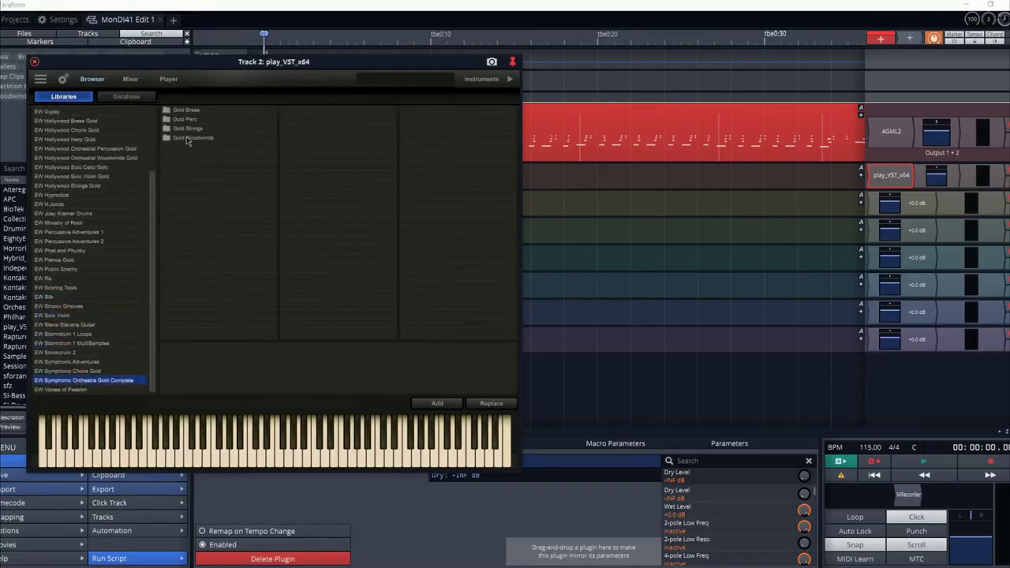
{"action": "left_click", "coordinate": [190, 128]}
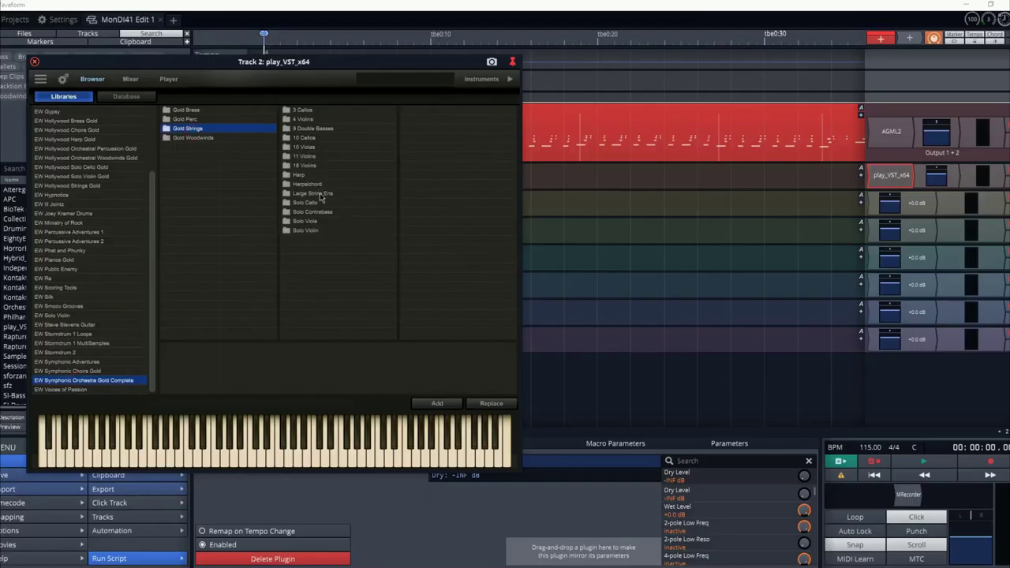
{"action": "left_click", "coordinate": [312, 213]}
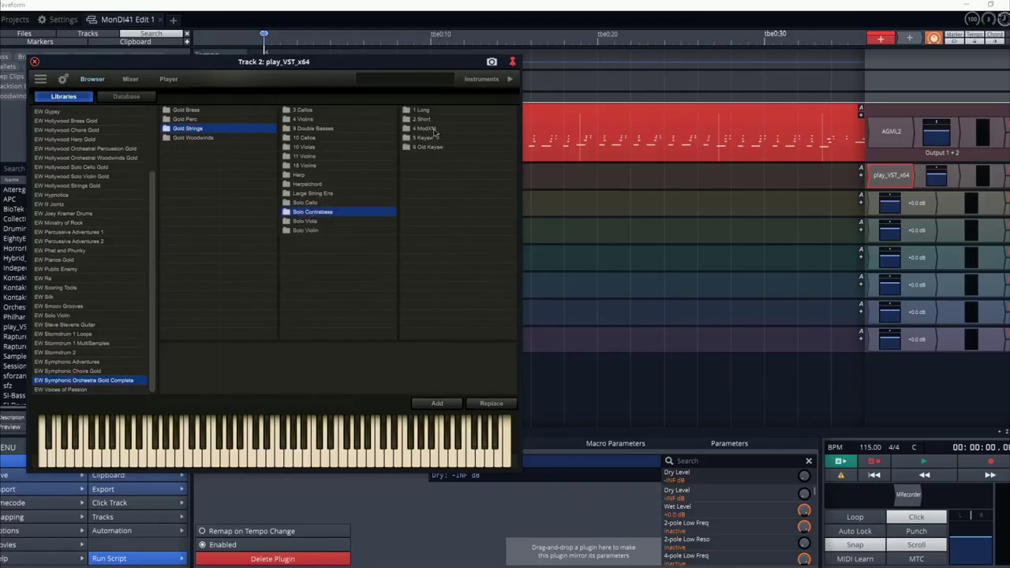
{"action": "left_click", "coordinate": [426, 119]}
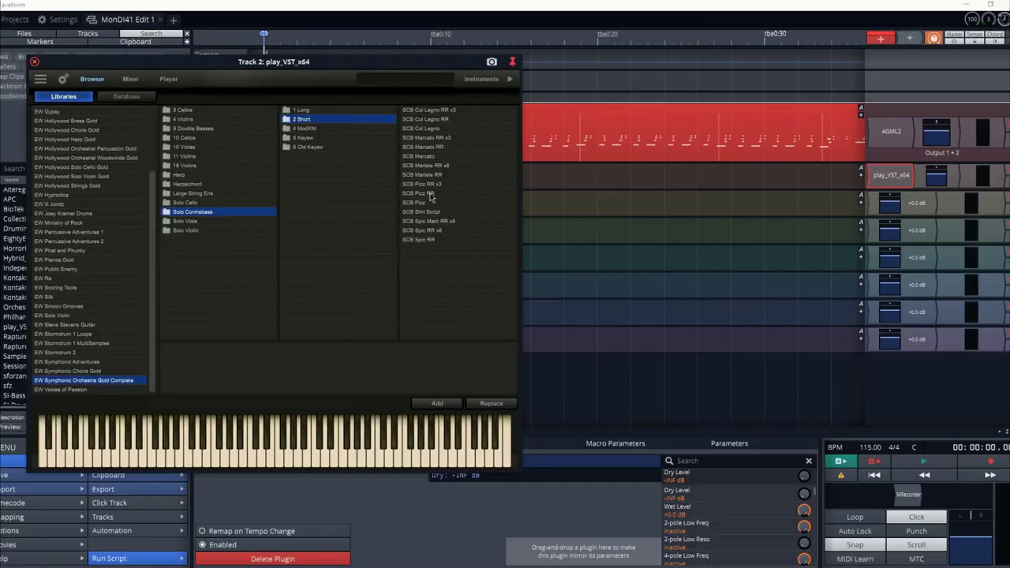
{"action": "double_click", "coordinate": [433, 184]}
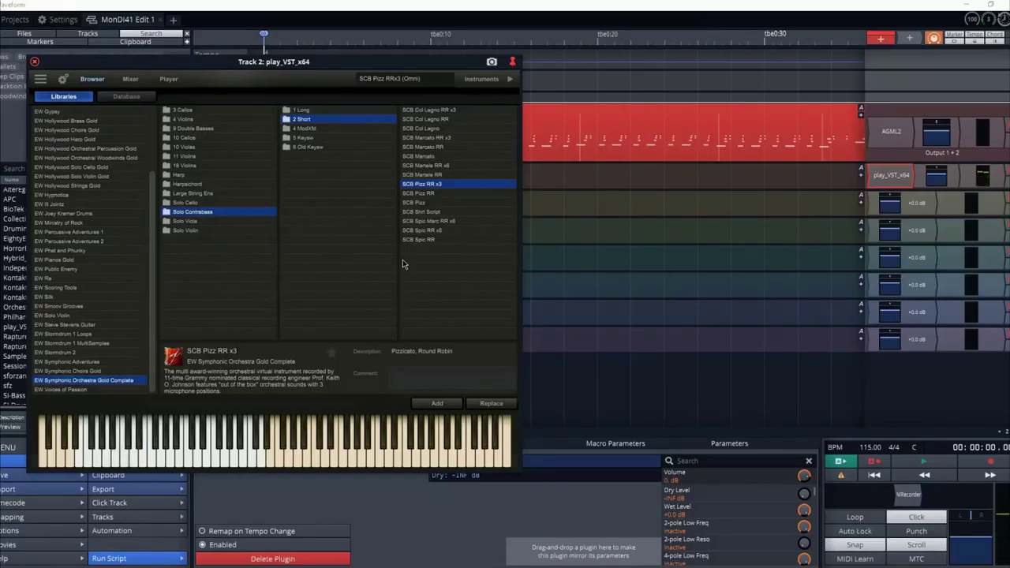
{"action": "left_click", "coordinate": [35, 61]}
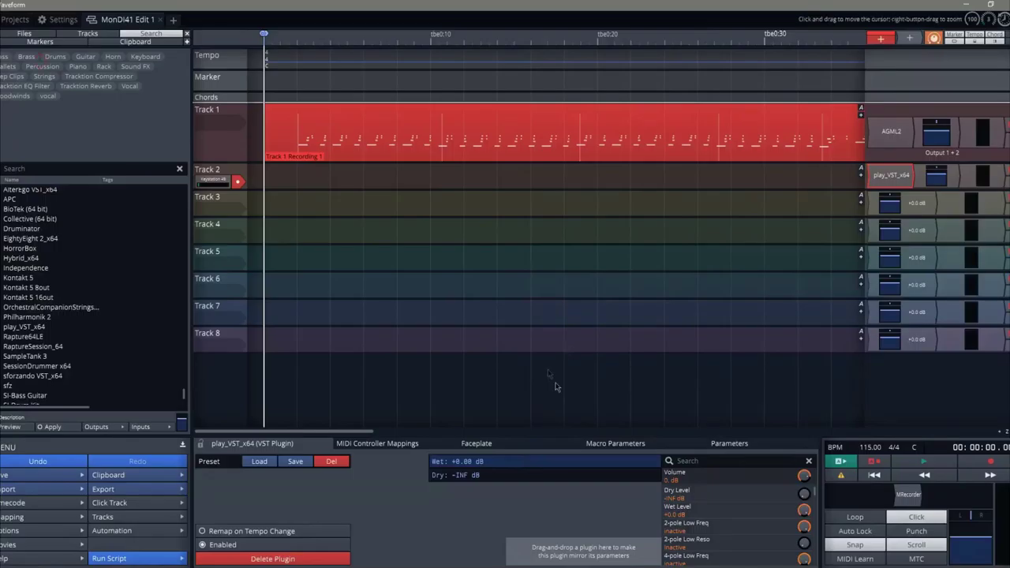
Step: Try a short contrabass take on Track 2, undo it, and return the cursor to the start of the edit
{"action": "key", "text": "r"}
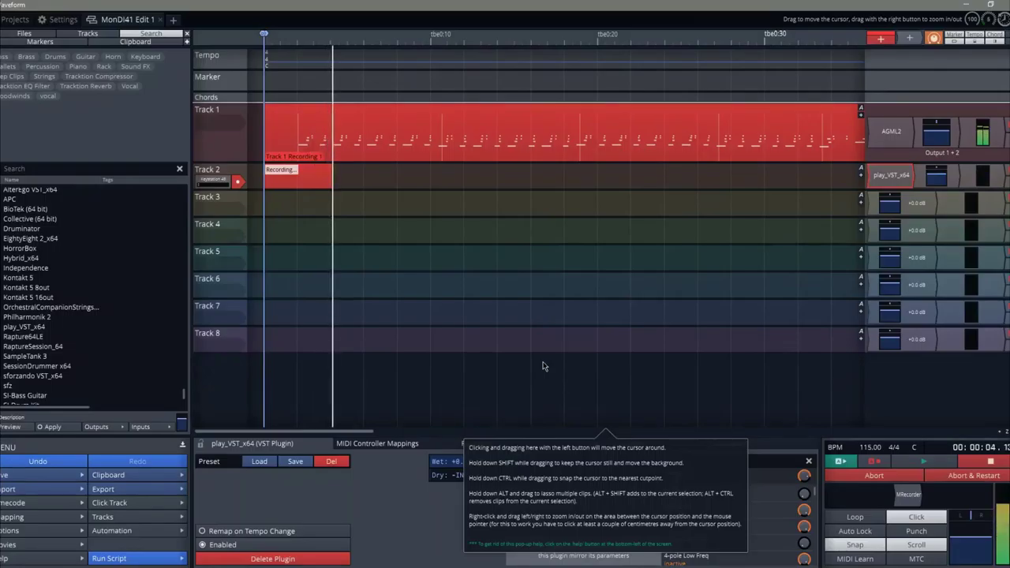
{"action": "key", "text": "space"}
{"action": "key", "text": "ctrl+z"}
{"action": "key", "text": "Home"}
Step: Try a full contrabass take of about 1:59 on Track 2, undo it, and rewind to the start
{"action": "key", "text": "r"}
{"action": "mouse_move", "coordinate": [634, 362]}
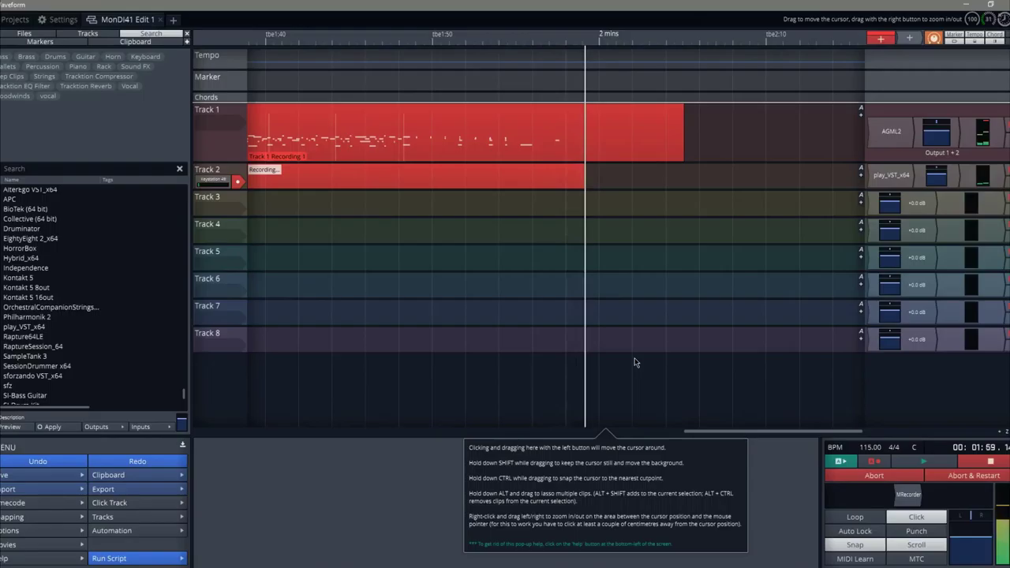
{"action": "key", "text": "space"}
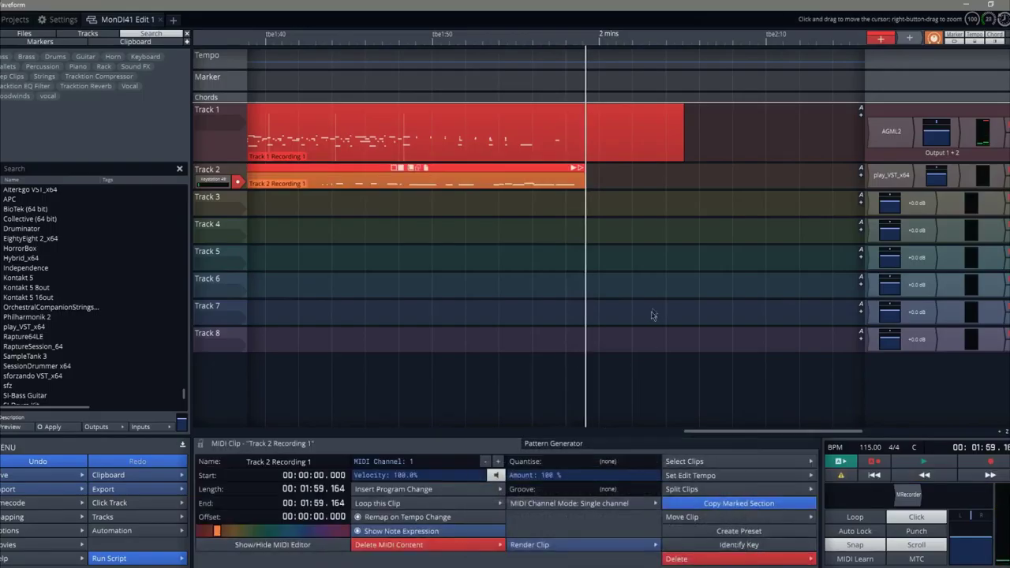
{"action": "key", "text": "ctrl+z"}
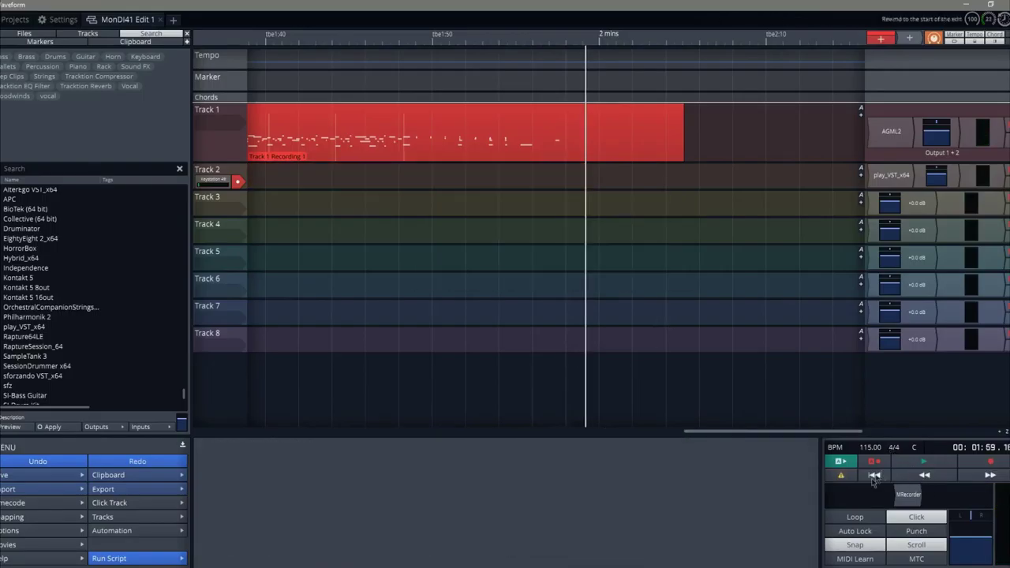
{"action": "left_click", "coordinate": [873, 477]}
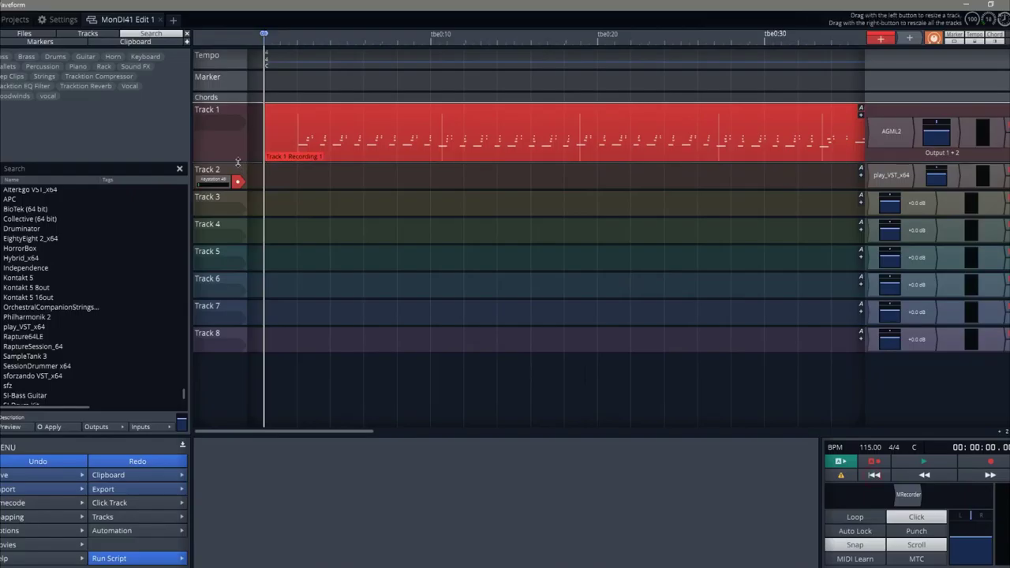
Step: Increase the height of Track 1, and record and delete a trial take of about 8 seconds on Track 2
{"action": "left_click_drag", "start_coordinate": [243, 162], "coordinate": [243, 193]}
{"action": "key", "text": "r"}
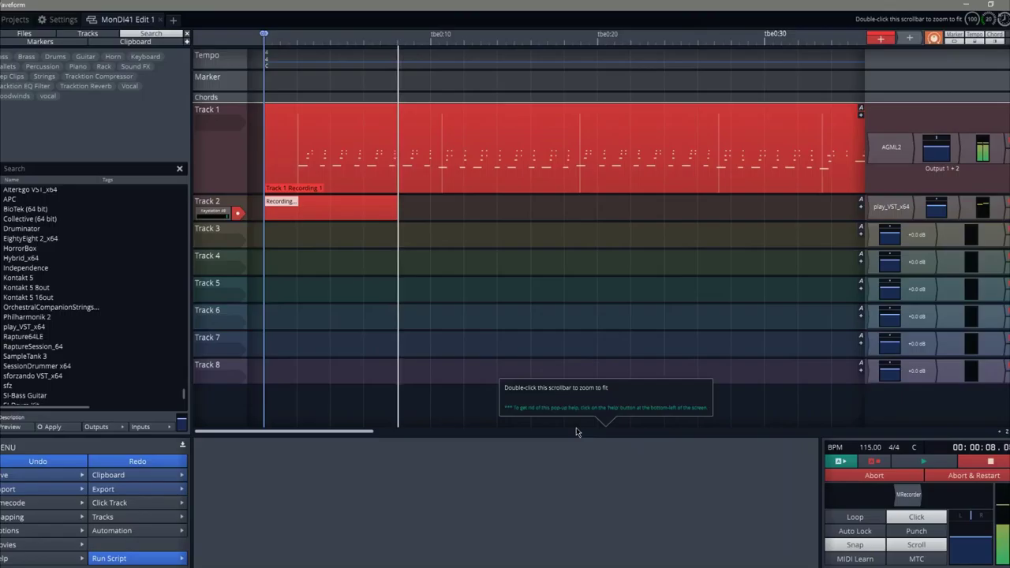
{"action": "key", "text": "space"}
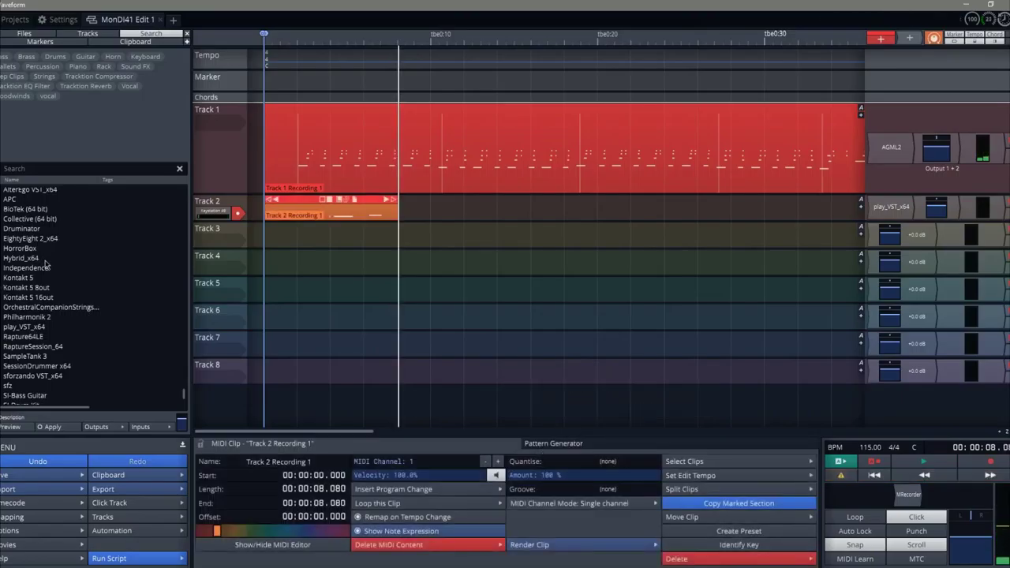
{"action": "key", "text": "Delete"}
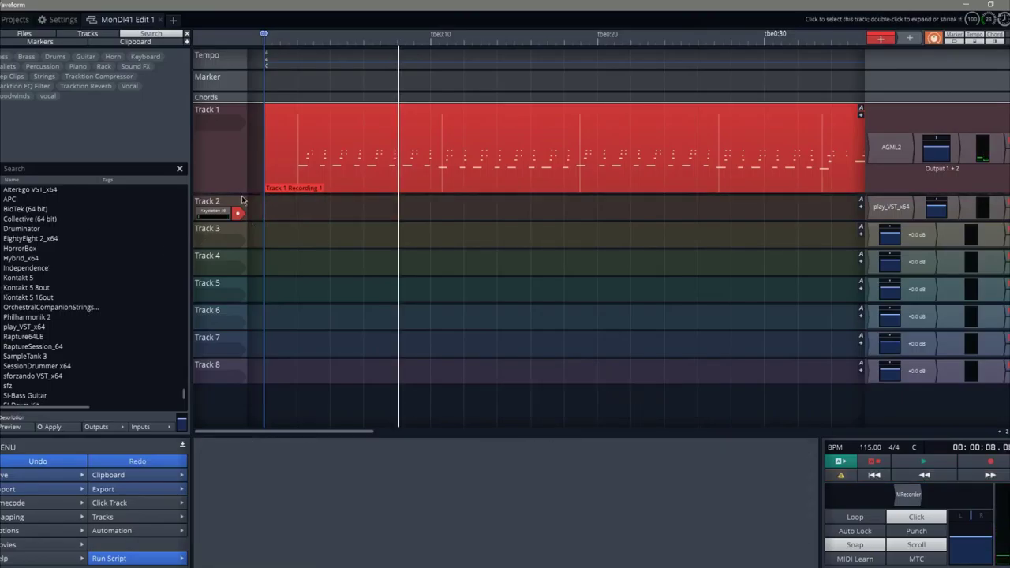
{"action": "mouse_move", "coordinate": [240, 197]}
{"action": "left_mouse_down"}
{"action": "mouse_move", "coordinate": [237, 262]}
{"action": "mouse_move", "coordinate": [251, 199]}
{"action": "left_mouse_up"}
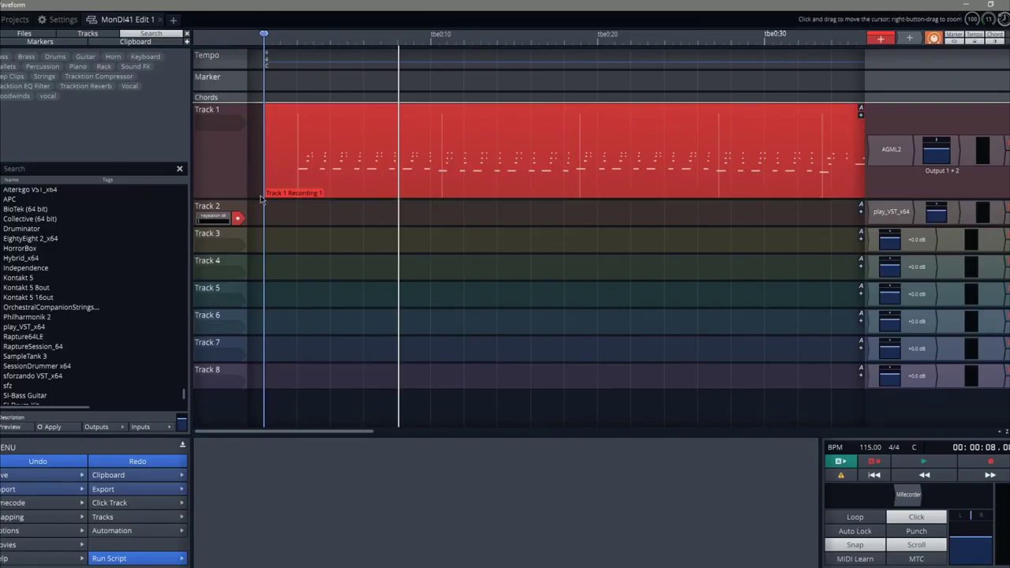
Step: Rehearse the bass part against Track 1 from the start, and record a take of about 2:01 on Track 2
{"action": "key", "text": "space"}
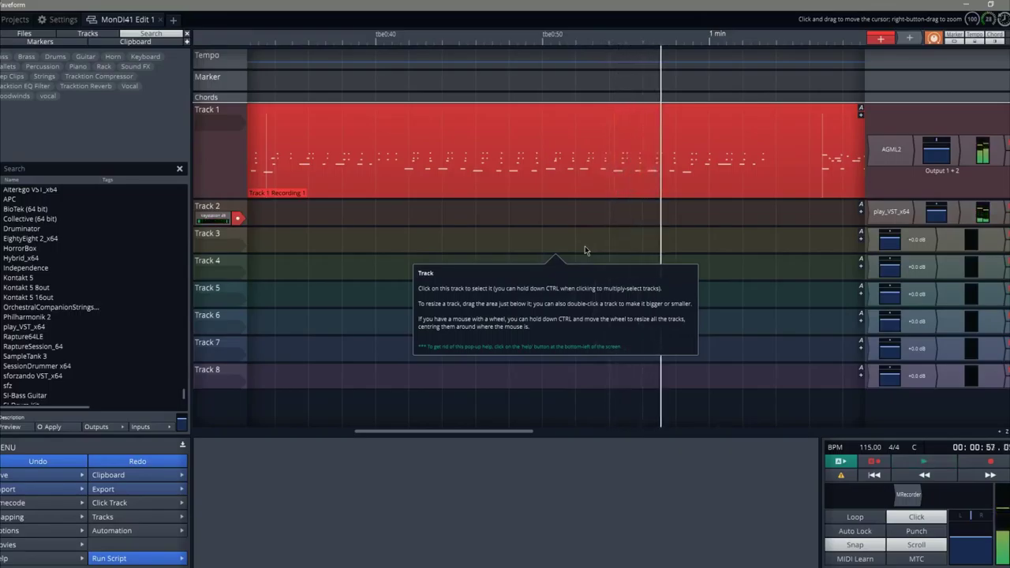
{"action": "left_click", "coordinate": [874, 475]}
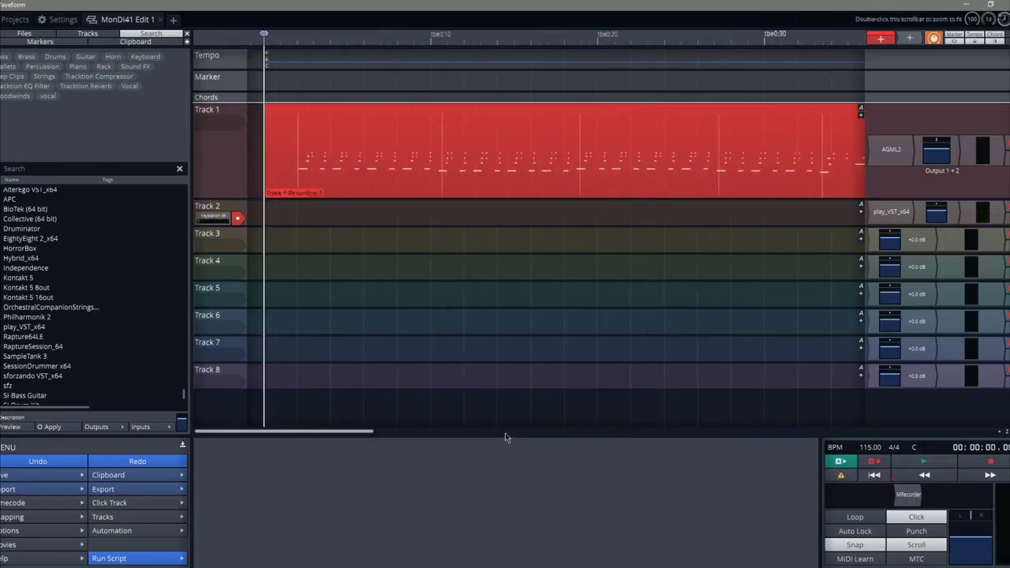
{"action": "key", "text": "r"}
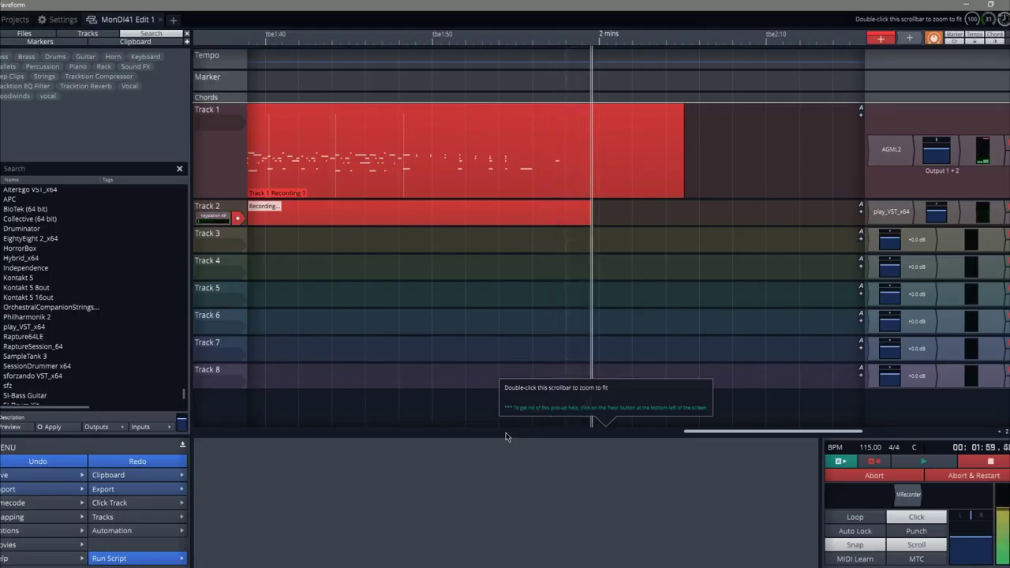
{"action": "key", "text": "space"}
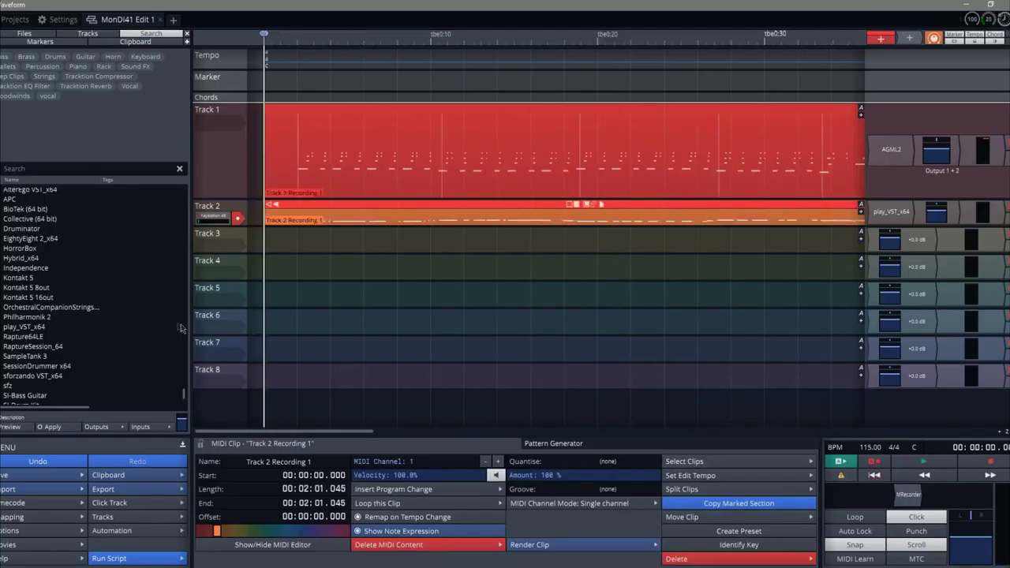
Step: Move the Keystation 49 input to Track 3 and add the Kontakt 5 plugin to that track
{"action": "left_click_drag", "start_coordinate": [213, 217], "coordinate": [220, 241]}
{"action": "left_click_drag", "start_coordinate": [20, 280], "coordinate": [865, 246]}
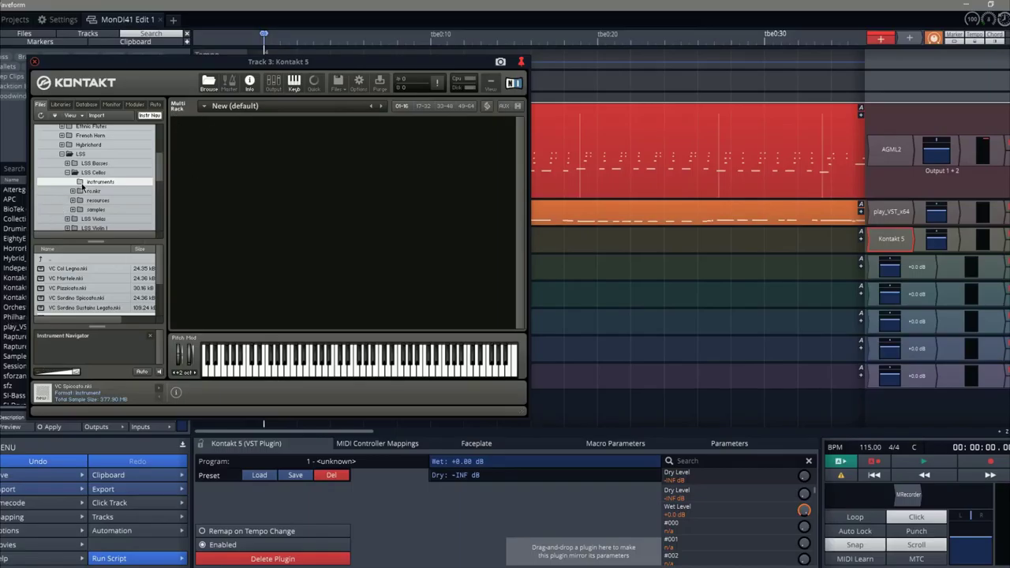
Step: Browse the Kontakt file tree through LSS and LSS Solo to the Solo Violin instruments folder
{"action": "scroll", "coordinate": [100, 177], "scroll_direction": "up", "scroll_amount": 1}
{"action": "scroll", "coordinate": [100, 180], "scroll_direction": "down", "scroll_amount": 2}
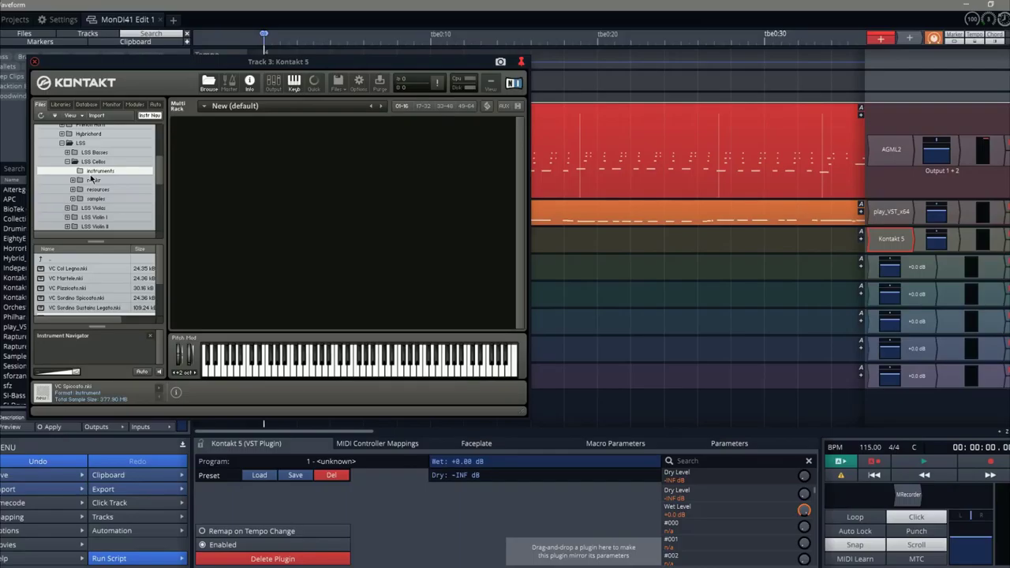
{"action": "scroll", "coordinate": [87, 177], "scroll_direction": "up", "scroll_amount": 3}
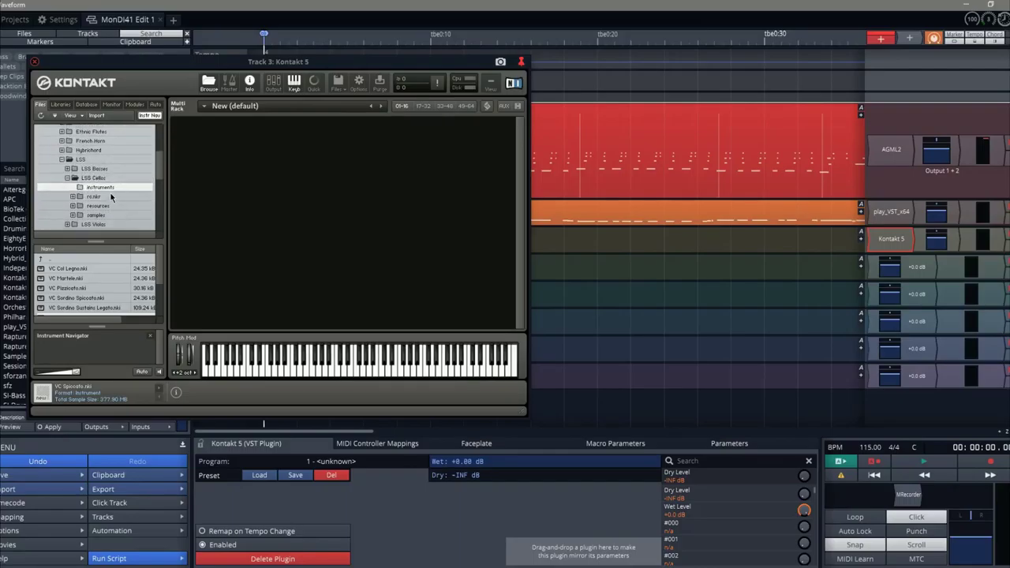
{"action": "scroll", "coordinate": [99, 198], "scroll_direction": "down", "scroll_amount": 4}
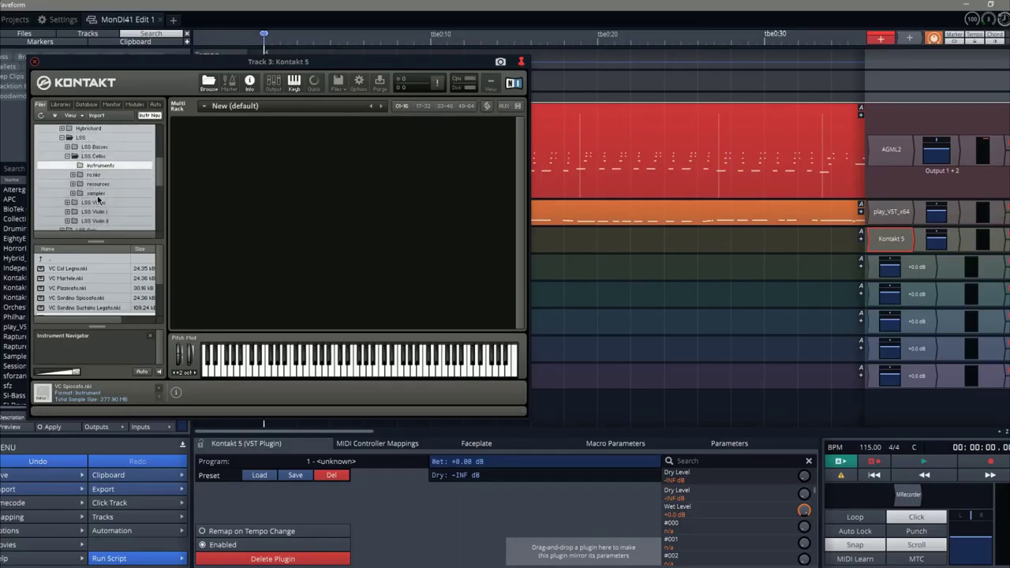
{"action": "left_click", "coordinate": [61, 219]}
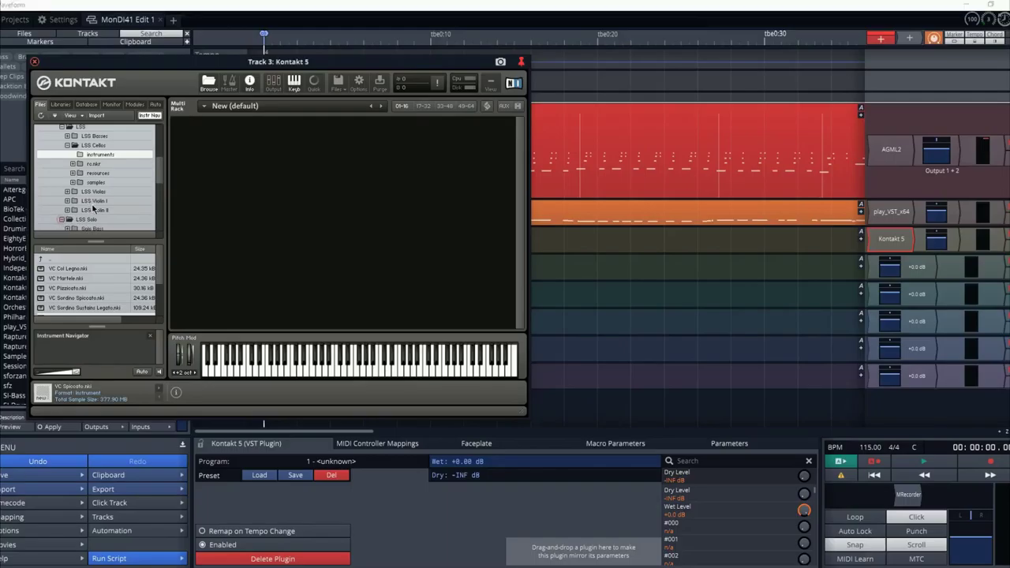
{"action": "scroll", "coordinate": [98, 205], "scroll_direction": "down", "scroll_amount": 5}
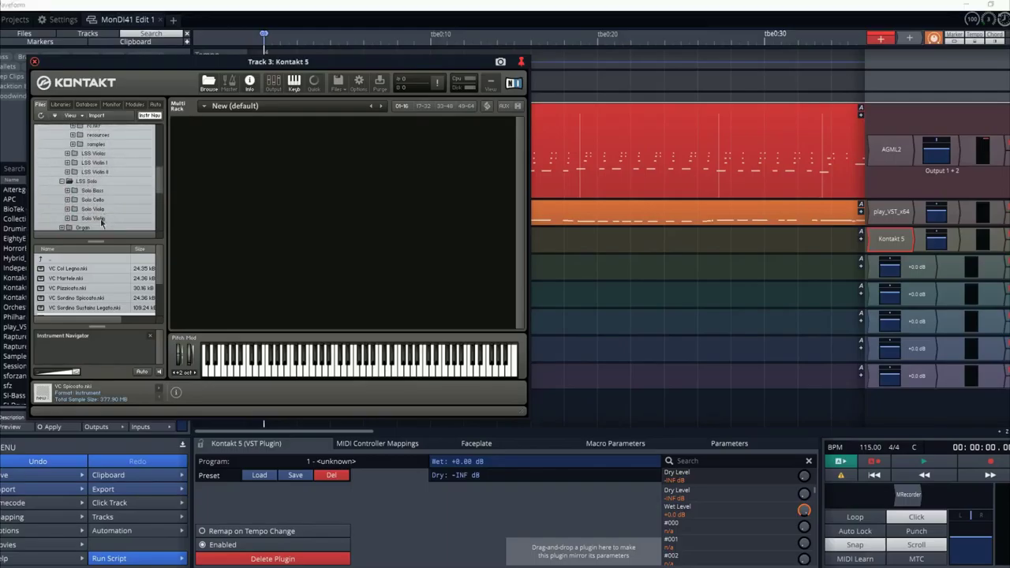
{"action": "left_click", "coordinate": [100, 220]}
{"action": "left_click", "coordinate": [45, 272]}
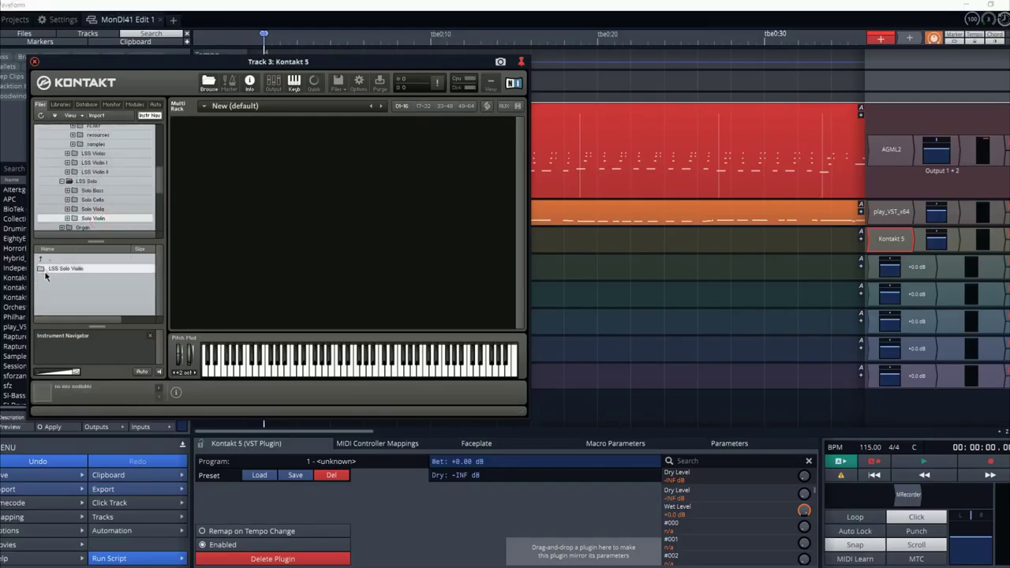
{"action": "double_click", "coordinate": [63, 269]}
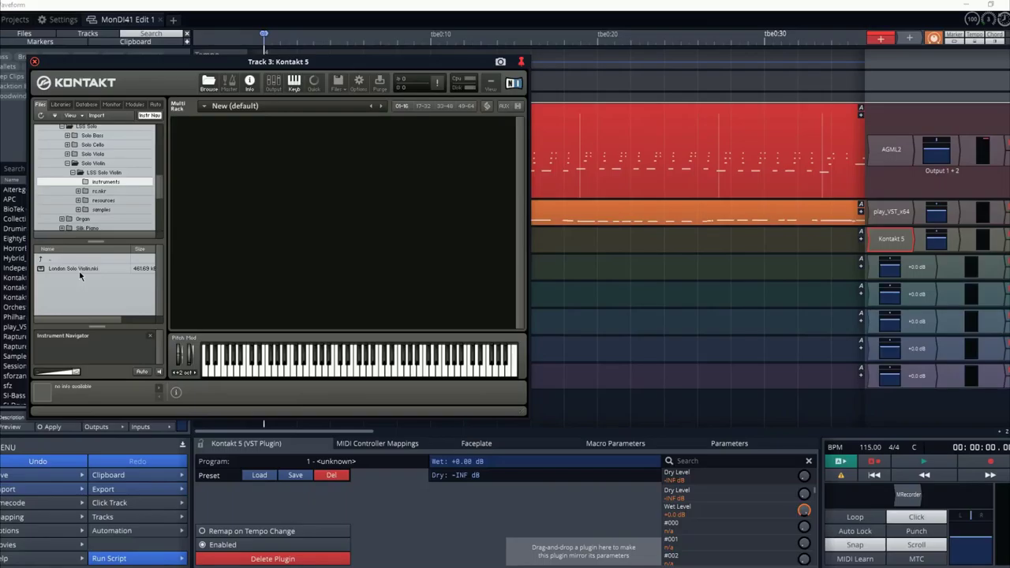
Step: Delete Kontakt 5 from Track 3 and add the play_VST_x64 plugin in its place
{"action": "left_click", "coordinate": [34, 60]}
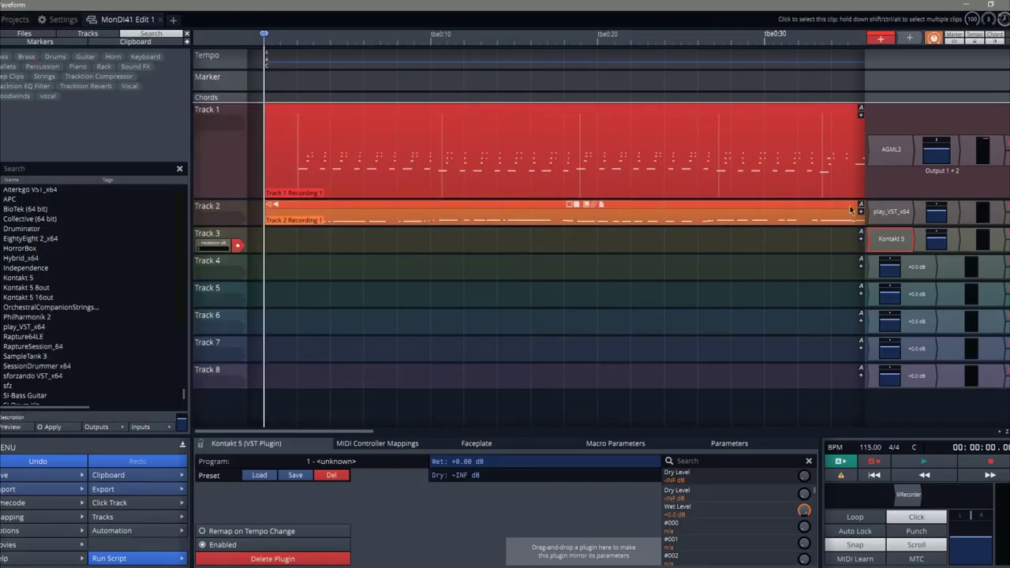
{"action": "right_click", "coordinate": [920, 239]}
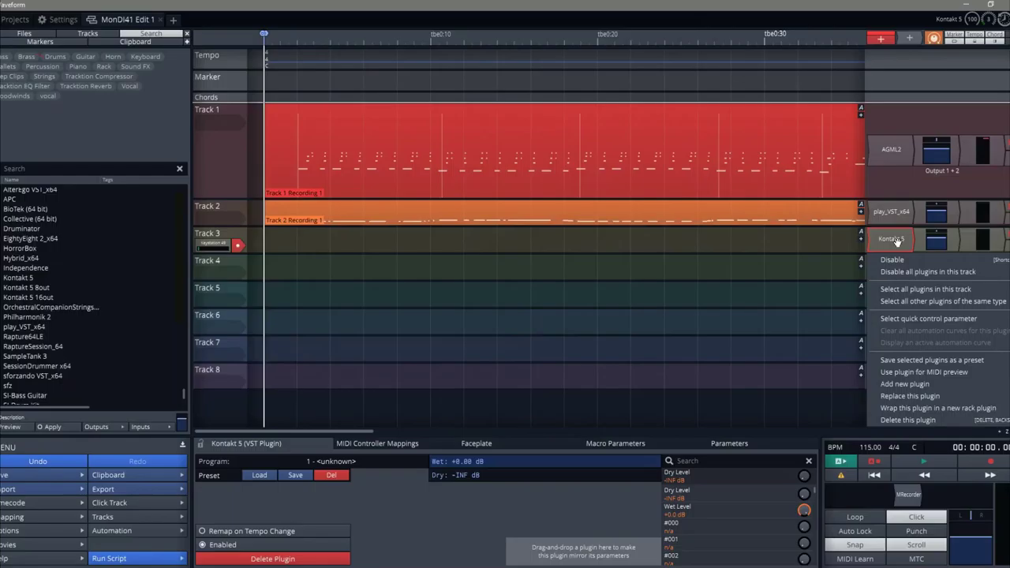
{"action": "left_click", "coordinate": [911, 420]}
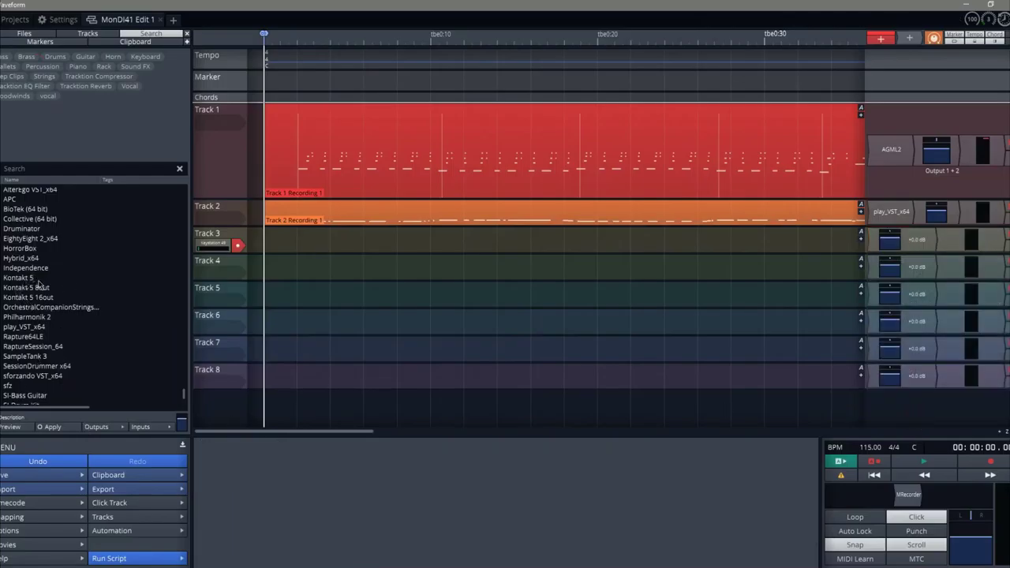
{"action": "left_click_drag", "start_coordinate": [23, 327], "coordinate": [868, 241]}
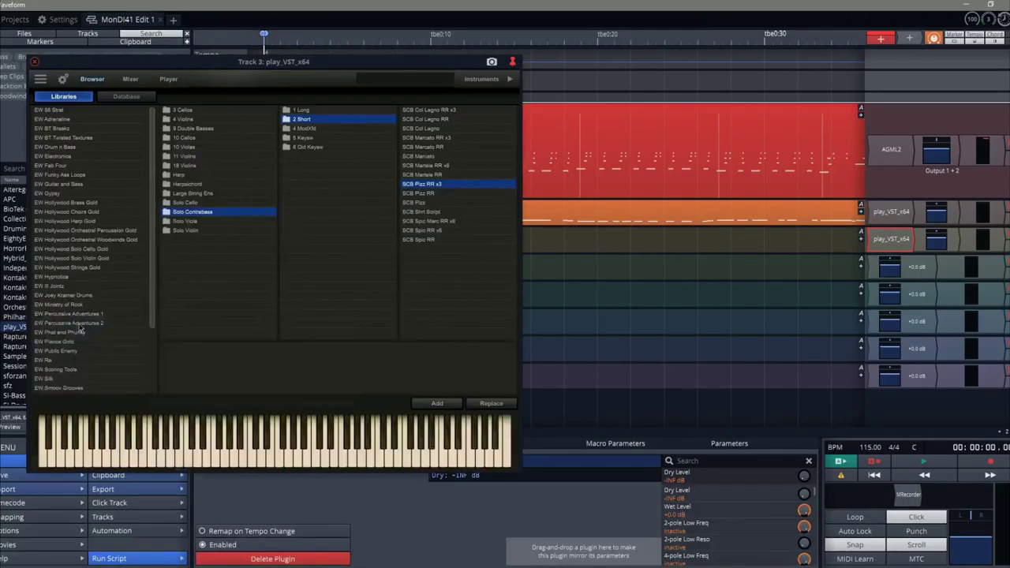
Step: Open the EW Hollywood Solo Violin Gold library and audition Solo Violin Lyr Mte Solo and Solo Violin Lyr Mte from the 02 Long folder
{"action": "left_click", "coordinate": [82, 260]}
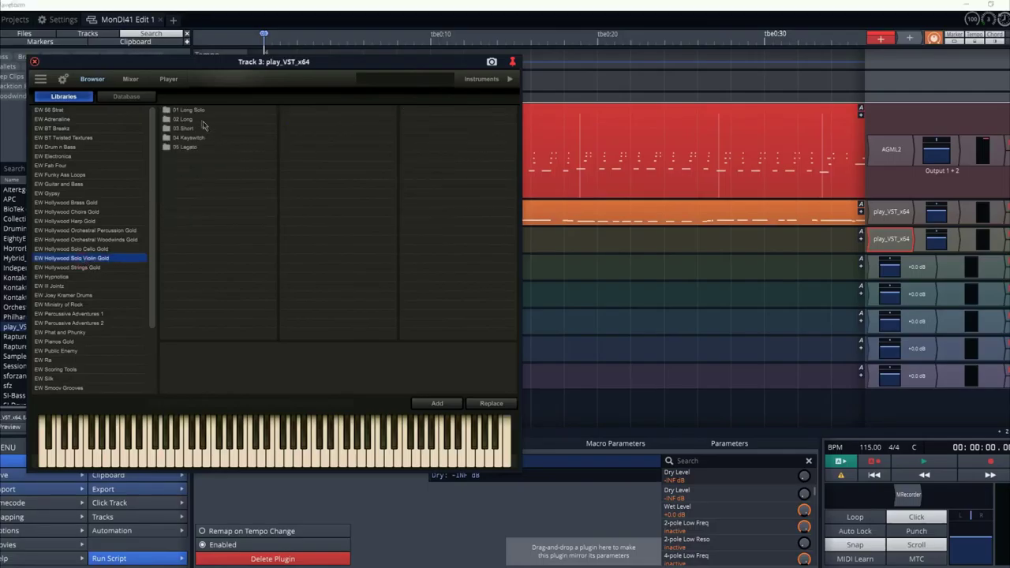
{"action": "left_click", "coordinate": [197, 112]}
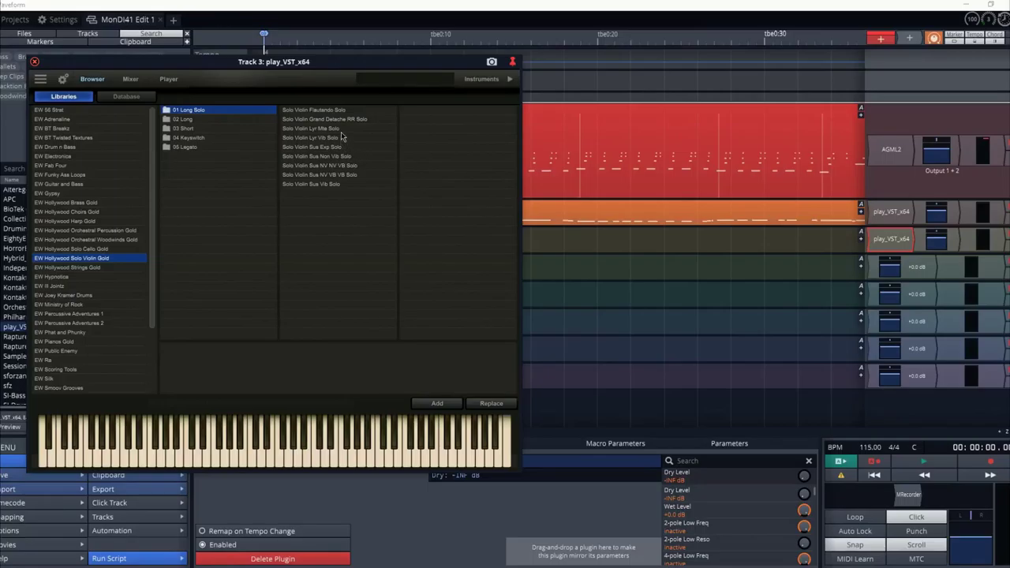
{"action": "left_click", "coordinate": [333, 130]}
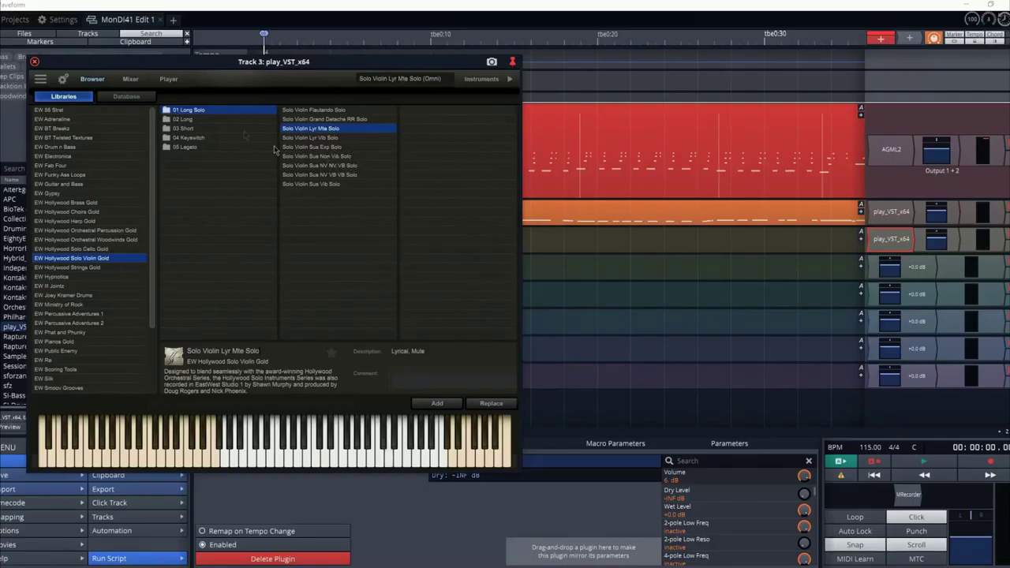
{"action": "left_click", "coordinate": [190, 119]}
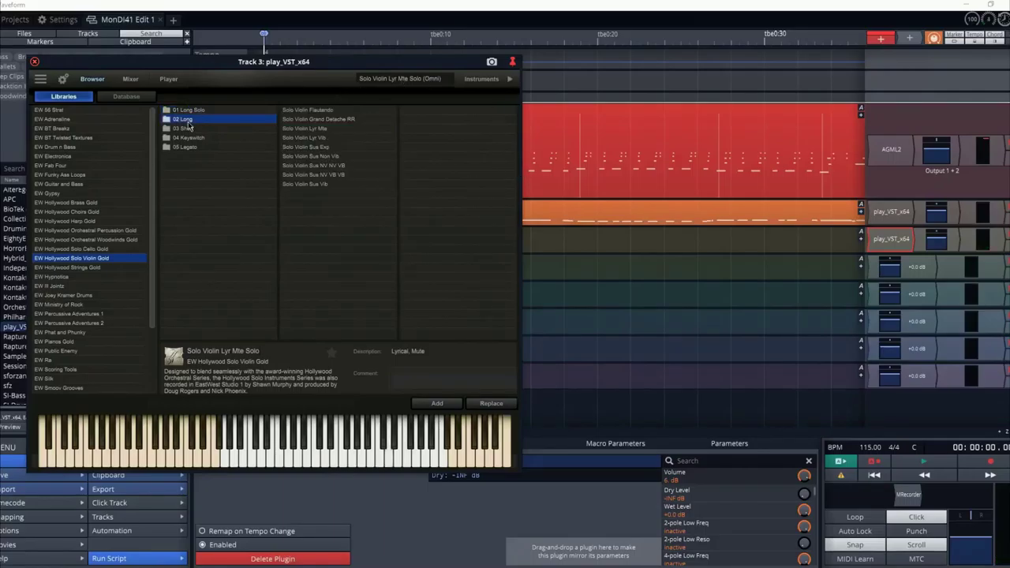
{"action": "left_click", "coordinate": [328, 129]}
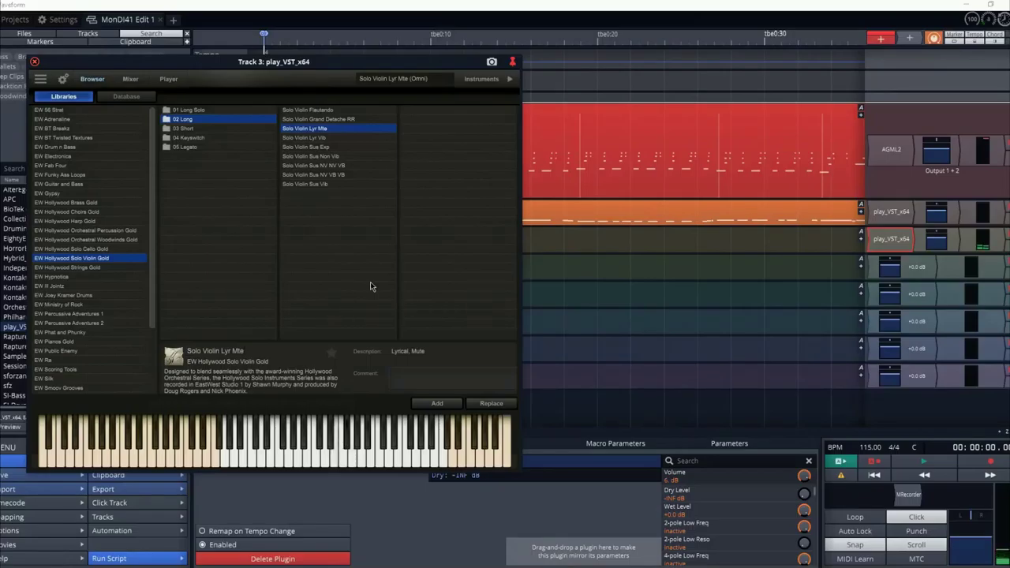
Step: Compare the Sus Exp, Grand Detache RR and Sus NV NV VB patches, and load Solo Violin Sus Exp for Track 3
{"action": "left_click", "coordinate": [315, 147]}
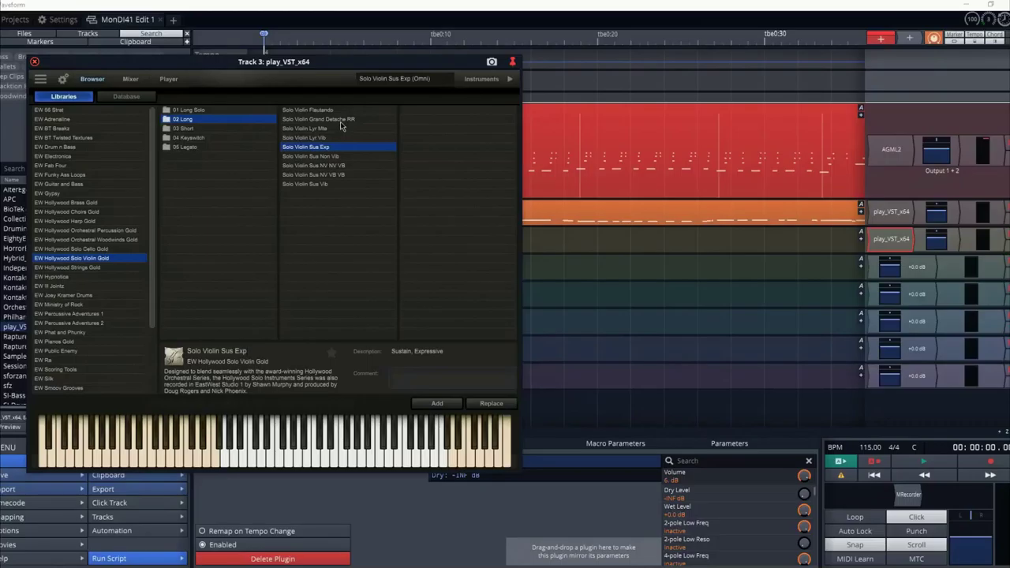
{"action": "left_click", "coordinate": [341, 120]}
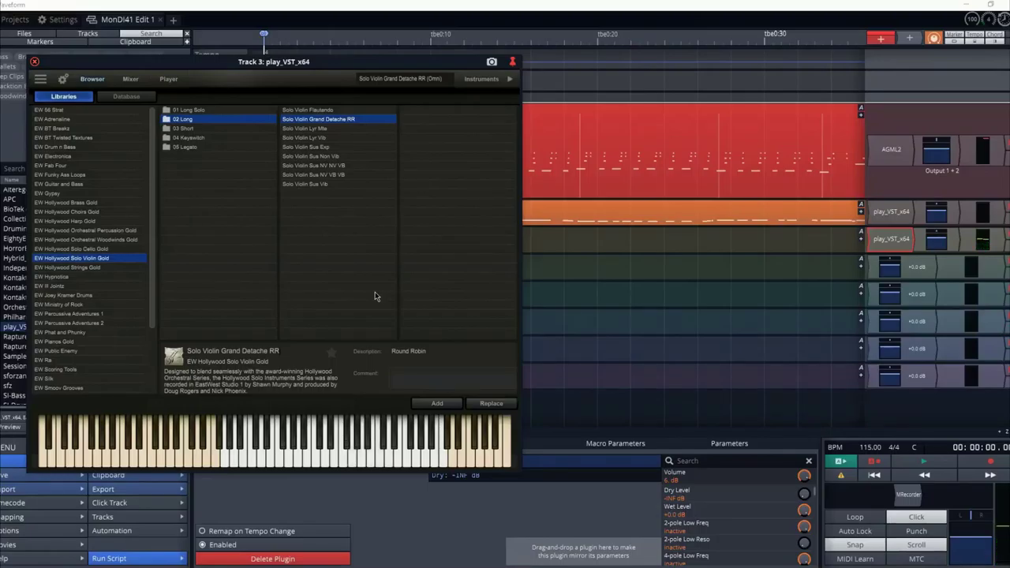
{"action": "left_click", "coordinate": [307, 166]}
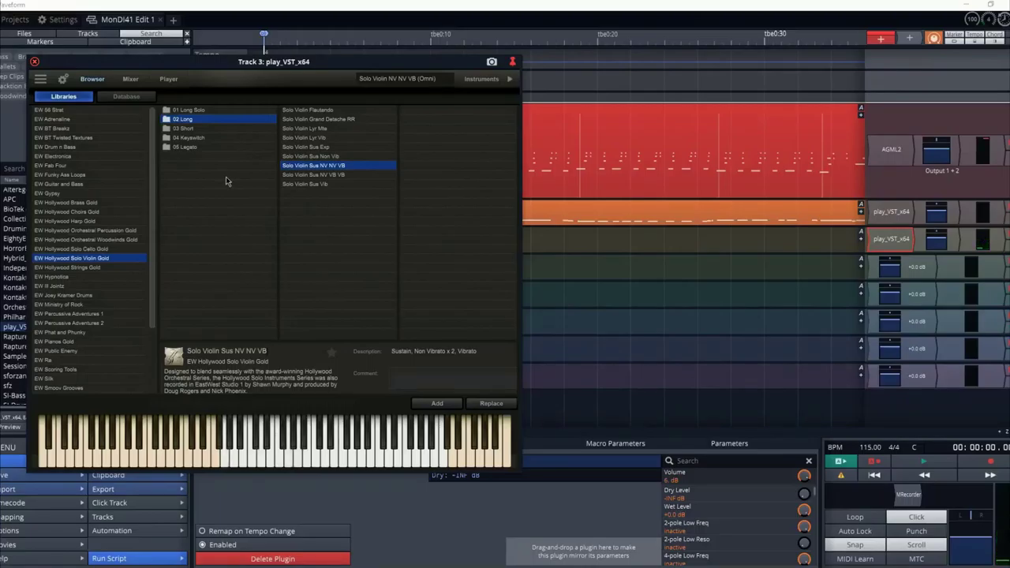
{"action": "left_click", "coordinate": [325, 148]}
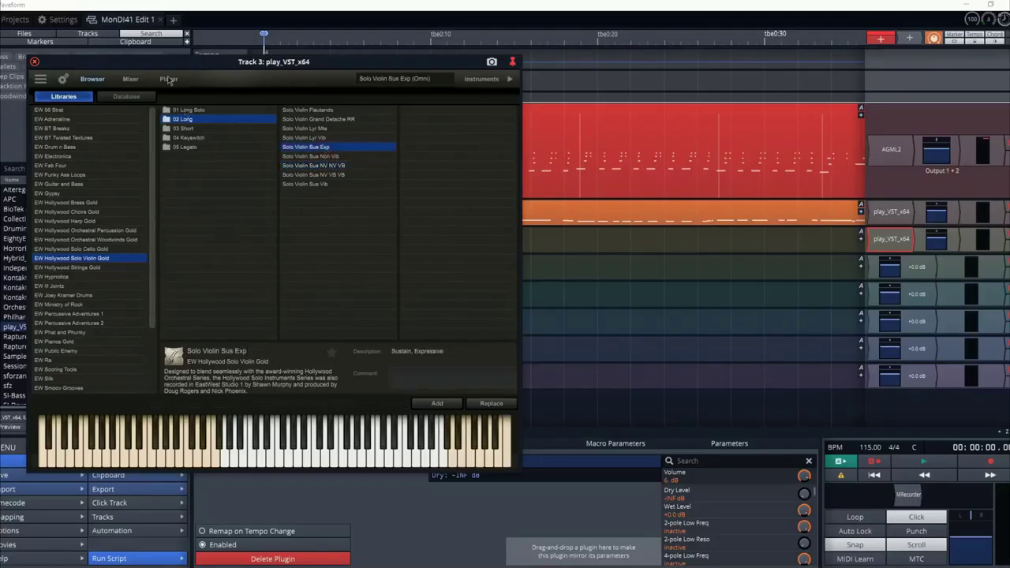
{"action": "left_click", "coordinate": [35, 61]}
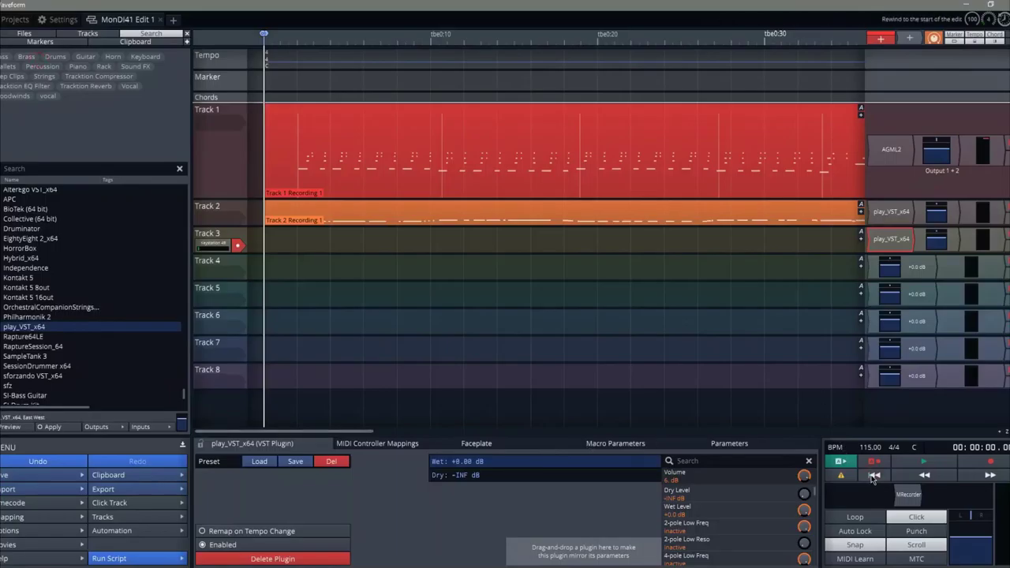
Step: Record a solo violin take of about 2:03 on Track 3 and rewind to the start
{"action": "key", "text": "r"}
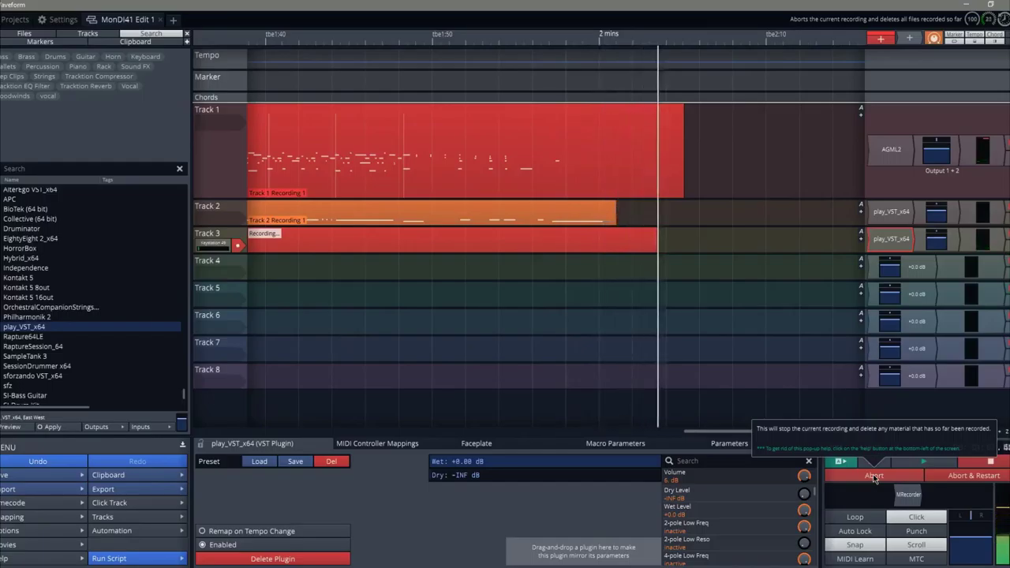
{"action": "key", "text": "space"}
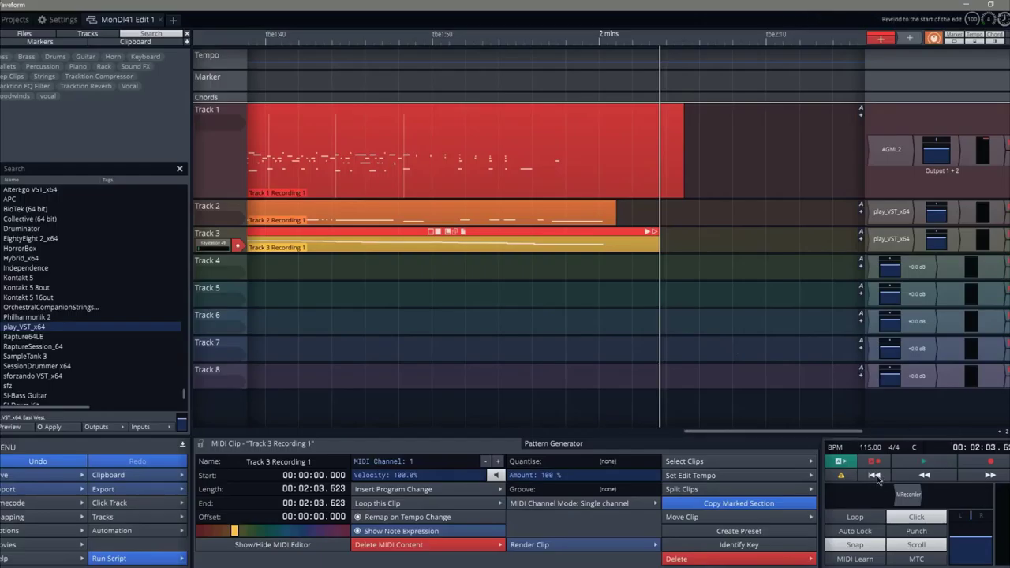
{"action": "left_click", "coordinate": [875, 475]}
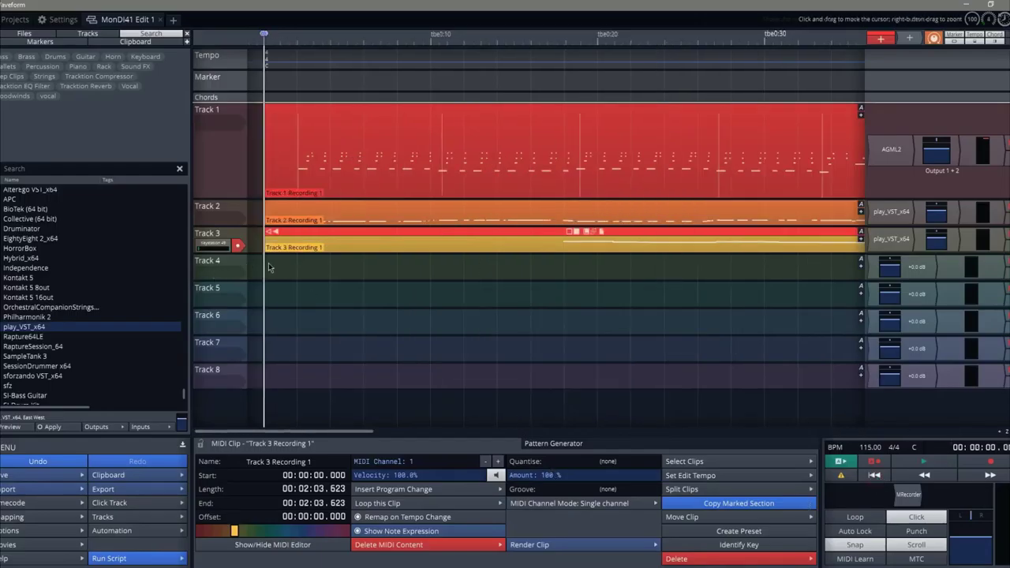
Step: Play the Track 3 recording in the MIDI editor up to about 1:07 and check its notes
{"action": "double_click", "coordinate": [382, 244]}
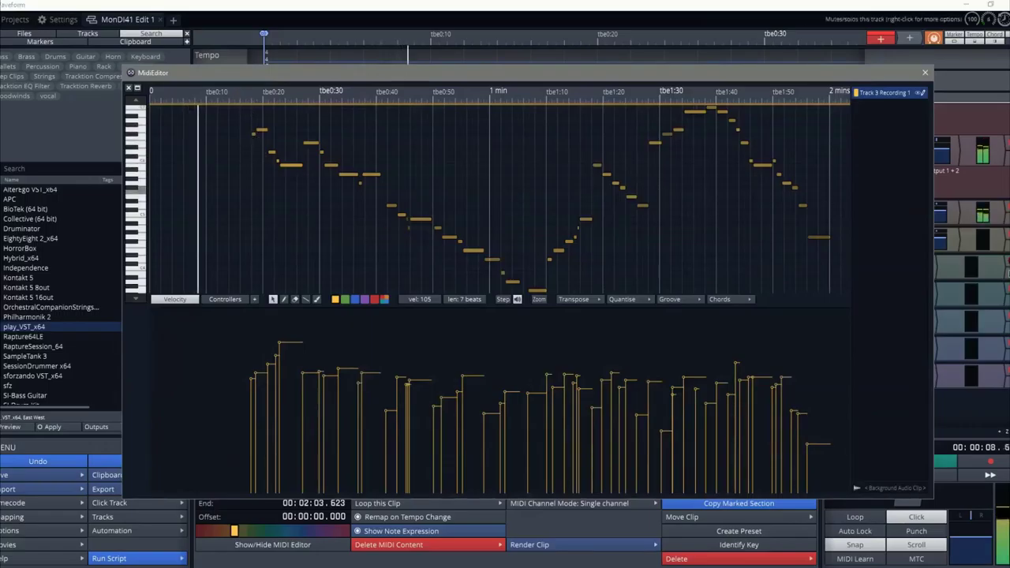
{"action": "left_click", "coordinate": [358, 292]}
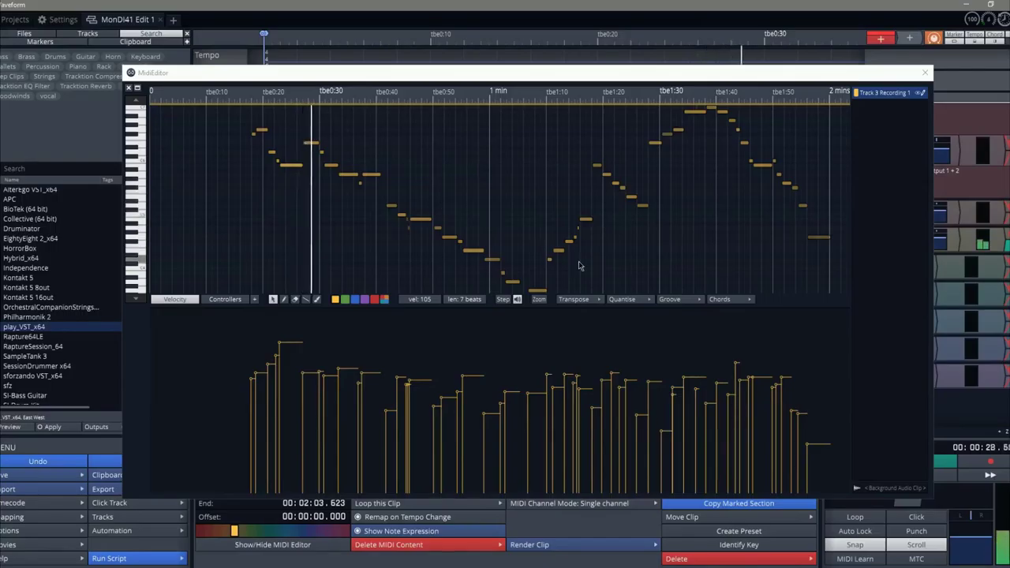
{"action": "scroll", "coordinate": [528, 240], "scroll_direction": "up", "scroll_amount": 1}
{"action": "scroll", "coordinate": [527, 240], "scroll_direction": "up", "scroll_amount": 2}
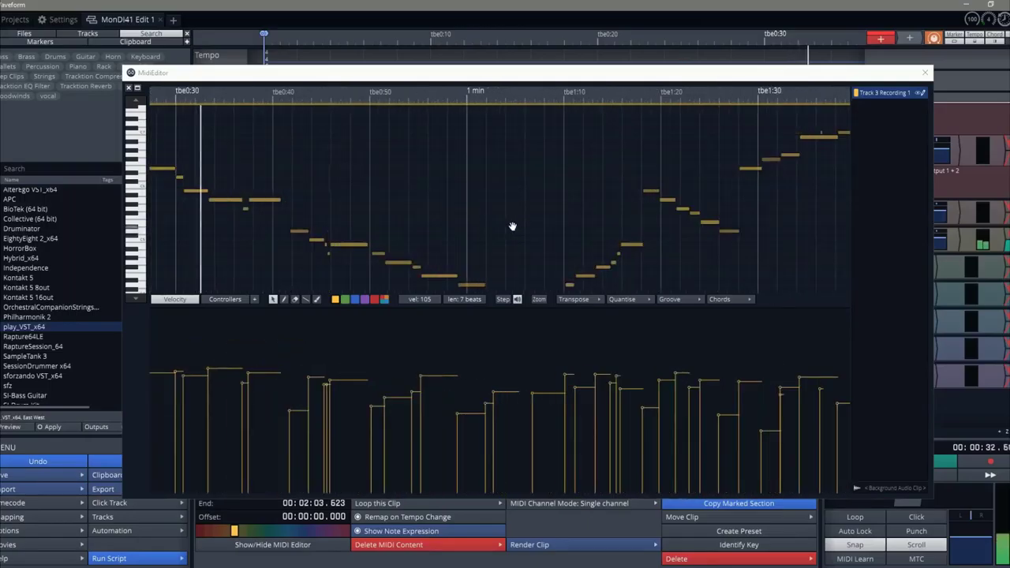
{"action": "scroll", "coordinate": [513, 227], "scroll_direction": "down", "scroll_amount": 1}
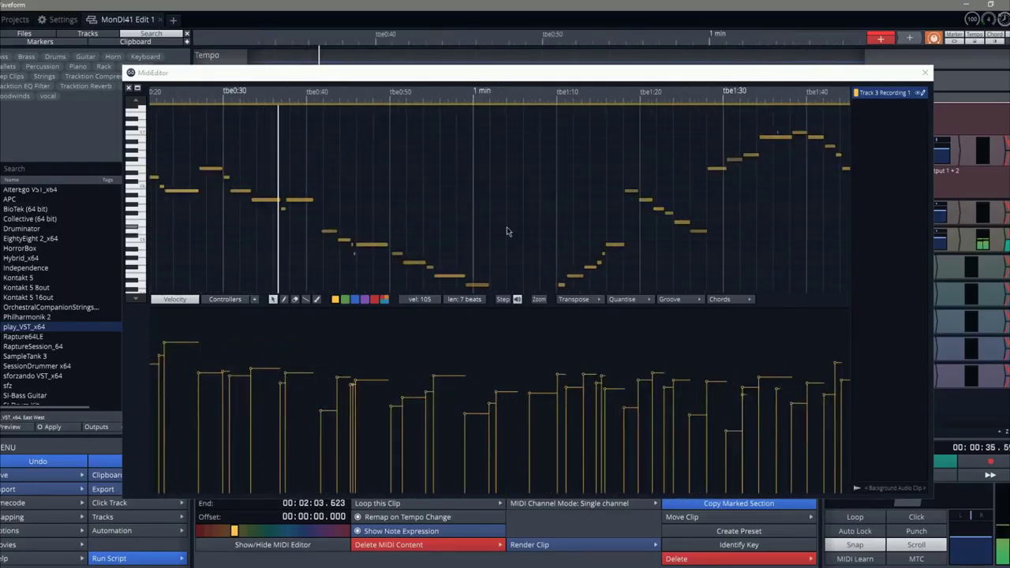
{"action": "scroll", "coordinate": [508, 230], "scroll_direction": "down", "scroll_amount": 2}
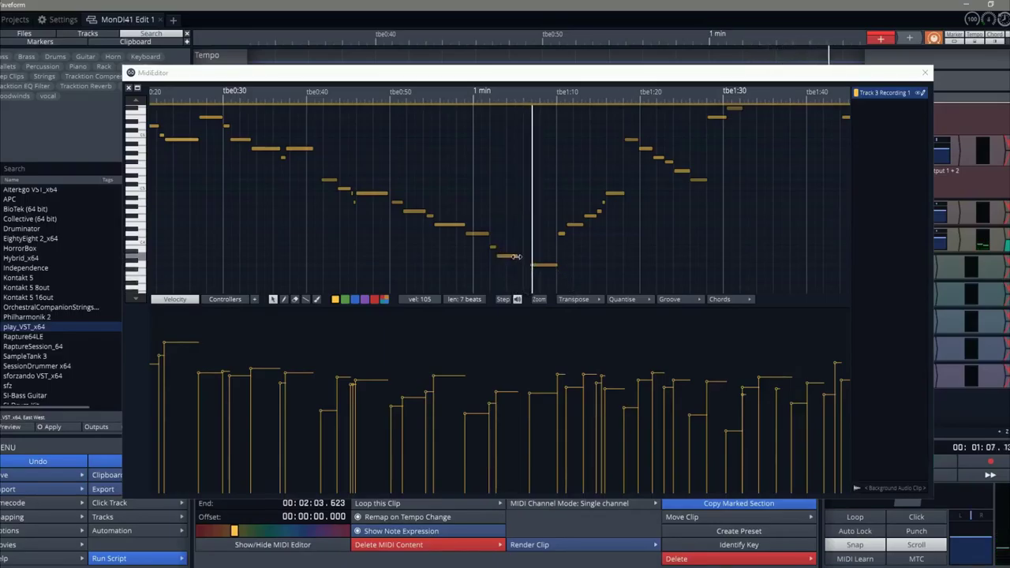
{"action": "scroll", "coordinate": [514, 257], "scroll_direction": "up", "scroll_amount": 2}
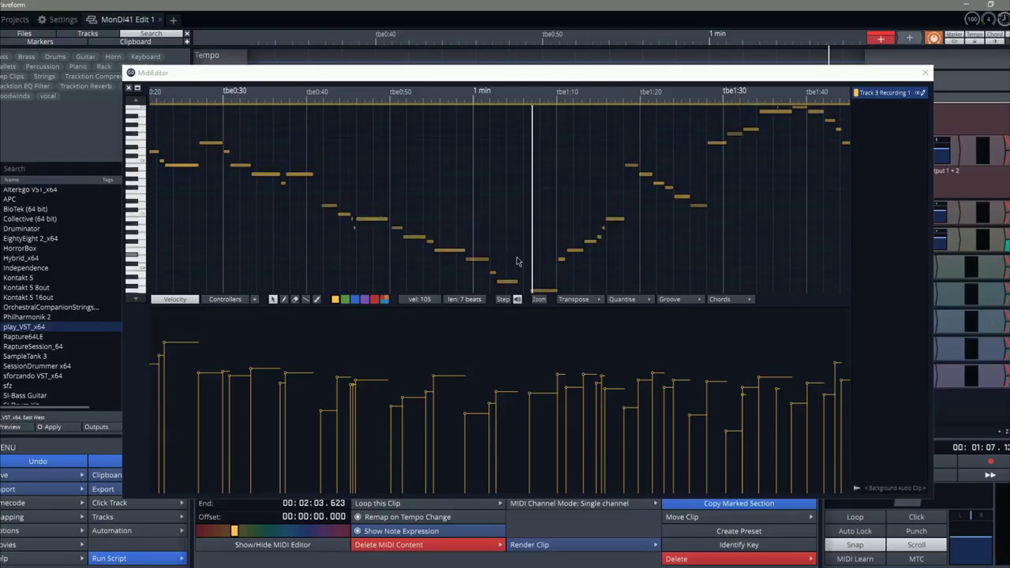
Step: Shorten the Track 3 note starting at about 1:02.75 to end at about 1:04.9, and move the playhead to 1:00
{"action": "key", "text": "Escape"}
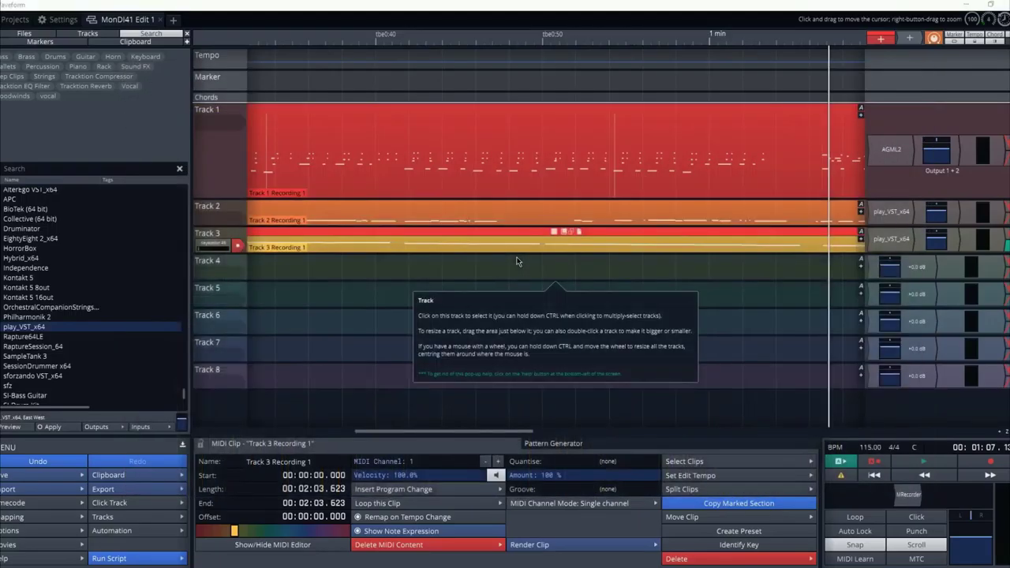
{"action": "key", "text": "e"}
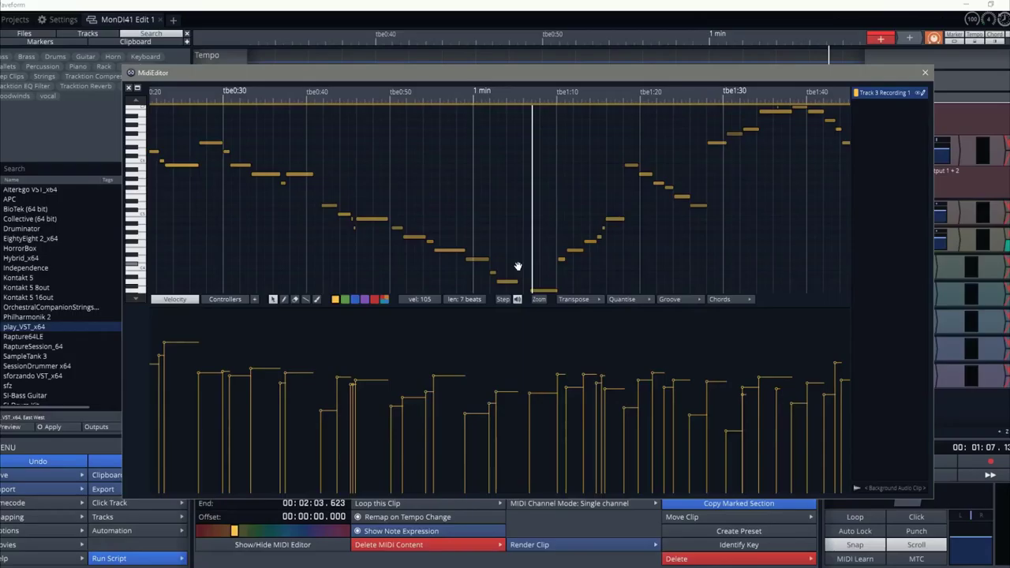
{"action": "scroll", "coordinate": [518, 266], "scroll_direction": "up", "scroll_amount": 4}
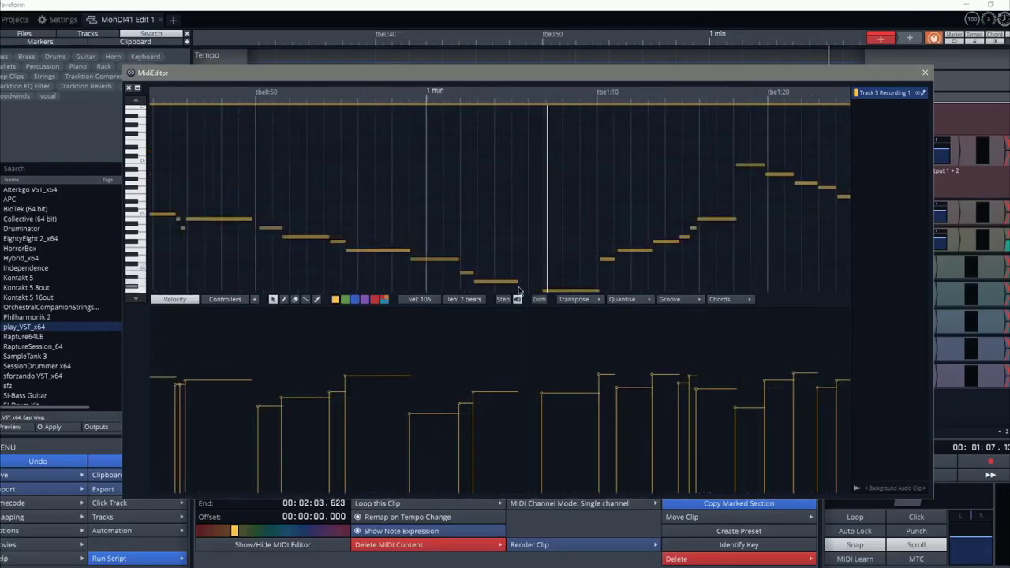
{"action": "left_click", "coordinate": [516, 281]}
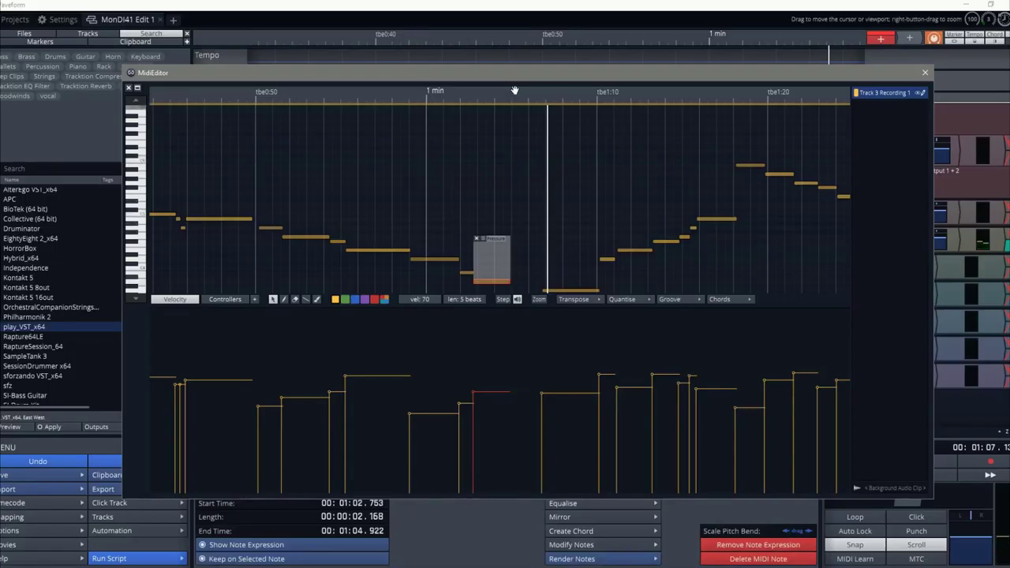
{"action": "left_click", "coordinate": [708, 56]}
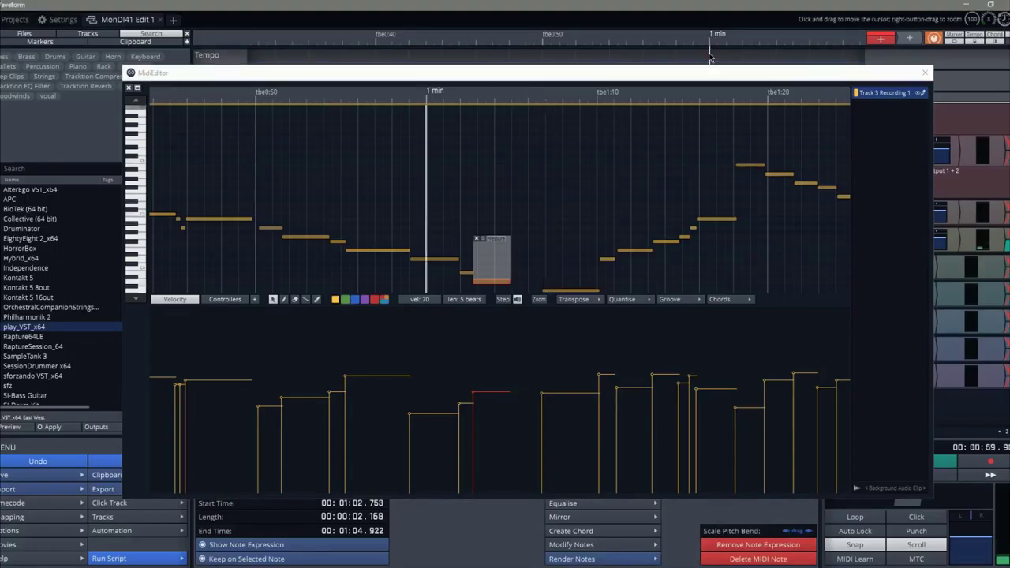
Step: Close the MIDI editor and play the edit from 1:00 to about 1:05
{"action": "left_click", "coordinate": [926, 72]}
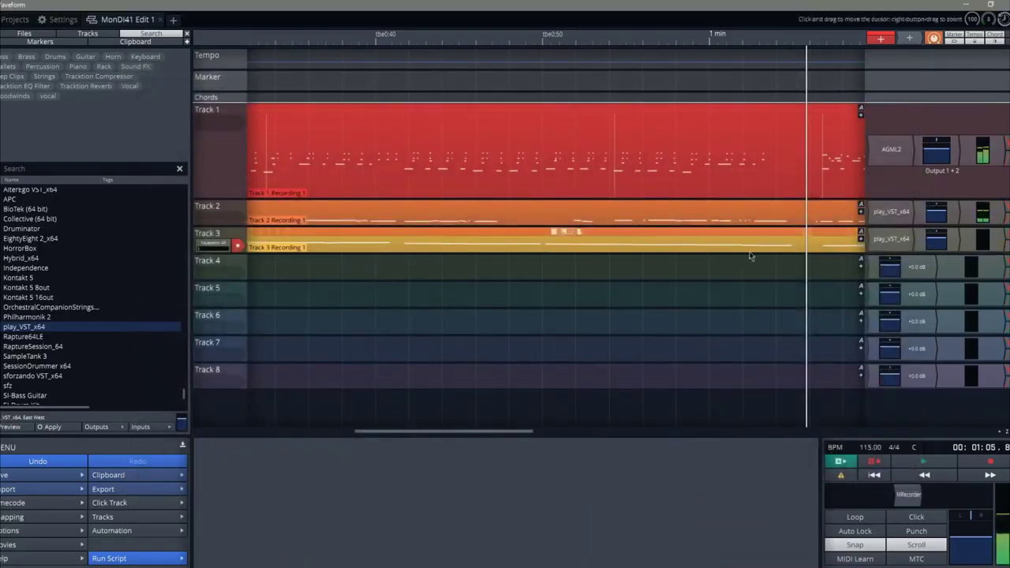
{"action": "key", "text": "space"}
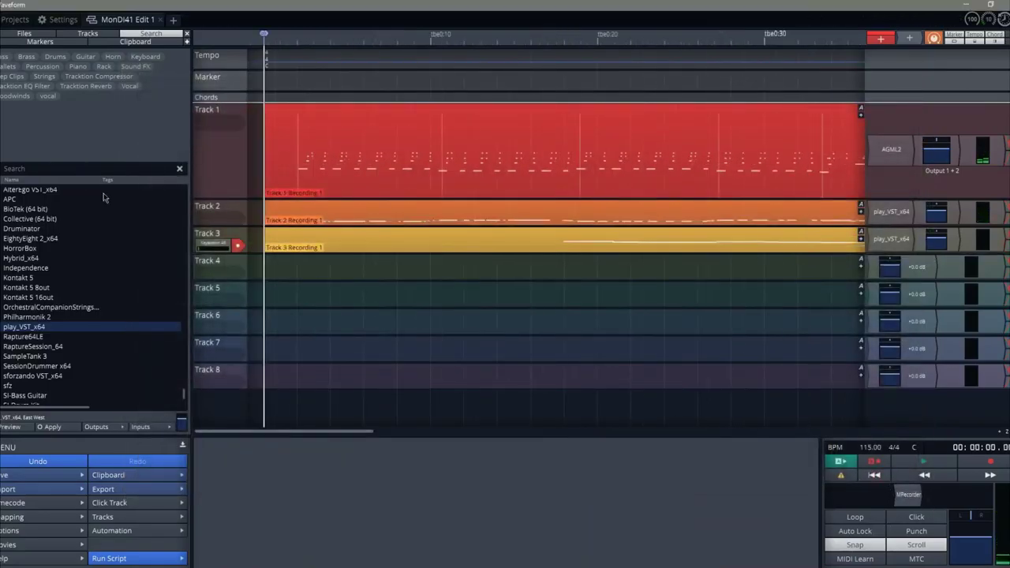
Step: Move the Keystation 49 MIDI input from Track 3 to Track 4 and check the MRecorder status
{"action": "left_click_drag", "start_coordinate": [219, 251], "coordinate": [220, 272]}
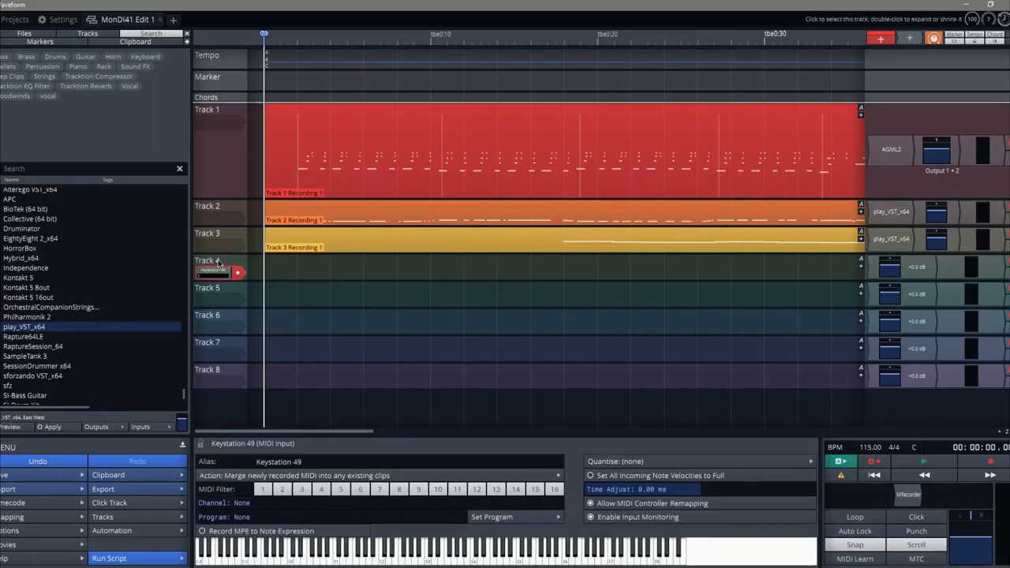
{"action": "double_click", "coordinate": [908, 494]}
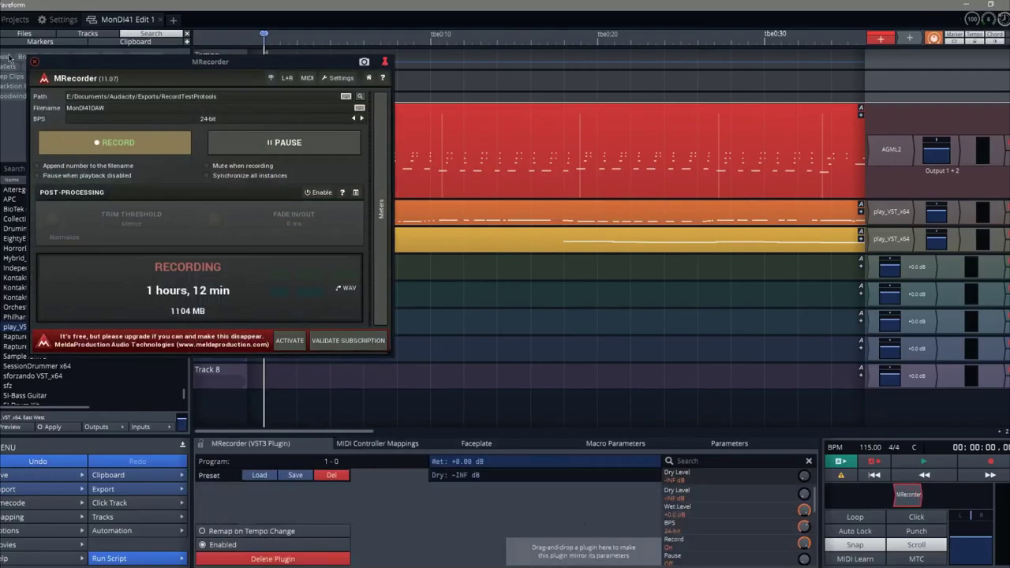
{"action": "left_click", "coordinate": [35, 62]}
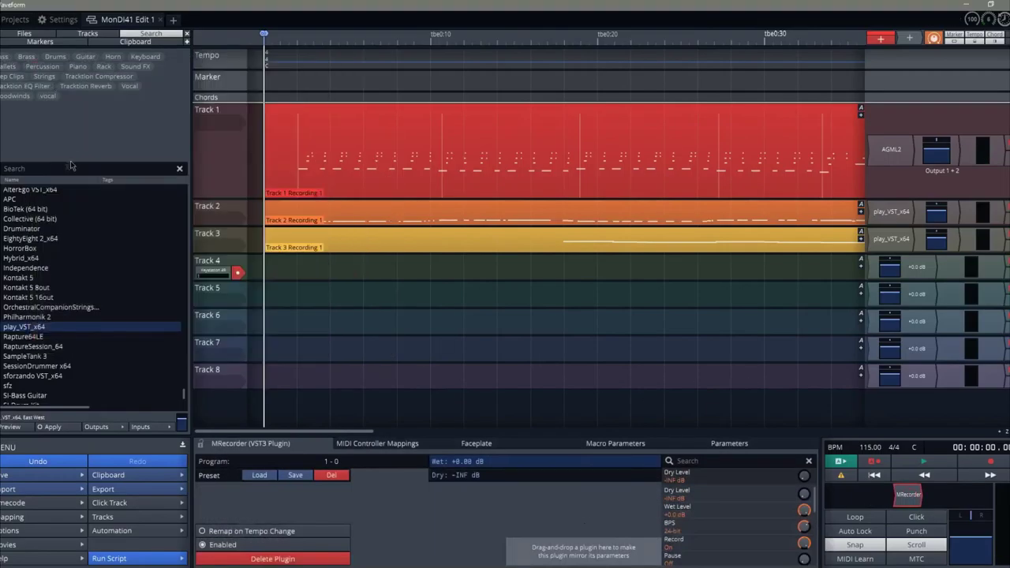
Step: Try SessionDrummer x64 on Track 4 with the SmartLoops_GroovyKit_Brushes program, and delete the plugin
{"action": "left_click", "coordinate": [35, 348]}
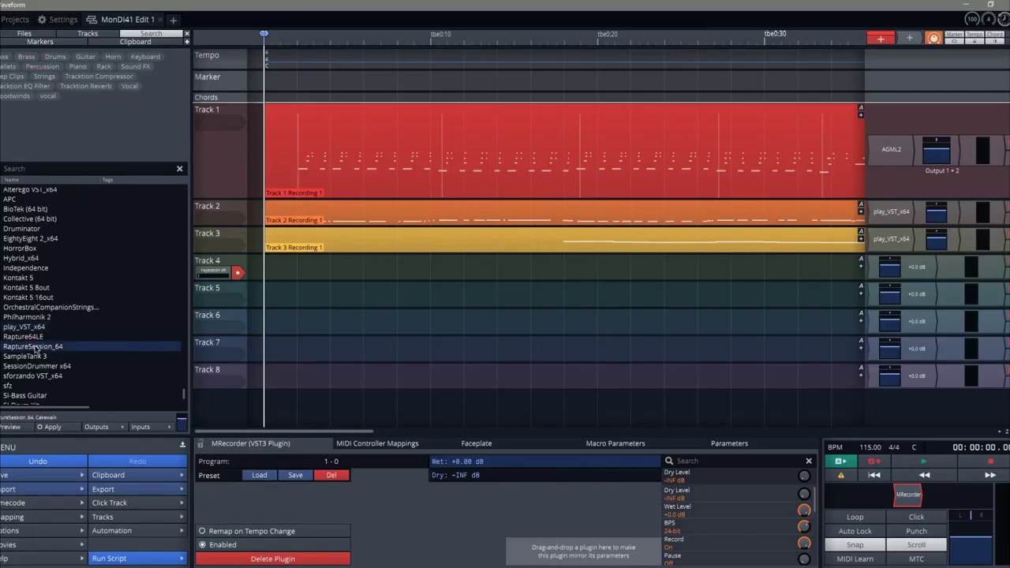
{"action": "left_click_drag", "start_coordinate": [30, 369], "coordinate": [869, 259]}
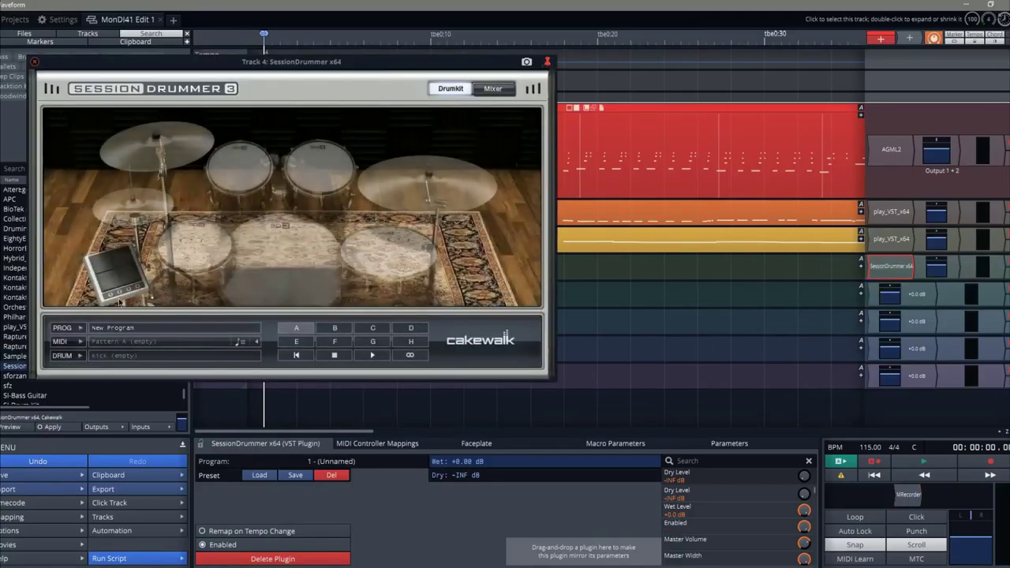
{"action": "left_click", "coordinate": [39, 109]}
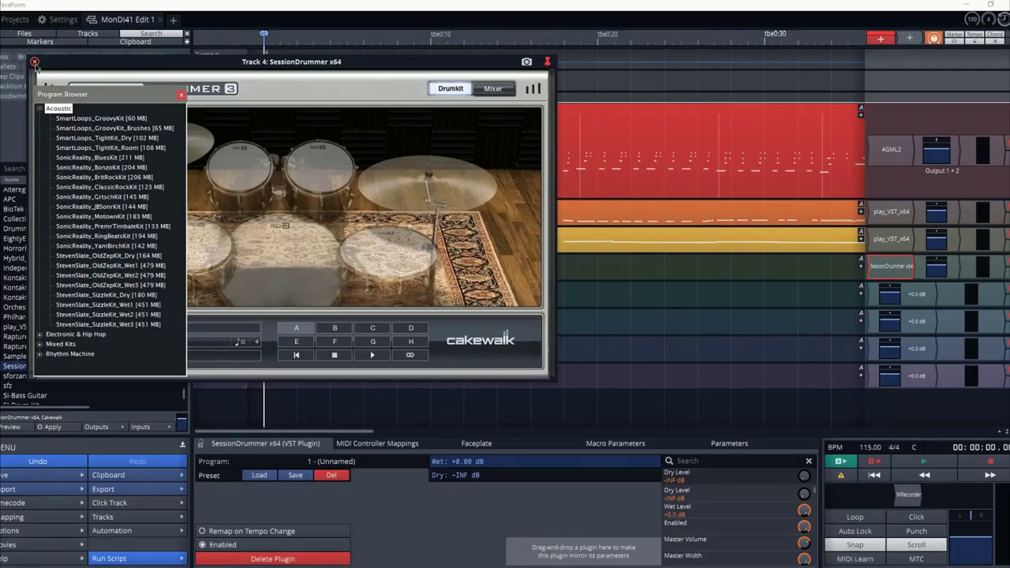
{"action": "double_click", "coordinate": [102, 128]}
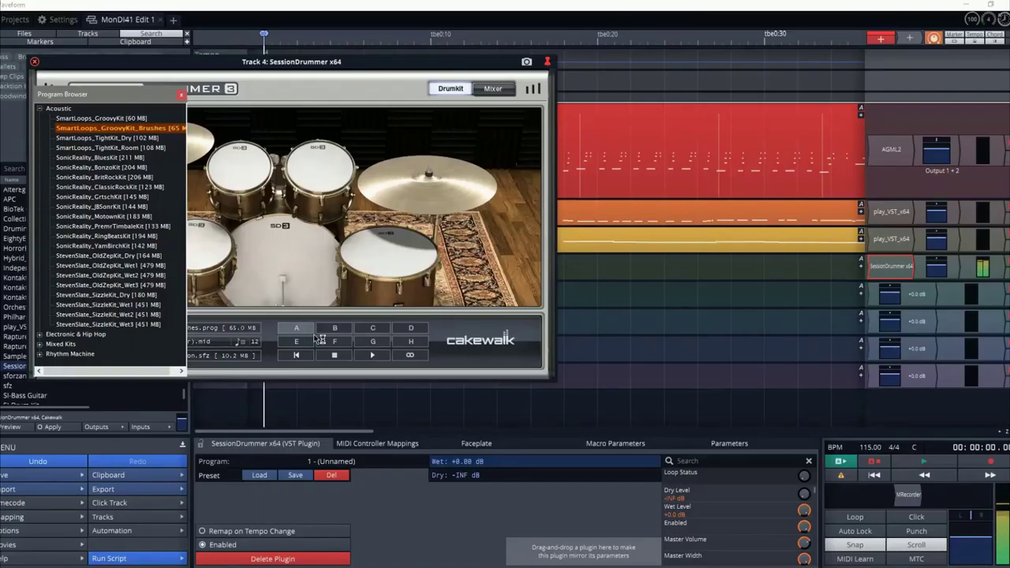
{"action": "left_click", "coordinate": [34, 61]}
{"action": "right_click", "coordinate": [891, 268]}
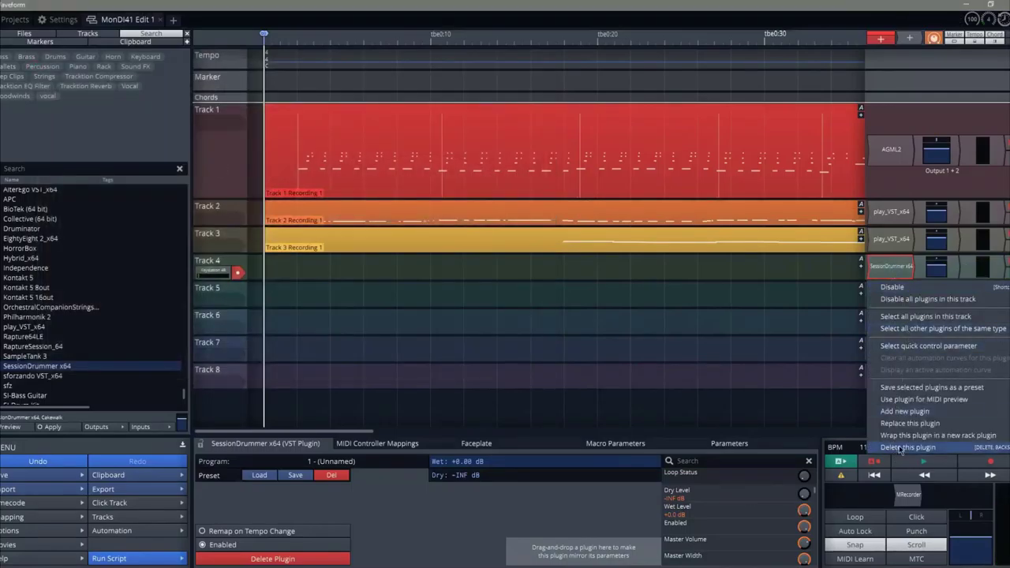
{"action": "left_click", "coordinate": [901, 448]}
Step: Add the SI-Drum Kit instrument to Track 4 and load its Natural Kit program
{"action": "scroll", "coordinate": [48, 380], "scroll_direction": "down", "scroll_amount": 1}
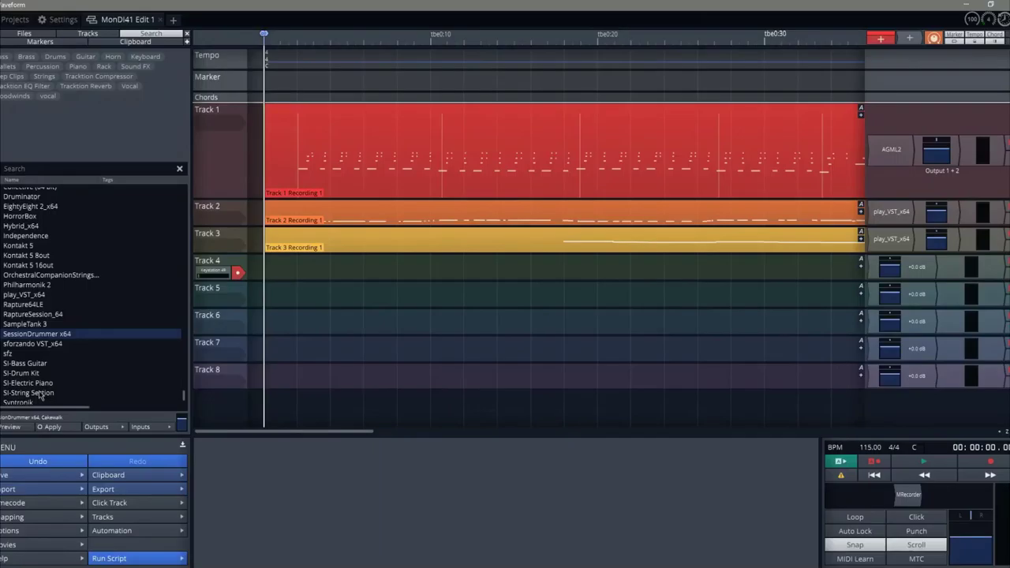
{"action": "left_click_drag", "start_coordinate": [35, 373], "coordinate": [876, 268]}
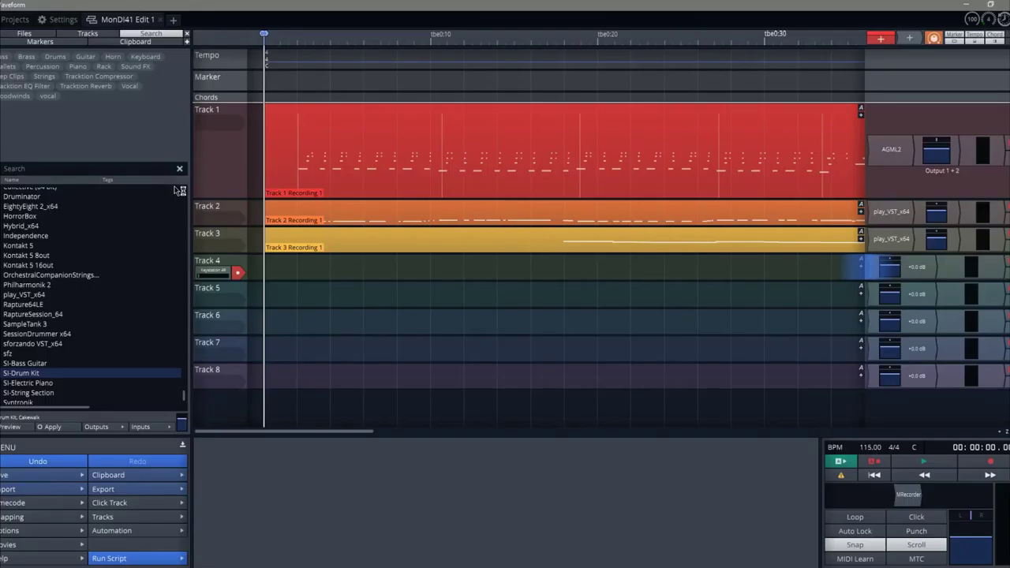
{"action": "left_click", "coordinate": [83, 118]}
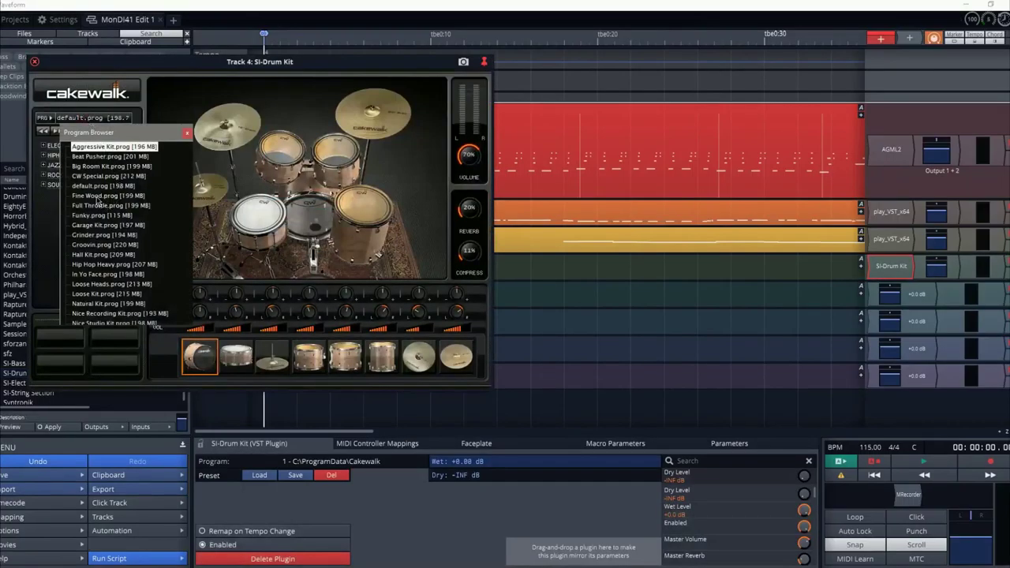
{"action": "double_click", "coordinate": [109, 303]}
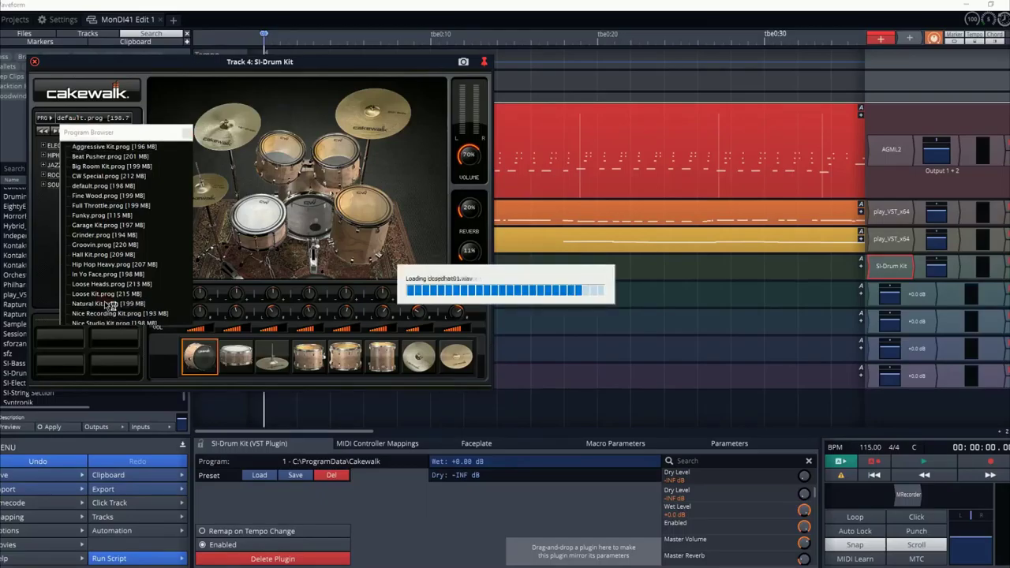
{"action": "left_click", "coordinate": [35, 62]}
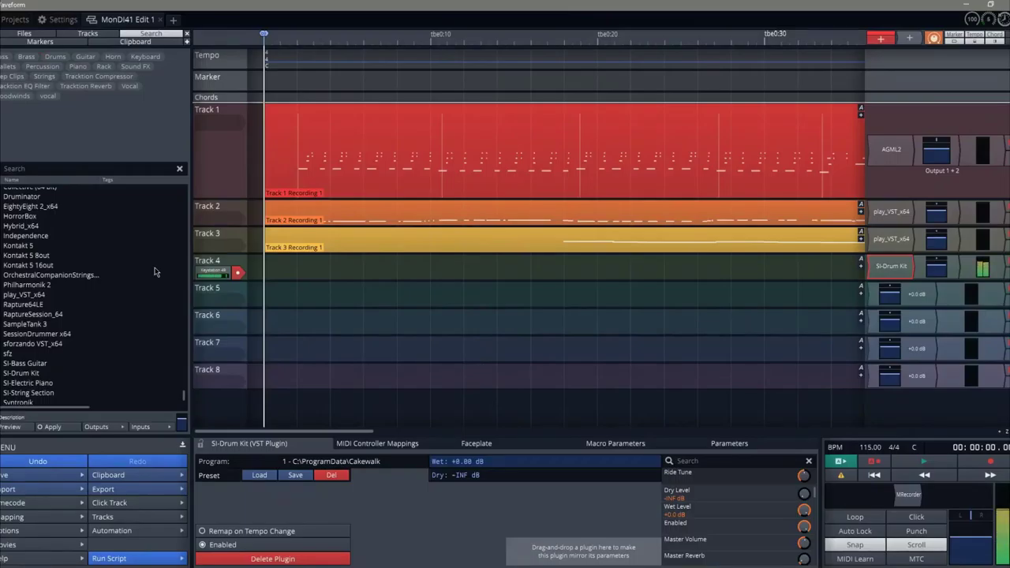
Step: Compare the Fine Wood, Nice Studio Kit and Nice Recording Kit programs in SI-Drum Kit, and reload Natural Kit
{"action": "double_click", "coordinate": [896, 268]}
{"action": "left_click", "coordinate": [91, 118]}
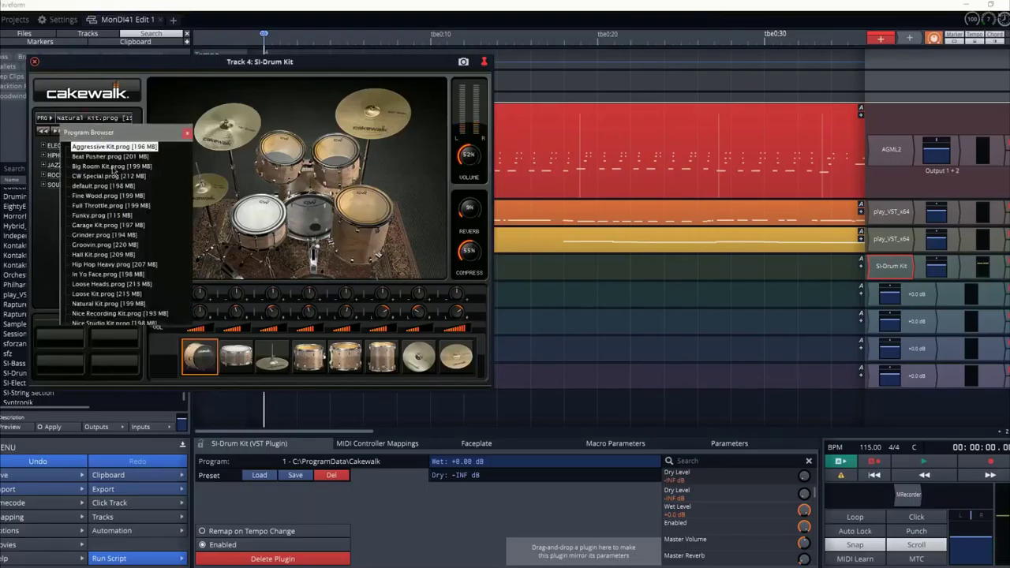
{"action": "left_click", "coordinate": [111, 197]}
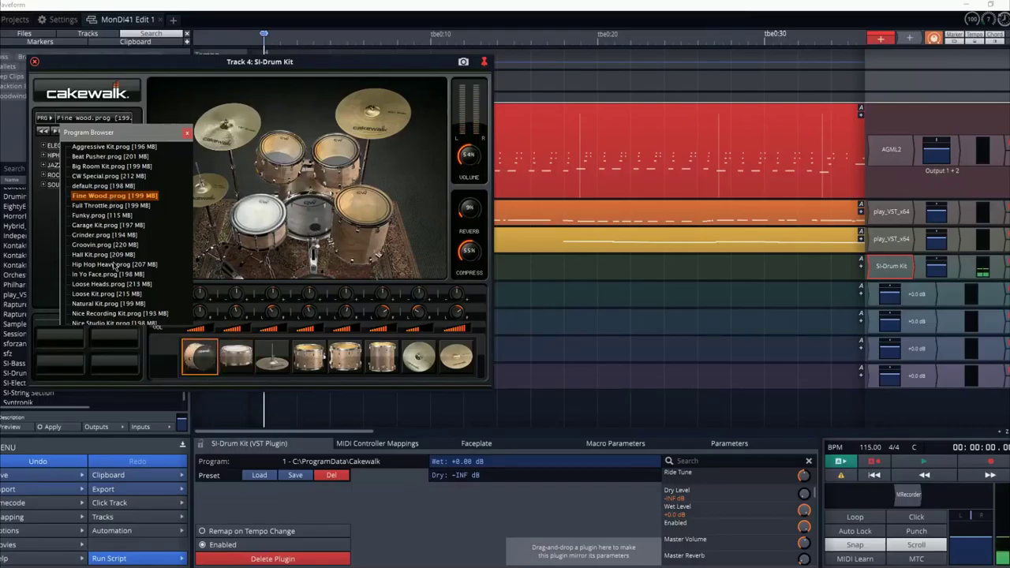
{"action": "scroll", "coordinate": [116, 256], "scroll_direction": "down", "scroll_amount": 1}
{"action": "left_click", "coordinate": [115, 294]}
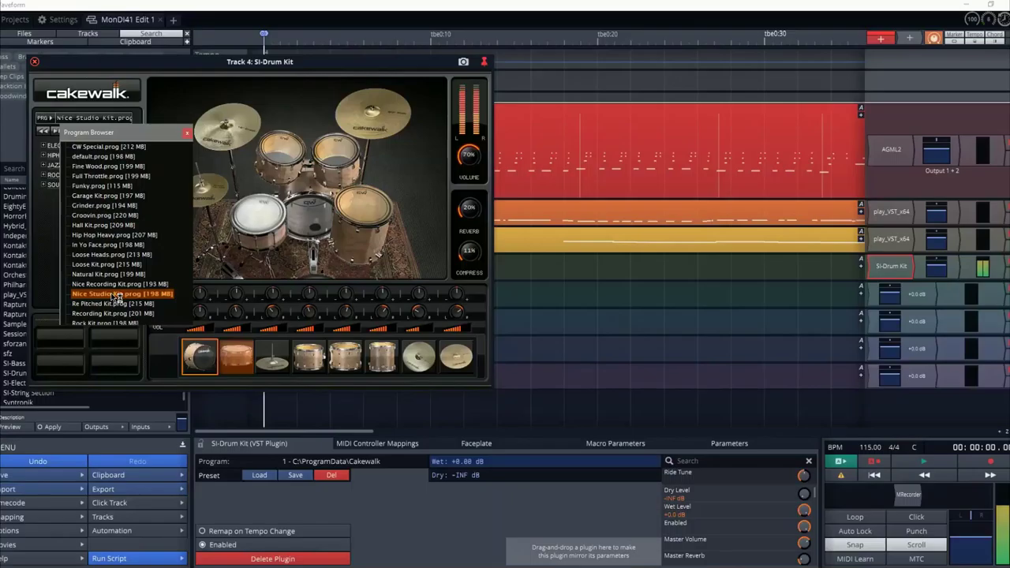
{"action": "left_click", "coordinate": [116, 294]}
{"action": "key", "text": "Up"}
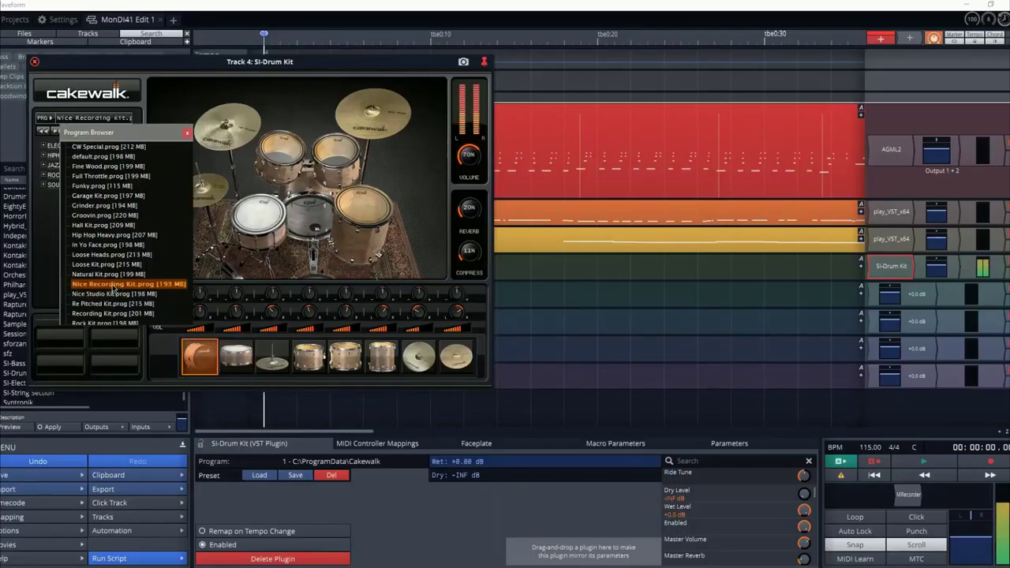
{"action": "key", "text": "Up"}
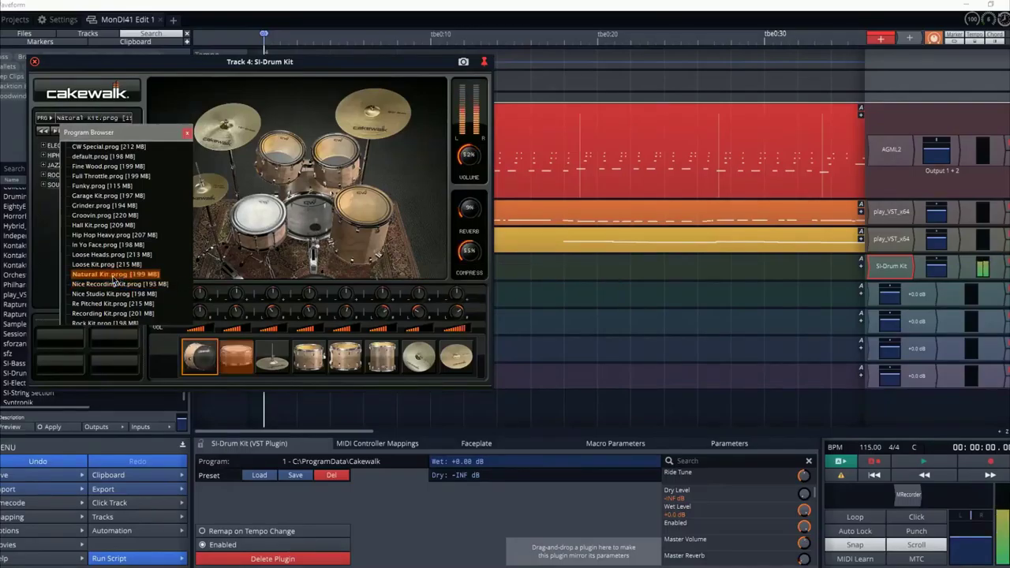
{"action": "left_click", "coordinate": [34, 62]}
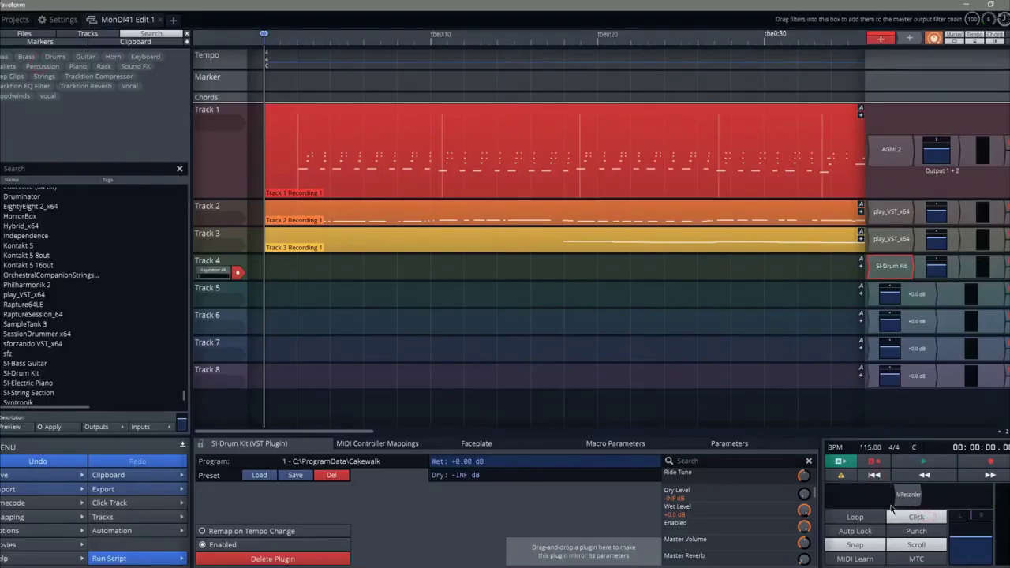
Step: Record a drum take of about 1:57 on Track 4 with the click on, delete it and rewind to the start
{"action": "key", "text": "r"}
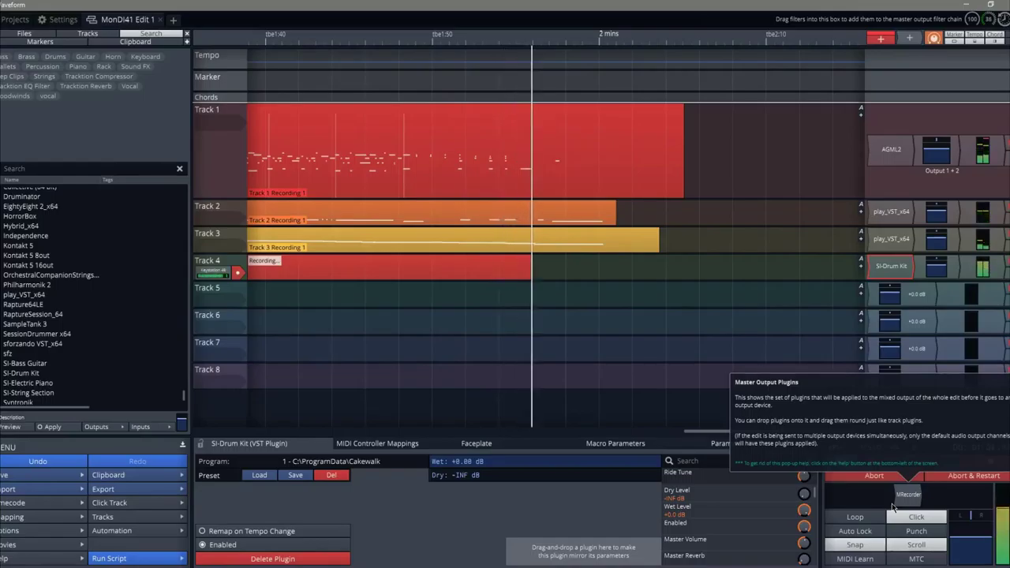
{"action": "key", "text": "space"}
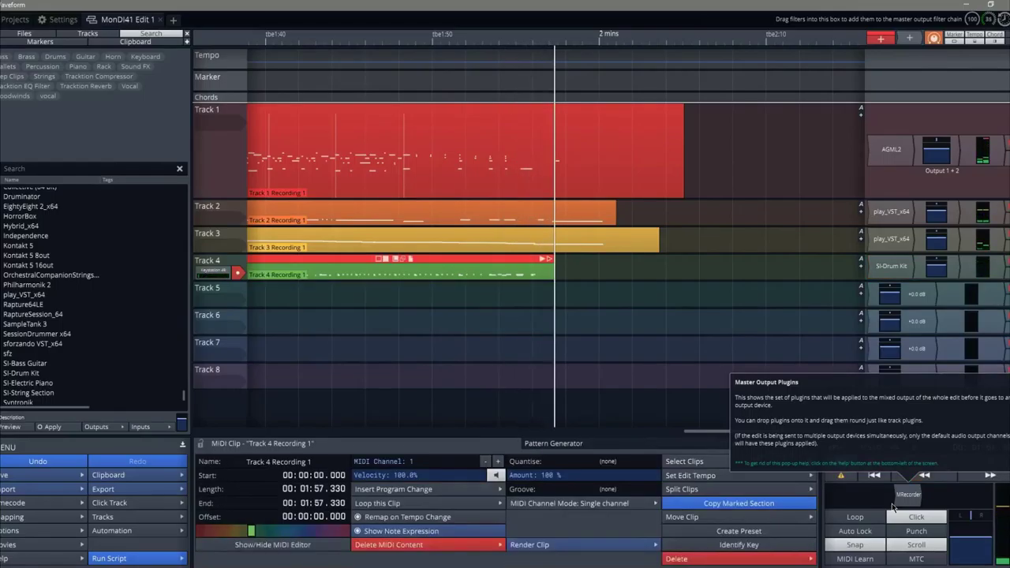
{"action": "key", "text": "Delete"}
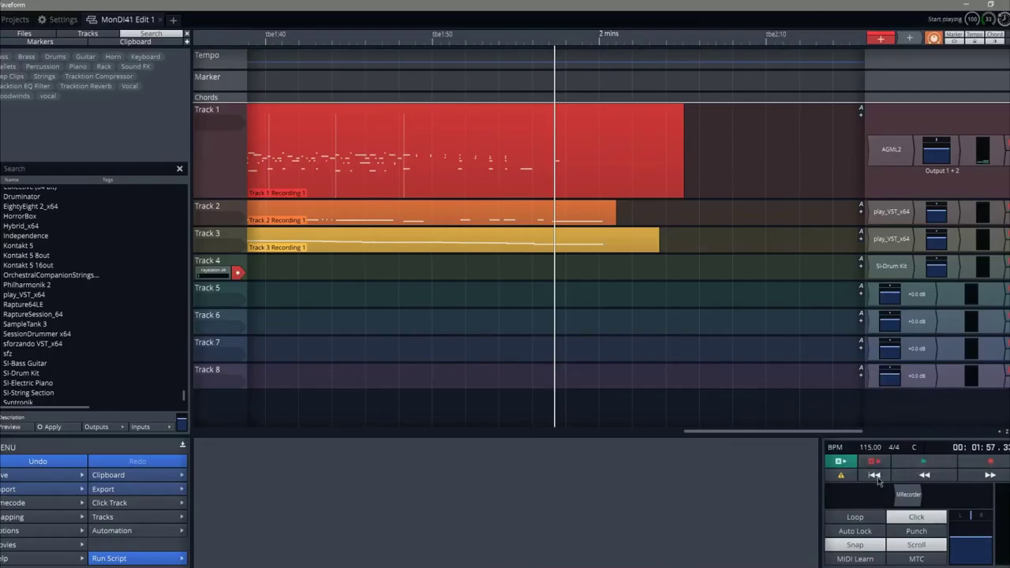
{"action": "left_click", "coordinate": [873, 477]}
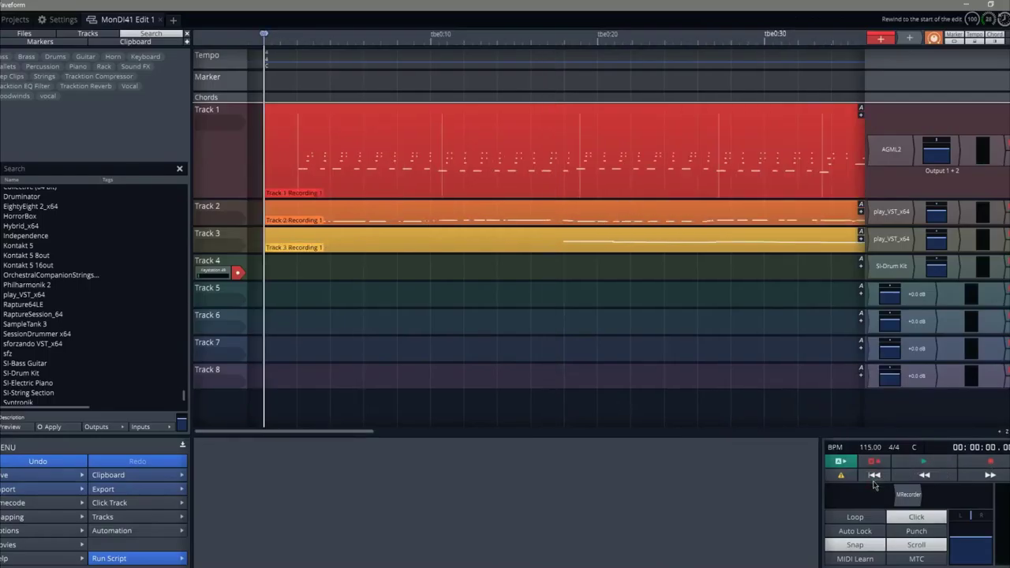
Step: Remove SI-Drum Kit from Track 4 and add play_VST_x64 in its place
{"action": "right_click", "coordinate": [892, 269]}
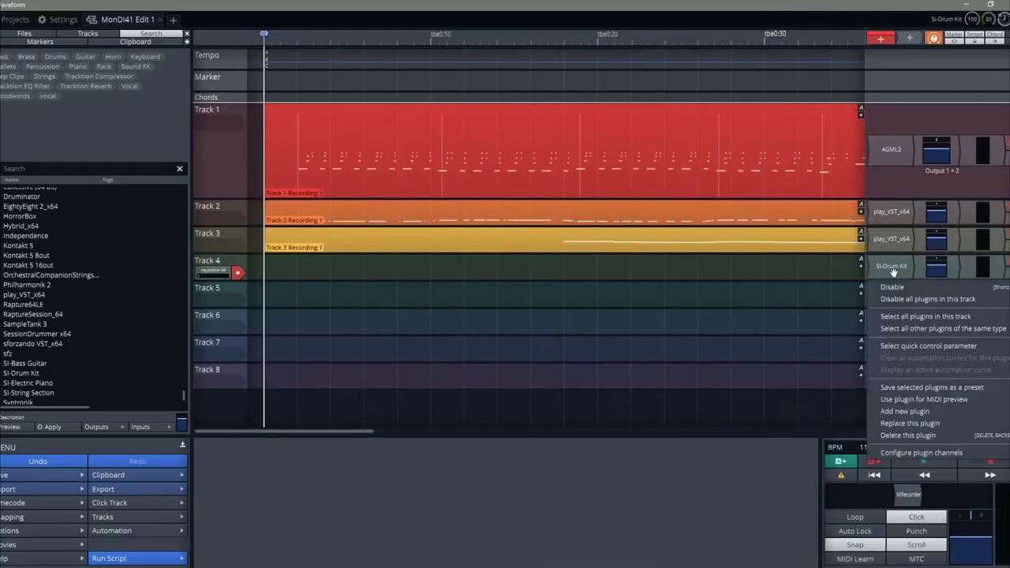
{"action": "left_click", "coordinate": [907, 436]}
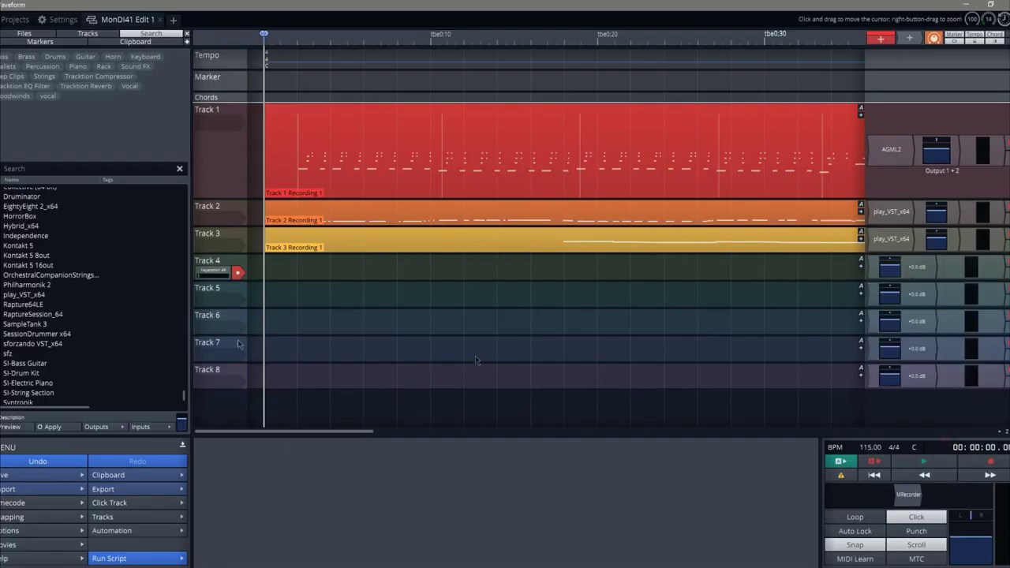
{"action": "left_click_drag", "start_coordinate": [30, 295], "coordinate": [866, 273]}
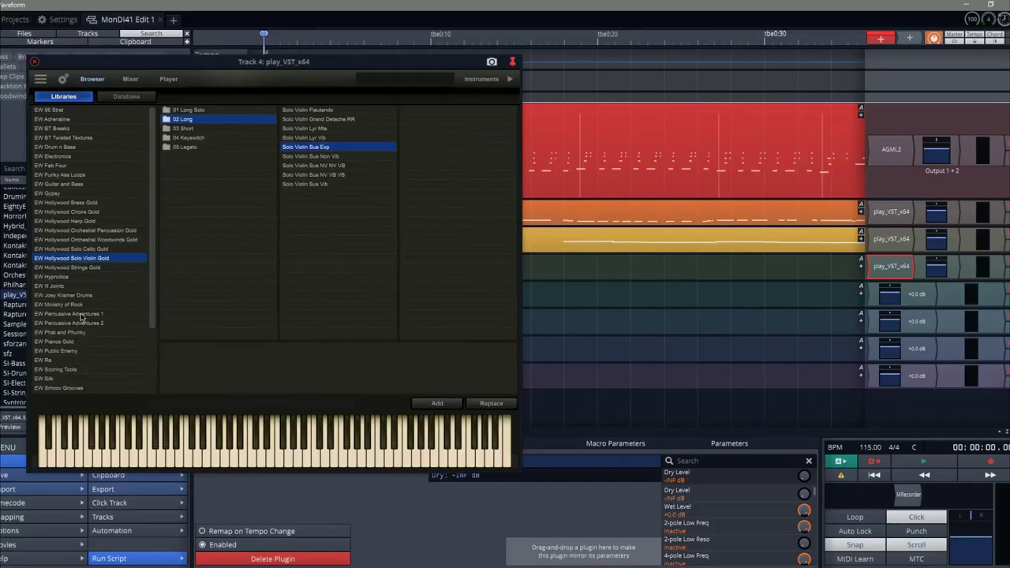
Step: Browse EW Symphonic Orchestra Gold Complete and the Wood and Drums folders of EW Hollywood Orchestral Percussion Gold for a percussion instrument
{"action": "scroll", "coordinate": [94, 360], "scroll_direction": "down", "scroll_amount": 3}
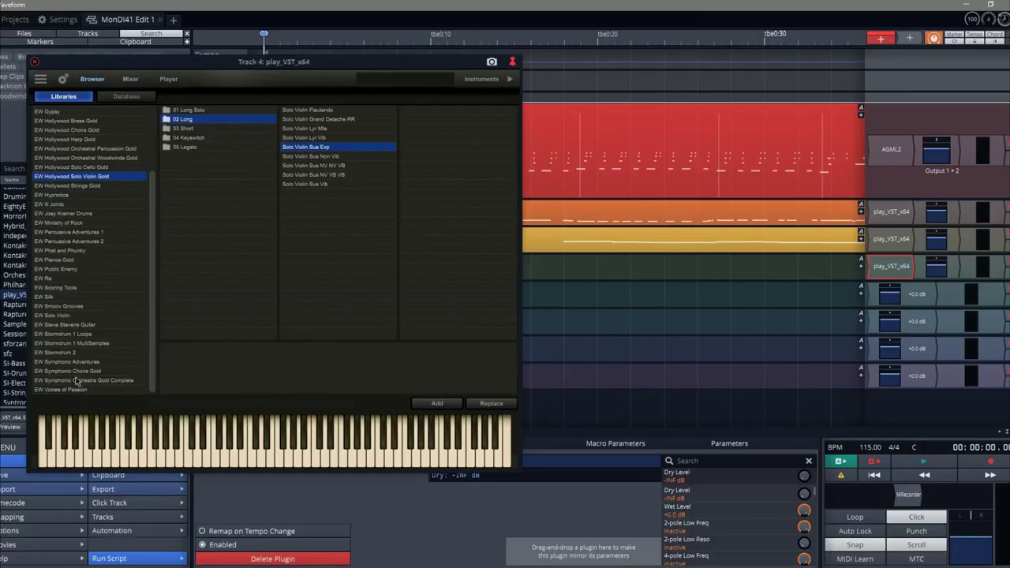
{"action": "left_click", "coordinate": [77, 380]}
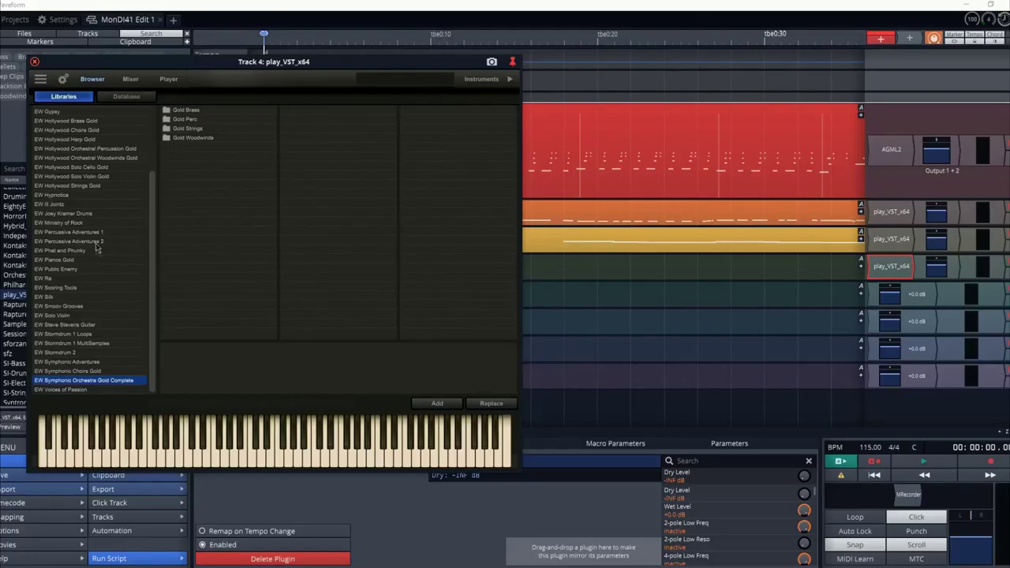
{"action": "left_click", "coordinate": [110, 149]}
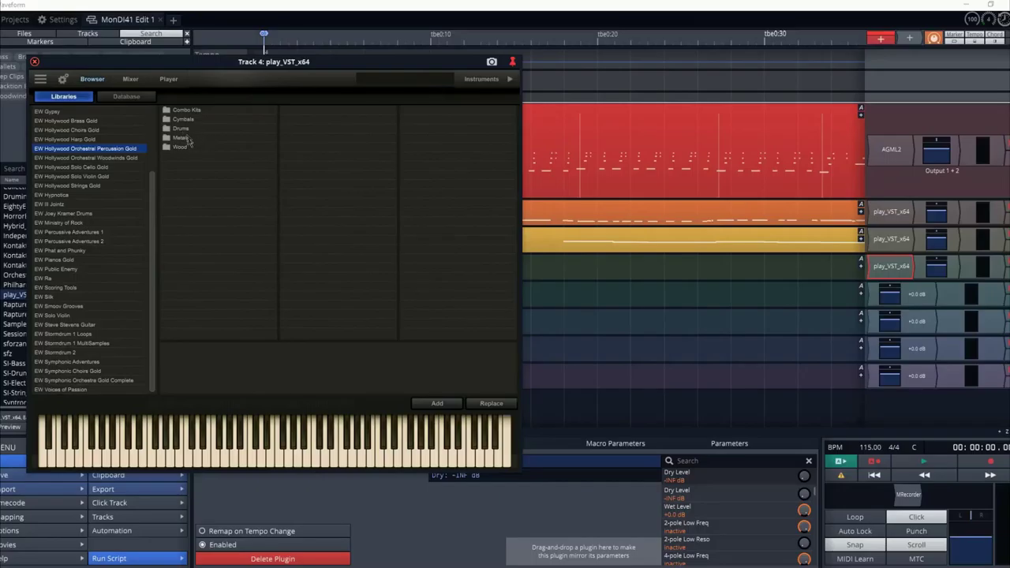
{"action": "left_click", "coordinate": [186, 150]}
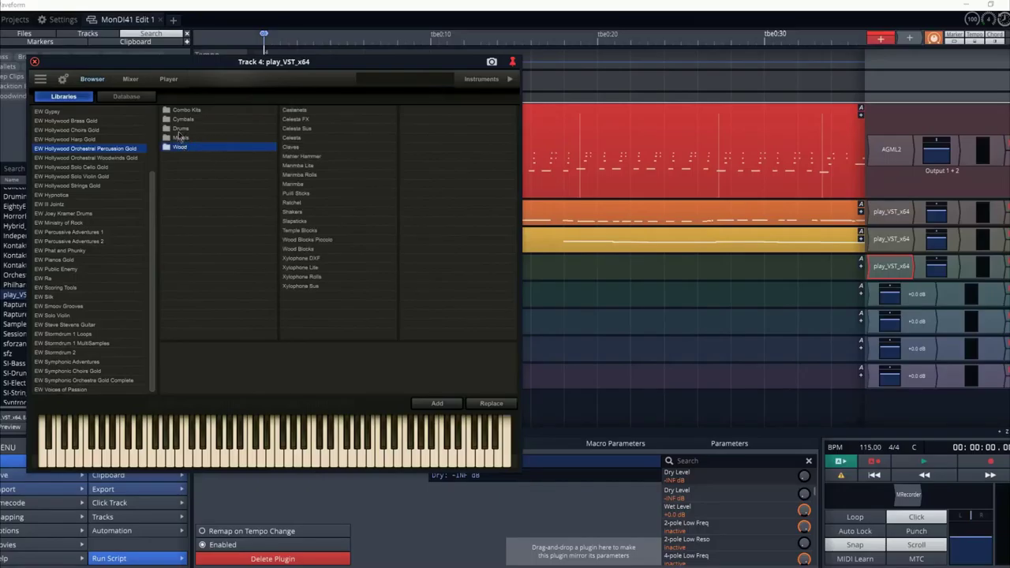
{"action": "left_click", "coordinate": [185, 130]}
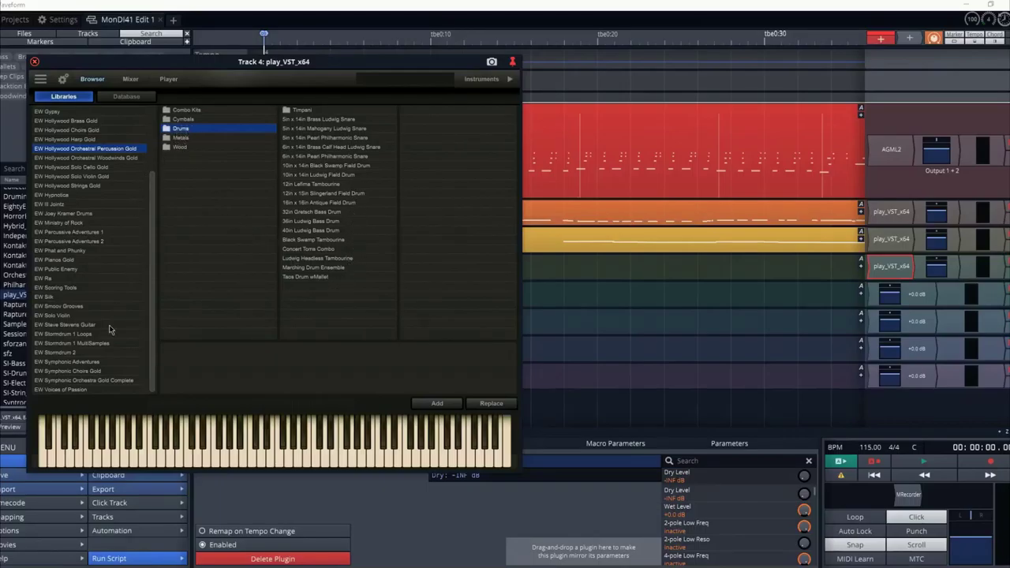
Step: Load O Daiko Set SR from the Ethnic Drums of EW Stormdrum 2 and move the plugin window off the track names
{"action": "left_click", "coordinate": [74, 353]}
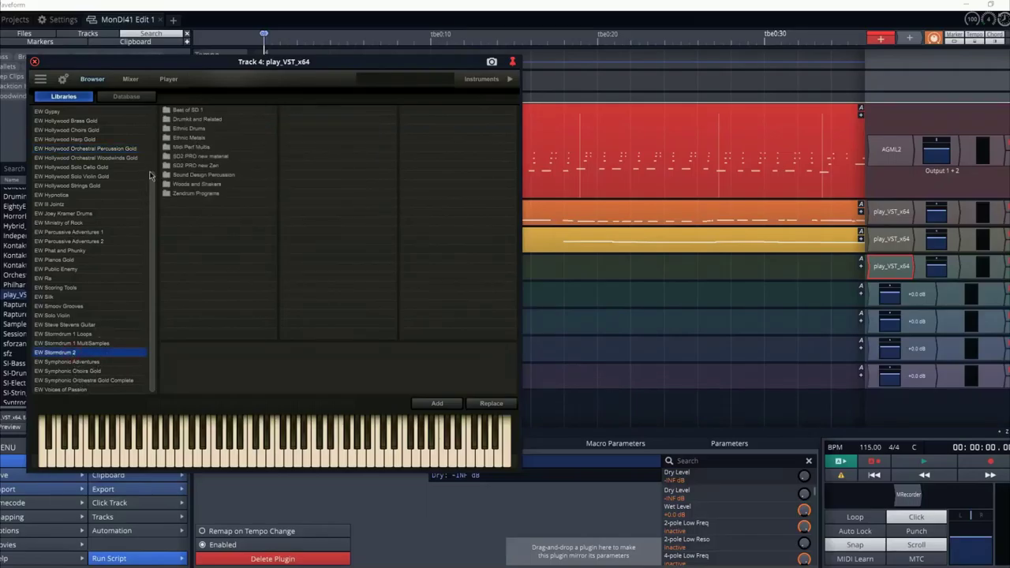
{"action": "left_click", "coordinate": [201, 129]}
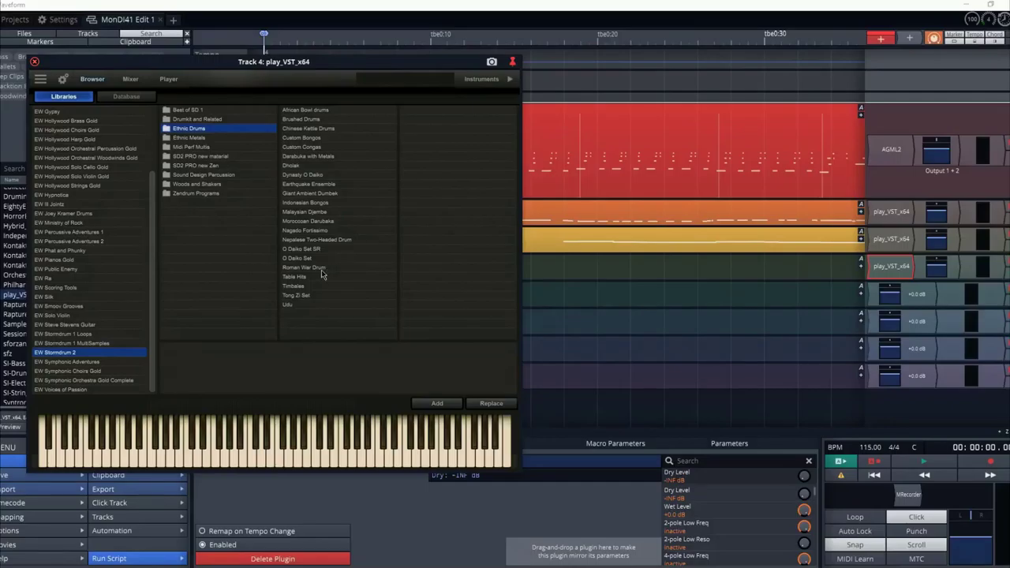
{"action": "double_click", "coordinate": [303, 250]}
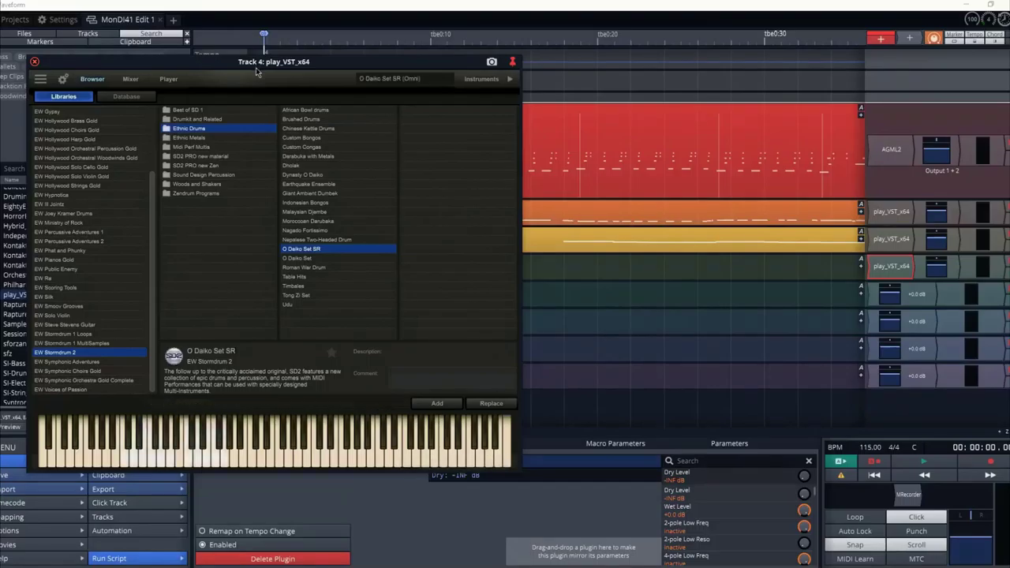
{"action": "left_click_drag", "start_coordinate": [257, 71], "coordinate": [664, 98]}
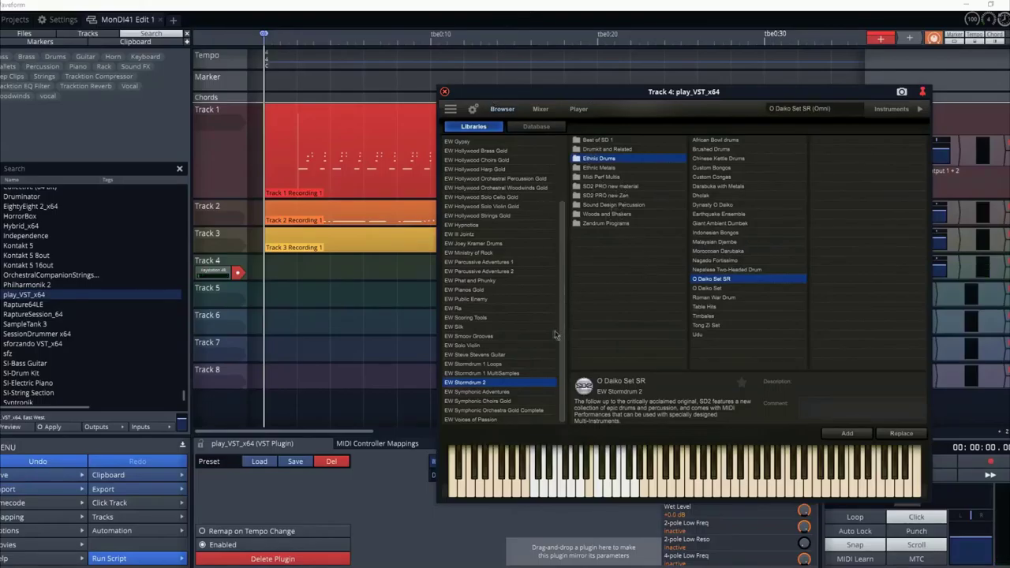
Step: Load Log Drums from the Africa Drums folder of EW Ra on Track 4
{"action": "left_click", "coordinate": [467, 310]}
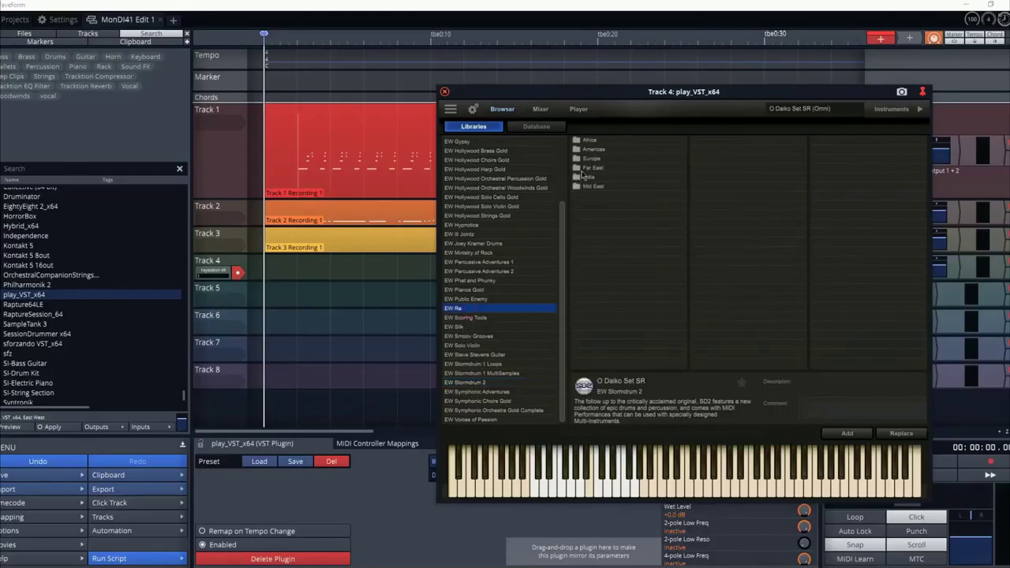
{"action": "left_click", "coordinate": [590, 140]}
{"action": "left_click", "coordinate": [714, 144]}
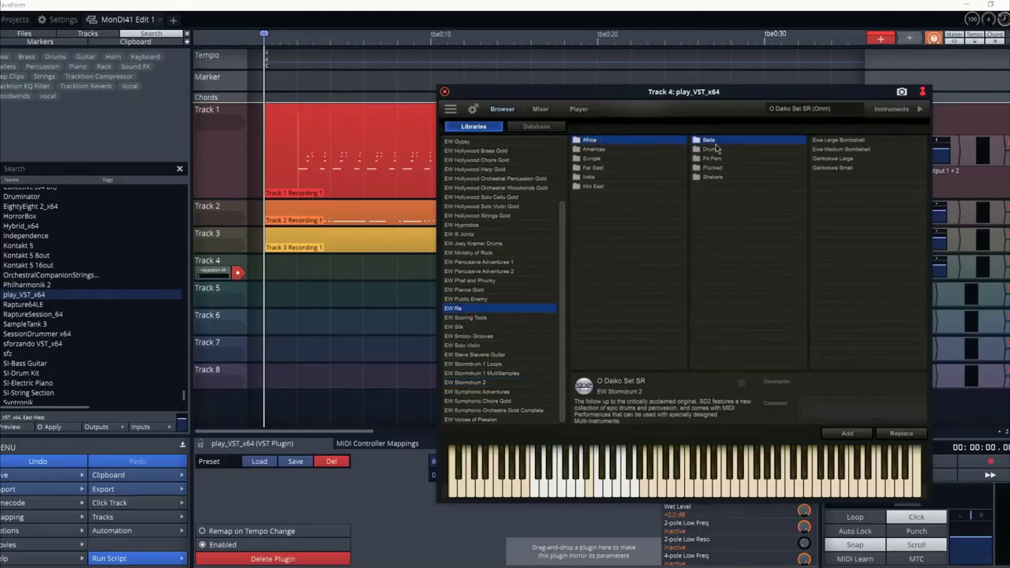
{"action": "left_click", "coordinate": [714, 150]}
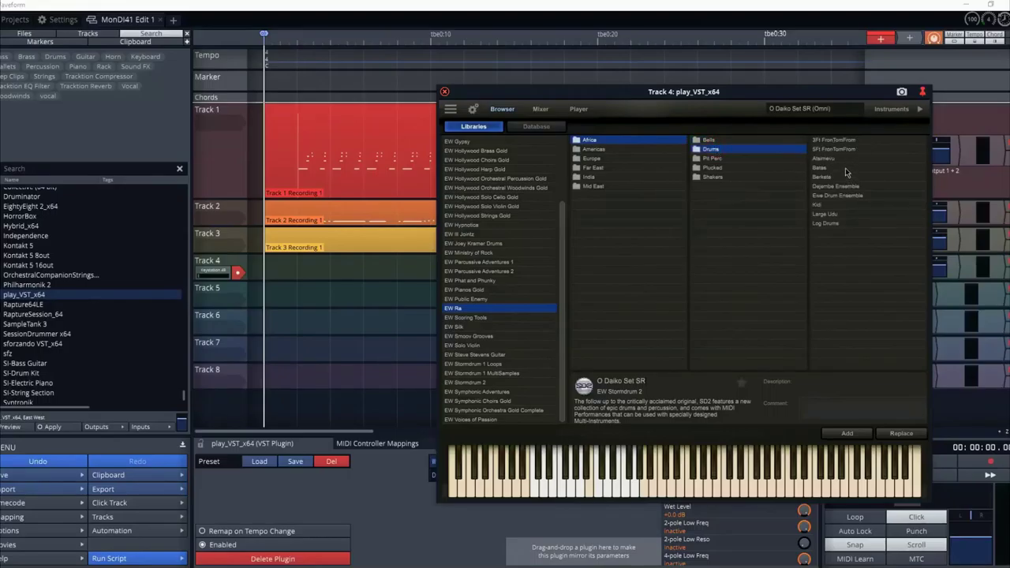
{"action": "double_click", "coordinate": [839, 224]}
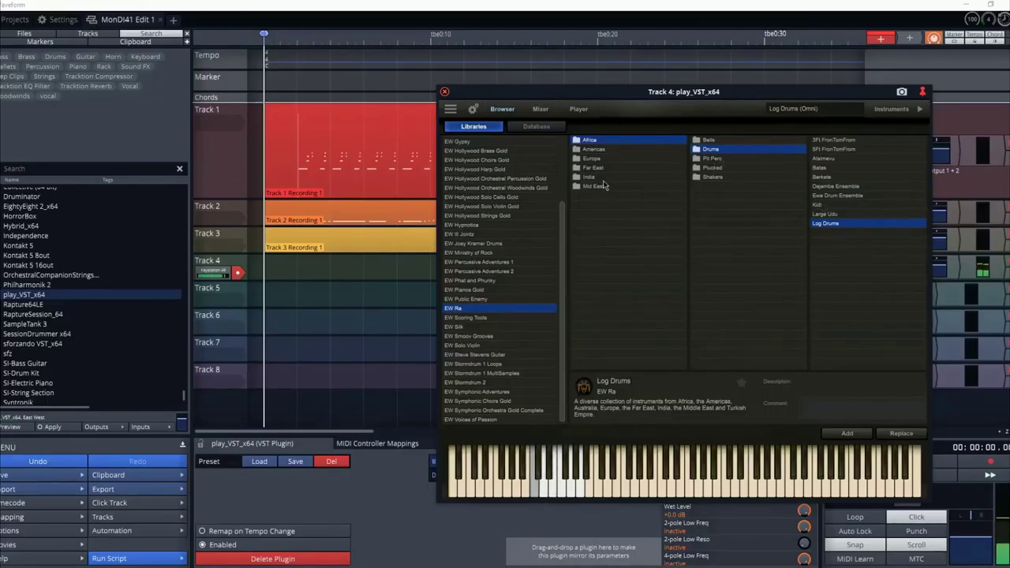
Step: Load Cuban percussion RR from the Americas percussion of EW Ra on Track 4
{"action": "left_click", "coordinate": [601, 153]}
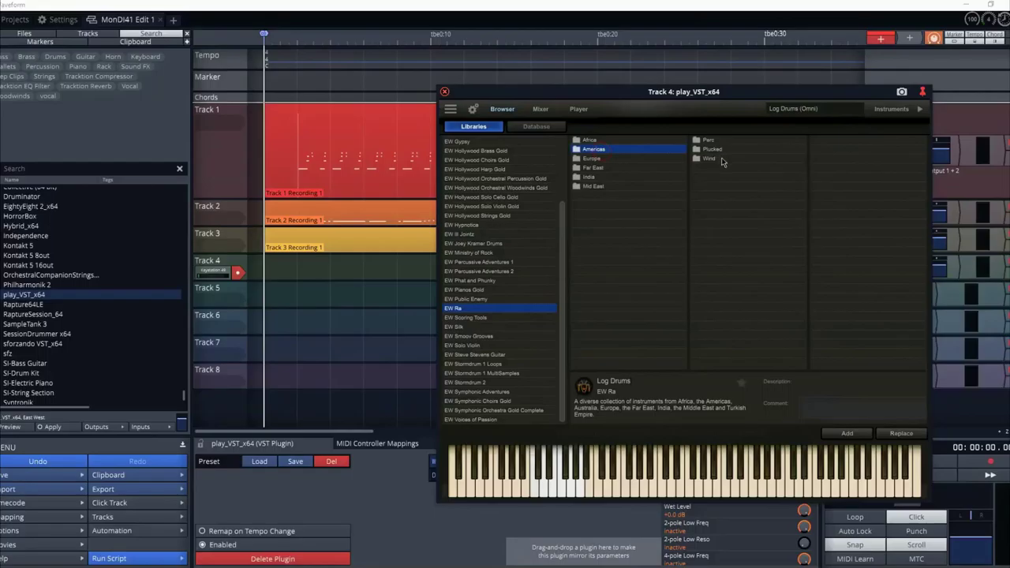
{"action": "left_click", "coordinate": [711, 141]}
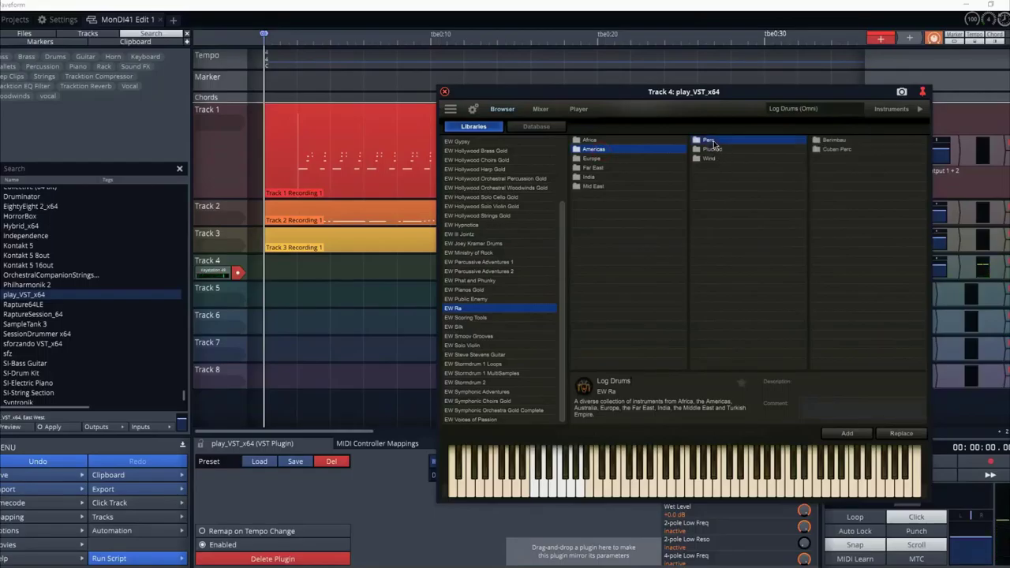
{"action": "left_click", "coordinate": [838, 153]}
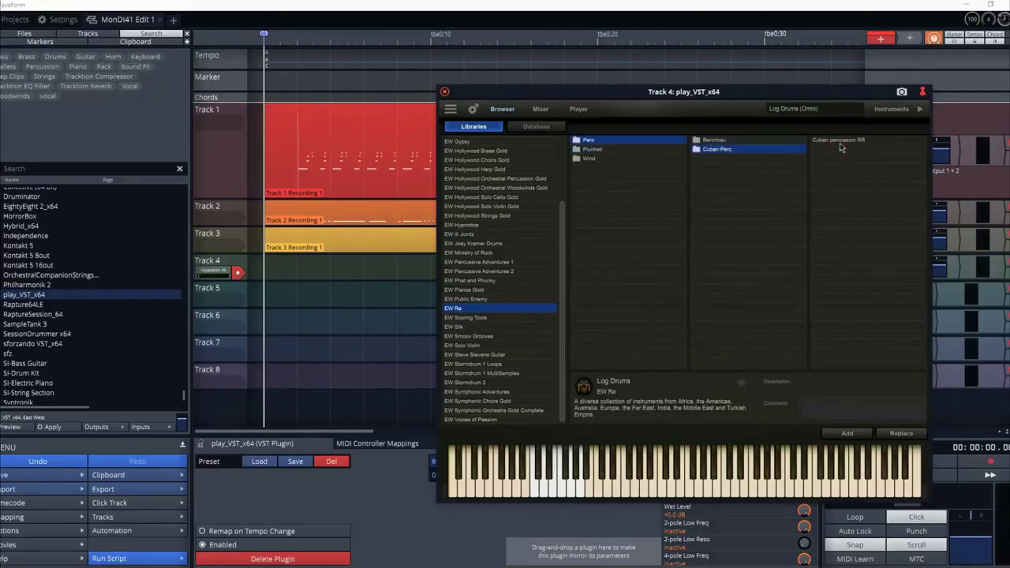
{"action": "left_click", "coordinate": [839, 141]}
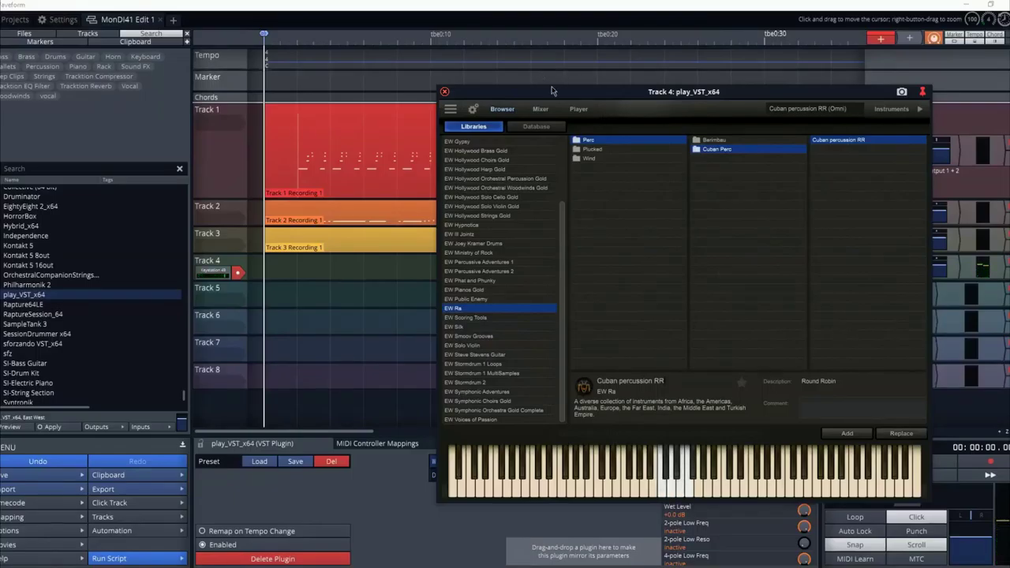
Step: Browse the Europe and Far East percussion folders of EW Ra for another instrument
{"action": "left_click", "coordinate": [597, 146]}
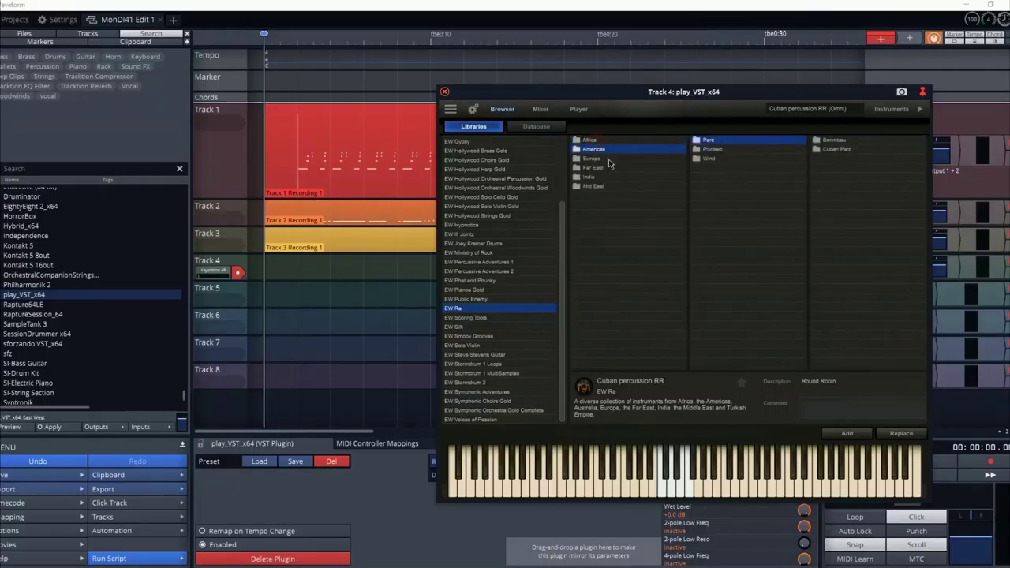
{"action": "left_click", "coordinate": [598, 159]}
{"action": "left_click", "coordinate": [712, 150]}
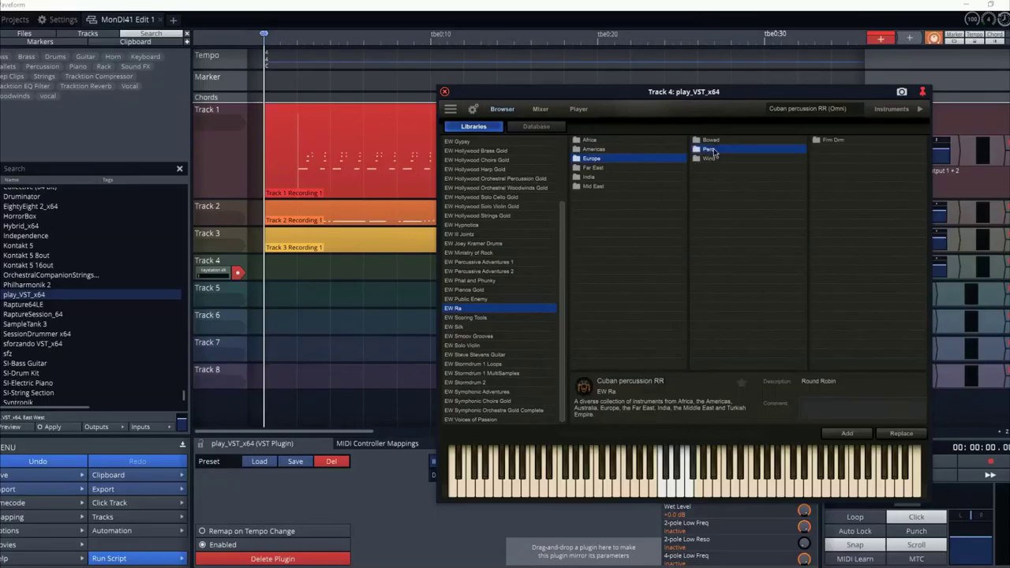
{"action": "left_click", "coordinate": [830, 141]}
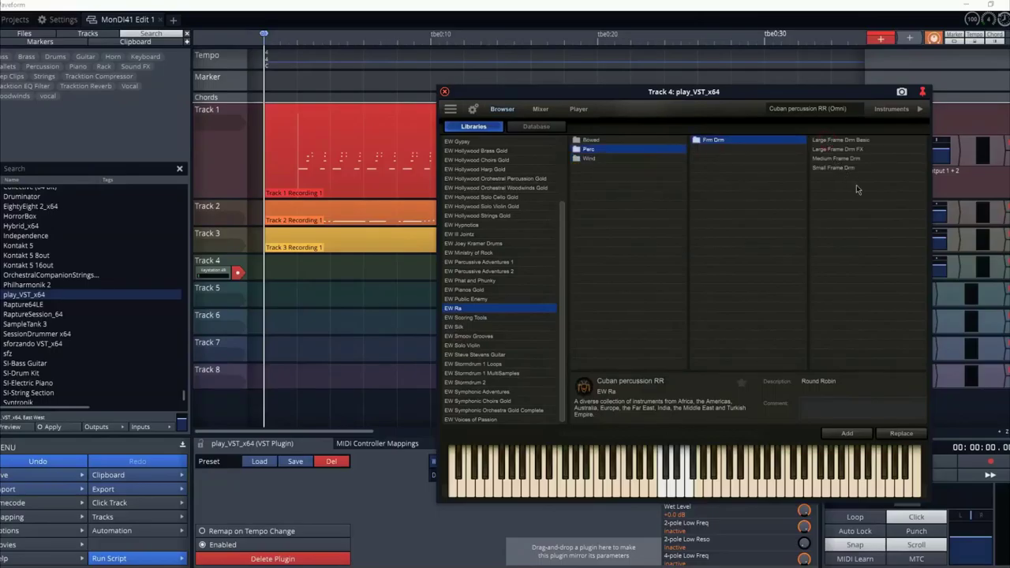
{"action": "left_click", "coordinate": [602, 159]}
{"action": "left_click", "coordinate": [605, 166]}
{"action": "left_click", "coordinate": [708, 149]}
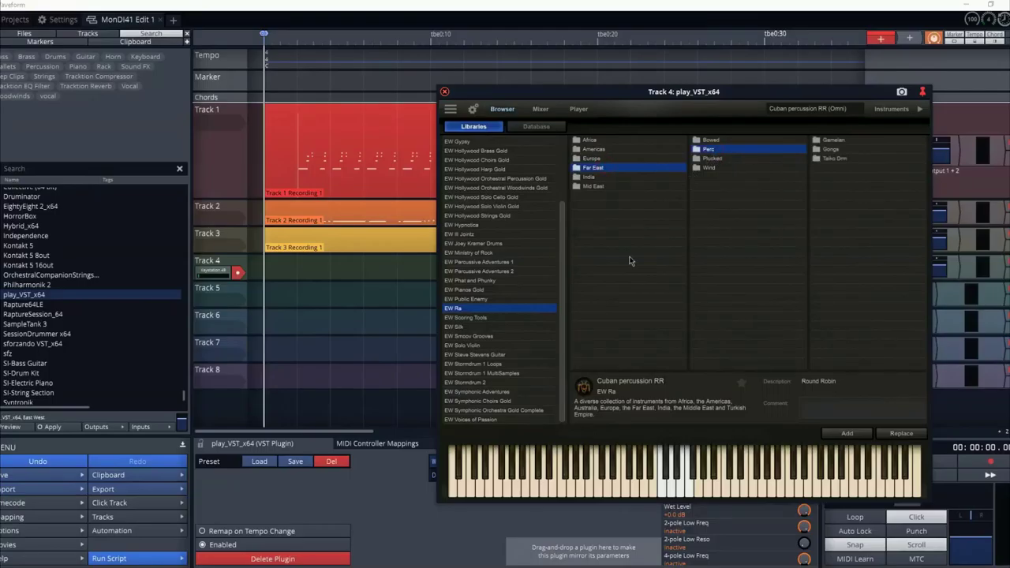
Step: Look through the China and Persian Empire instruments of the EW Silk library
{"action": "left_click", "coordinate": [466, 327]}
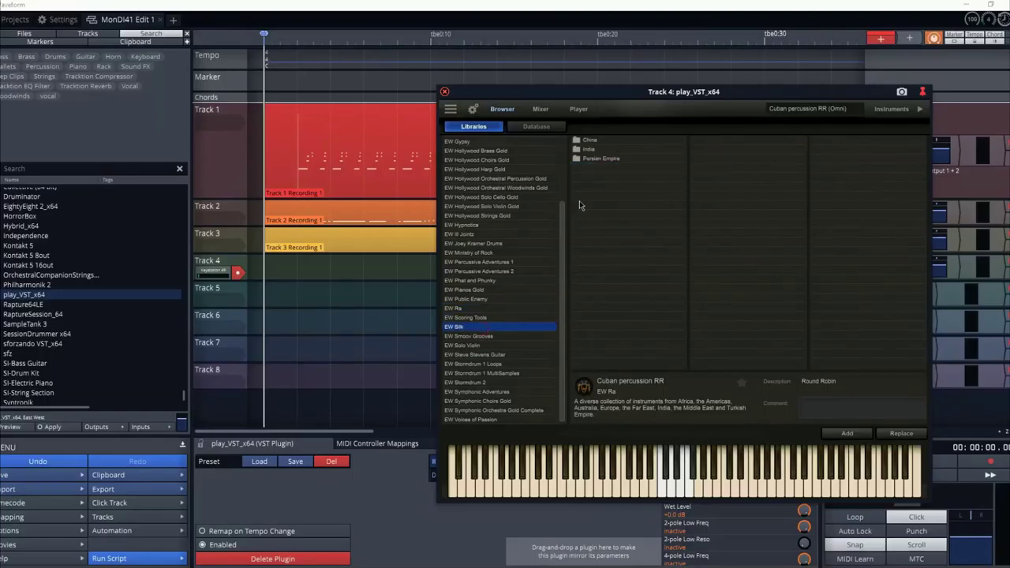
{"action": "left_click", "coordinate": [592, 142]}
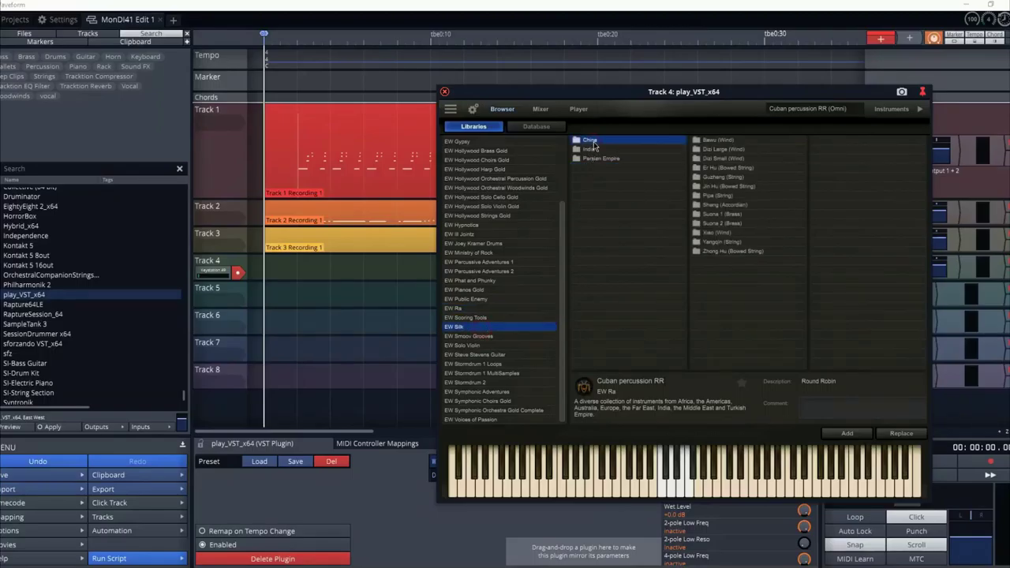
{"action": "left_click", "coordinate": [603, 160]}
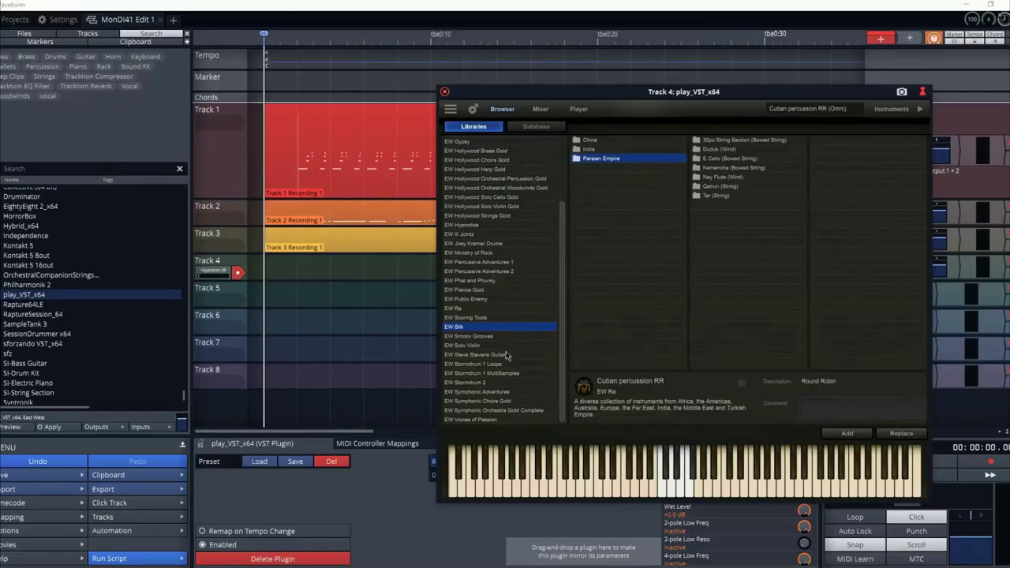
Step: Look through the Wood and Drums folders of Gold Perc in EW Symphonic Orchestra Gold Complete
{"action": "left_click", "coordinate": [517, 411]}
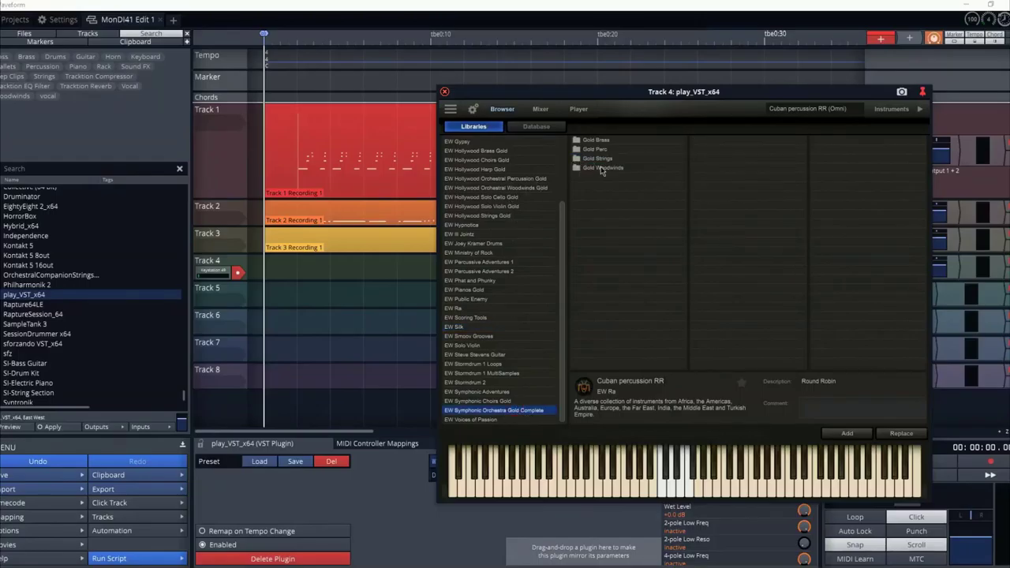
{"action": "left_click", "coordinate": [599, 150]}
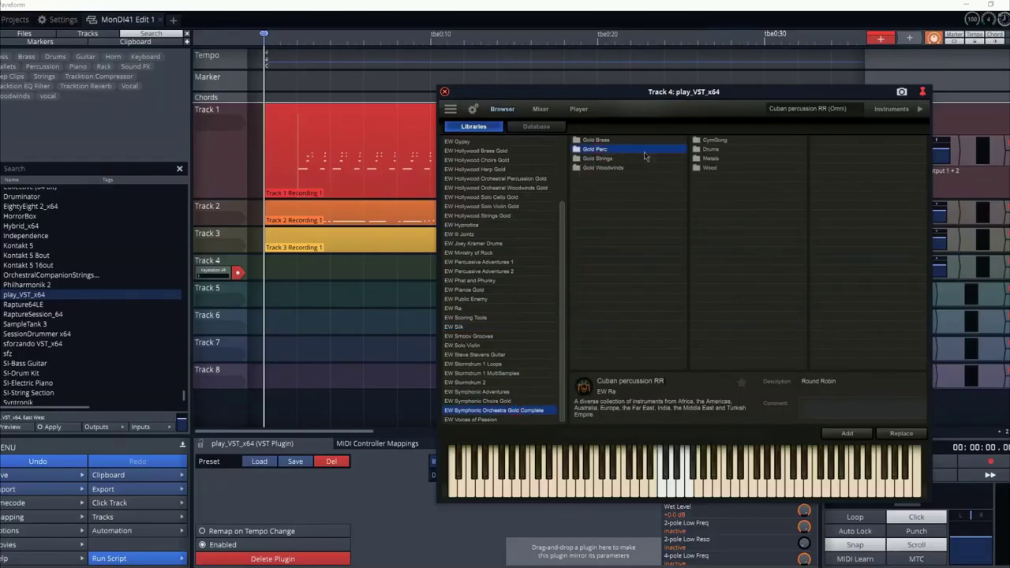
{"action": "left_click", "coordinate": [715, 170]}
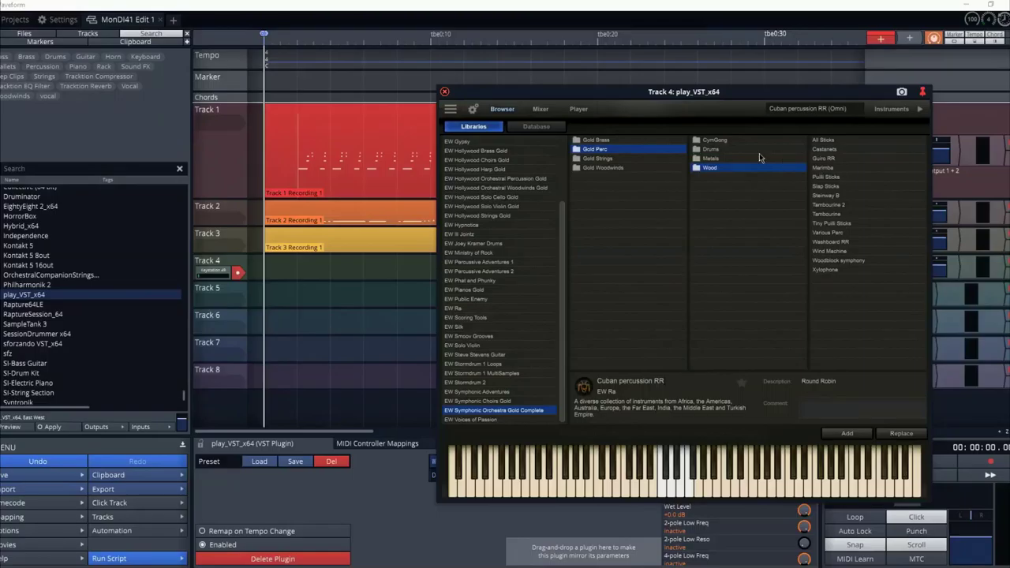
{"action": "left_click", "coordinate": [710, 150]}
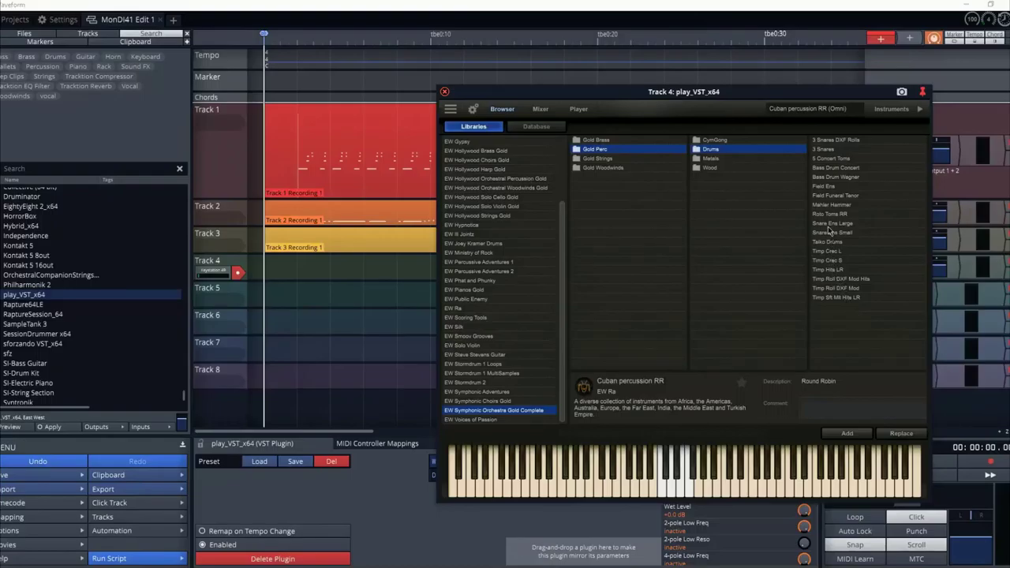
Step: Load the Gypsy percussion instrument from the EW Gypsy library on Track 4
{"action": "scroll", "coordinate": [510, 300], "scroll_direction": "up", "scroll_amount": 3}
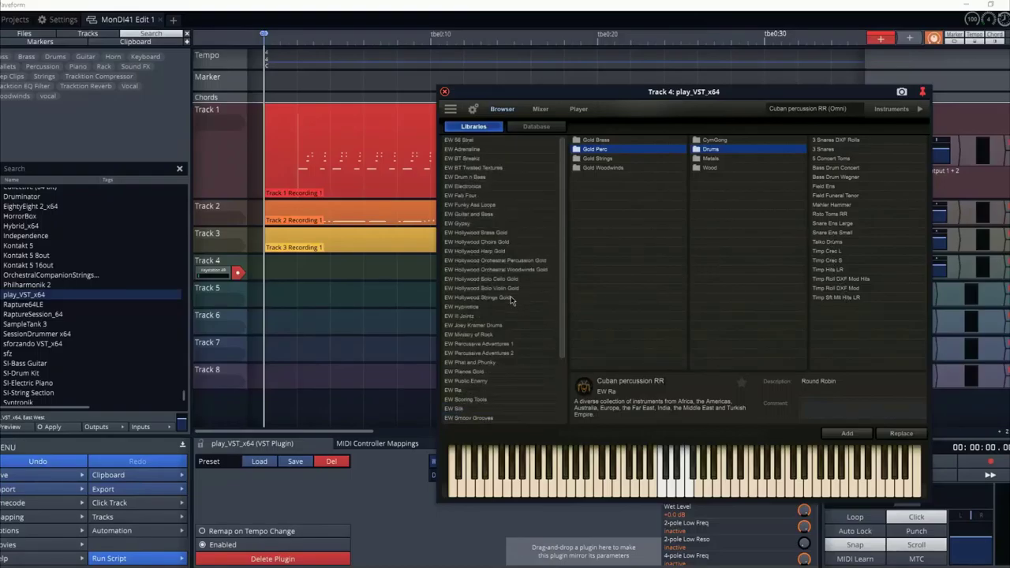
{"action": "left_click", "coordinate": [468, 224]}
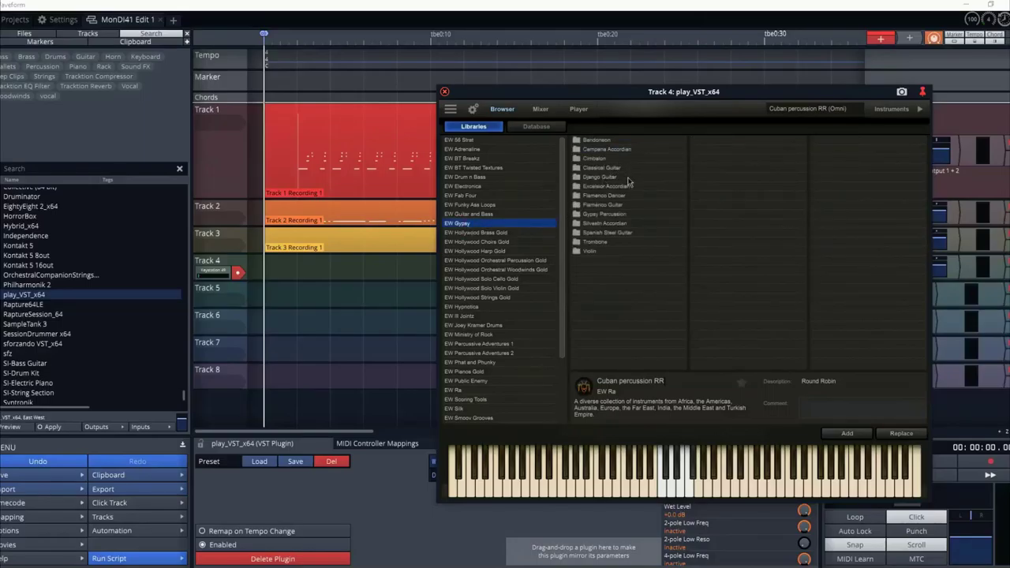
{"action": "left_click", "coordinate": [621, 216]}
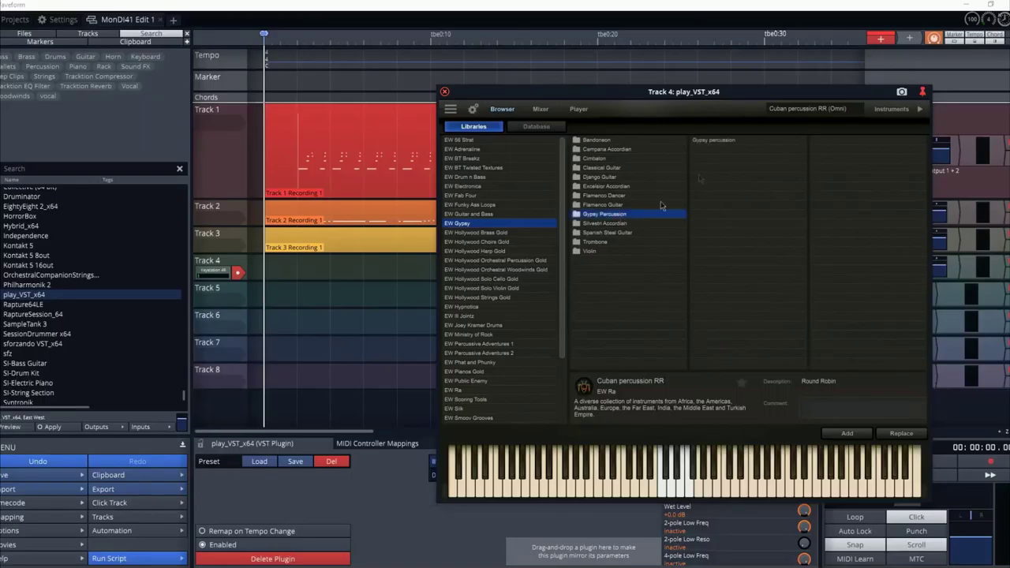
{"action": "left_click", "coordinate": [718, 141]}
{"action": "double_click", "coordinate": [721, 144]}
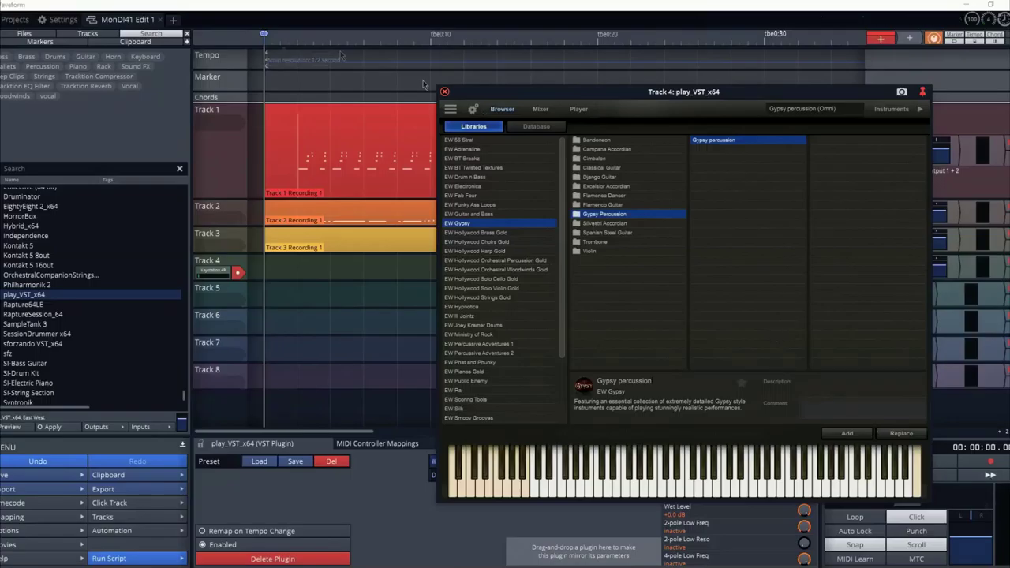
Step: Play the piece from the start to about 2:03 with Gypsy percussion loaded, and close the plugin window
{"action": "key", "text": "space"}
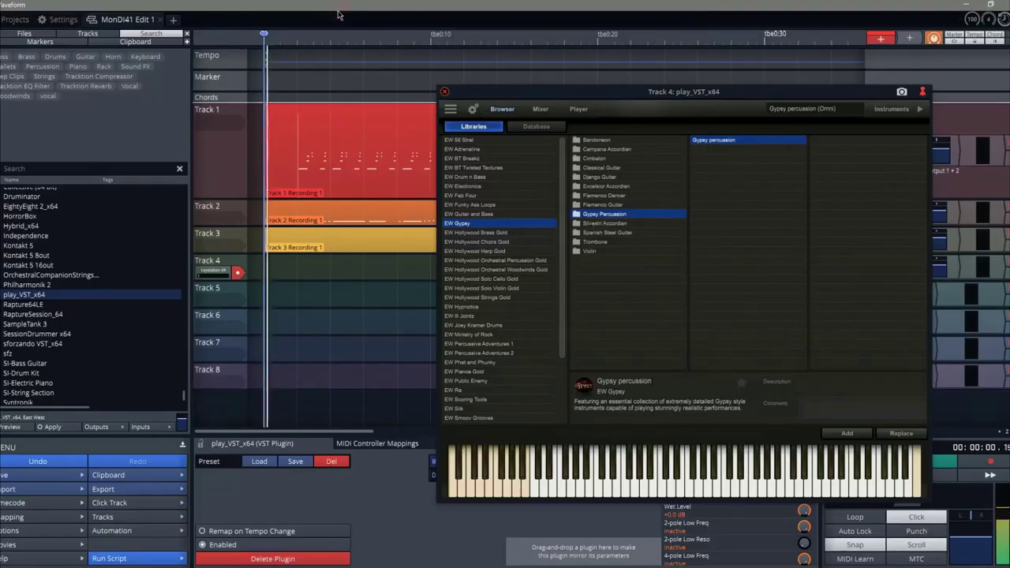
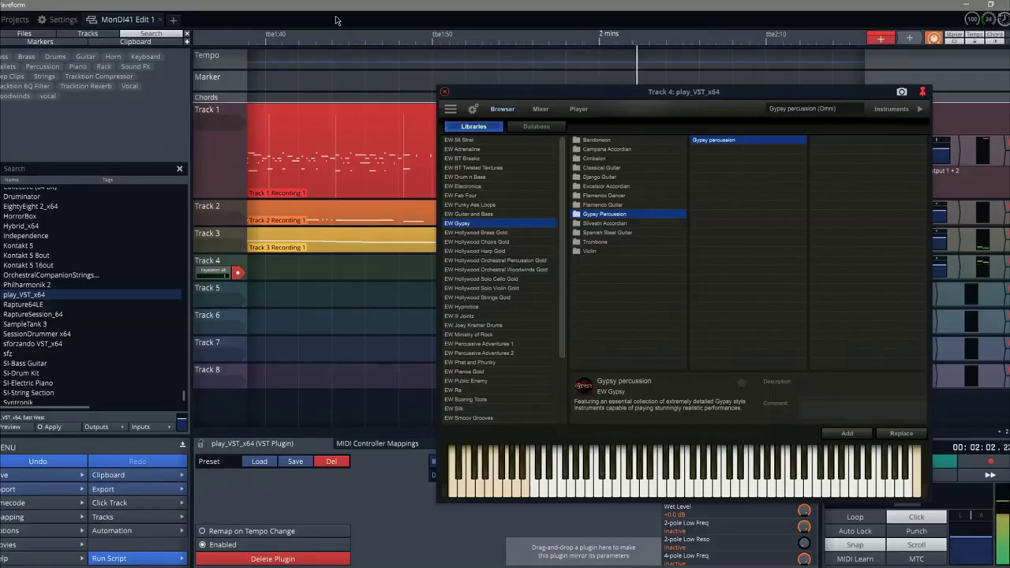
{"action": "left_click", "coordinate": [444, 92]}
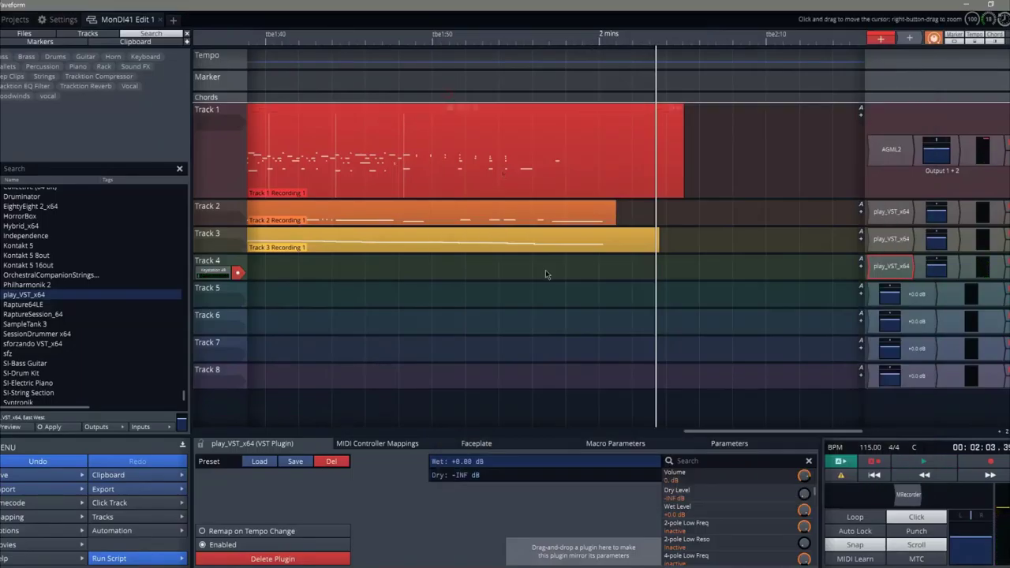
{"action": "left_click", "coordinate": [873, 475]}
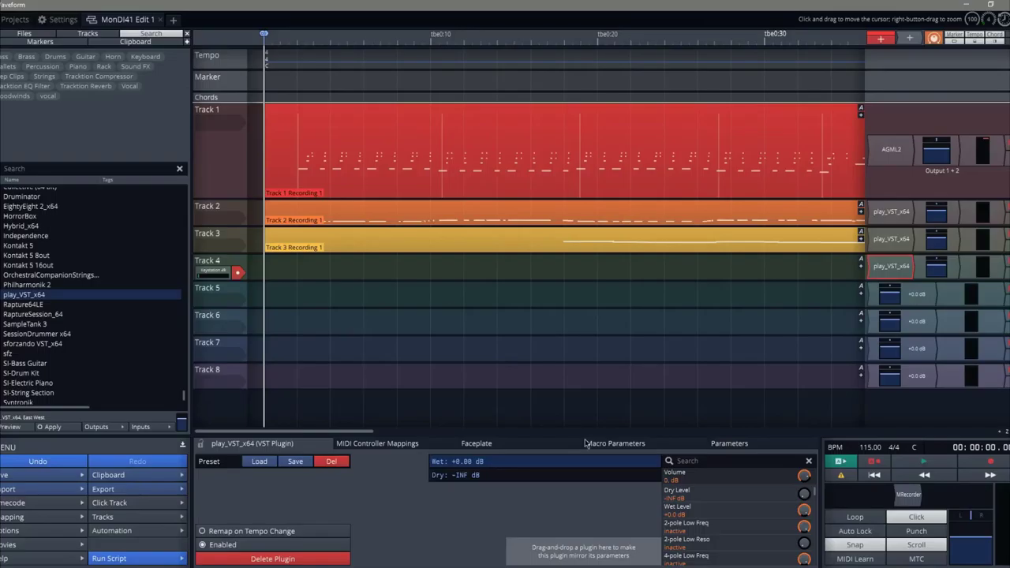
{"action": "key", "text": "r"}
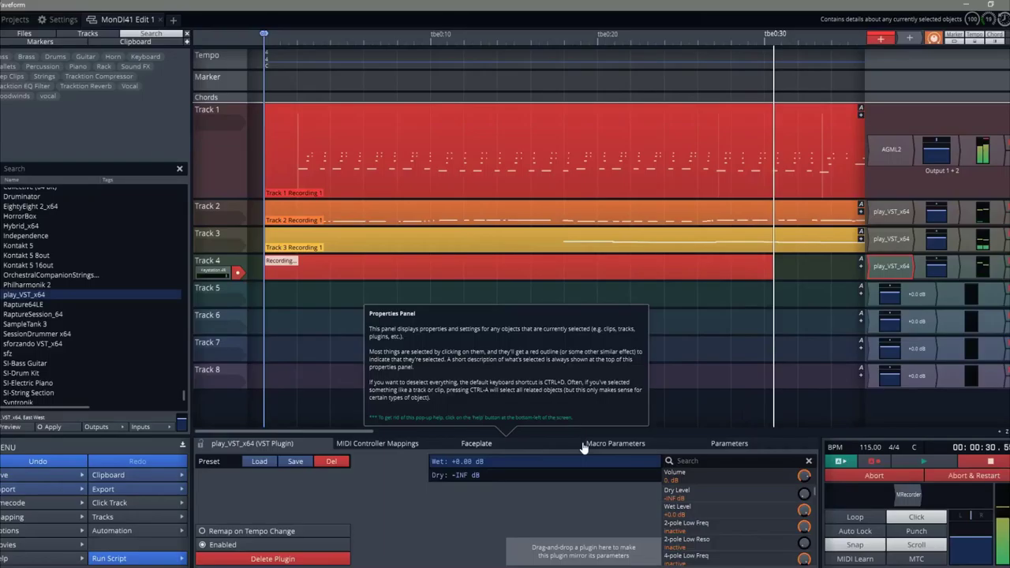
{"action": "key", "text": "space"}
{"action": "key", "text": "ctrl+z"}
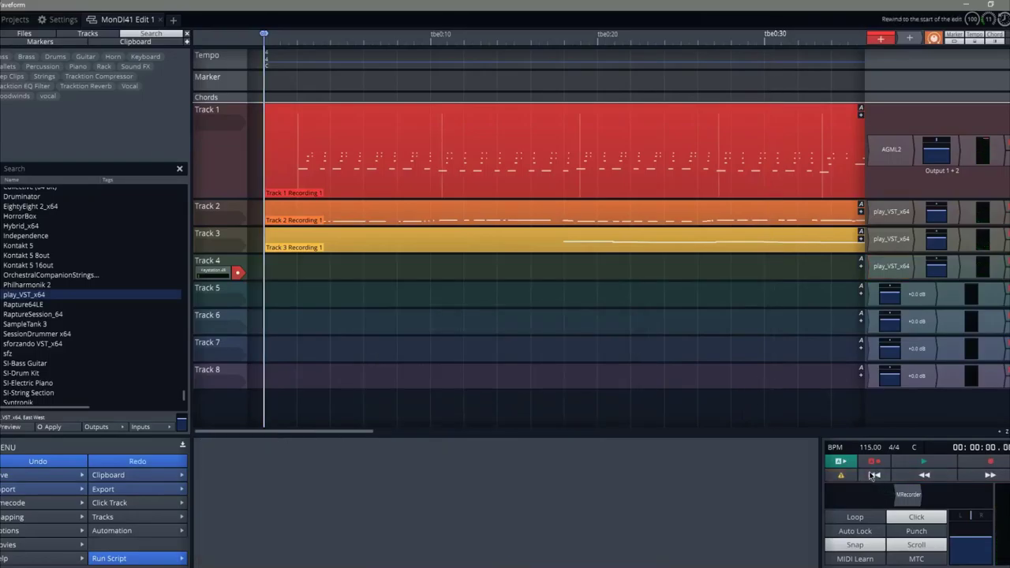
Step: Record the percussion part on Track 4 from the start to about 2:06, and cut off the clip after about 2:00.8
{"action": "key", "text": "r"}
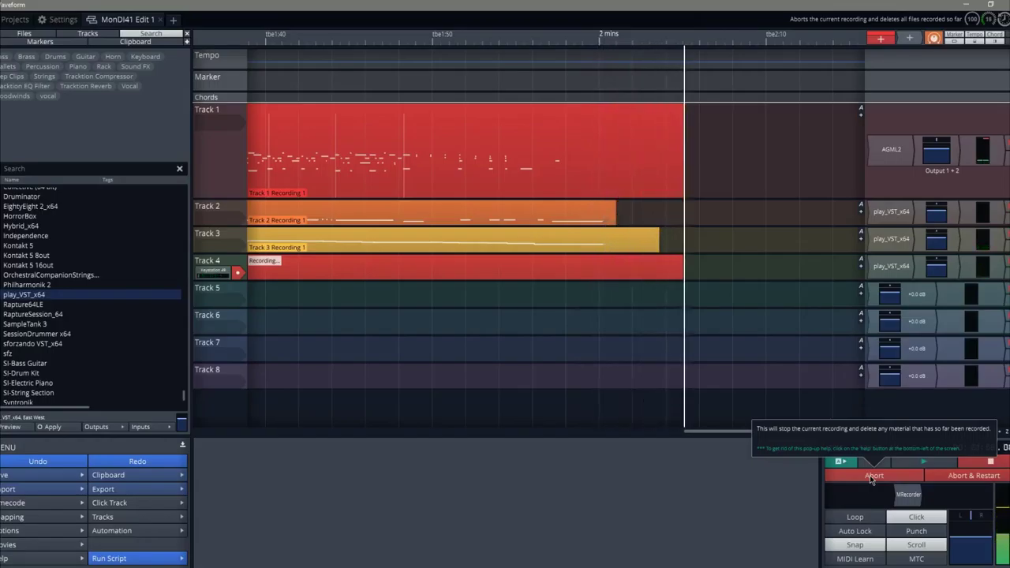
{"action": "key", "text": "space"}
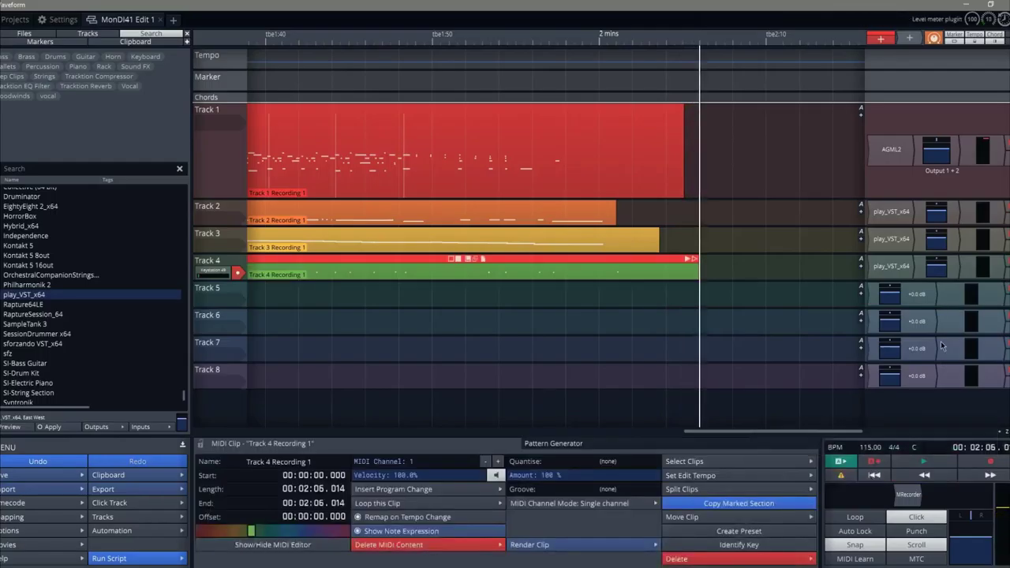
{"action": "left_click", "coordinate": [615, 274]}
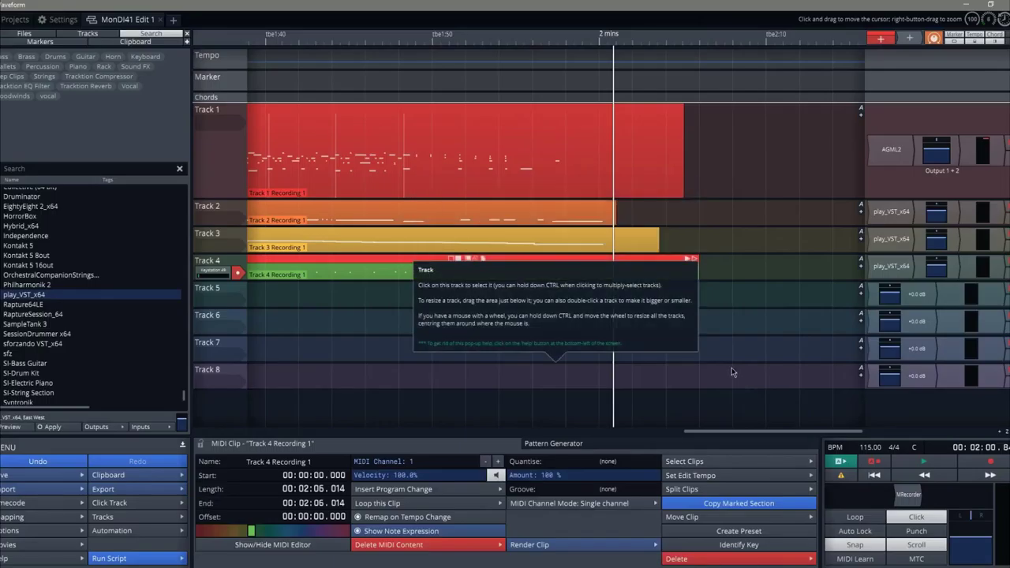
{"action": "key", "text": "s"}
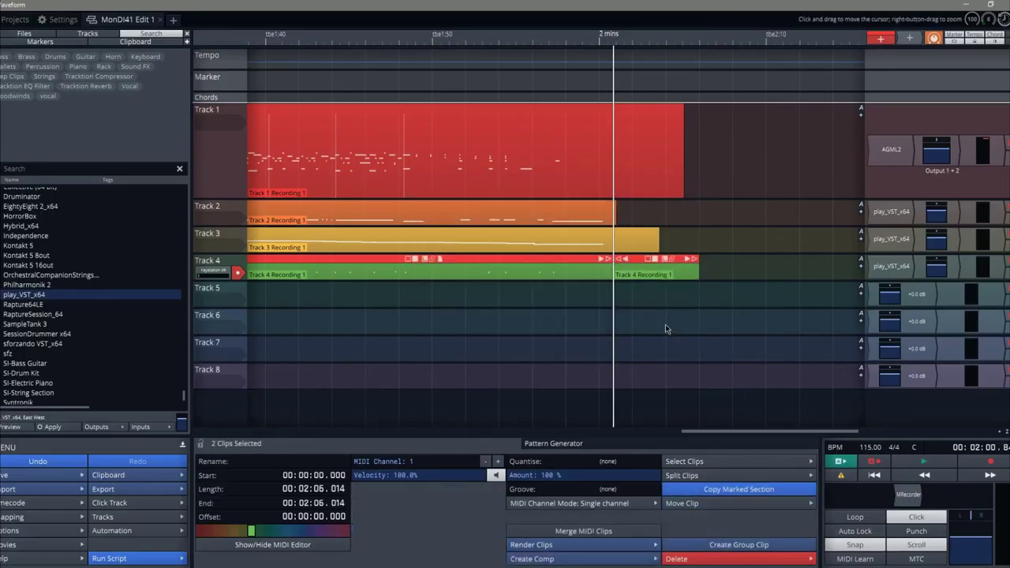
{"action": "left_click", "coordinate": [653, 274]}
{"action": "key", "text": "Delete"}
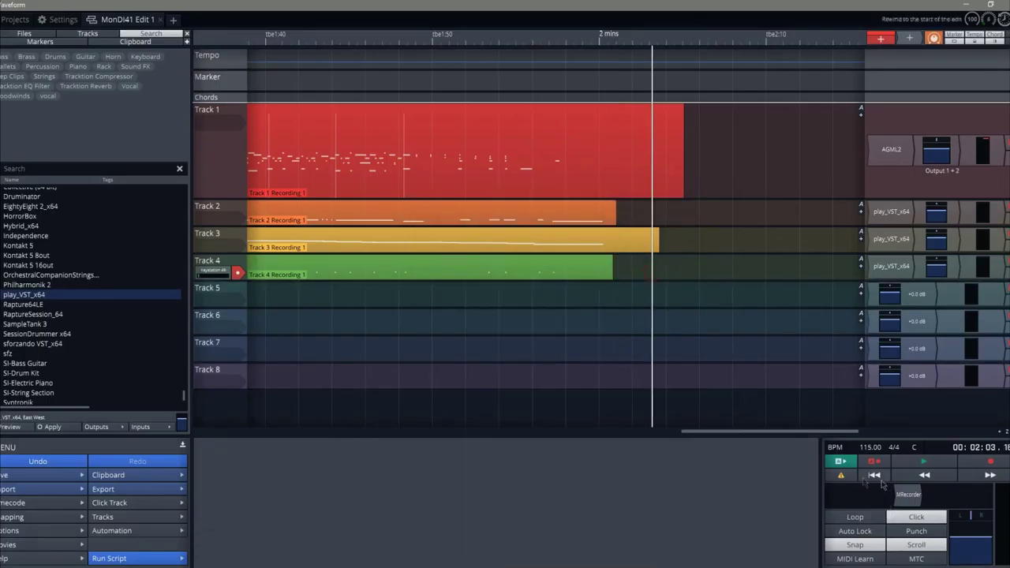
Step: Make Track 4 slightly taller and cut out the part of its clip between about 1:04.7 and 1:06.6
{"action": "left_click_drag", "start_coordinate": [705, 439], "coordinate": [467, 411]}
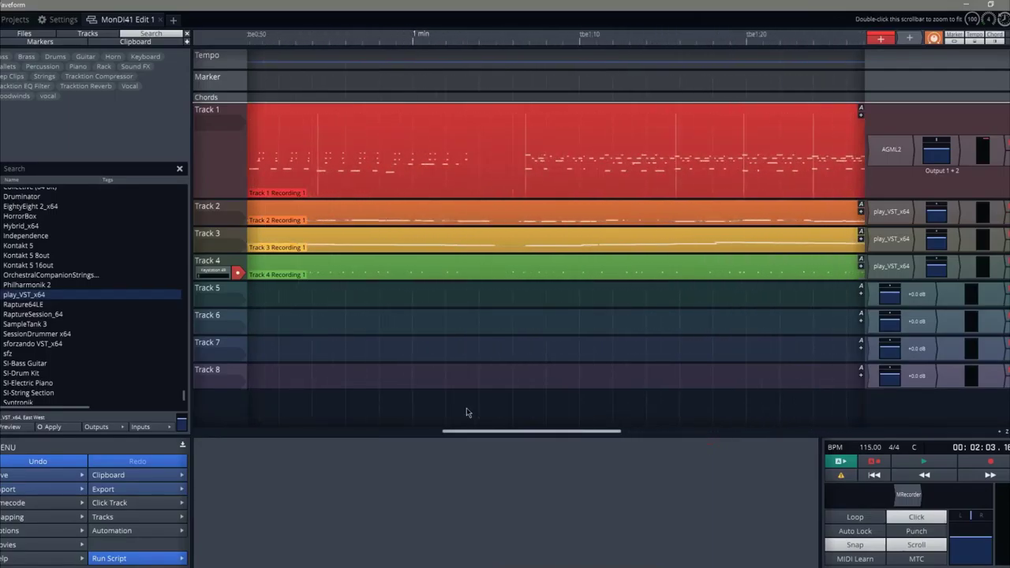
{"action": "left_click", "coordinate": [492, 276]}
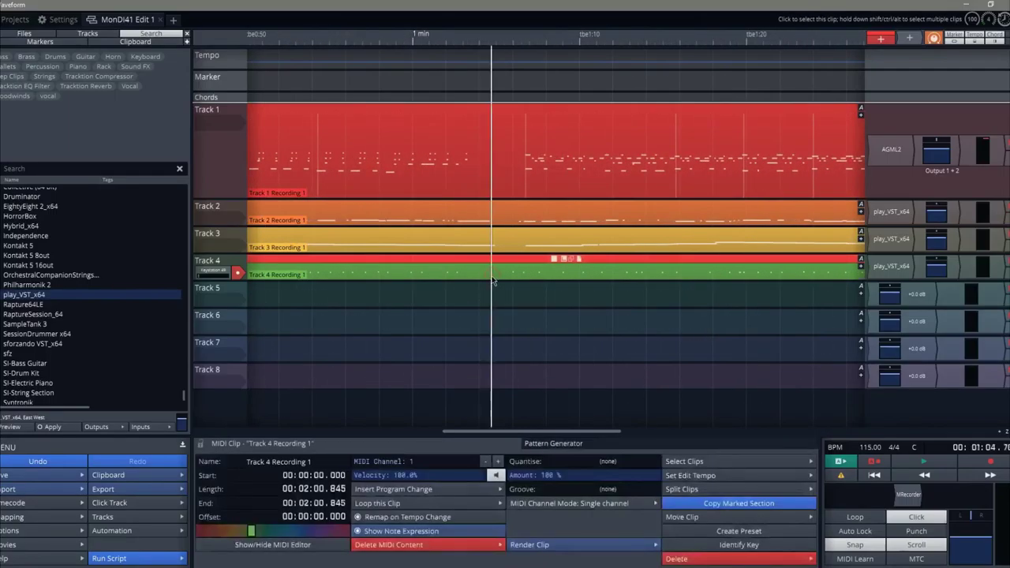
{"action": "key", "text": "s"}
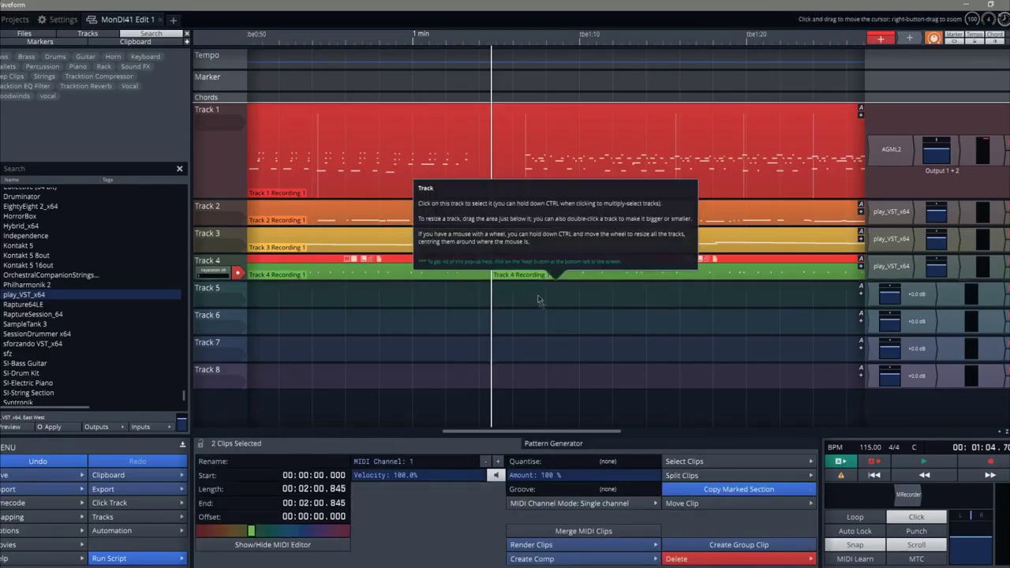
{"action": "left_click", "coordinate": [523, 292]}
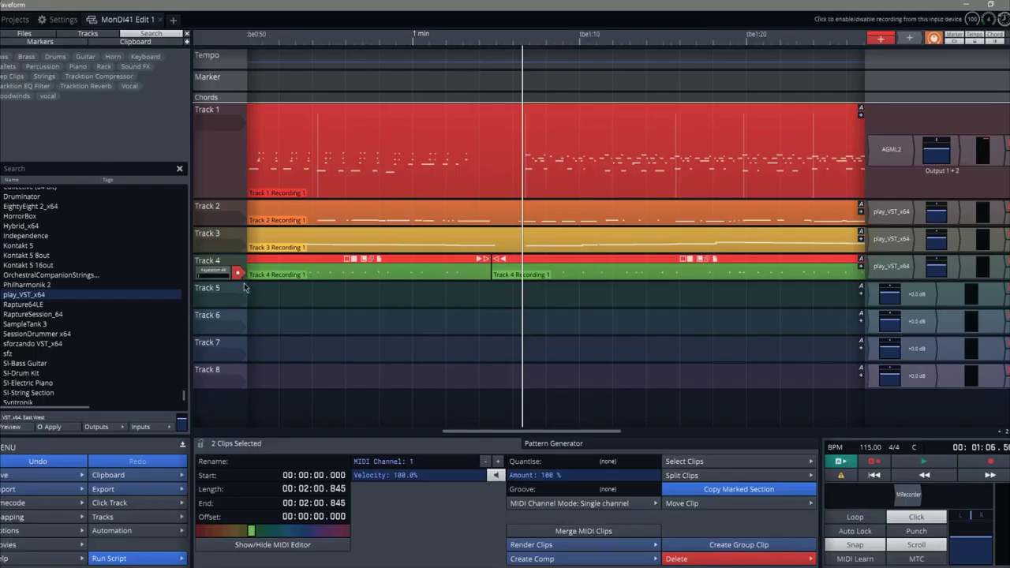
{"action": "left_click_drag", "start_coordinate": [215, 282], "coordinate": [214, 296]}
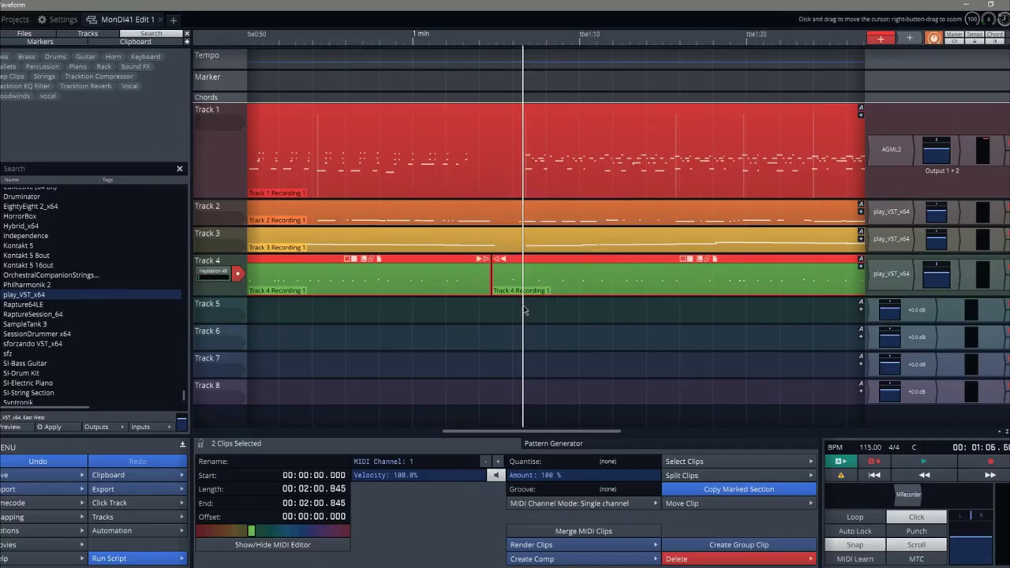
{"action": "left_click", "coordinate": [504, 277]}
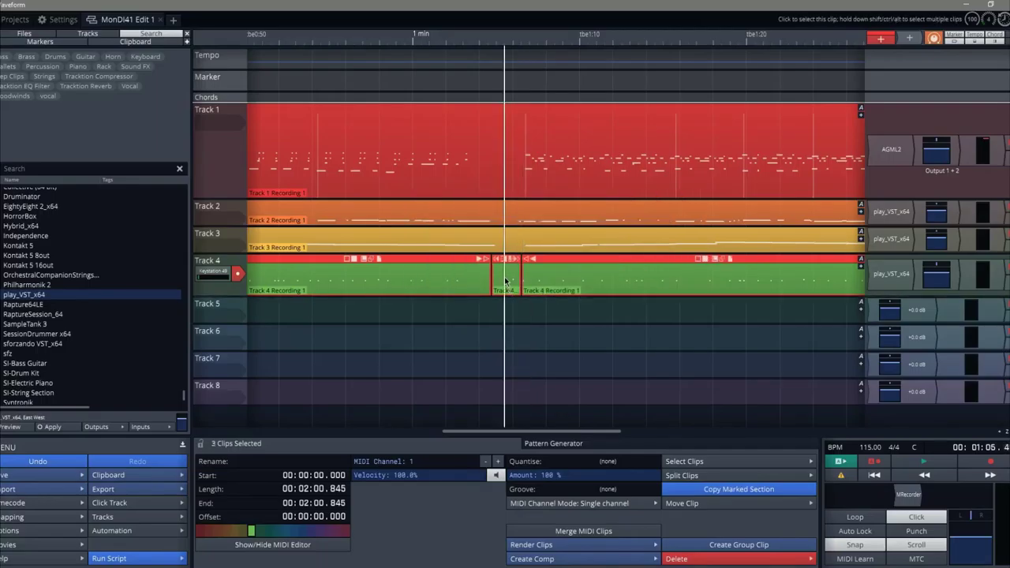
{"action": "key", "text": "Delete"}
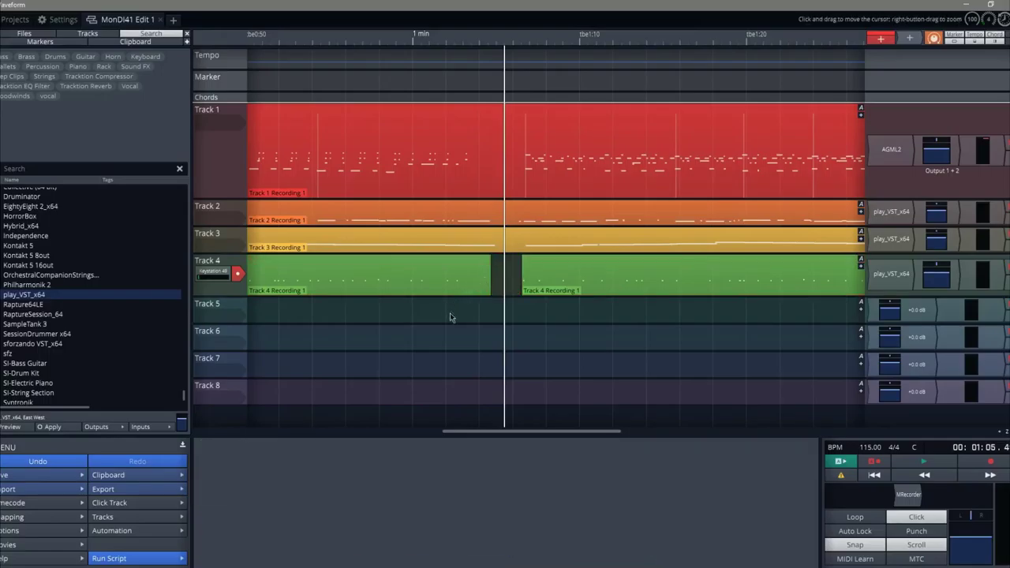
Step: Play the piece across the Track 4 gap with the click track off, and again from the start to about 1:04.8
{"action": "left_click", "coordinate": [450, 313]}
{"action": "key", "text": "space"}
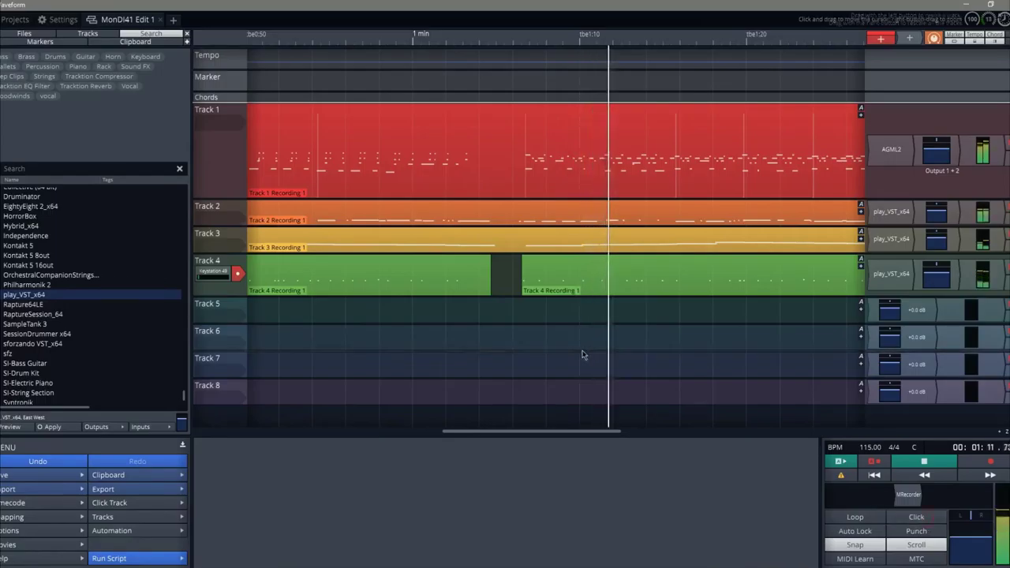
{"action": "mouse_move", "coordinate": [591, 371]}
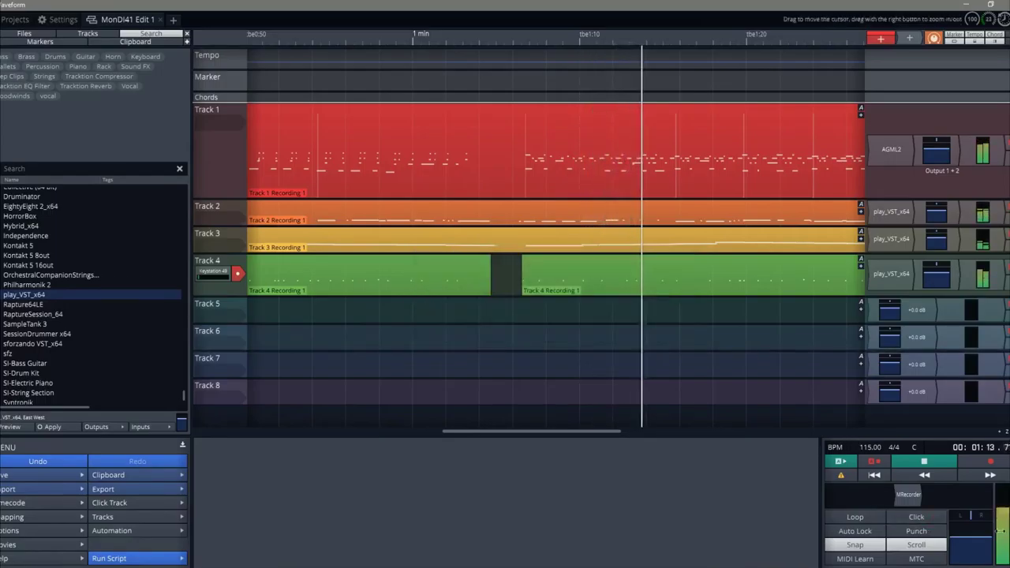
{"action": "key", "text": "Home"}
{"action": "left_click", "coordinate": [448, 283]}
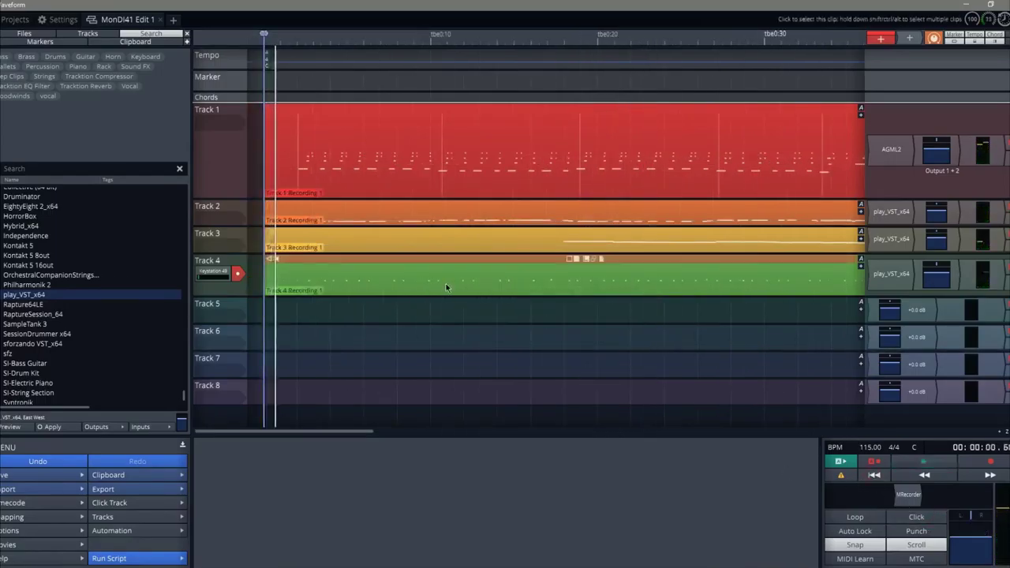
{"action": "mouse_move", "coordinate": [466, 322]}
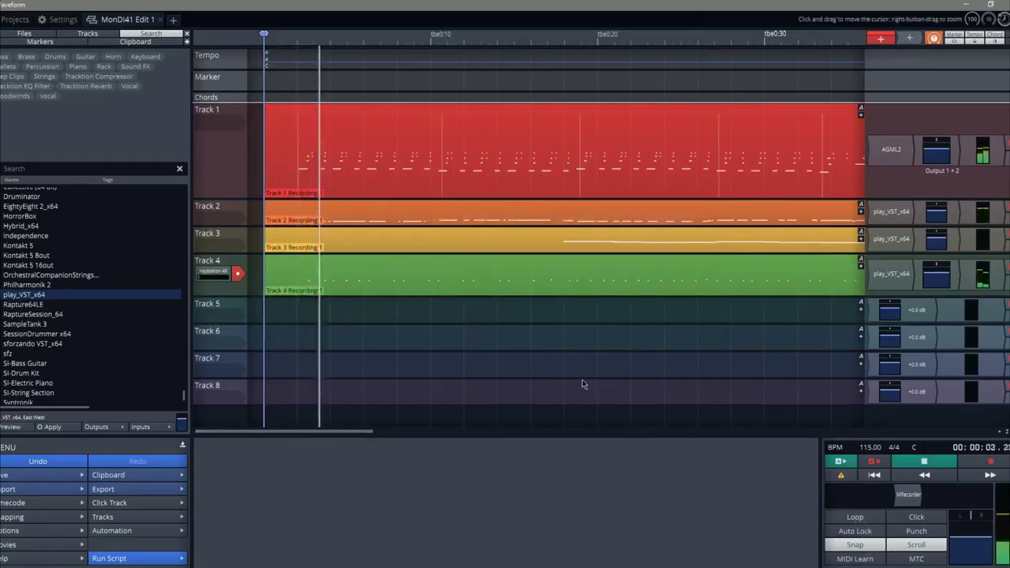
{"action": "mouse_move", "coordinate": [580, 382]}
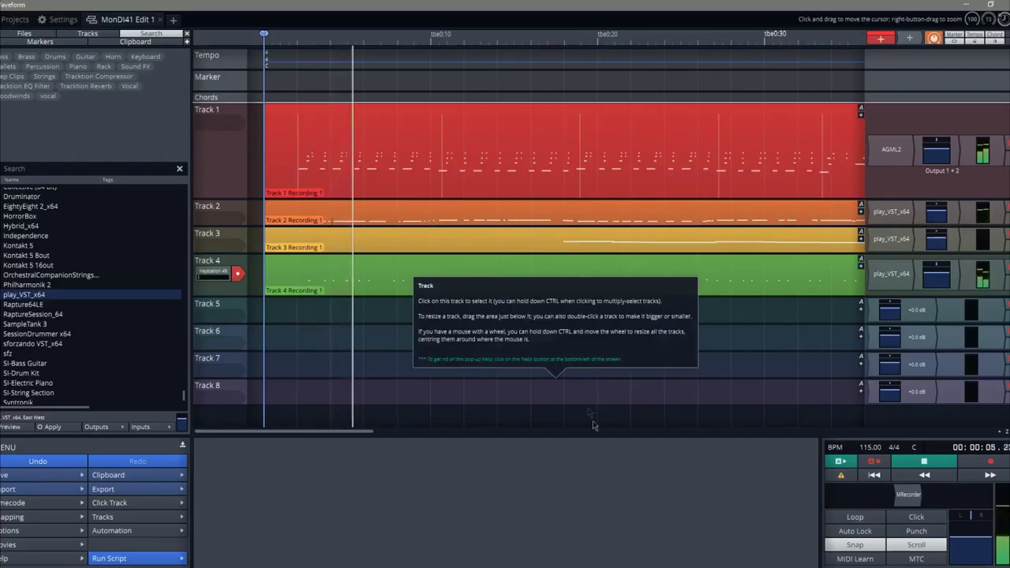
{"action": "mouse_move", "coordinate": [669, 560]}
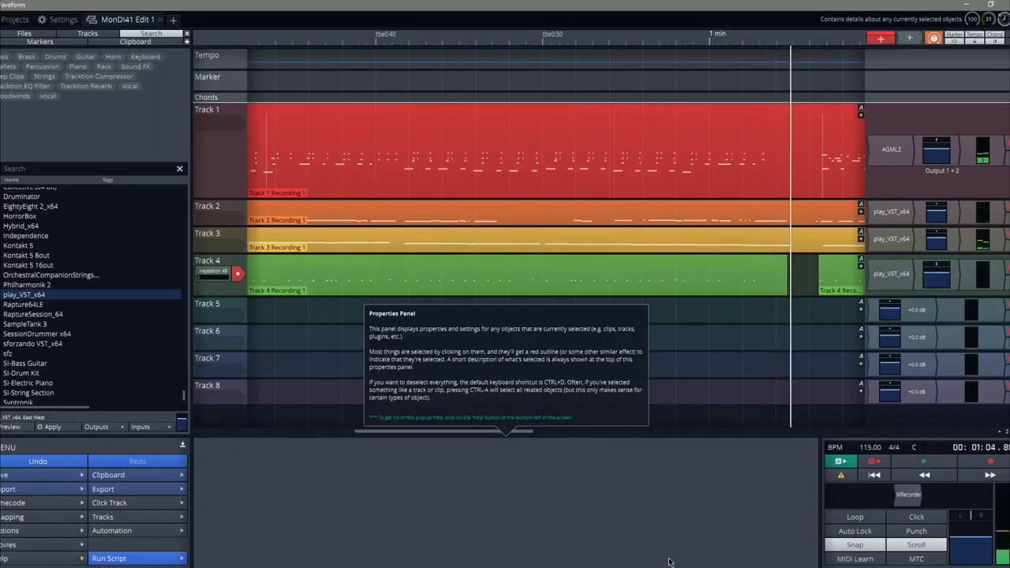
{"action": "key", "text": "space"}
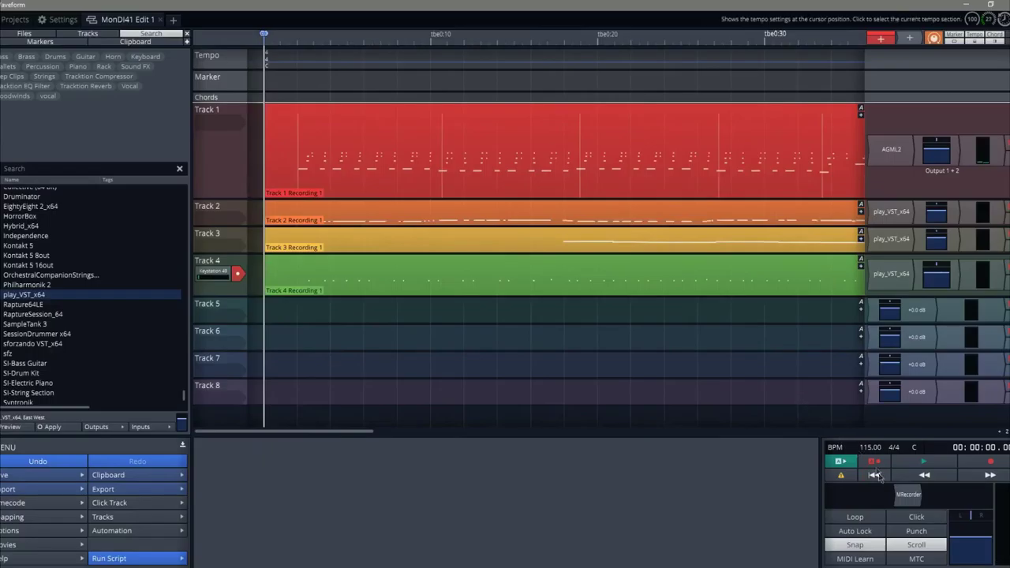
Step: Stop the recording in the MRecorder plugin and close its window
{"action": "double_click", "coordinate": [909, 495]}
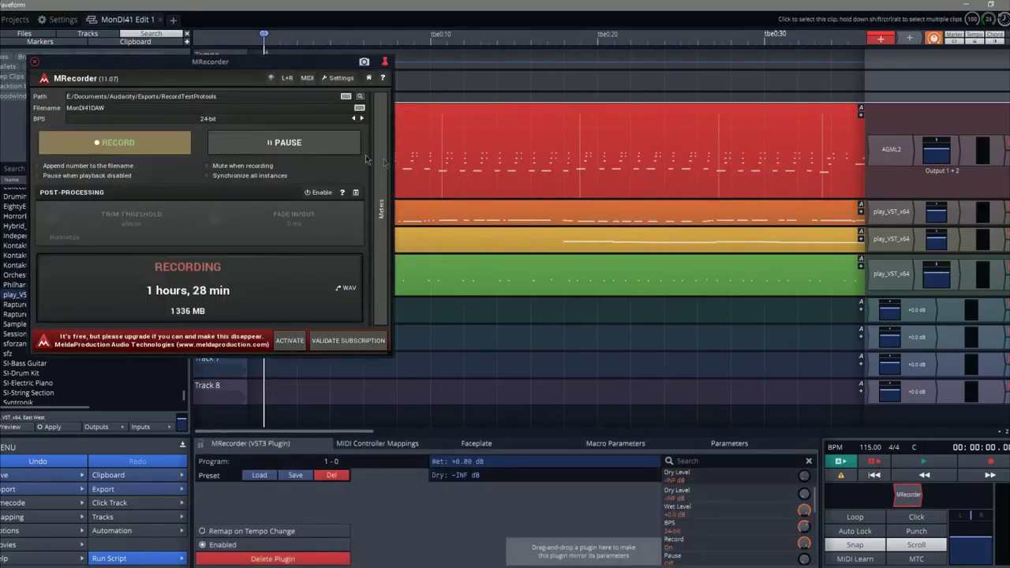
{"action": "left_click", "coordinate": [137, 149]}
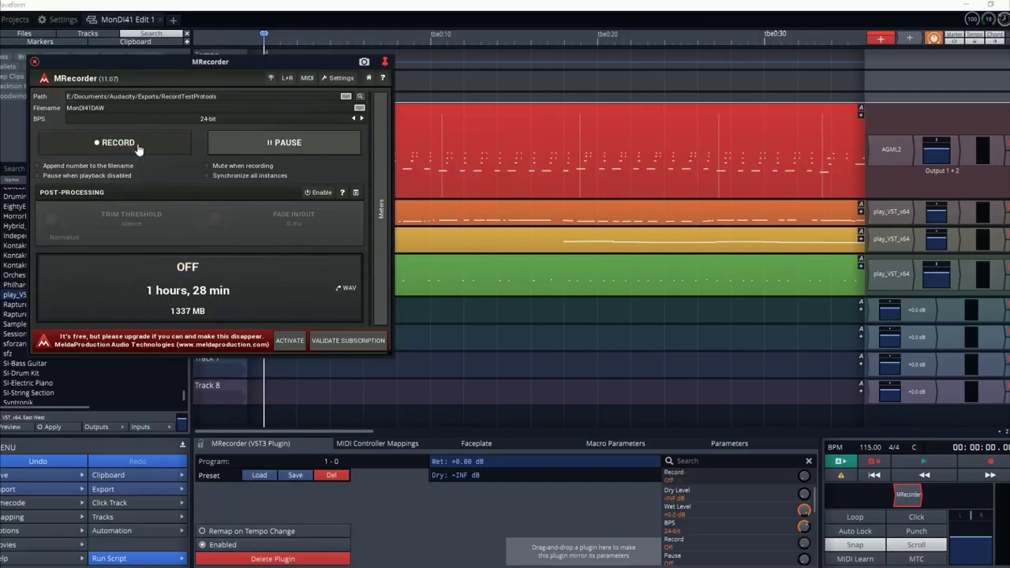
{"action": "left_click", "coordinate": [35, 61]}
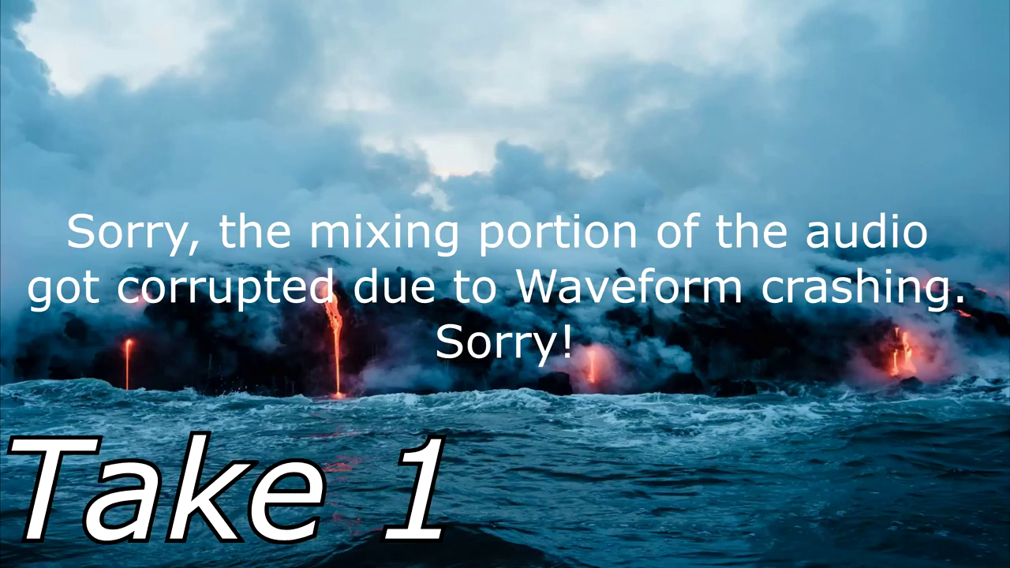
Step: Search the computer for Waveform 9 to launch it
{"action": "left_click", "coordinate": [31, 552]}
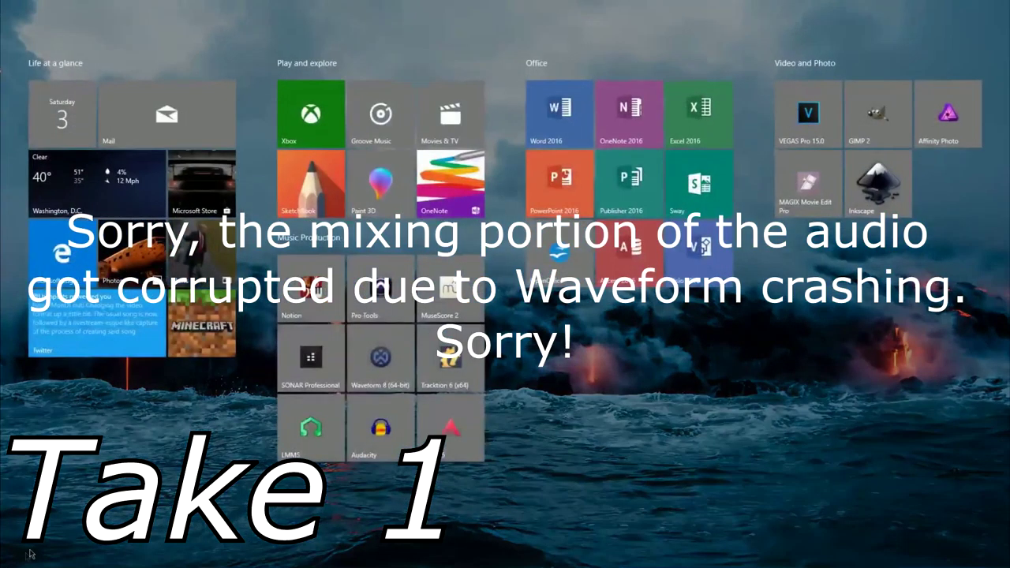
{"action": "type", "text": "waveform 9"}
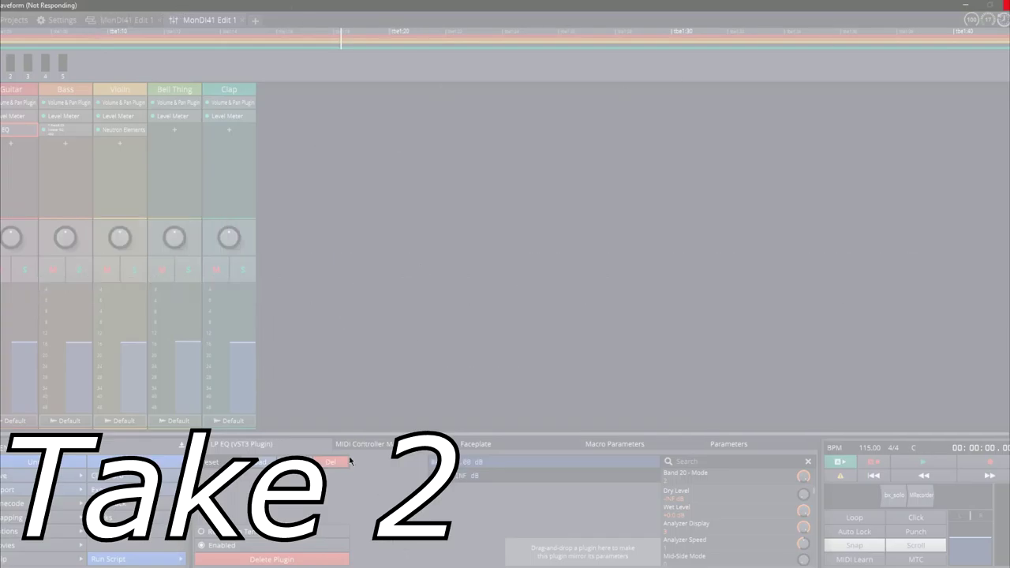
Step: Switch to SONAR Professional and create a new project named asdf
{"action": "left_click", "coordinate": [484, 298]}
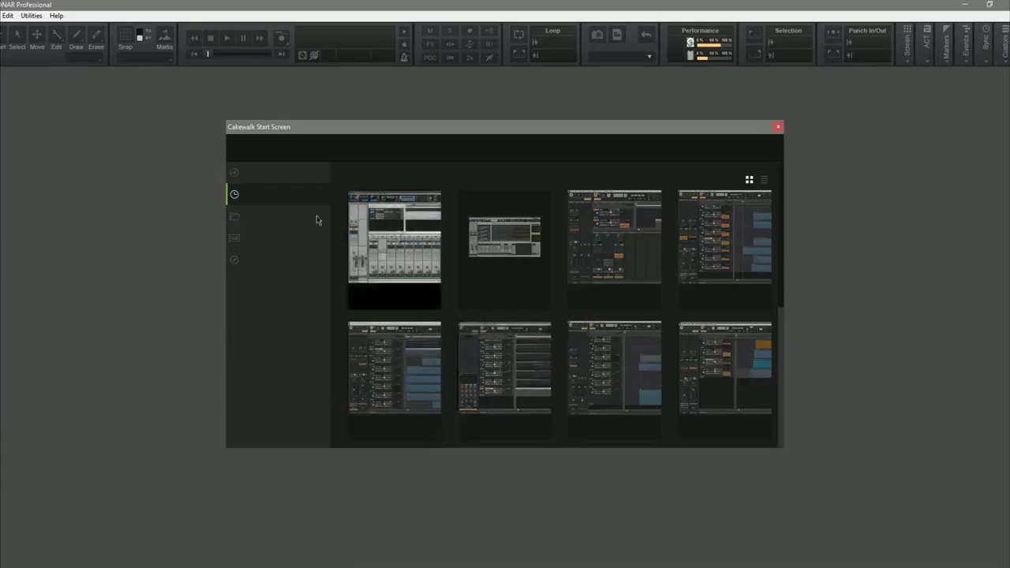
{"action": "left_click", "coordinate": [240, 172]}
{"action": "left_click", "coordinate": [415, 247]}
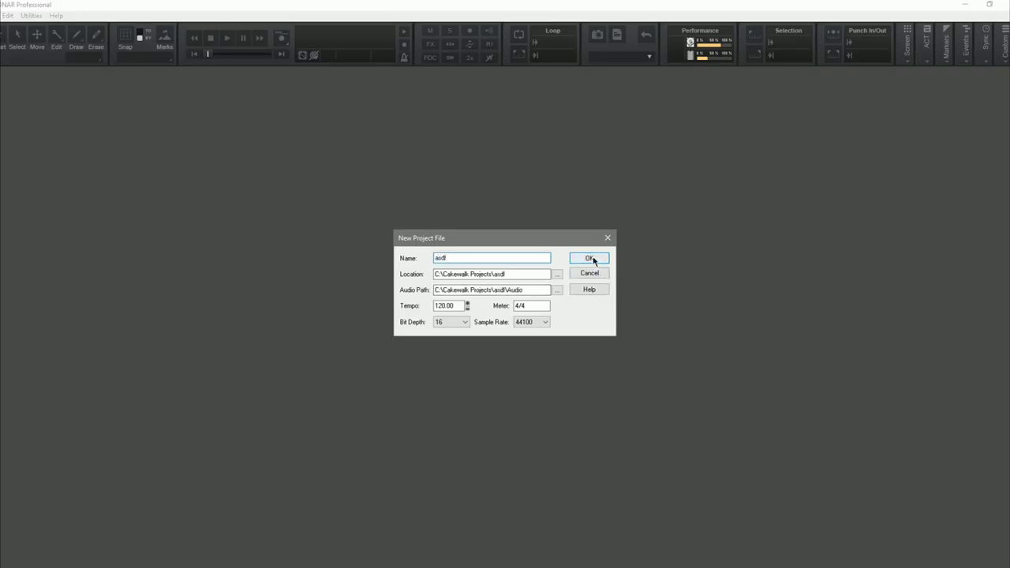
{"action": "left_click", "coordinate": [589, 258]}
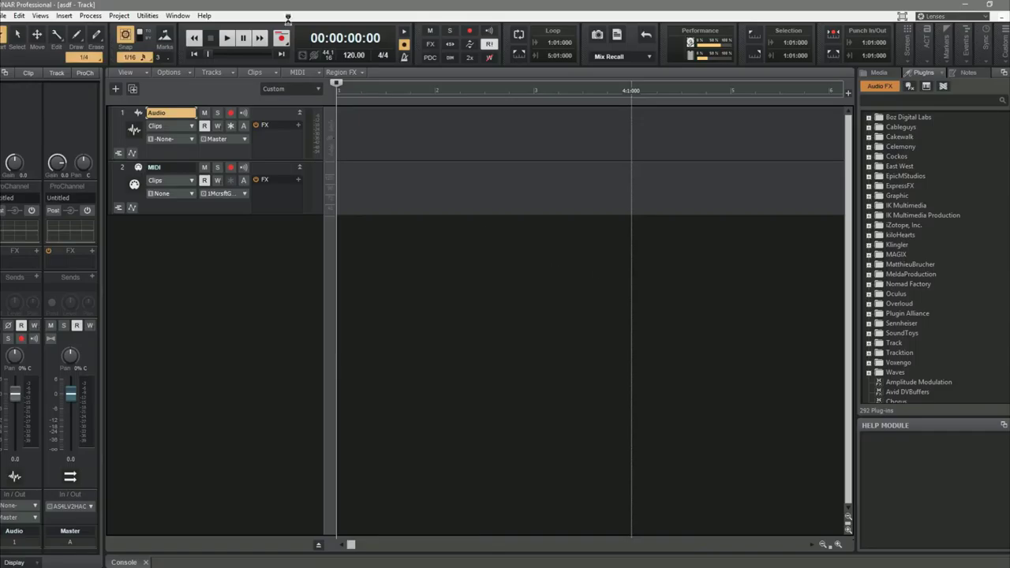
Step: Set the project tempo to 115 BPM and delete the MIDI track
{"action": "left_click", "coordinate": [356, 55]}
{"action": "type", "text": "115"}
{"action": "key", "text": "Return"}
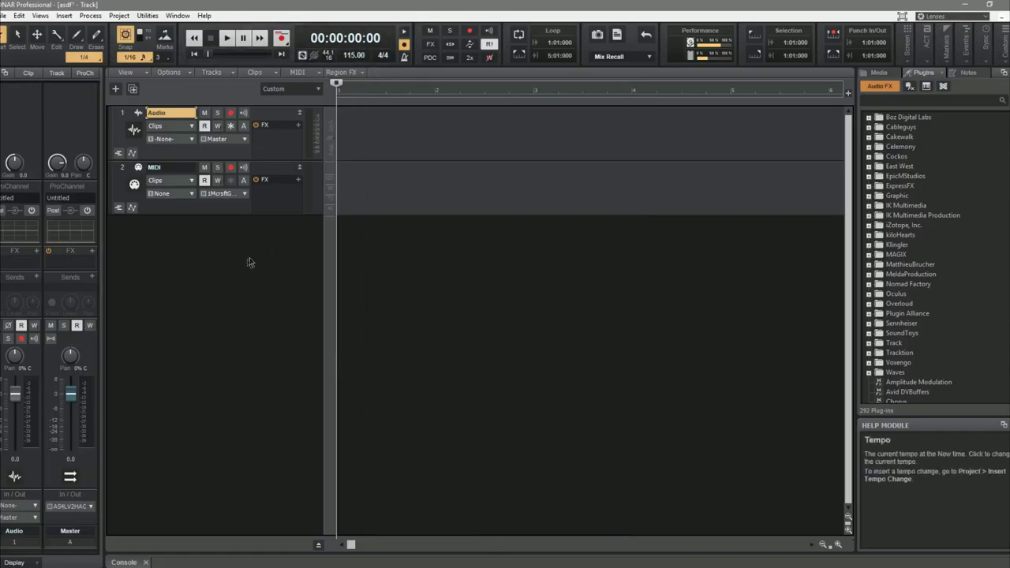
{"action": "right_click", "coordinate": [201, 200]}
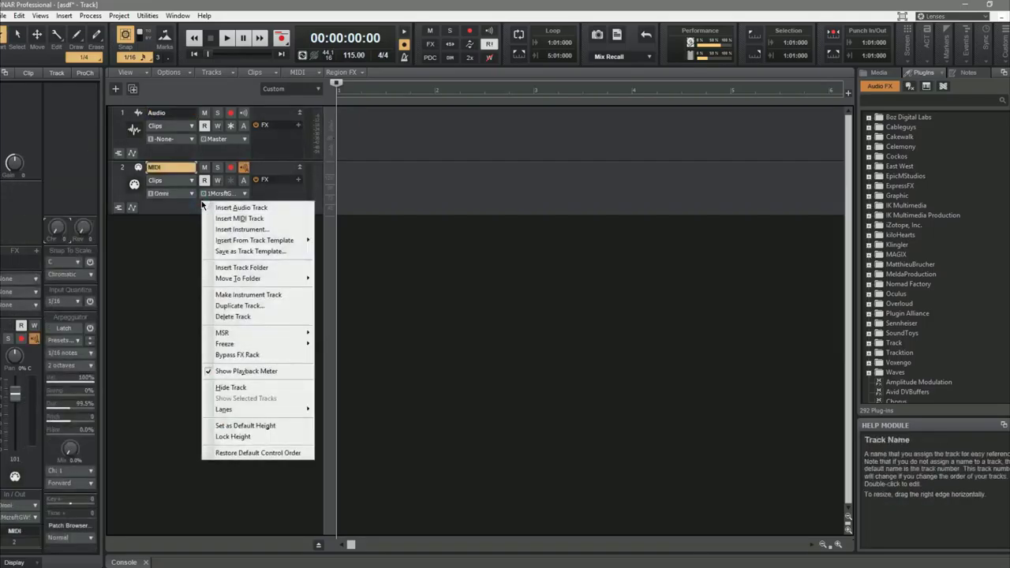
{"action": "left_click", "coordinate": [247, 317]}
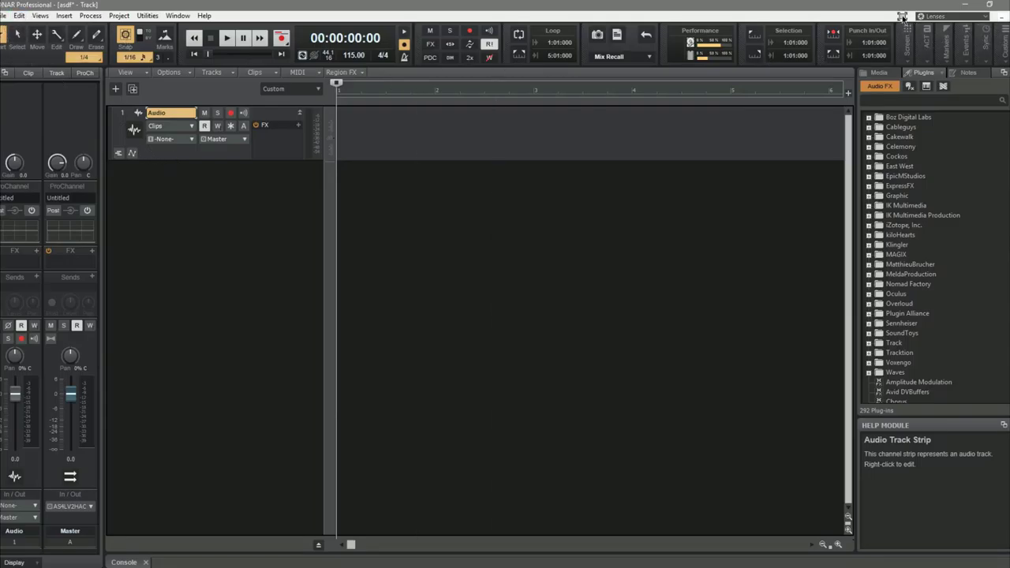
Step: Switch the workspace to full screen and open the audio import dialog
{"action": "left_click", "coordinate": [901, 17]}
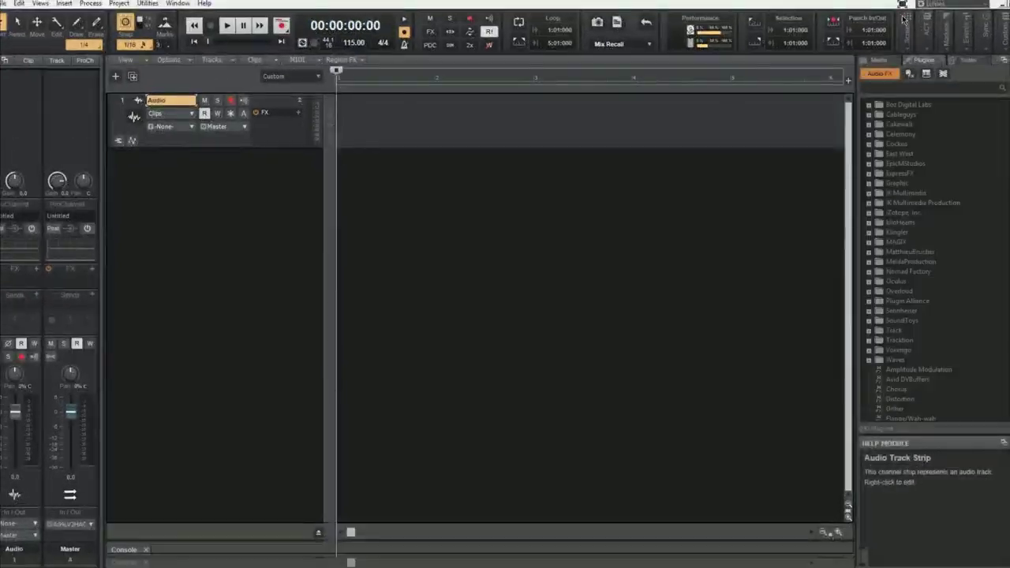
{"action": "left_click", "coordinate": [6, 5]}
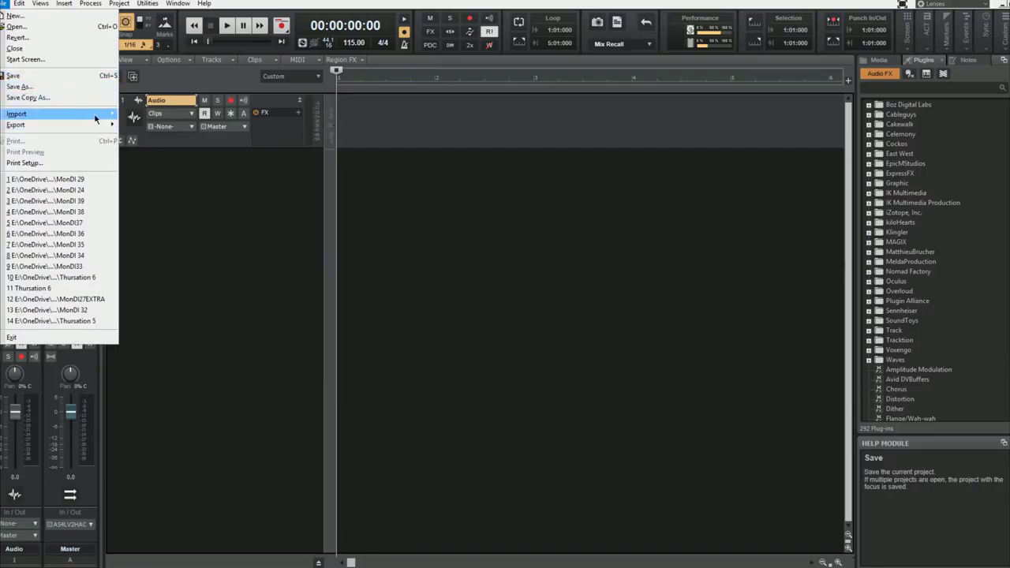
{"action": "mouse_move", "coordinate": [100, 115]}
{"action": "left_click", "coordinate": [130, 115]}
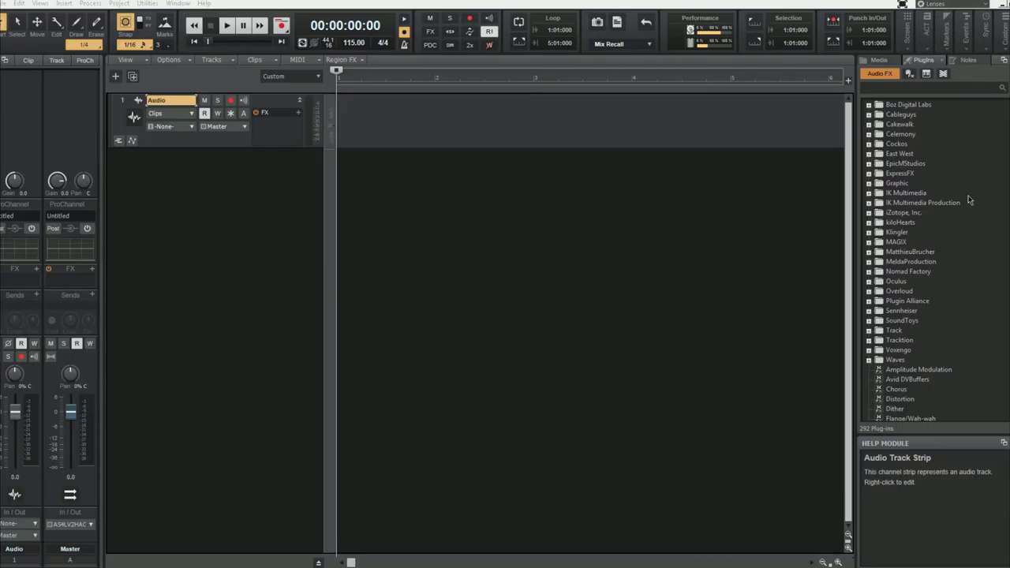
{"action": "key", "text": "ctrl+i"}
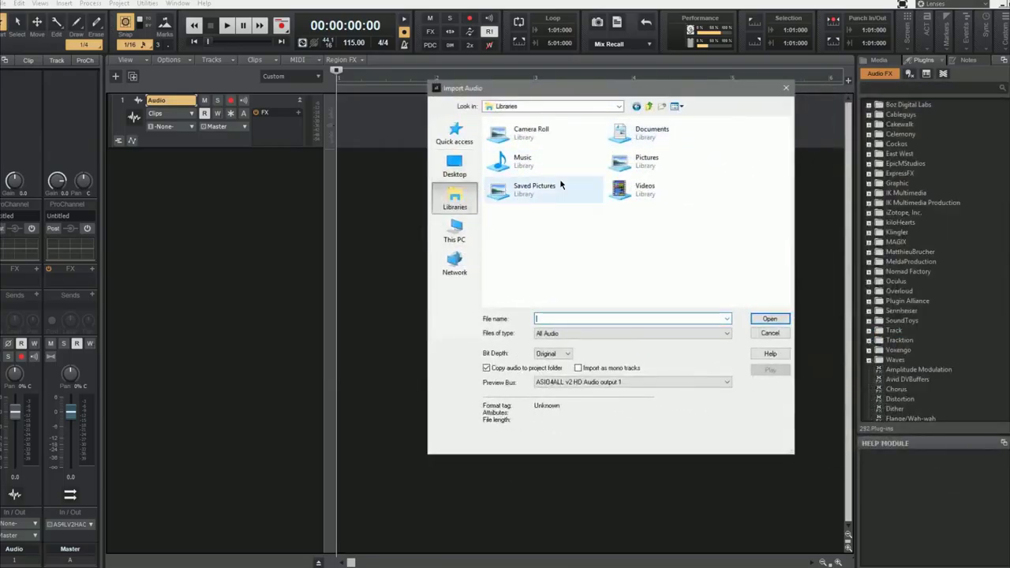
Step: Browse to the Rendered folder of the MonDI41 project inside Documents, Tracktion
{"action": "left_click", "coordinate": [641, 138]}
{"action": "double_click", "coordinate": [641, 138]}
{"action": "scroll", "coordinate": [552, 237], "scroll_direction": "down", "scroll_amount": 2}
{"action": "scroll", "coordinate": [519, 276], "scroll_direction": "down", "scroll_amount": 2}
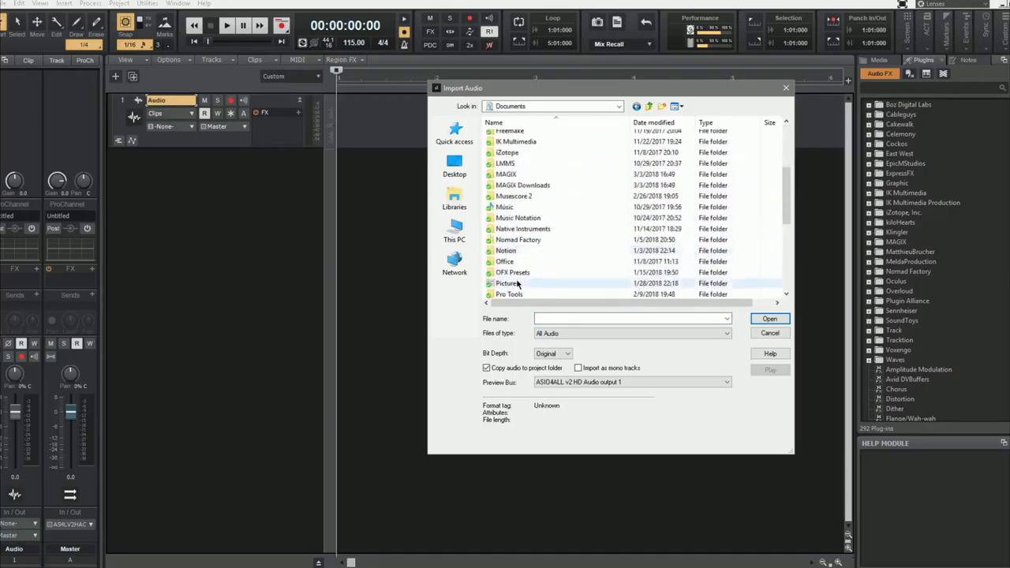
{"action": "scroll", "coordinate": [517, 286], "scroll_direction": "down", "scroll_amount": 3}
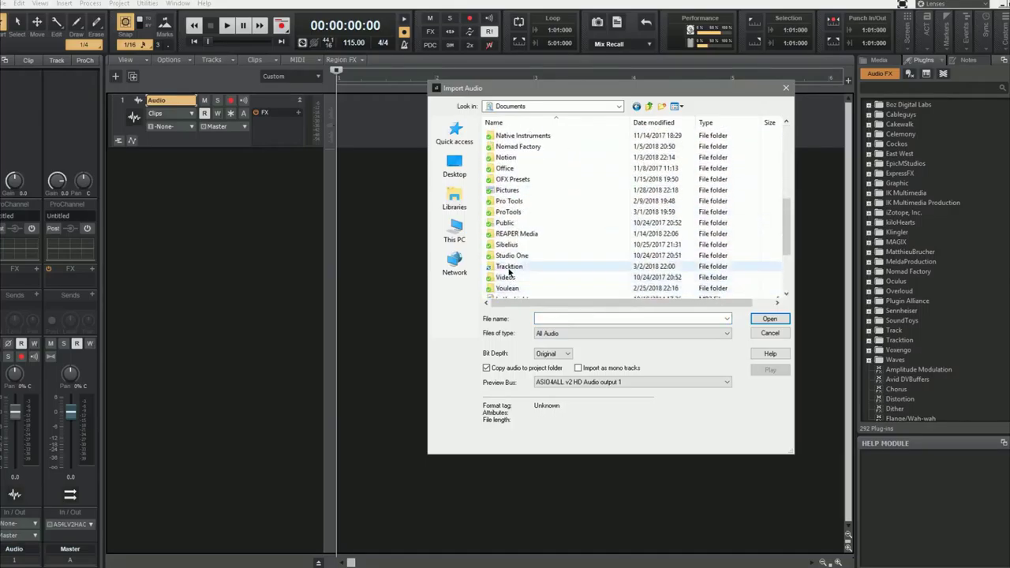
{"action": "double_click", "coordinate": [510, 270]}
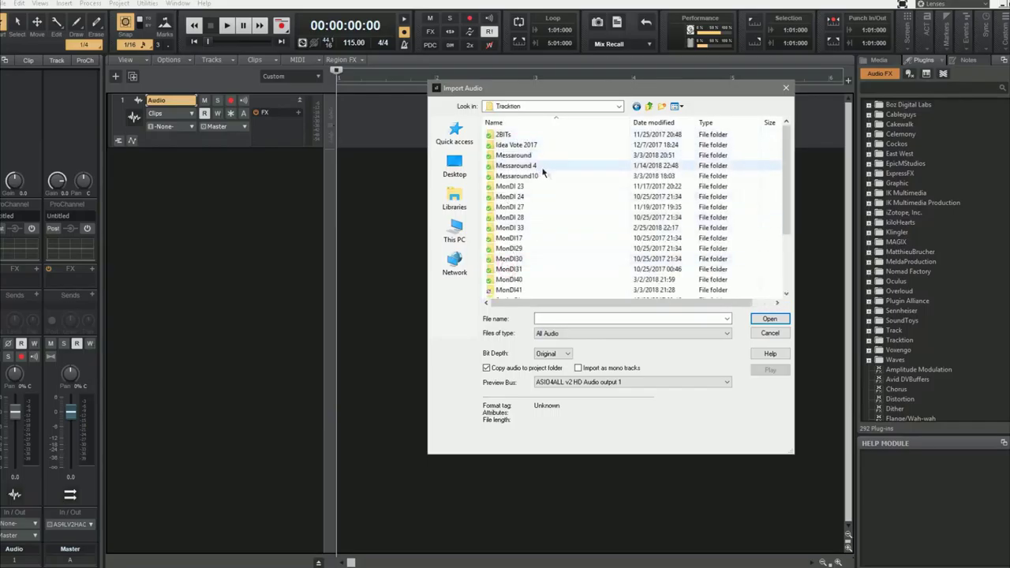
{"action": "scroll", "coordinate": [542, 226], "scroll_direction": "down", "scroll_amount": 3}
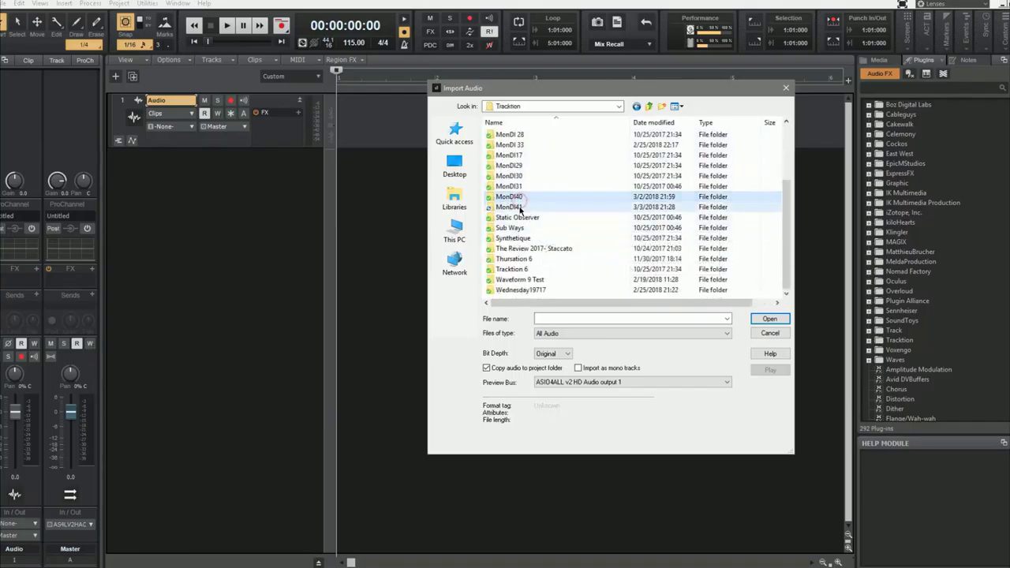
{"action": "double_click", "coordinate": [518, 207]}
{"action": "double_click", "coordinate": [511, 176]}
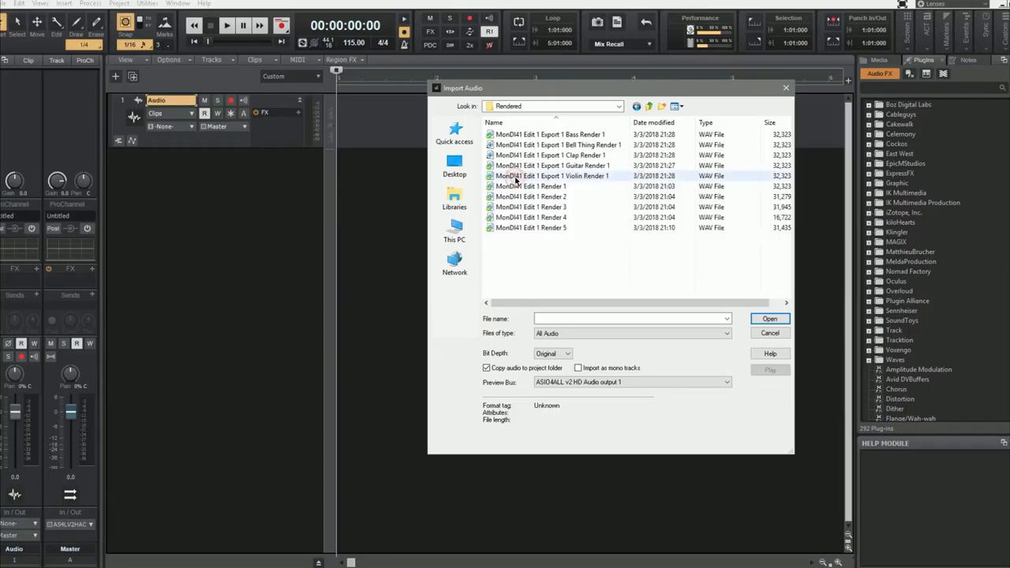
Step: Import the five MonDI41 Edit 1 Export 1 renders: Bass, Bell Thing, Clap, Guitar and Violin
{"action": "left_click", "coordinate": [536, 135]}
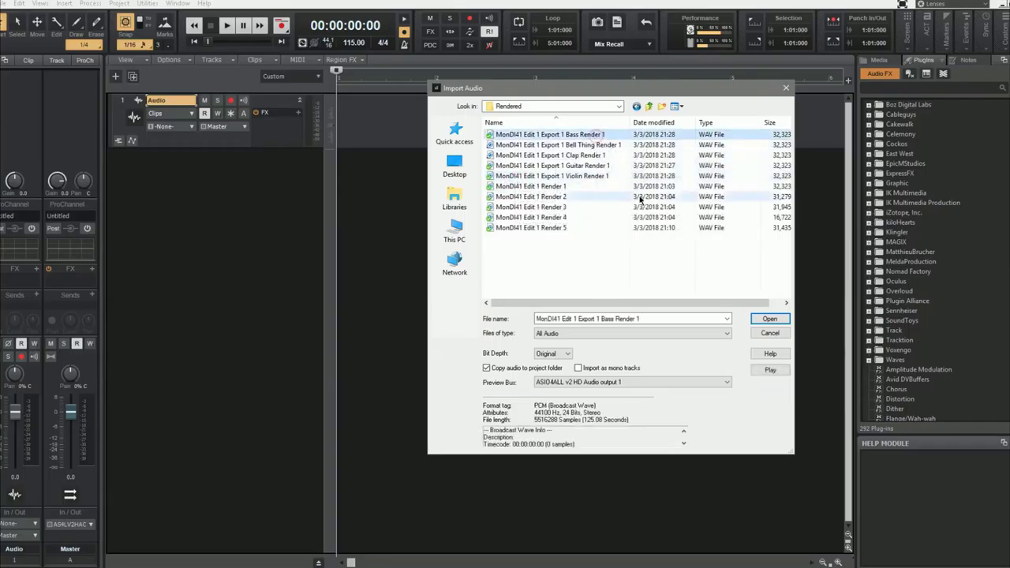
{"action": "left_click", "coordinate": [592, 176], "text": "shift"}
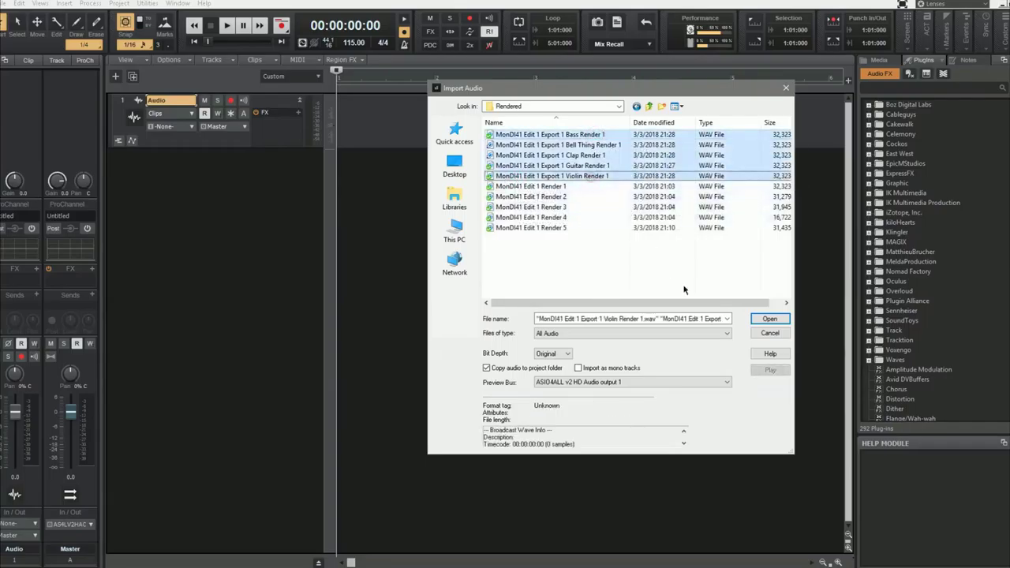
{"action": "left_click", "coordinate": [763, 320]}
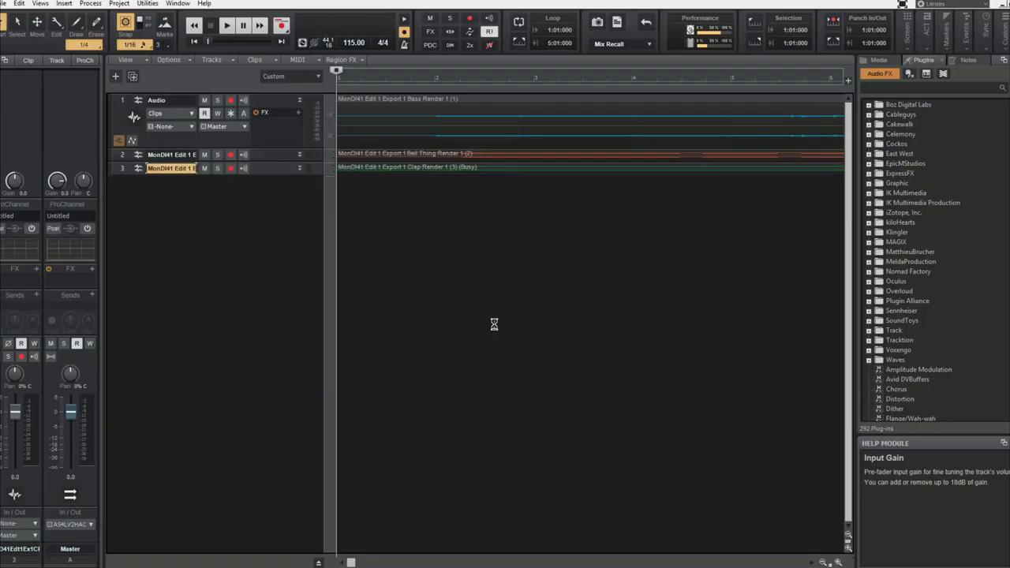
Step: Expand the strips of tracks 2 to 5 and play the imported stems briefly
{"action": "left_click", "coordinate": [300, 155]}
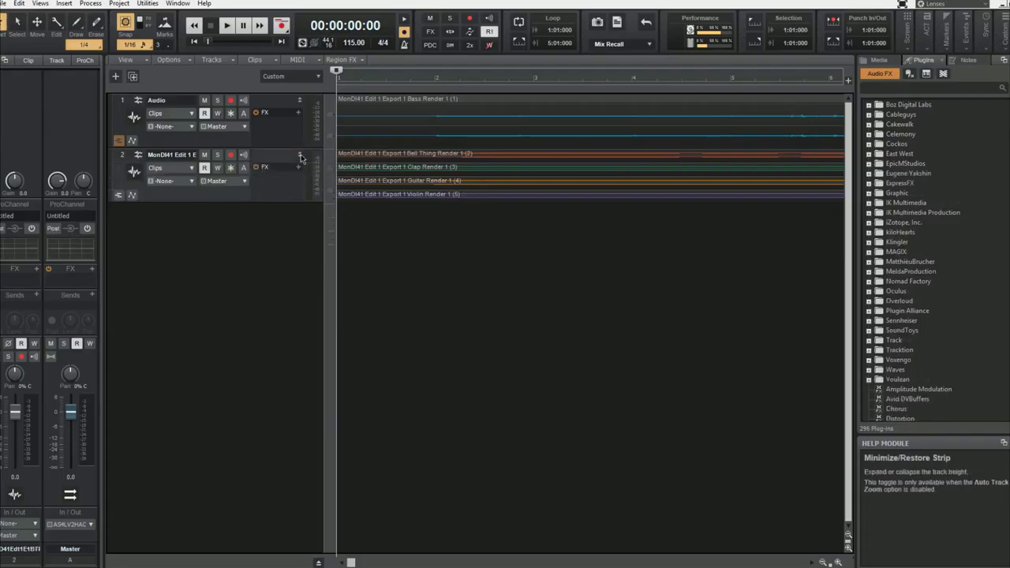
{"action": "left_click", "coordinate": [299, 210]}
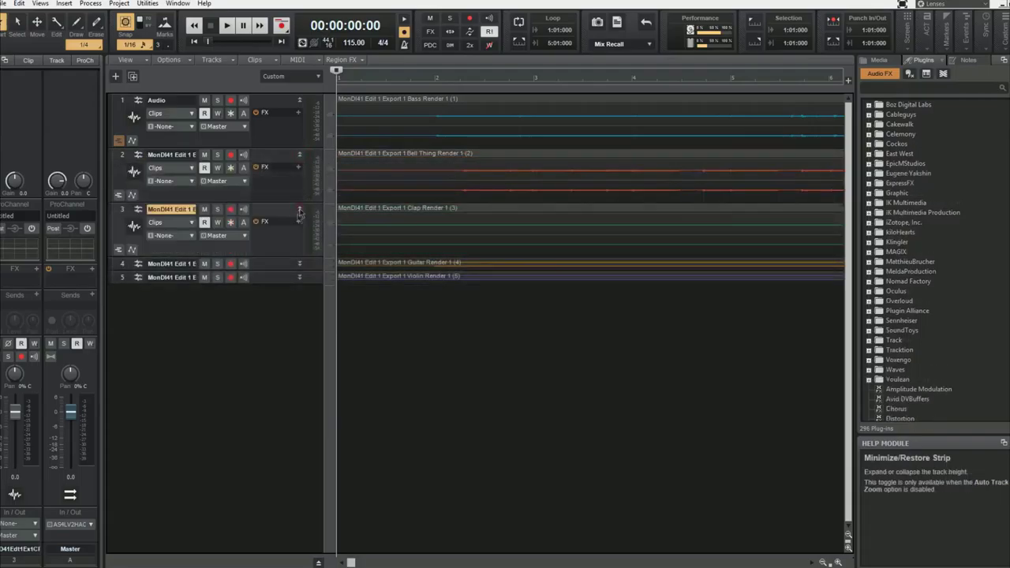
{"action": "left_click", "coordinate": [300, 264]}
{"action": "left_click", "coordinate": [300, 321]}
{"action": "key", "text": "space"}
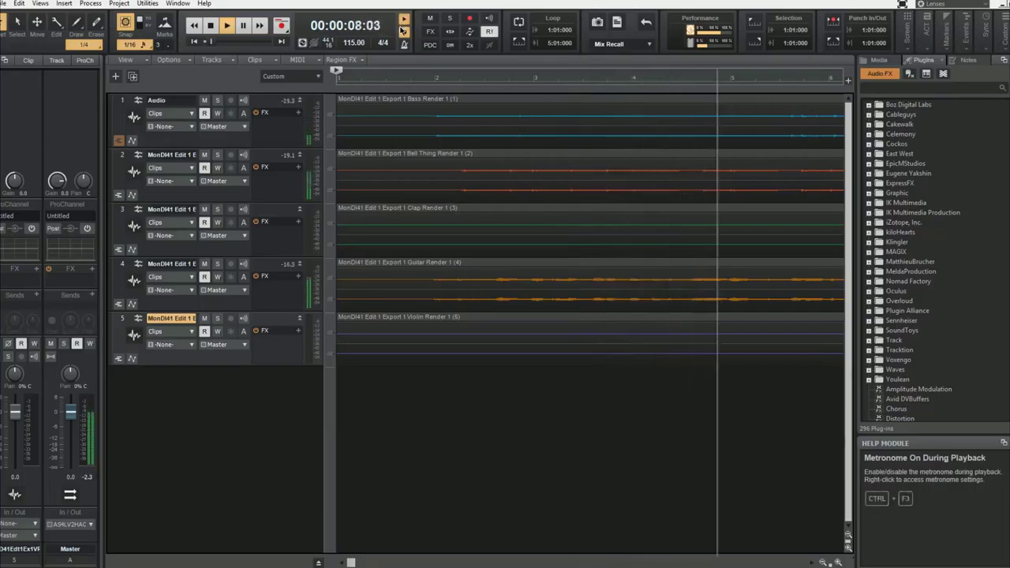
{"action": "key", "text": "space"}
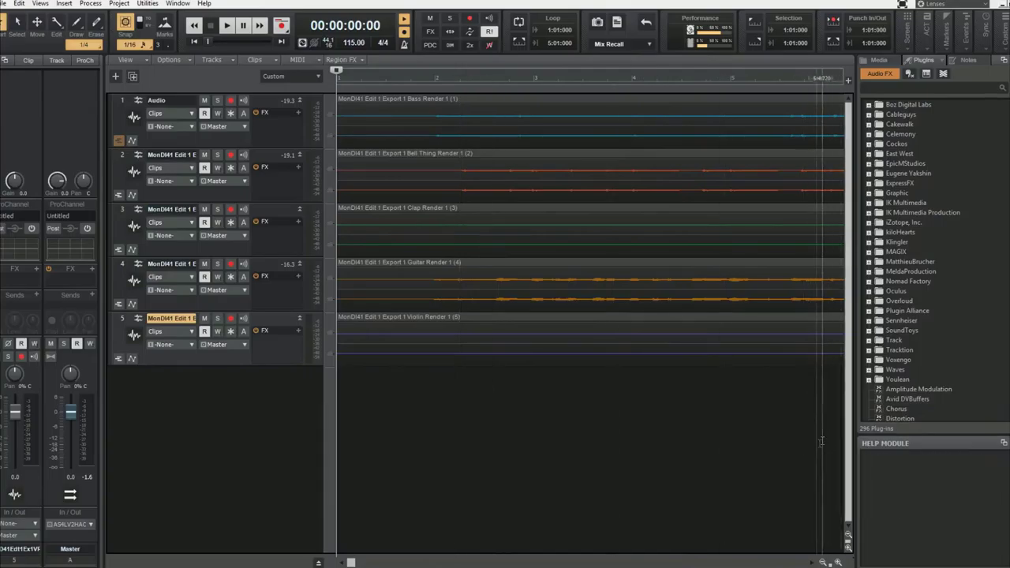
Step: Show the console, narrow its bus section to the Master strip, and bring the FX racks into view
{"action": "left_click", "coordinate": [133, 565]}
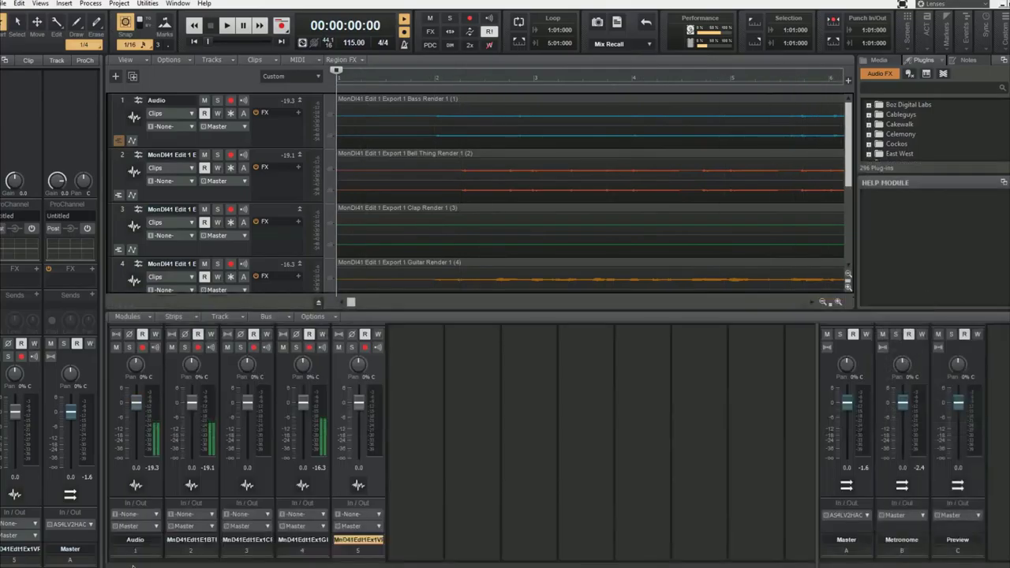
{"action": "left_click_drag", "start_coordinate": [816, 488], "coordinate": [954, 457]}
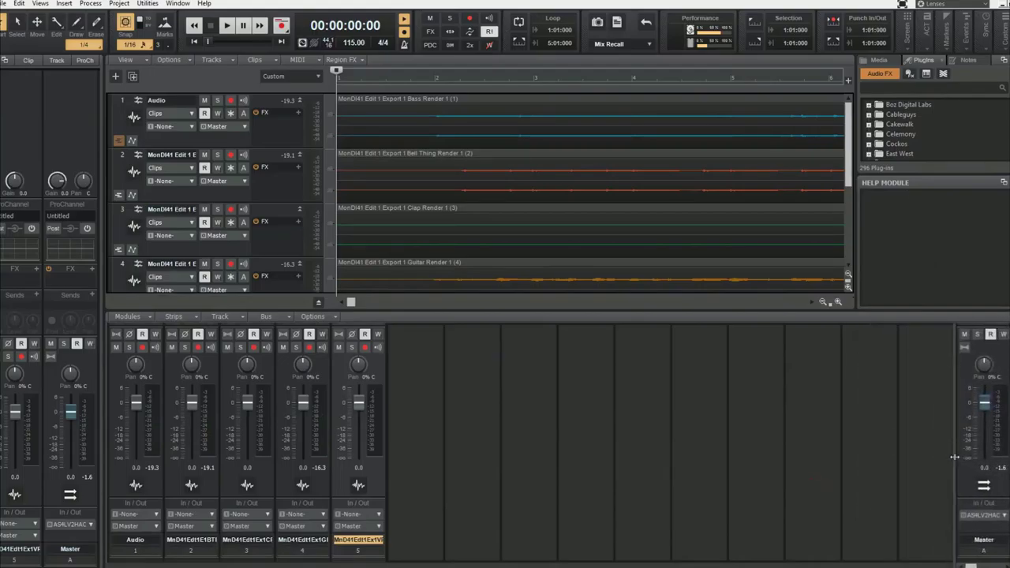
{"action": "scroll", "coordinate": [908, 465], "scroll_direction": "up", "scroll_amount": 5}
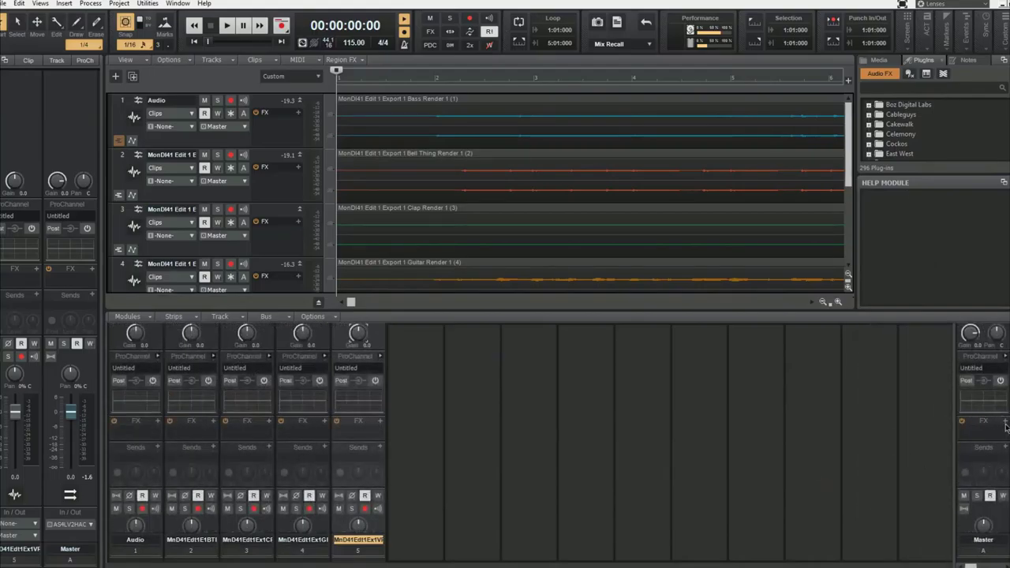
Step: Insert the MeldaProduction MRecorder audio effect in the Master bus FX rack
{"action": "left_click", "coordinate": [1006, 426]}
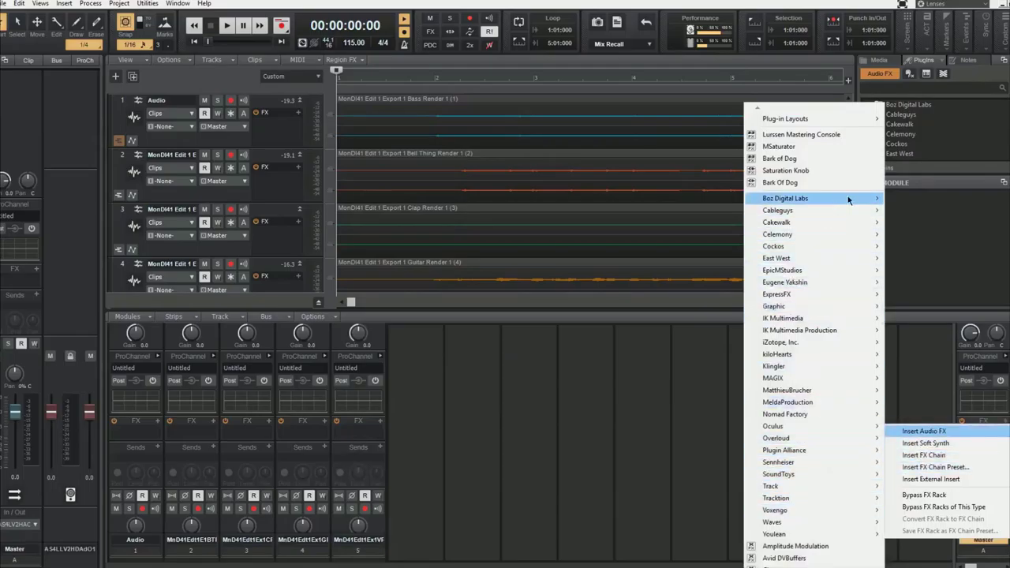
{"action": "mouse_move", "coordinate": [860, 205]}
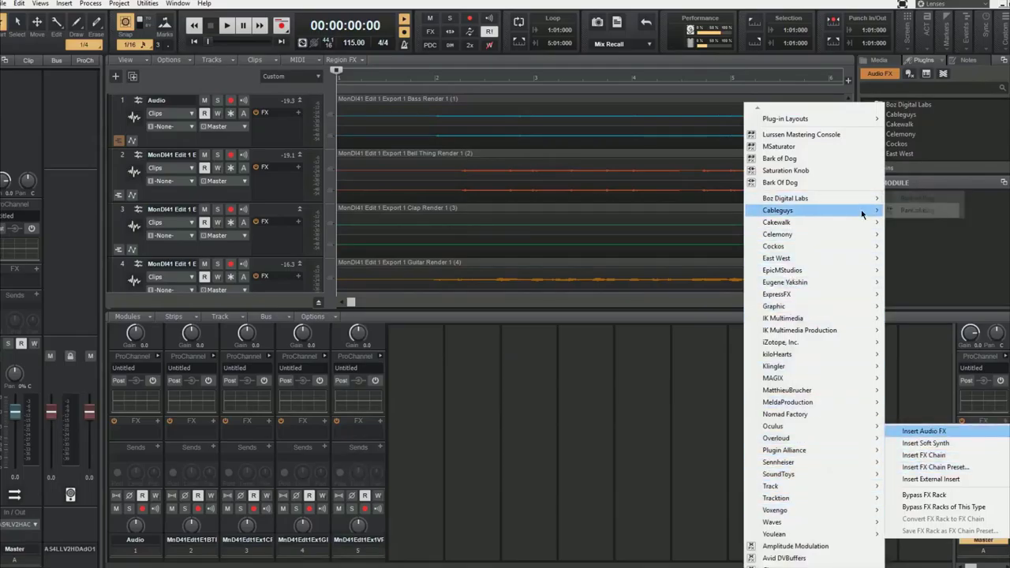
{"action": "mouse_move", "coordinate": [858, 226]}
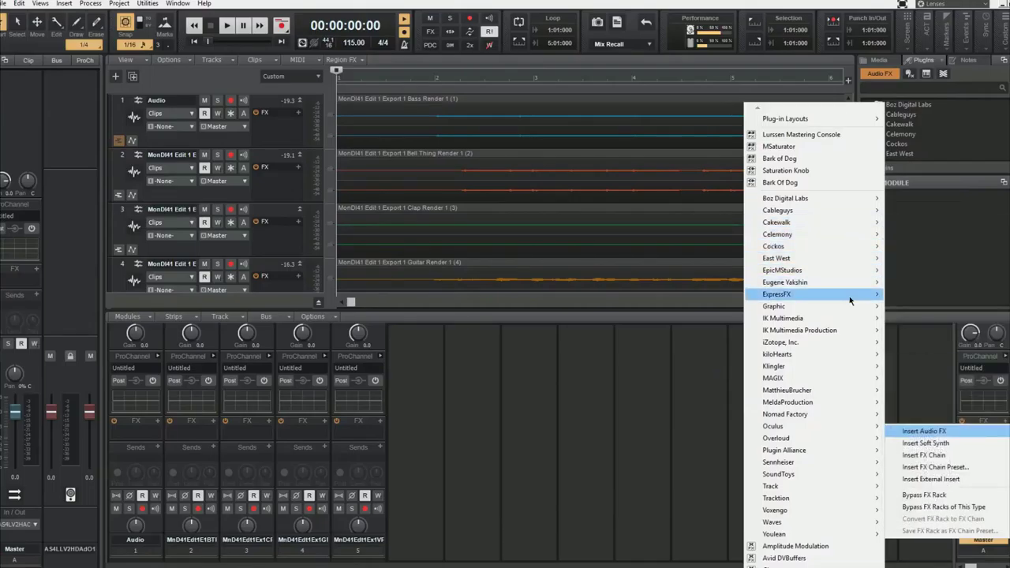
{"action": "mouse_move", "coordinate": [849, 311]}
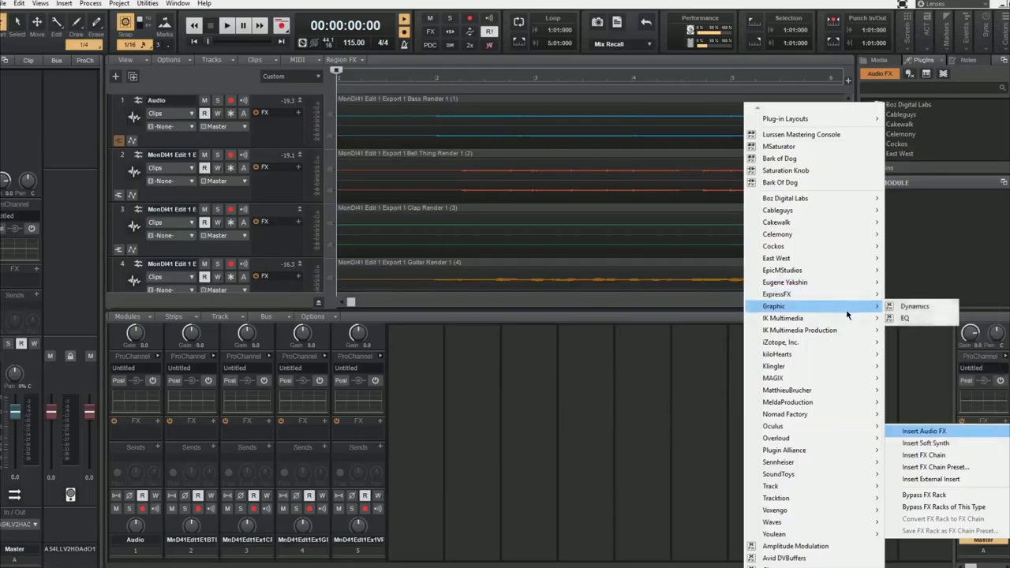
{"action": "mouse_move", "coordinate": [859, 379]}
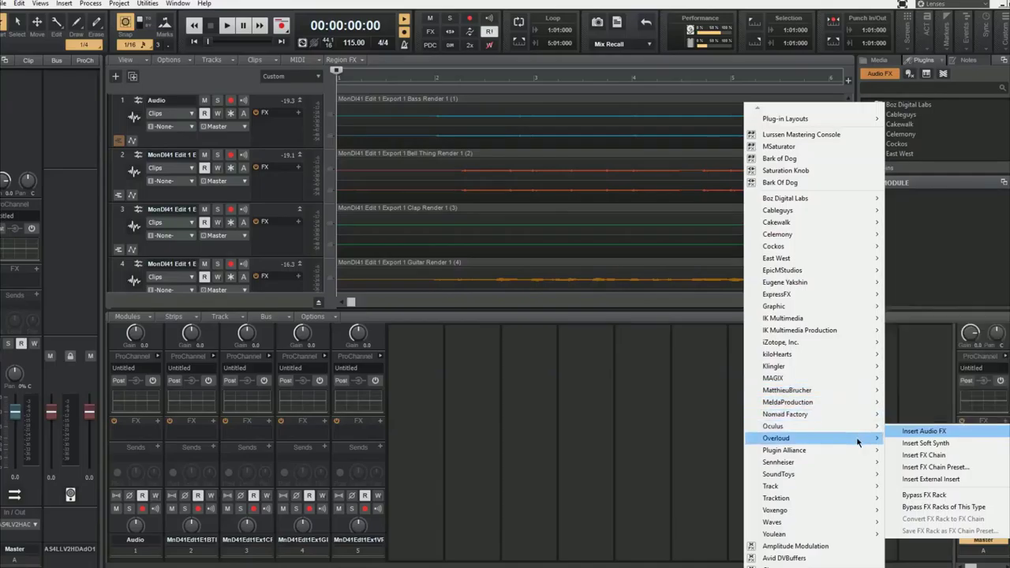
{"action": "mouse_move", "coordinate": [858, 442]}
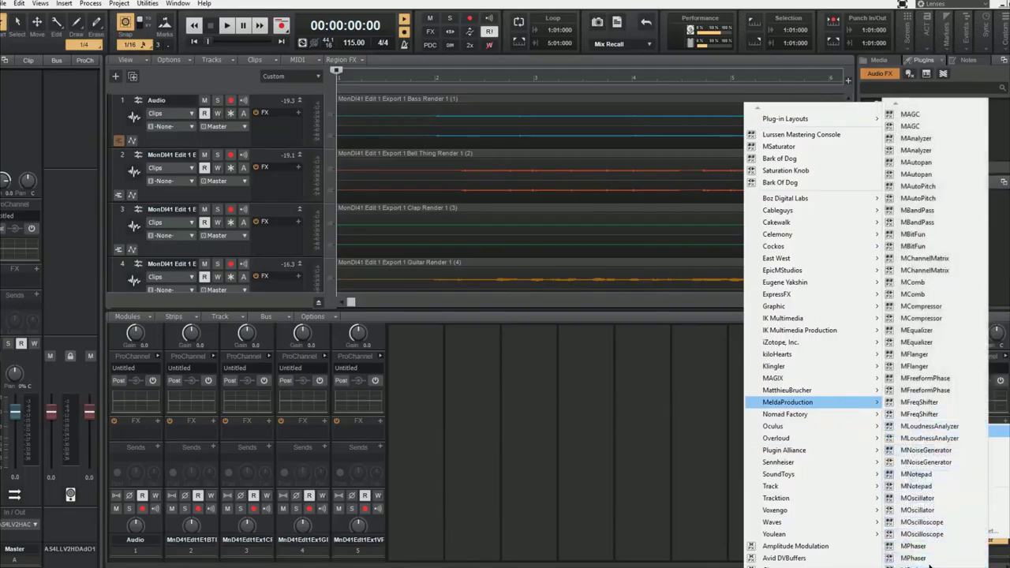
{"action": "mouse_move", "coordinate": [931, 566]}
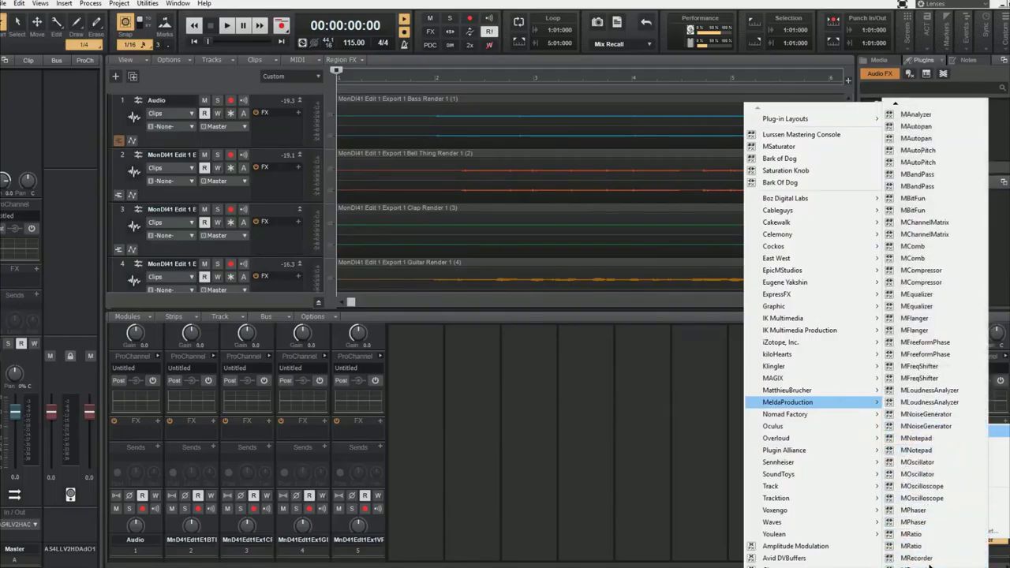
{"action": "left_click", "coordinate": [931, 558]}
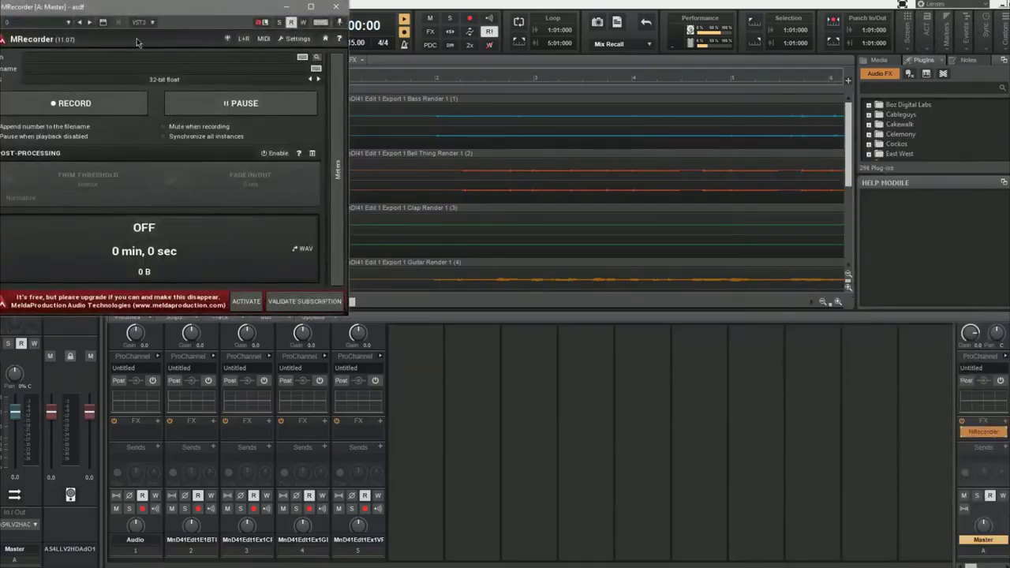
Step: Set MRecorder's output path to Documents/Audacity/Exports/RecordTestProtools and its recording format to 24-bit
{"action": "left_click", "coordinate": [318, 68]}
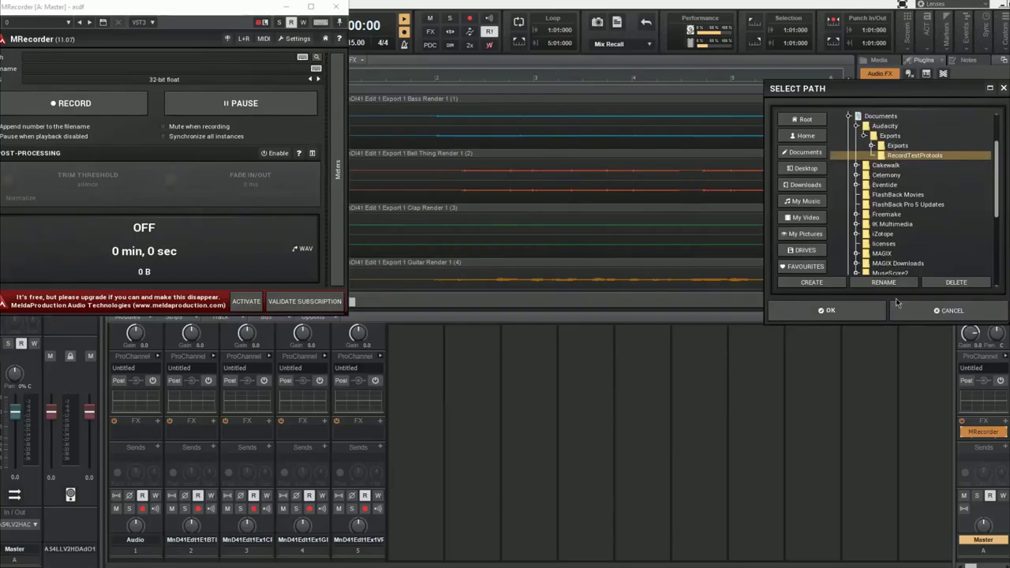
{"action": "left_click", "coordinate": [828, 312]}
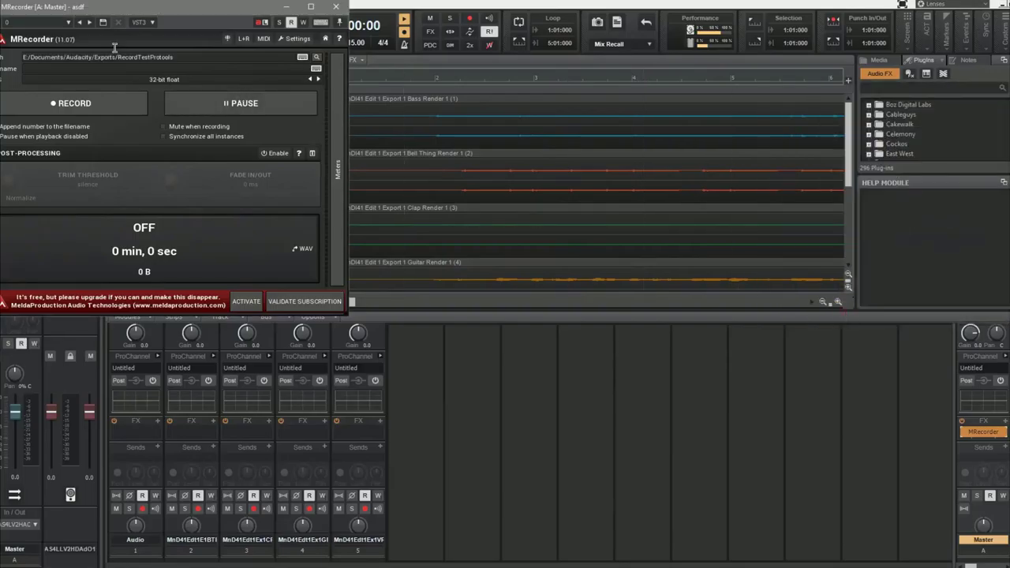
{"action": "left_click", "coordinate": [136, 79]}
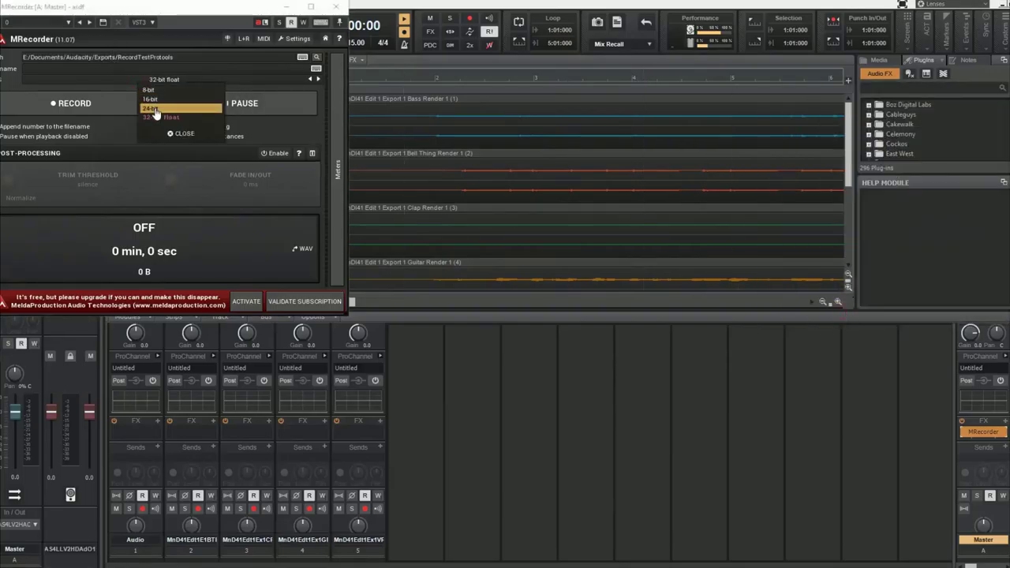
{"action": "left_click", "coordinate": [154, 106]}
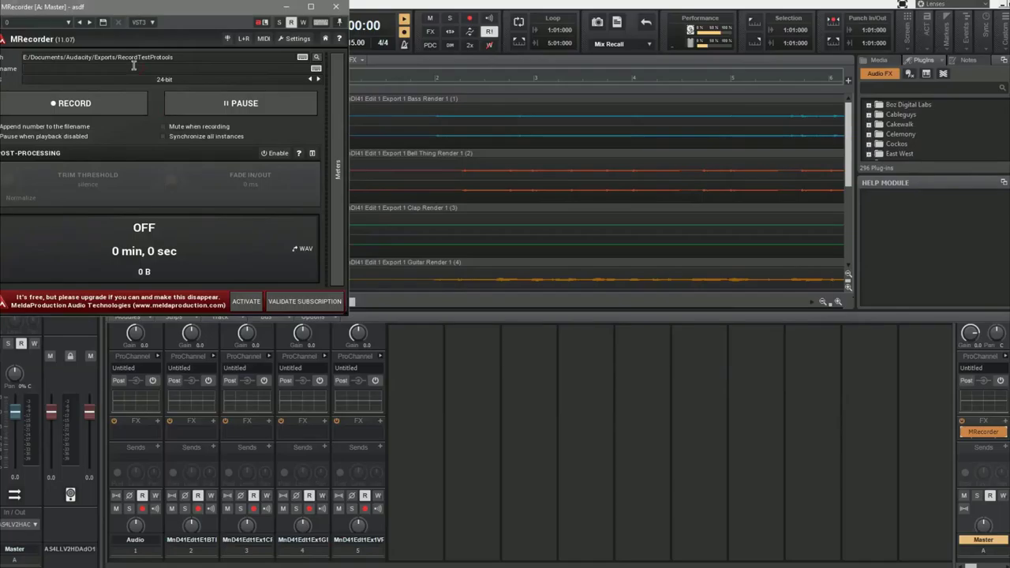
{"action": "key", "text": "ctrl+m"}
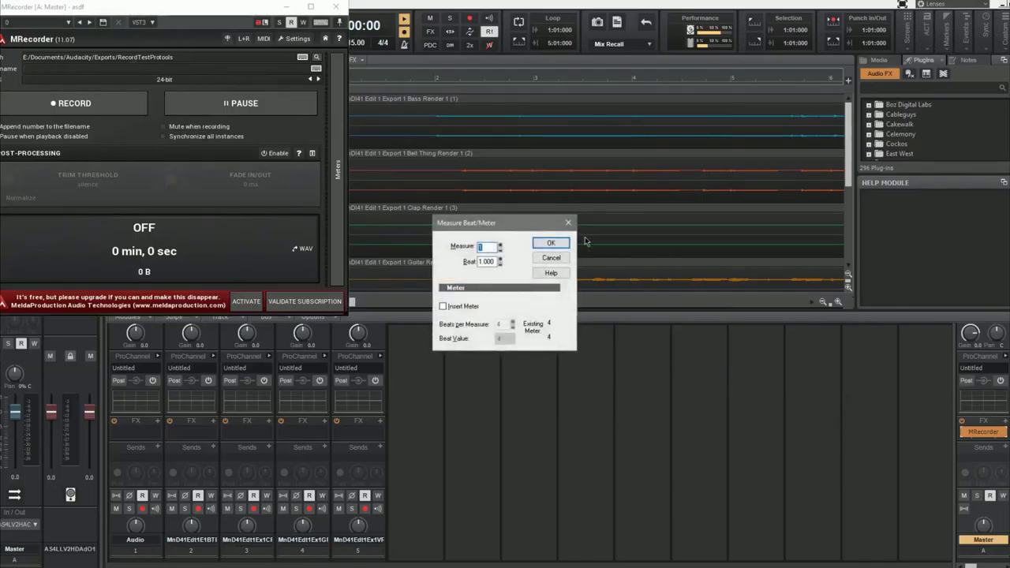
{"action": "left_click", "coordinate": [568, 223]}
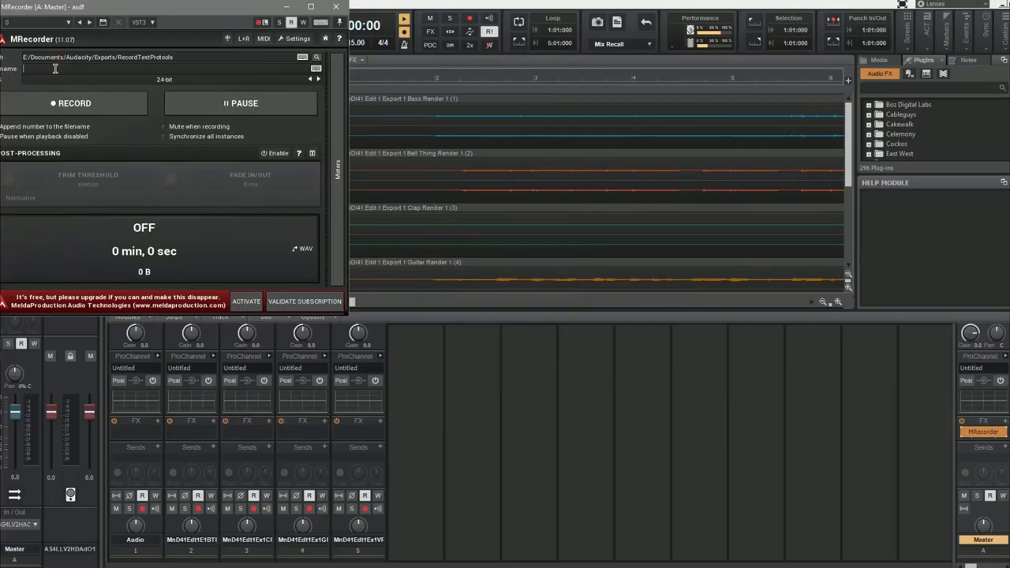
{"action": "key", "text": "F11"}
{"action": "left_click", "coordinate": [588, 249]}
Step: Set MRecorder's output file name to Mondi41mixpt3 using the plugin's on-screen keyboard
{"action": "left_click", "coordinate": [318, 70]}
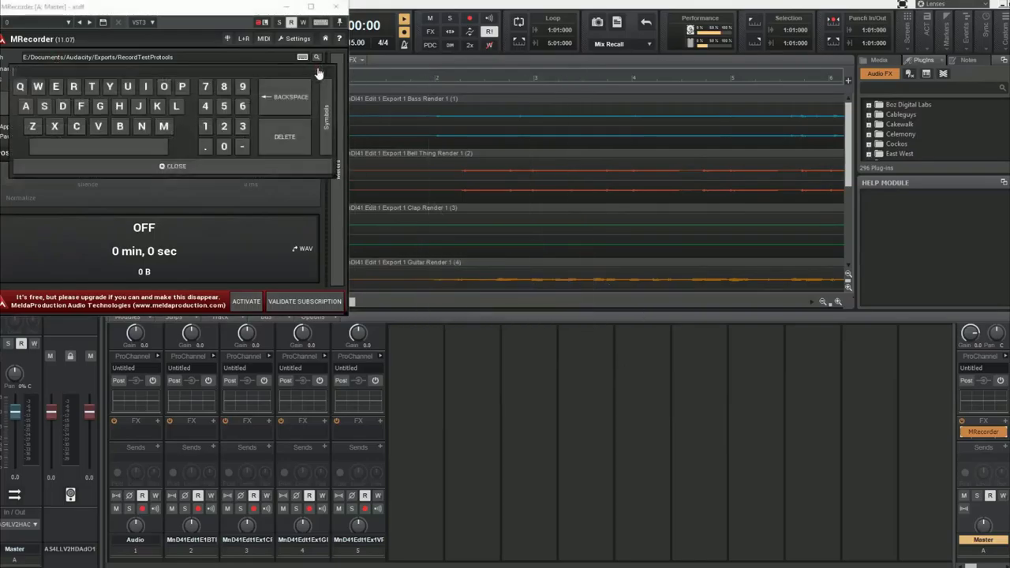
{"action": "left_click", "coordinate": [163, 126]}
{"action": "left_click", "coordinate": [163, 86]}
{"action": "left_click", "coordinate": [142, 126]}
{"action": "left_click", "coordinate": [64, 107]}
{"action": "left_click", "coordinate": [206, 106]}
{"action": "left_click", "coordinate": [224, 146]}
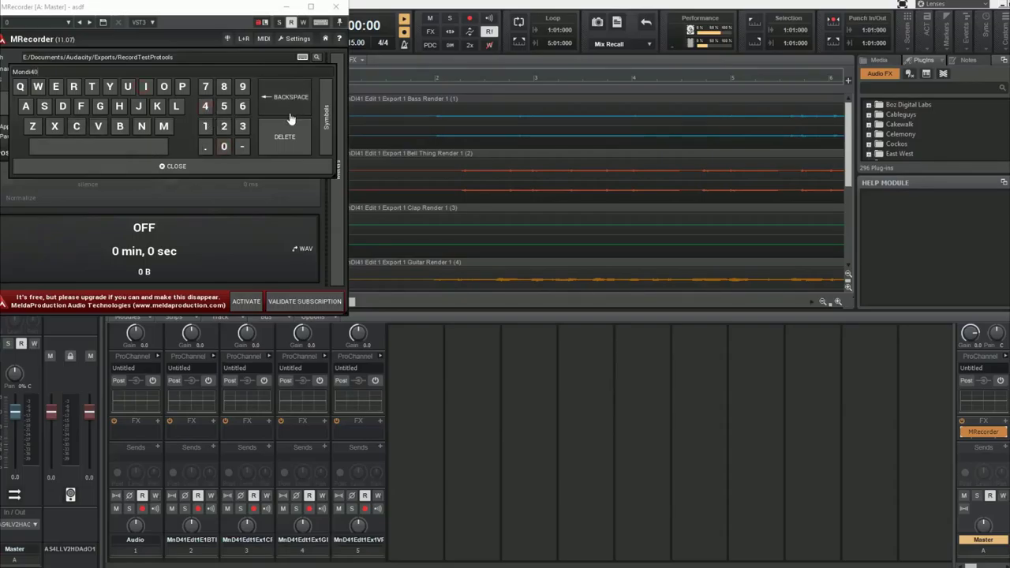
{"action": "left_click", "coordinate": [164, 127]}
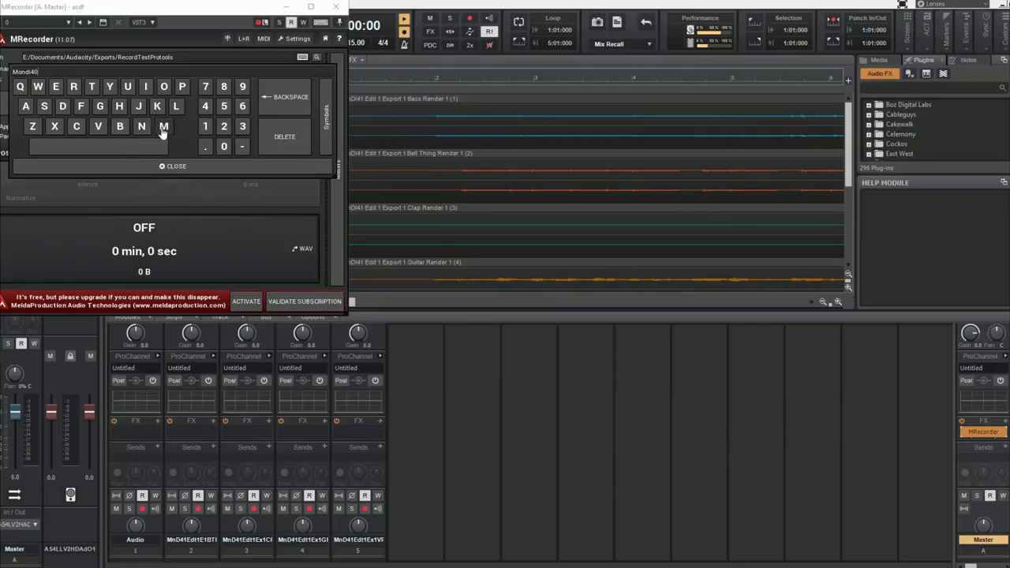
{"action": "left_click", "coordinate": [146, 87]}
{"action": "left_click", "coordinate": [60, 131]}
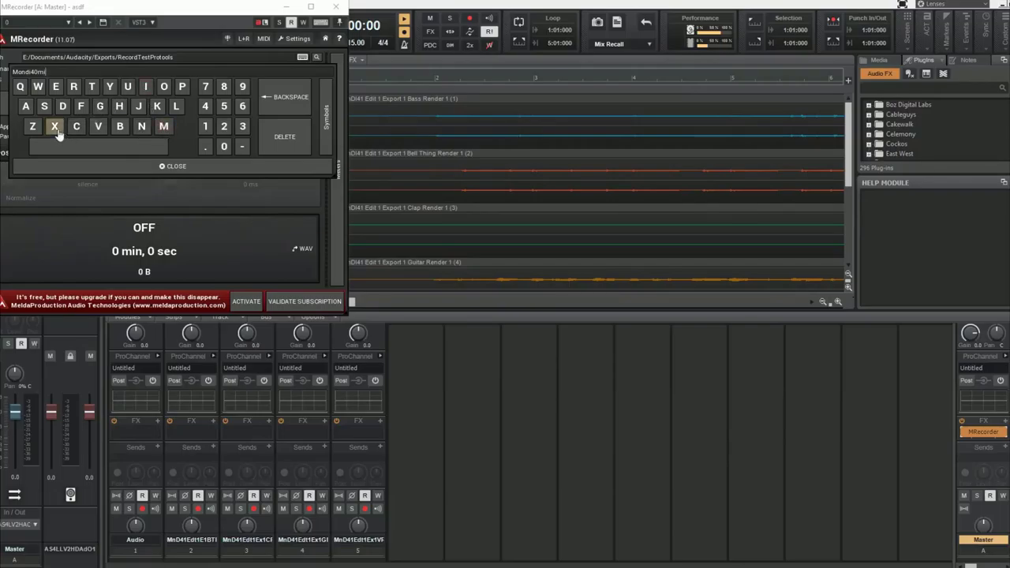
{"action": "left_click", "coordinate": [183, 88]}
{"action": "left_click", "coordinate": [93, 88]}
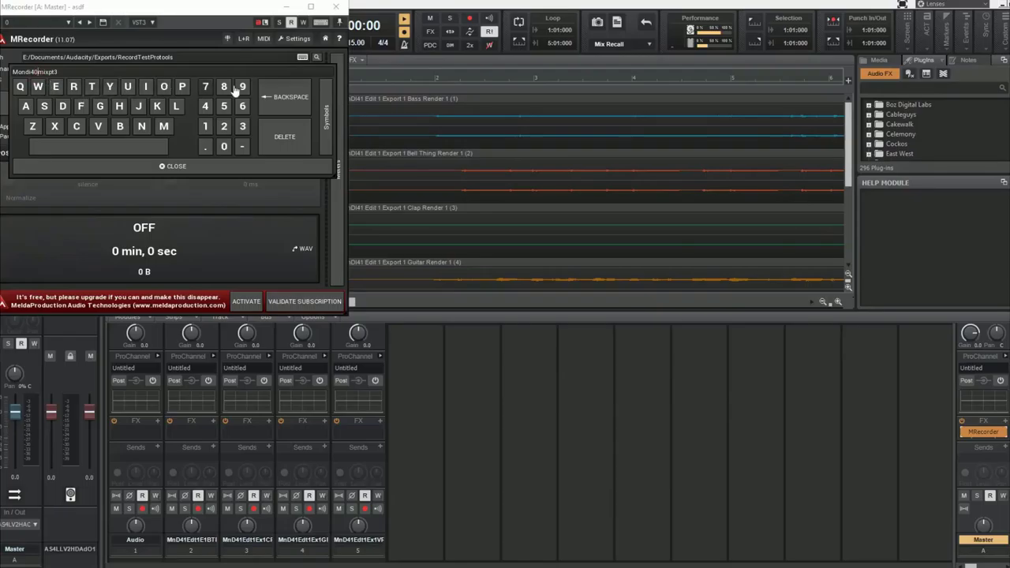
{"action": "left_click", "coordinate": [285, 96]}
{"action": "left_click", "coordinate": [206, 129]}
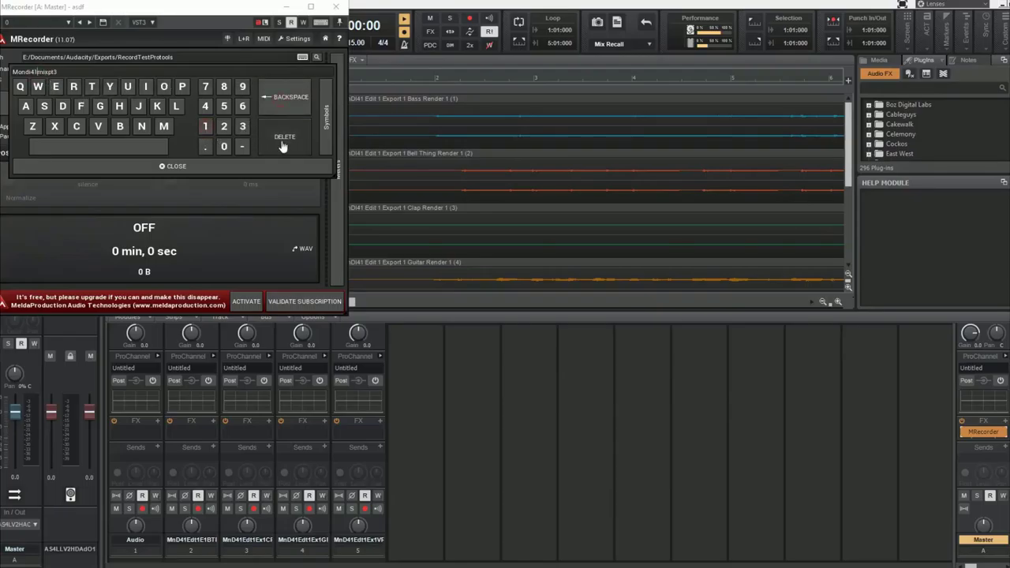
{"action": "left_click", "coordinate": [158, 166]}
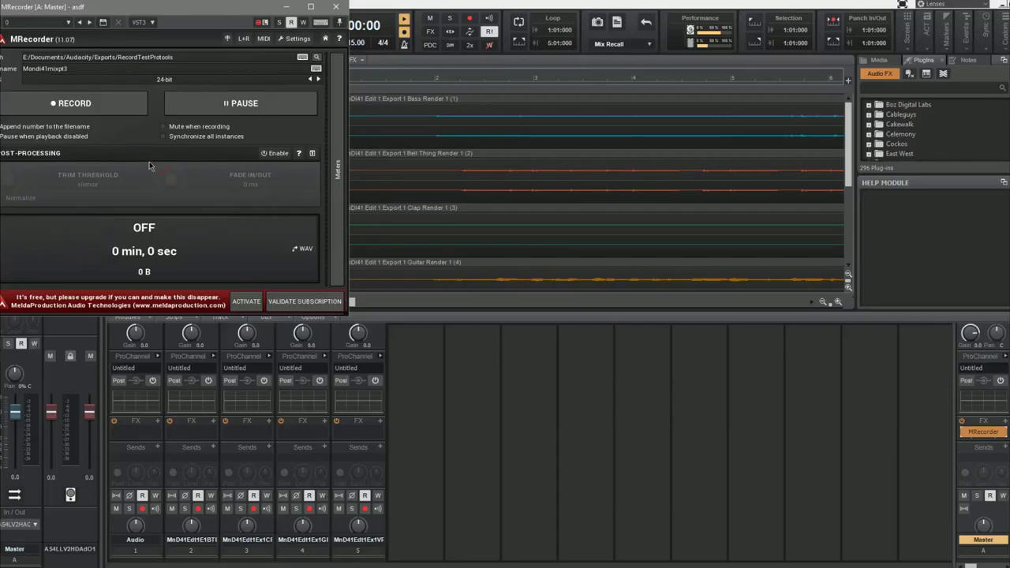
Step: Start recording in MRecorder, close the plugin window, and play the project from the beginning
{"action": "left_click", "coordinate": [99, 114]}
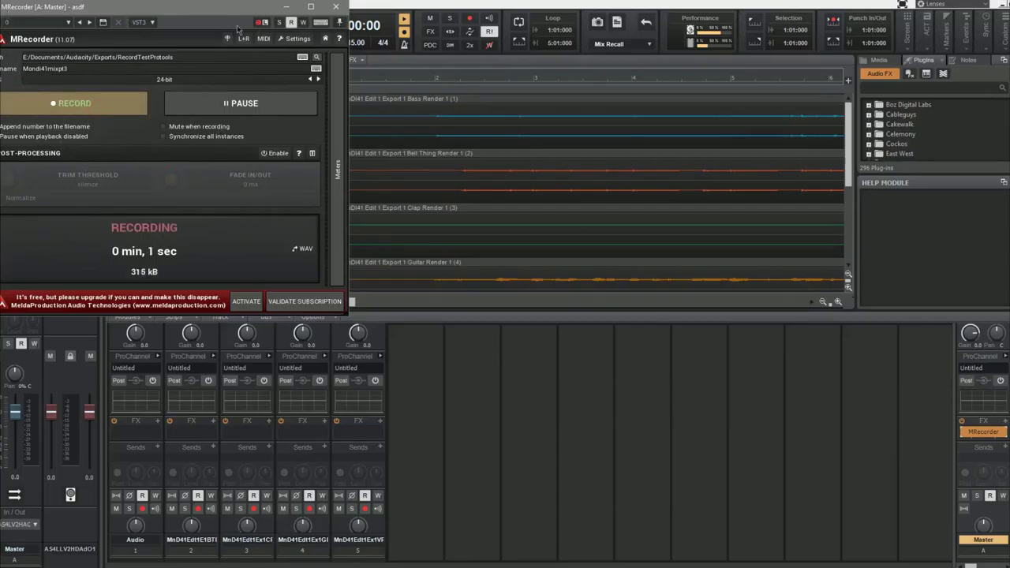
{"action": "left_click", "coordinate": [339, 9]}
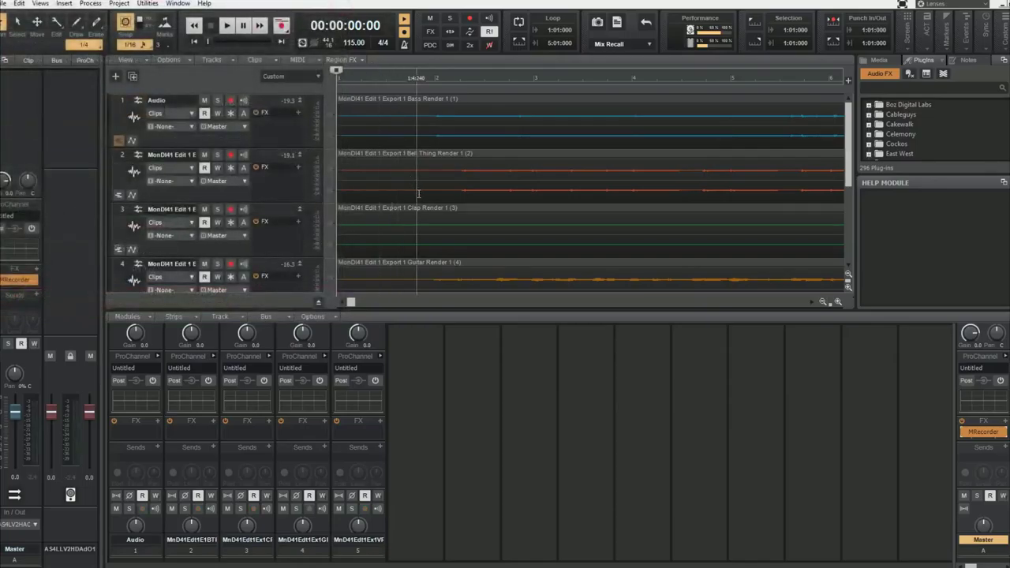
{"action": "key", "text": "space"}
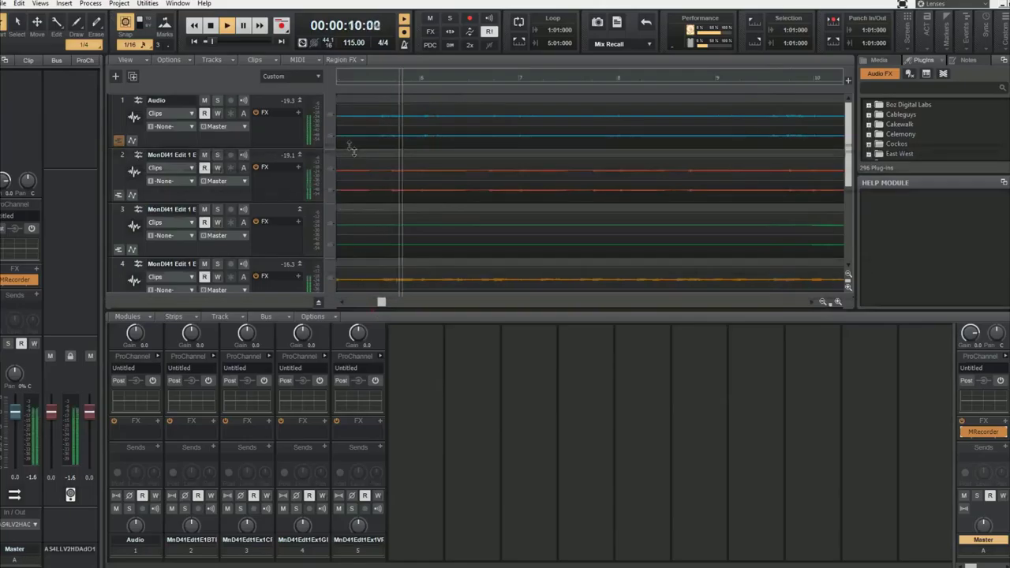
Step: Enlarge the console to show the track faders and meters, and solo the Audio track temporarily
{"action": "left_click_drag", "start_coordinate": [342, 310], "coordinate": [342, 152]}
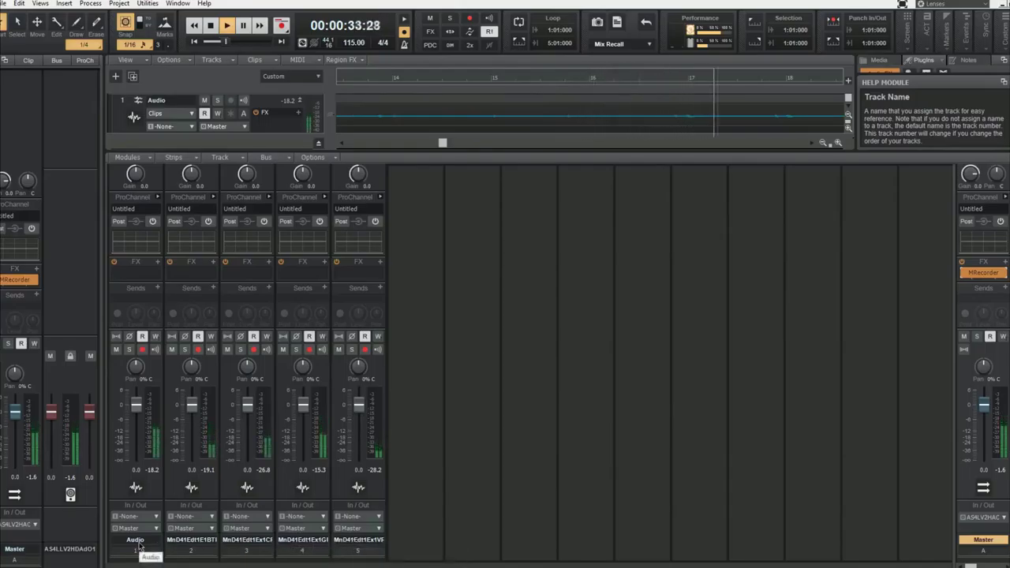
{"action": "left_click", "coordinate": [130, 349]}
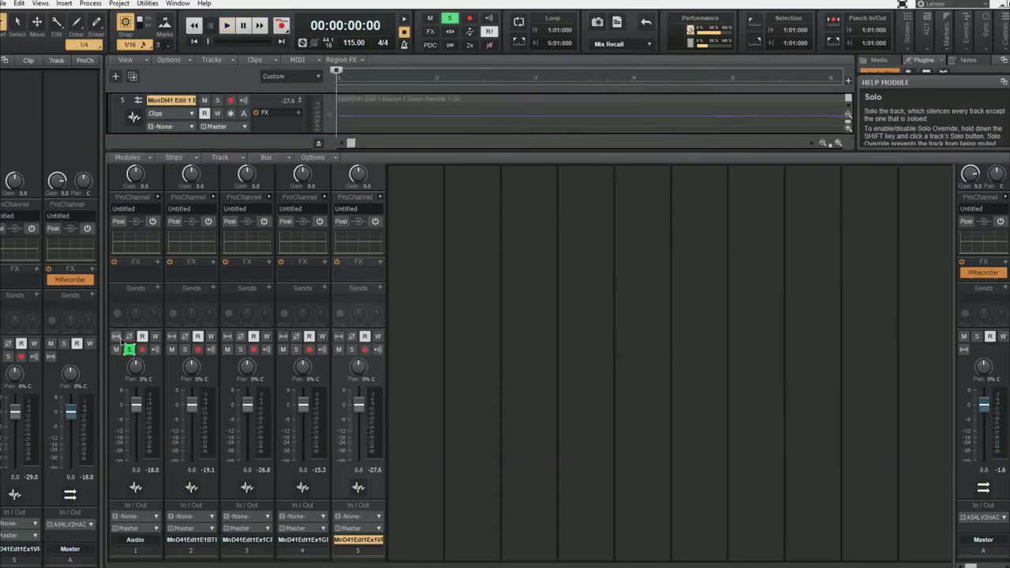
{"action": "left_click", "coordinate": [130, 349]}
Step: Play the full mix from the beginning and toggle the Master bus's mono/stereo interleave
{"action": "key", "text": "space"}
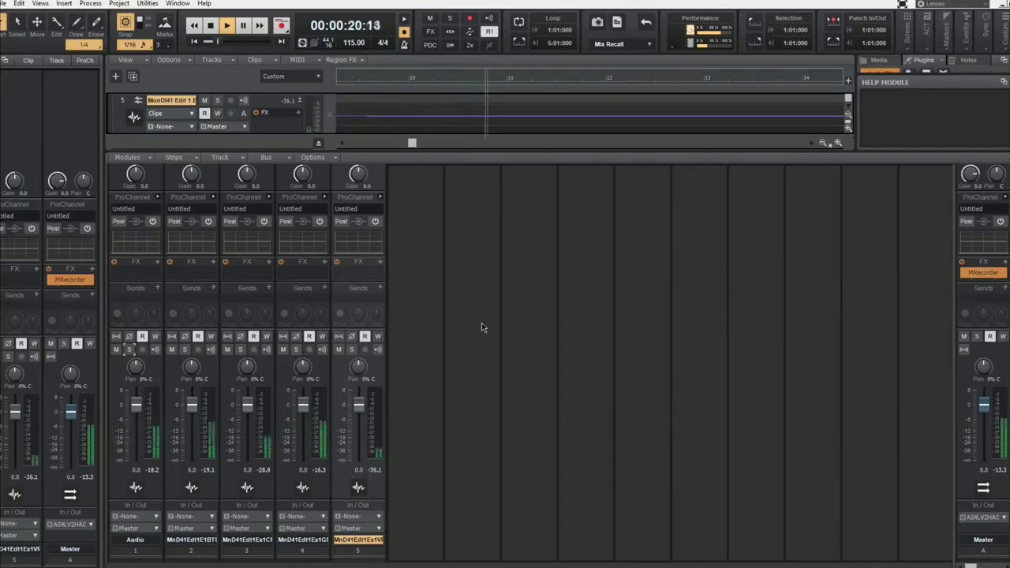
{"action": "left_click", "coordinate": [965, 353]}
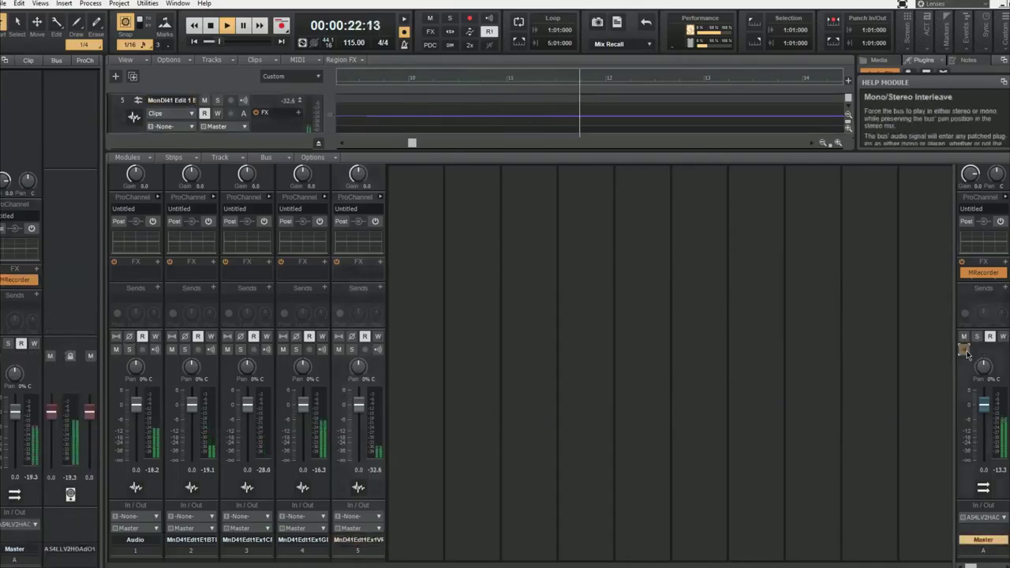